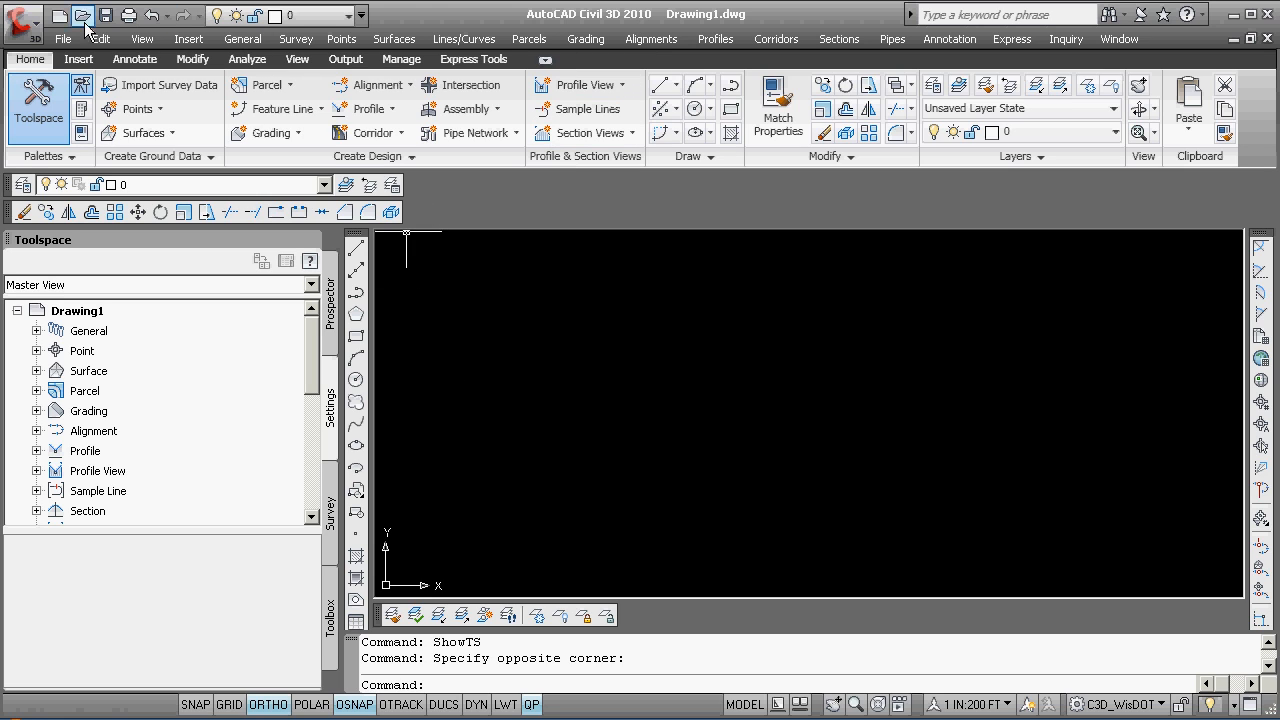
Move the Civil 3D window out of the way and open K:\C3d_Development\Support_And_Research in a file browser window.
drag(420, 22, 1279, 577)
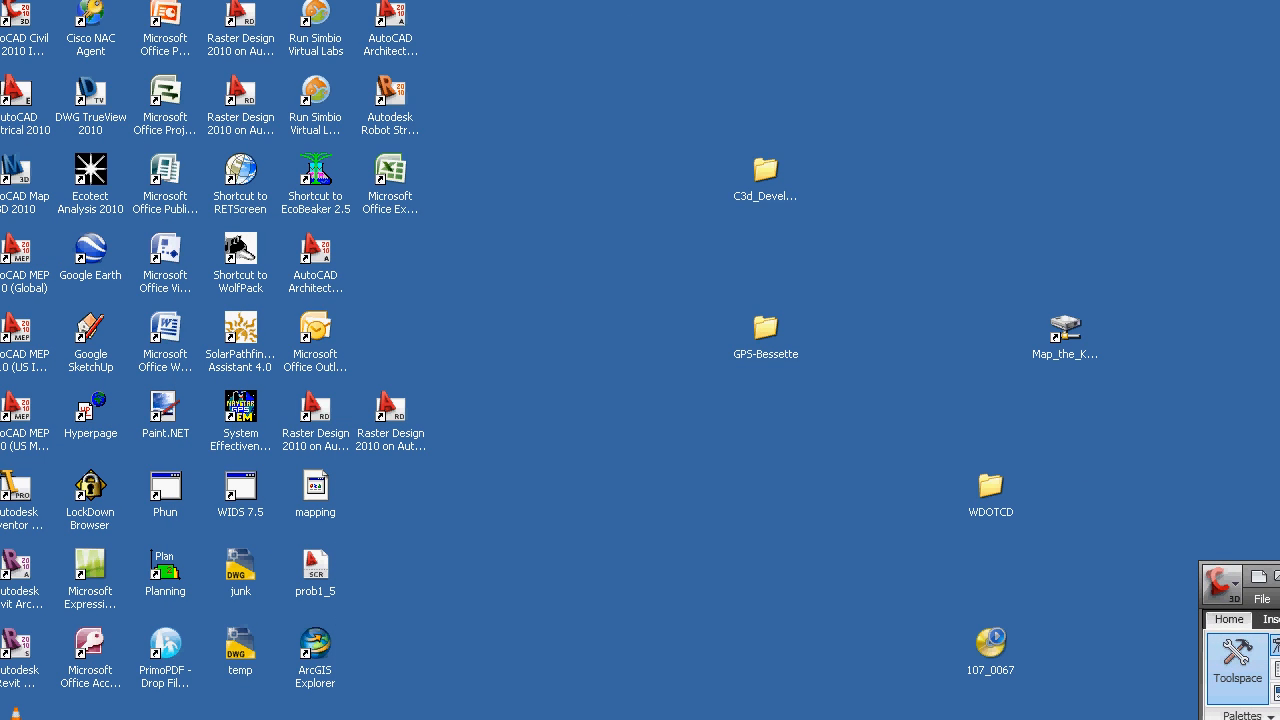
key(super+e)
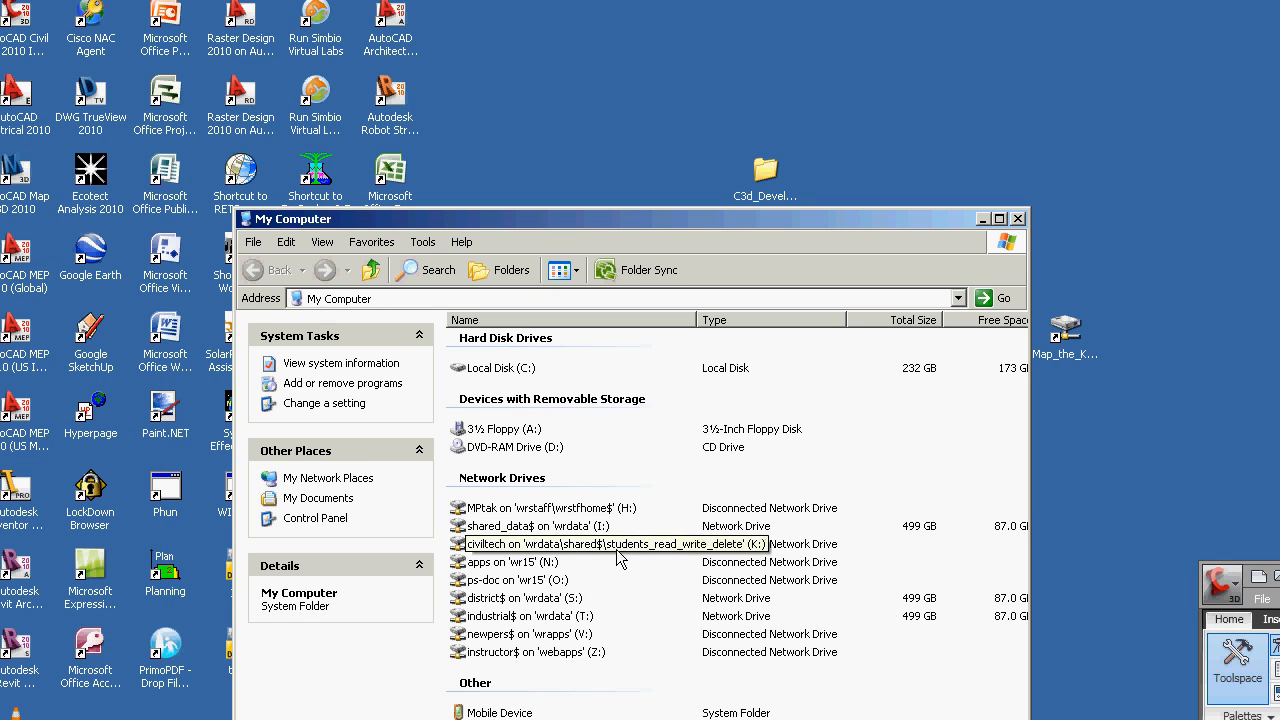
double_click(617, 549)
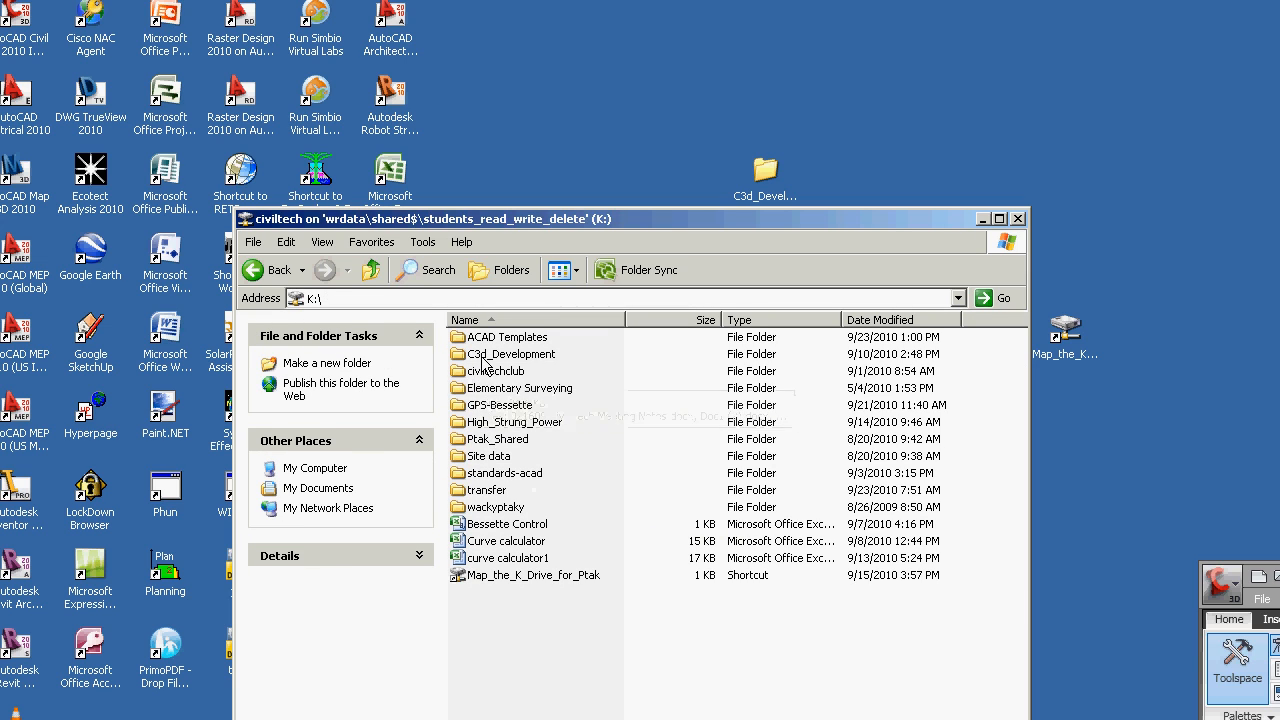
double_click(484, 356)
double_click(691, 350)
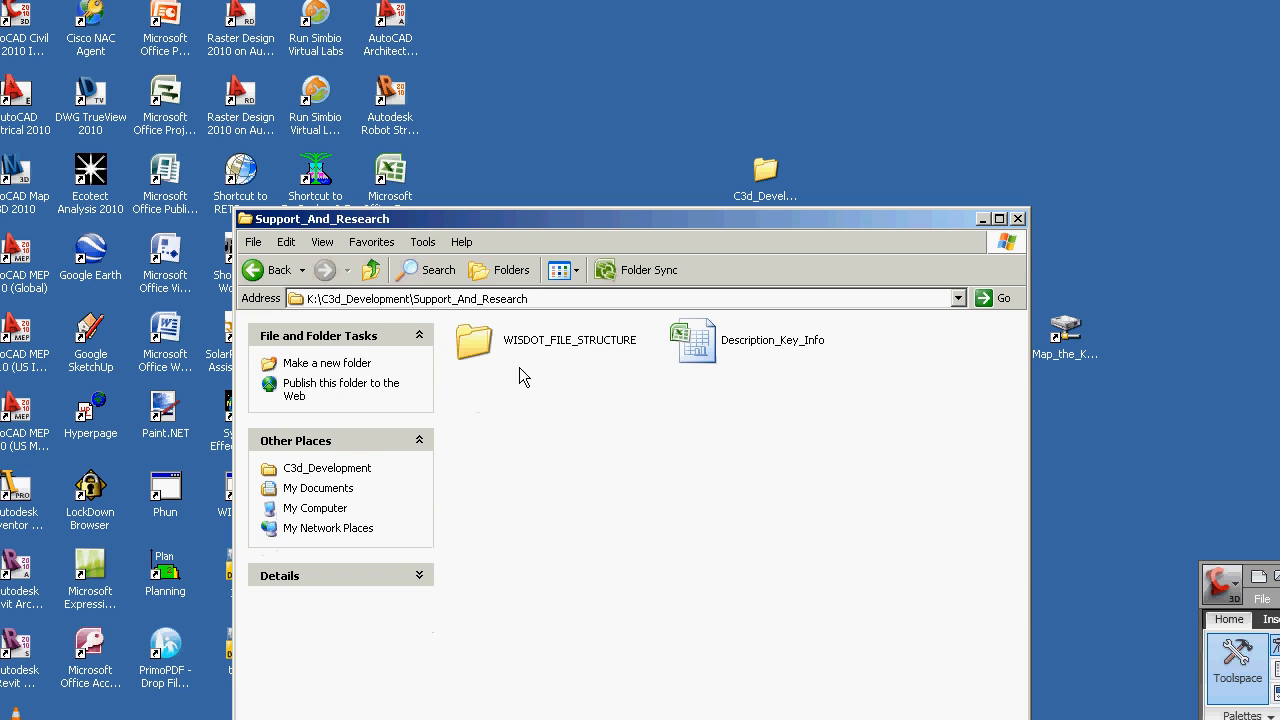
Examine the contents of the Design\Surfaces folder inside WISDOT_FILE_STRUCTURE.
click(484, 345)
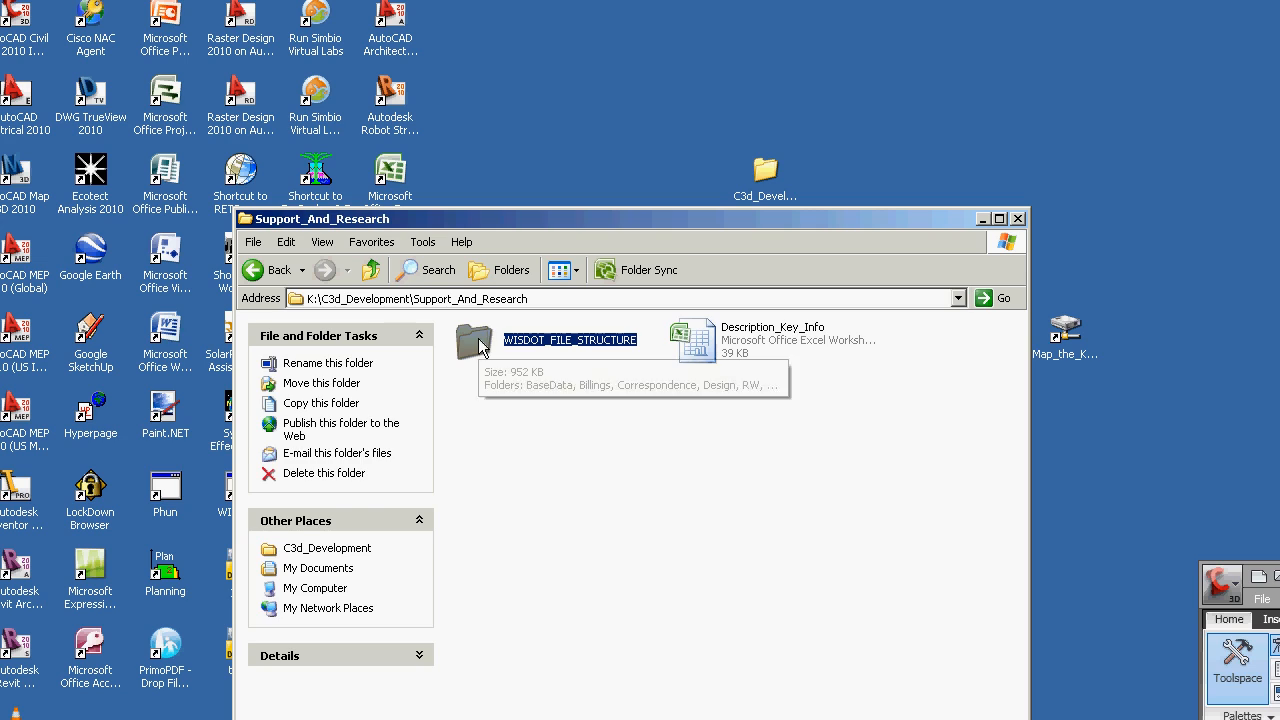
double_click(484, 345)
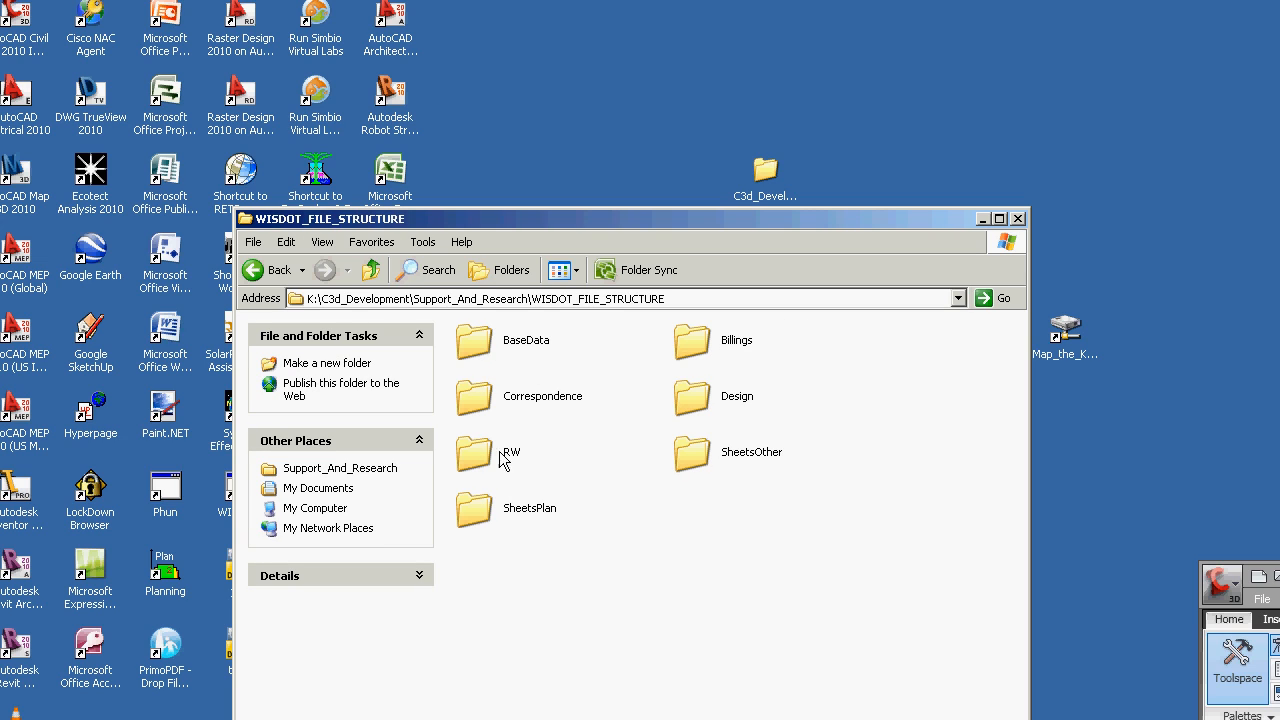
double_click(686, 402)
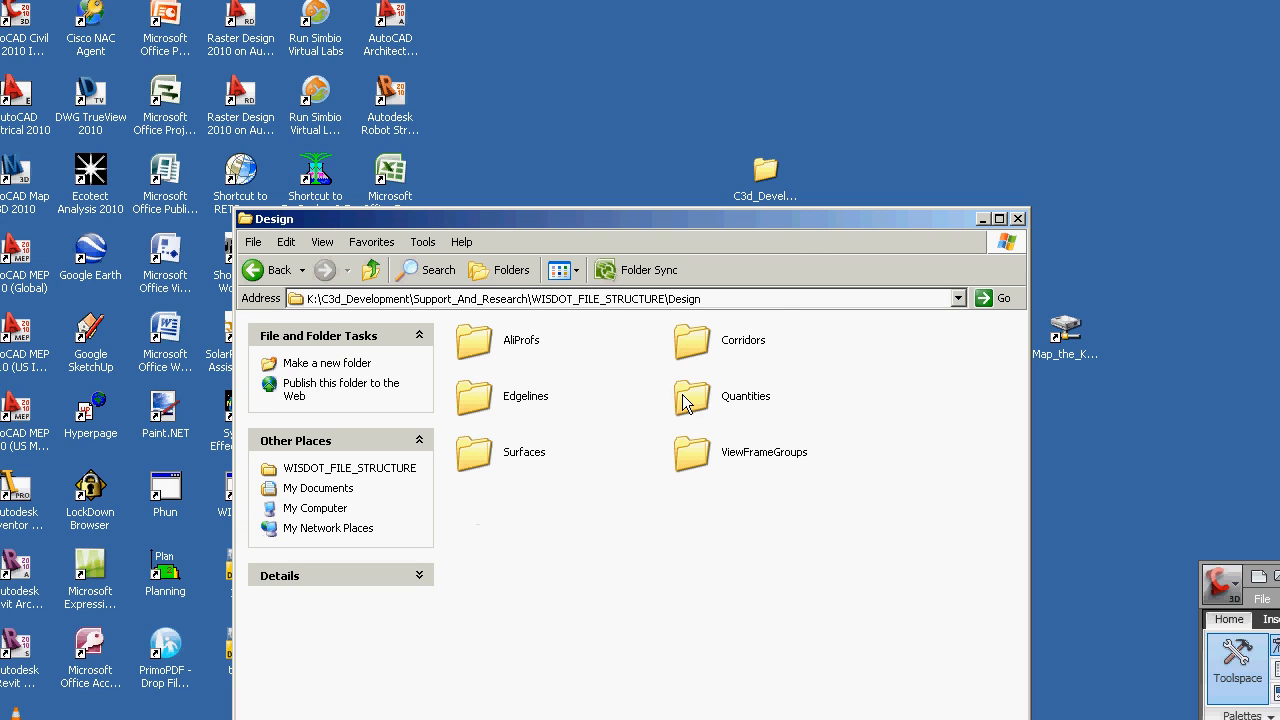
click(500, 460)
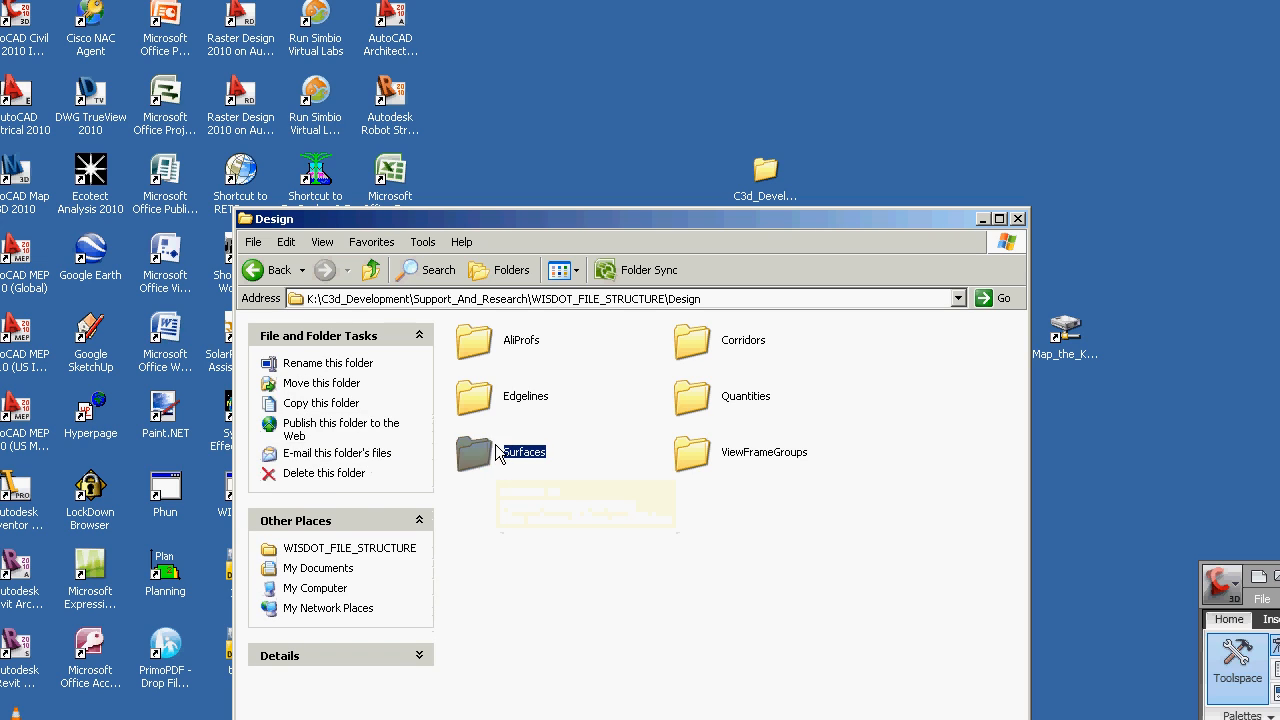
double_click(497, 455)
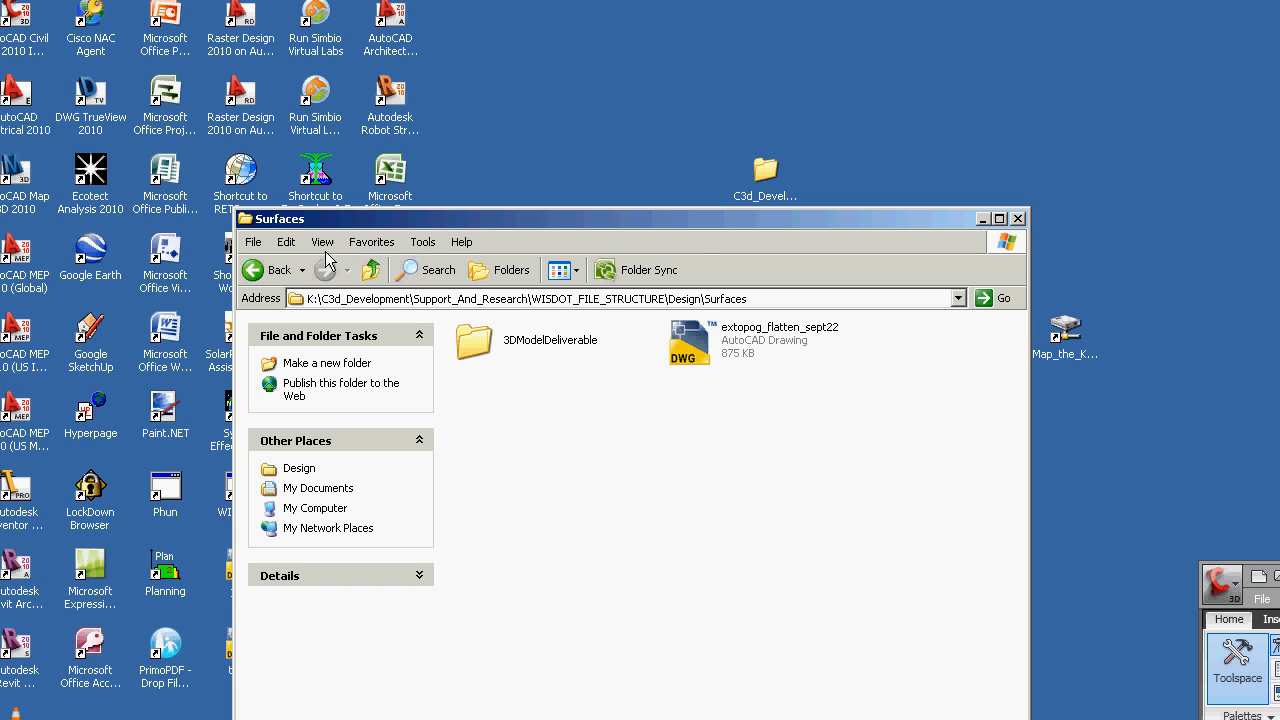
Return to Support_And_Research and copy the WISDOT_FILE_STRUCTURE folder.
click(272, 270)
click(272, 270)
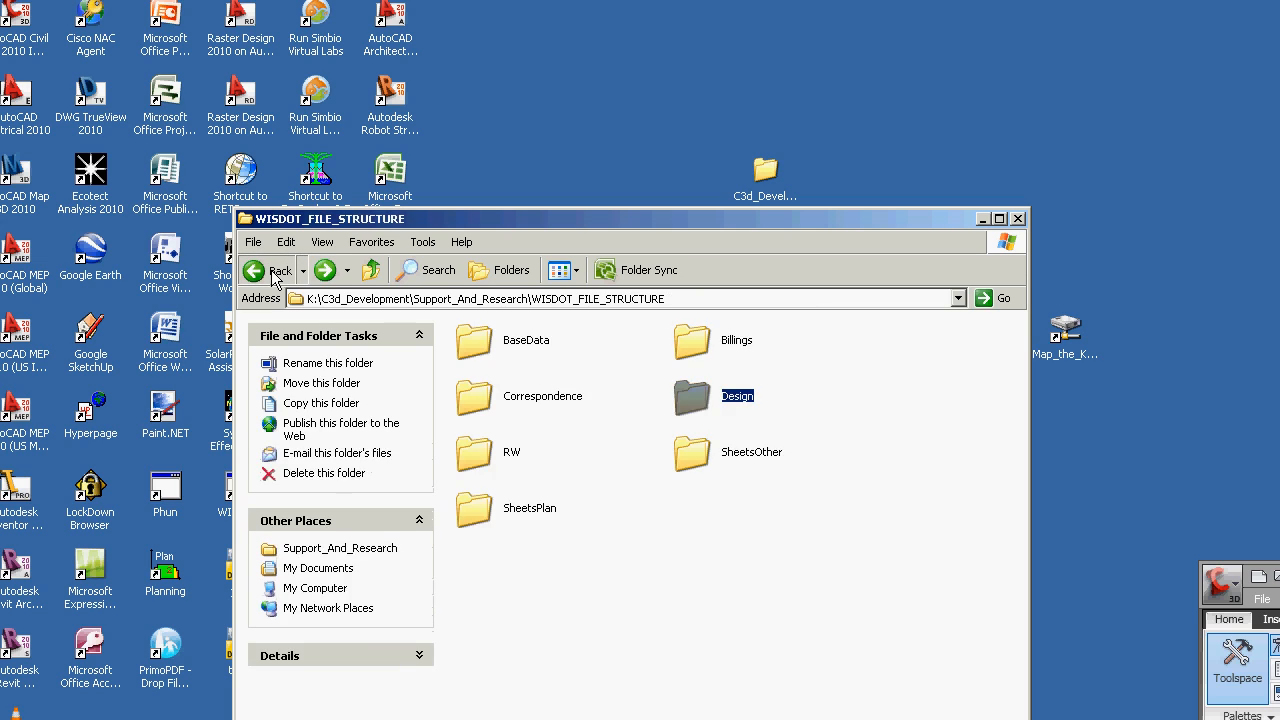
click(272, 270)
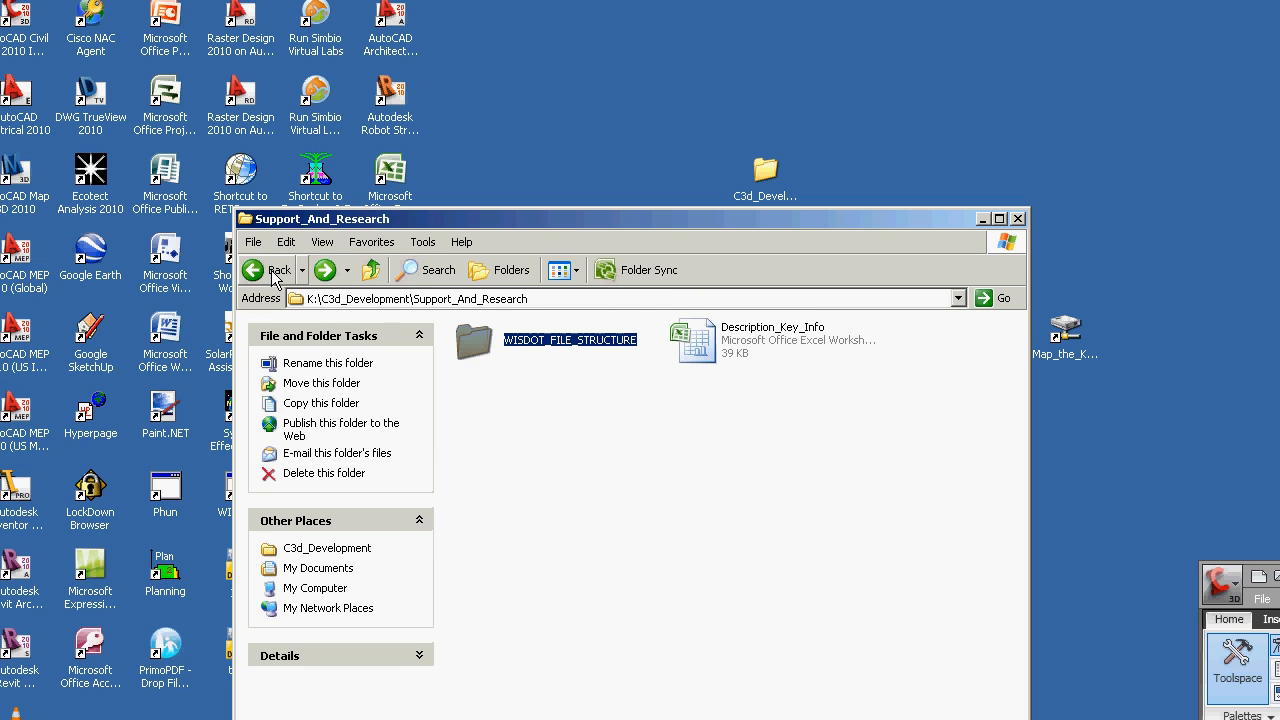
right_click(478, 345)
click(595, 631)
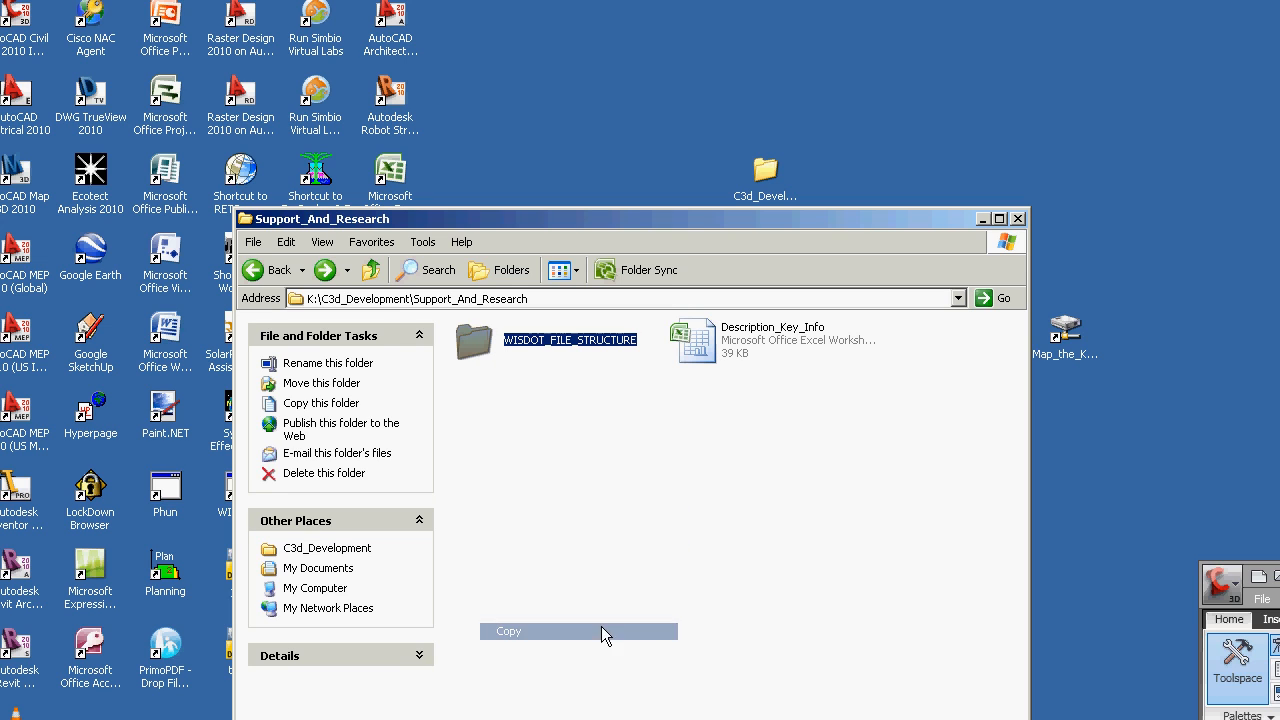
Paste the copied folder into H:\afall_2010\C3D_Projects.
click(957, 300)
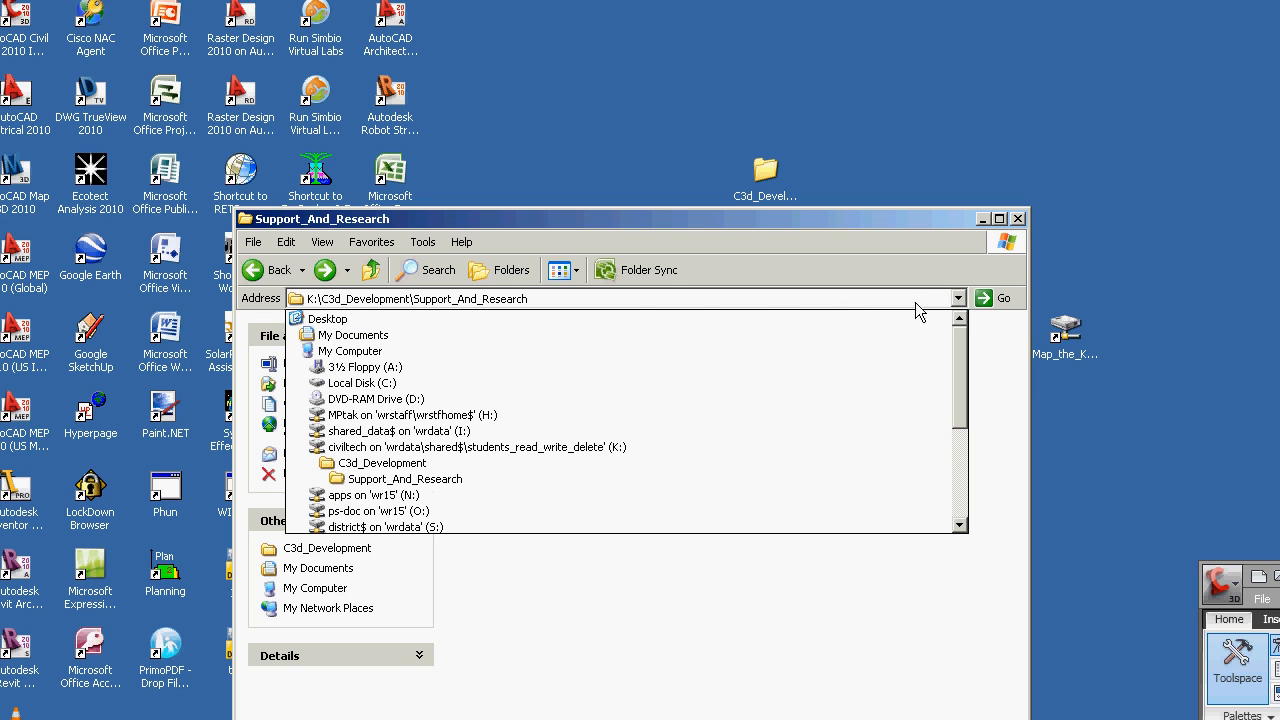
click(440, 416)
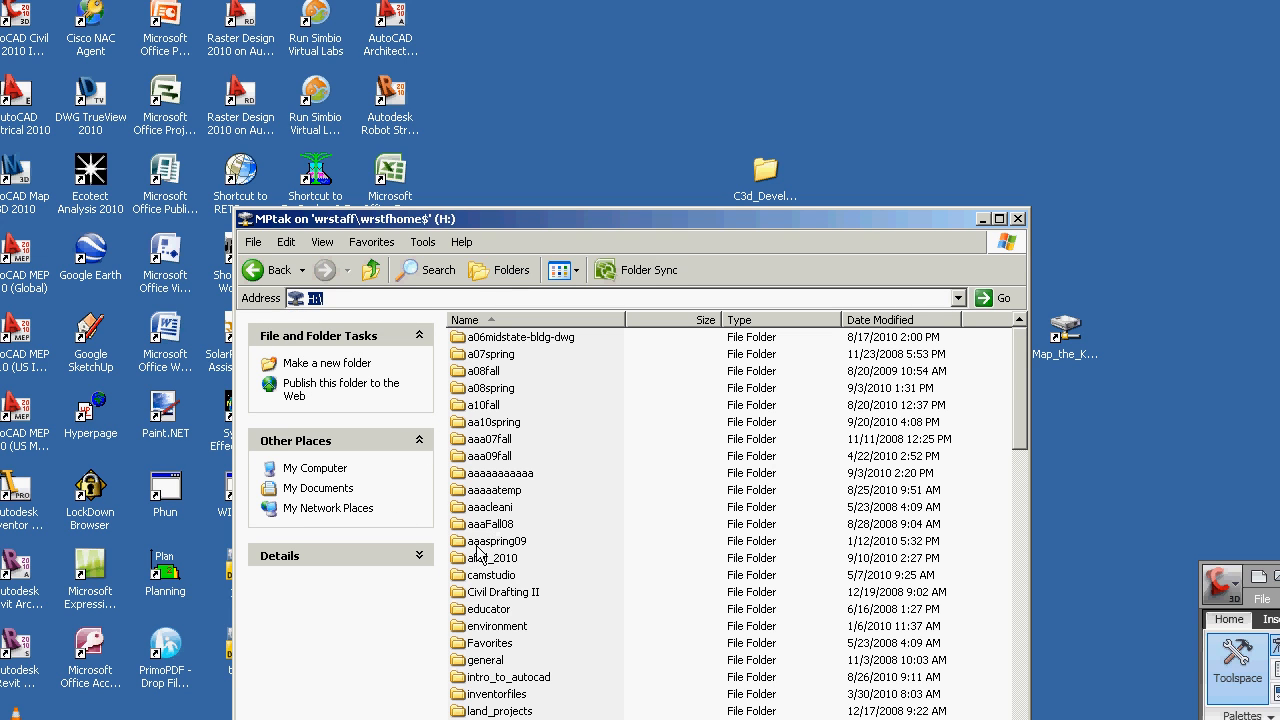
double_click(485, 557)
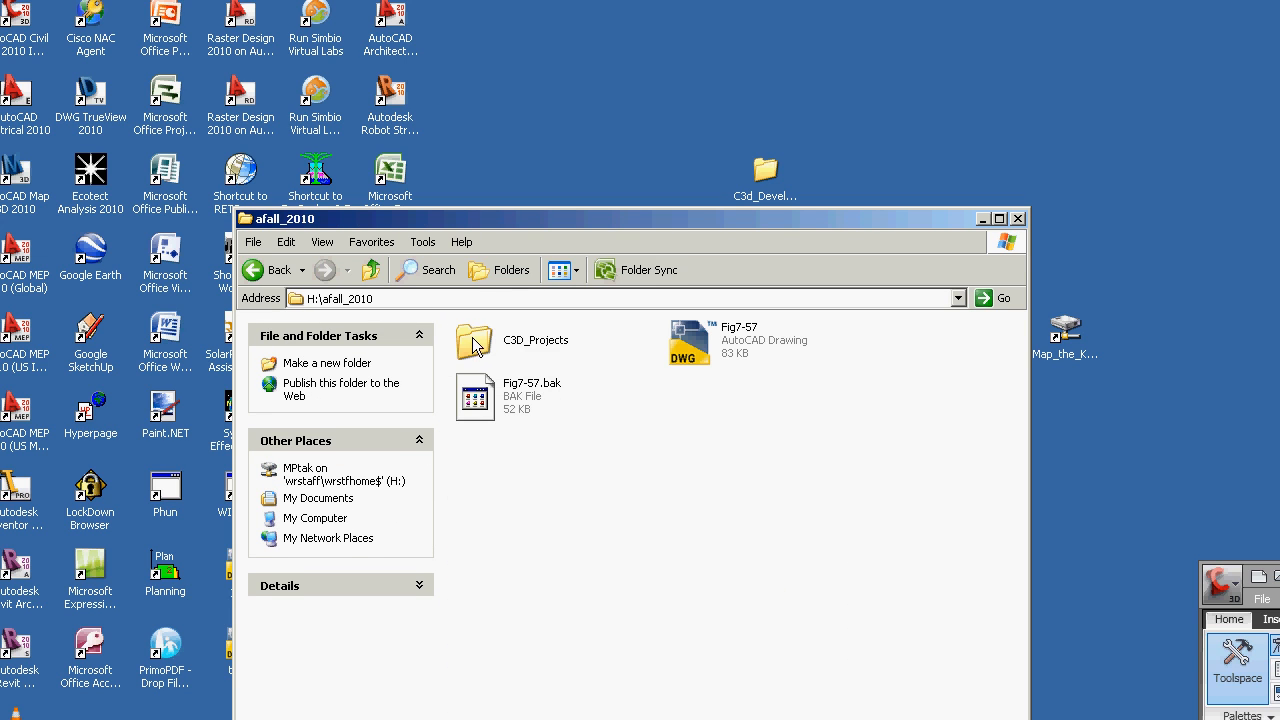
double_click(476, 343)
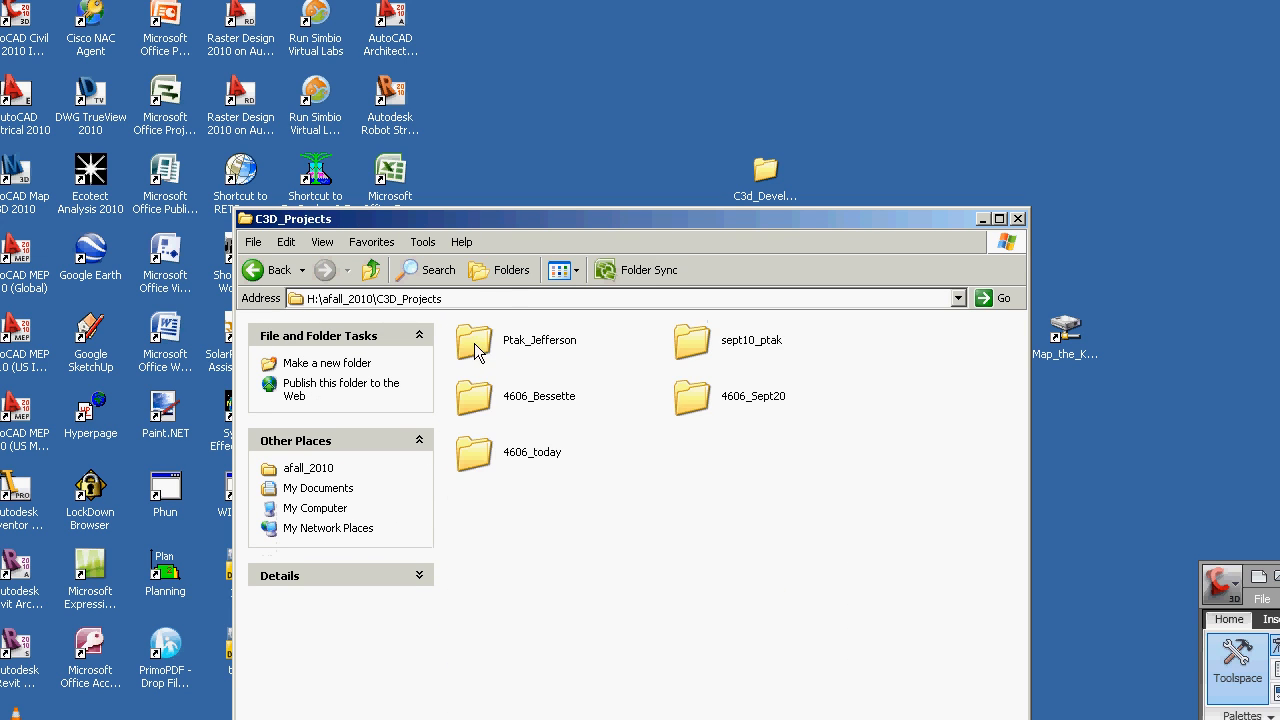
click(286, 242)
click(312, 322)
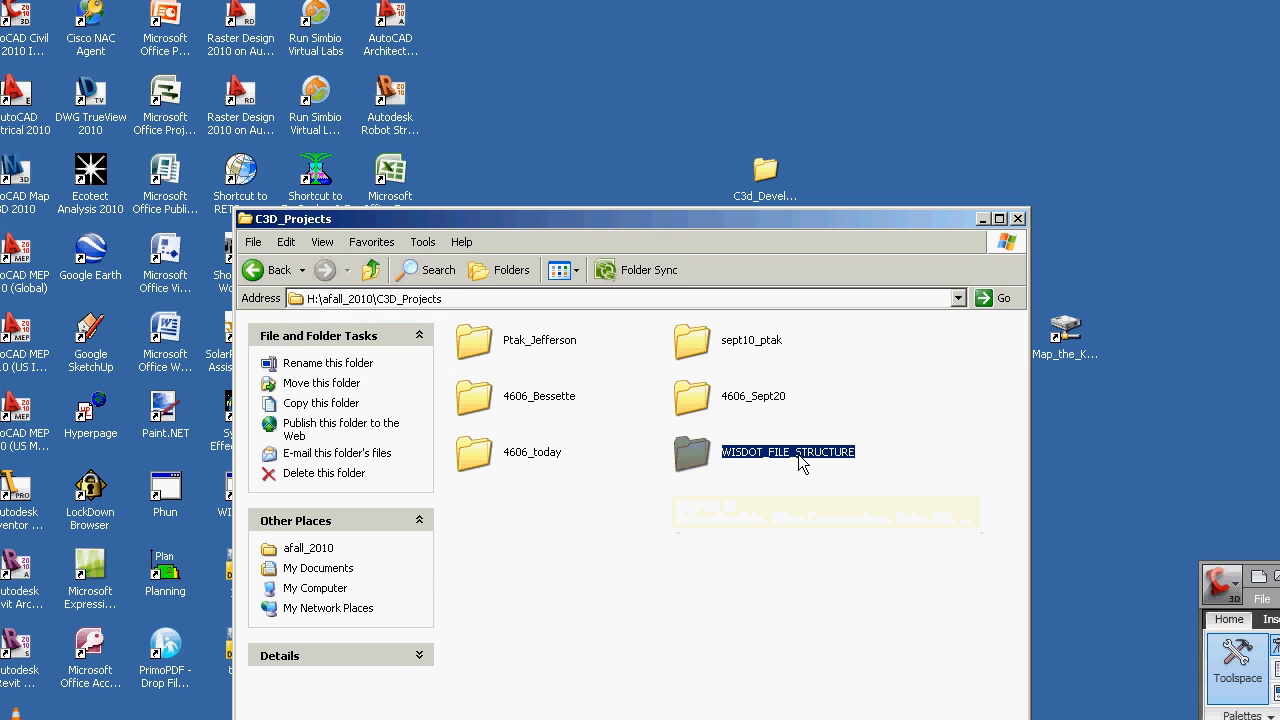
Rename the pasted WISDOT_FILE_STRUCTURE folder as 4606_Sept24.
right_click(798, 452)
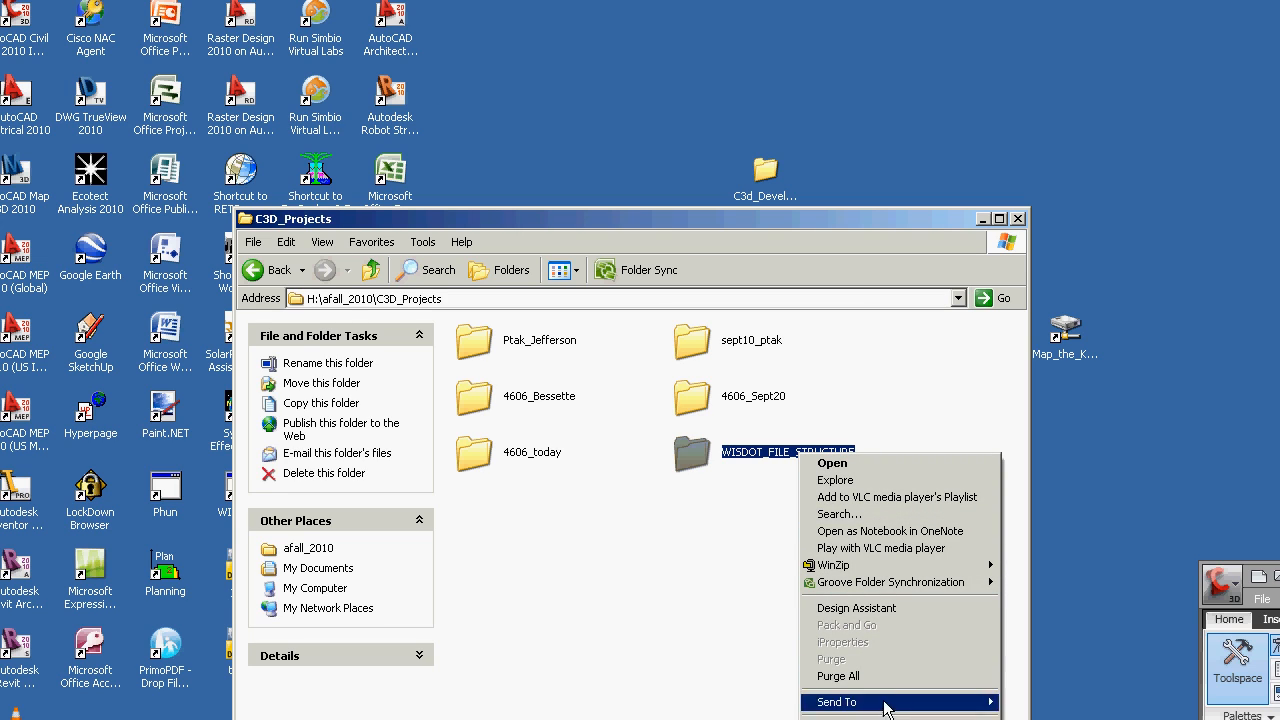
click(838, 719)
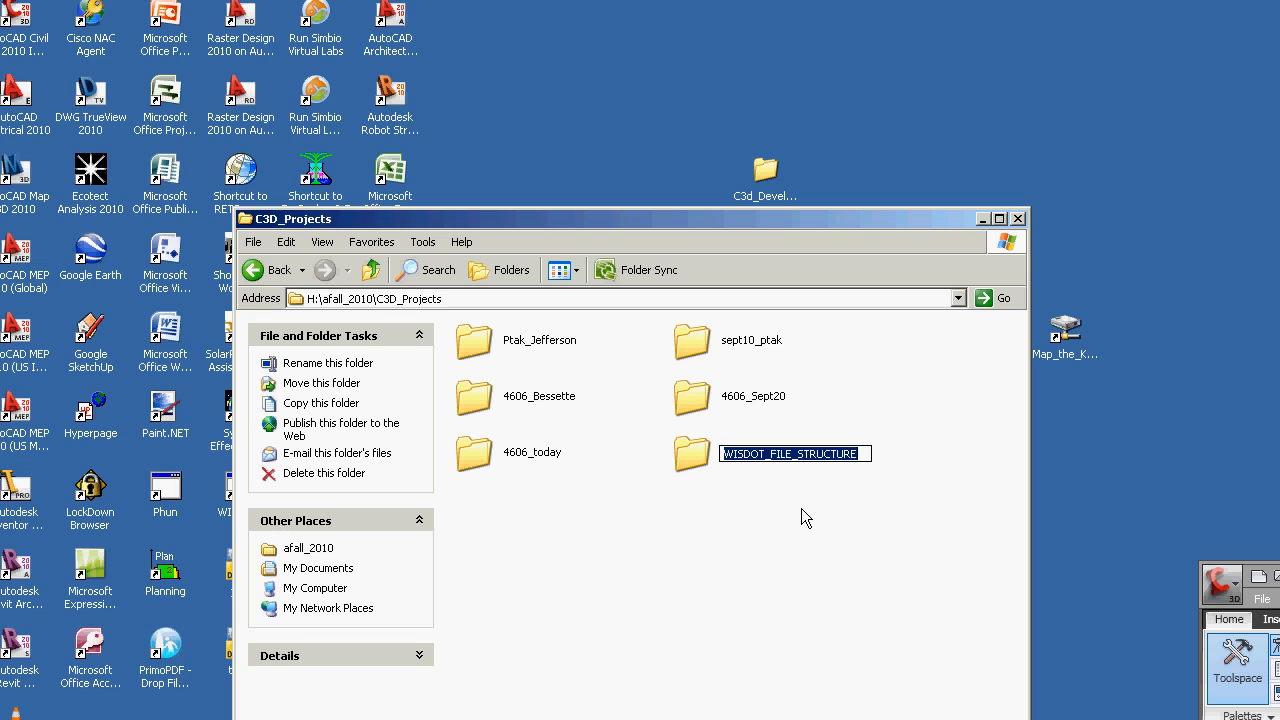
text(4606_)
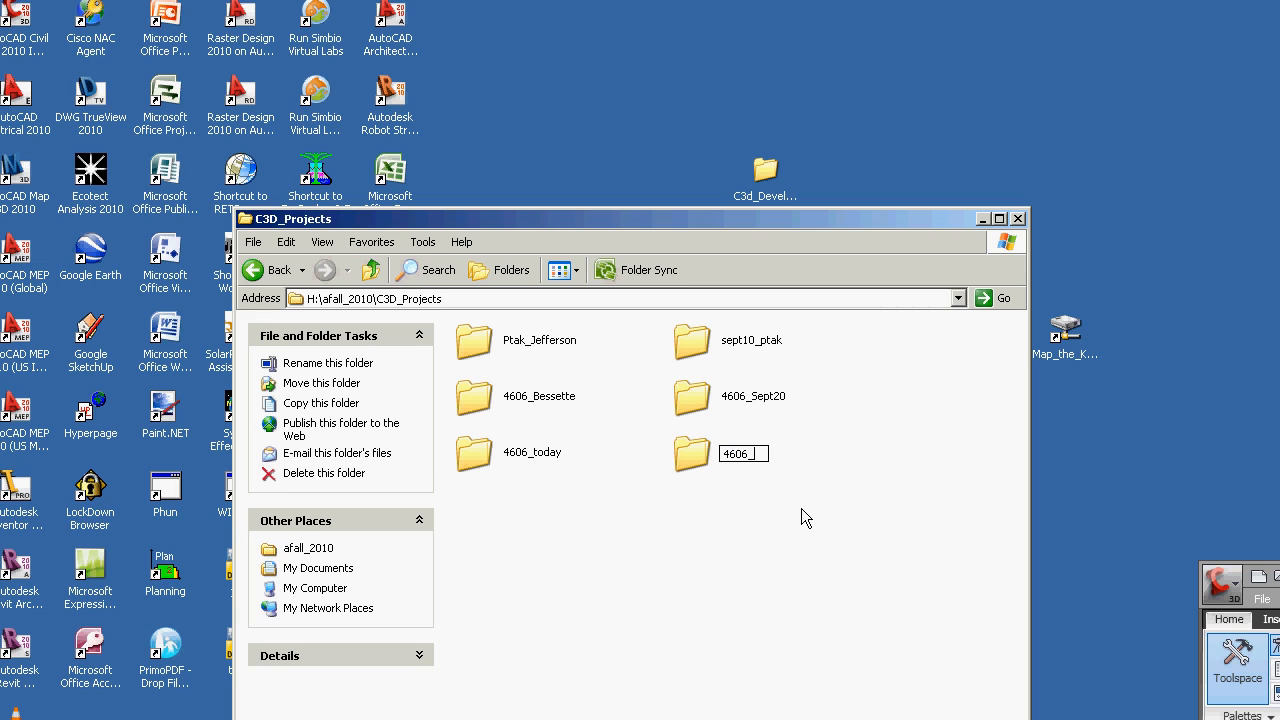
text(Sept24)
click(732, 509)
Rename the drawing extopog_flatten_sept22 in the Design\Surfaces folder of 4606_Sept24 as 4606_sept24_extopo.
double_click(700, 455)
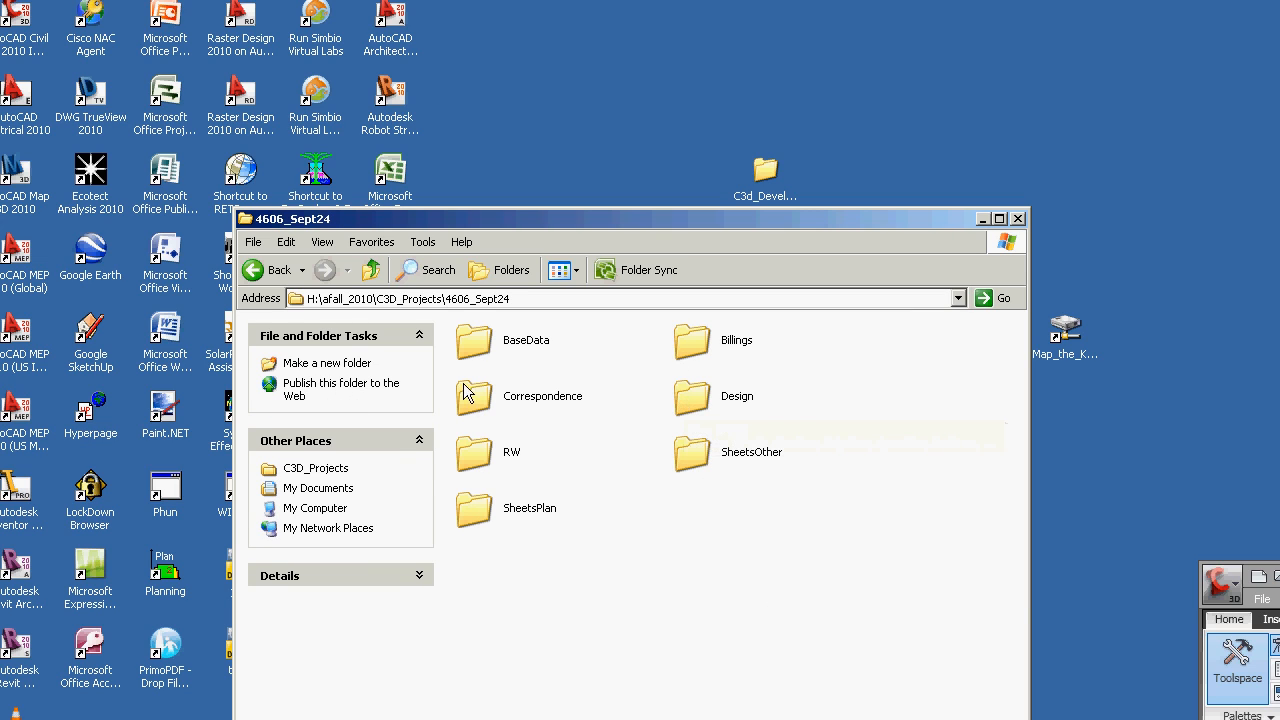
double_click(673, 404)
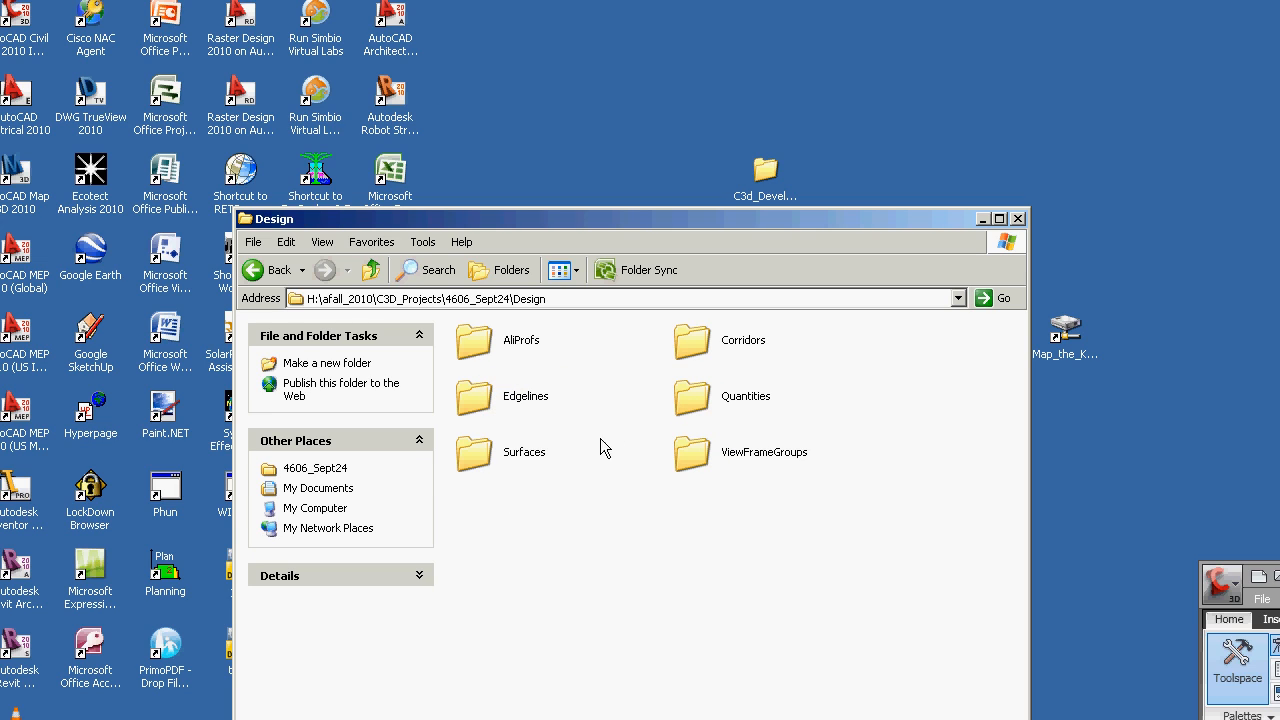
double_click(480, 450)
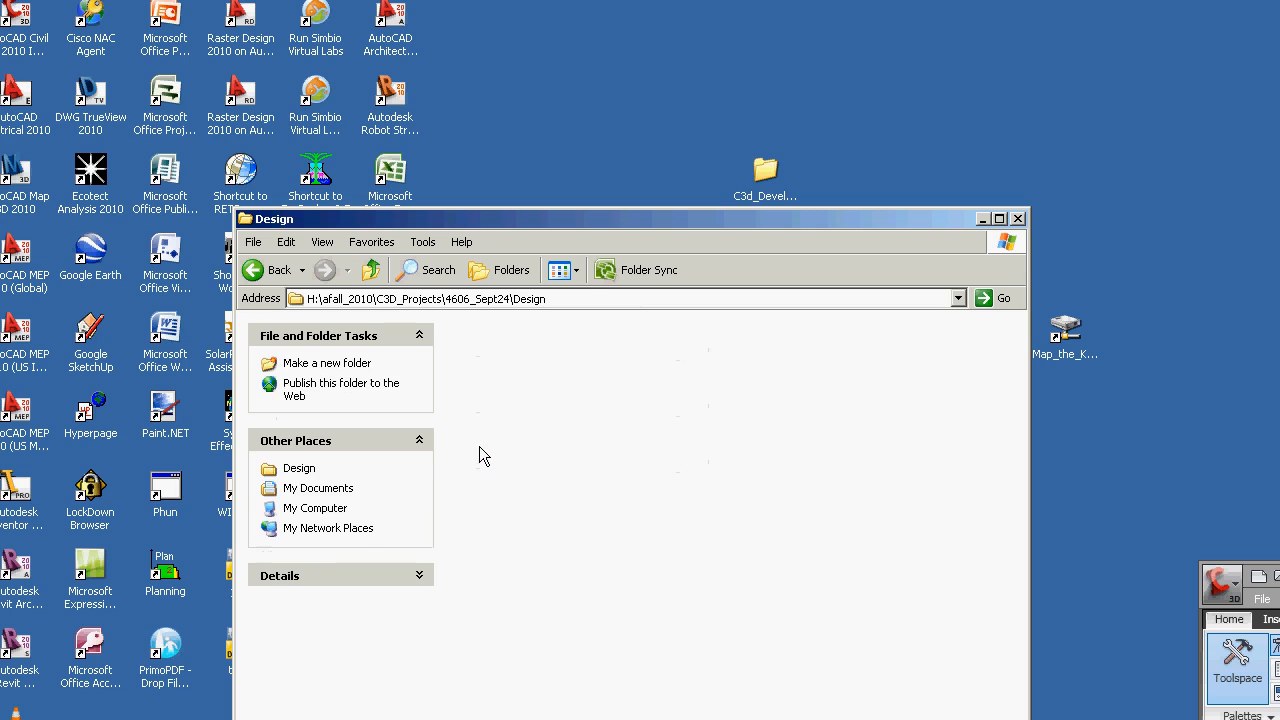
click(706, 345)
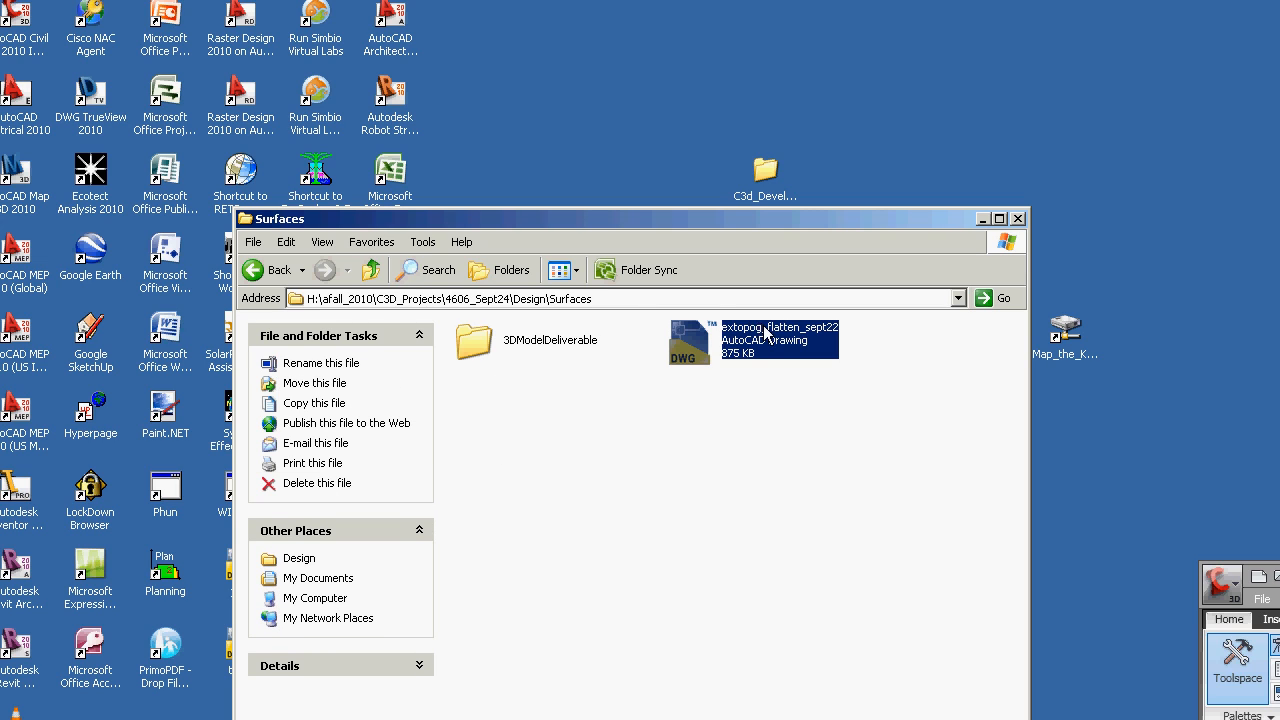
right_click(765, 333)
click(800, 565)
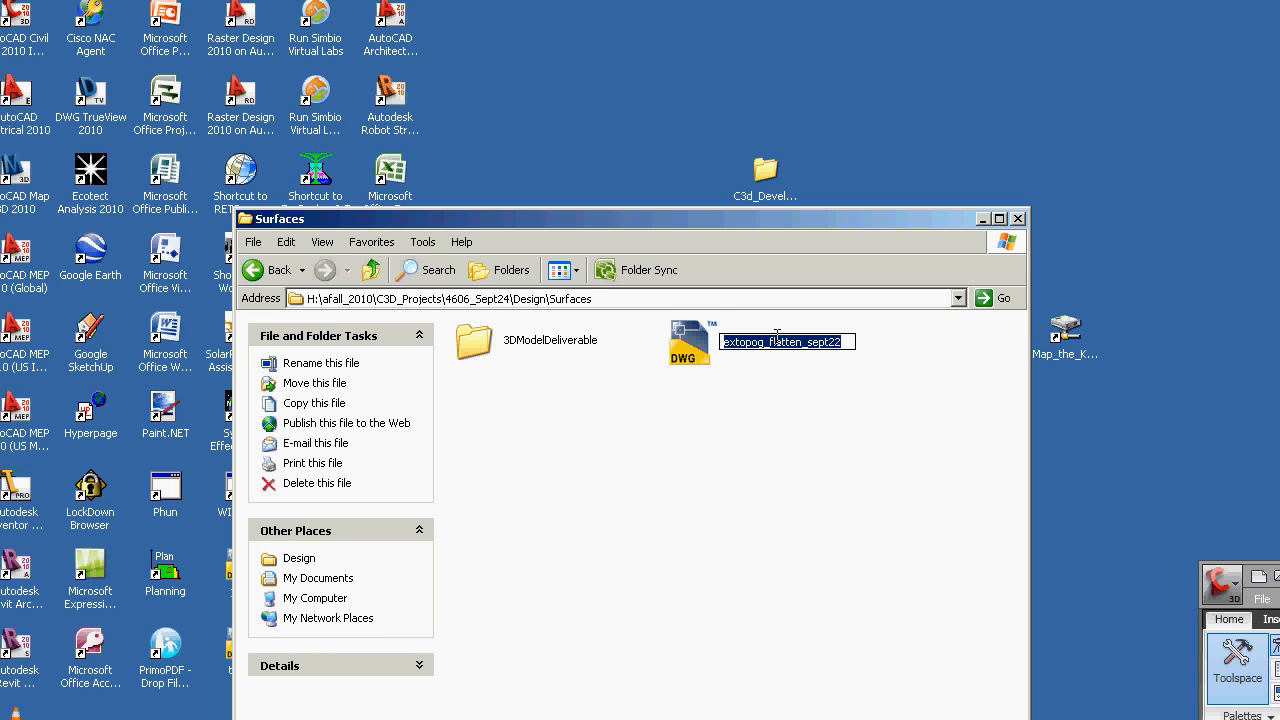
text(4606)
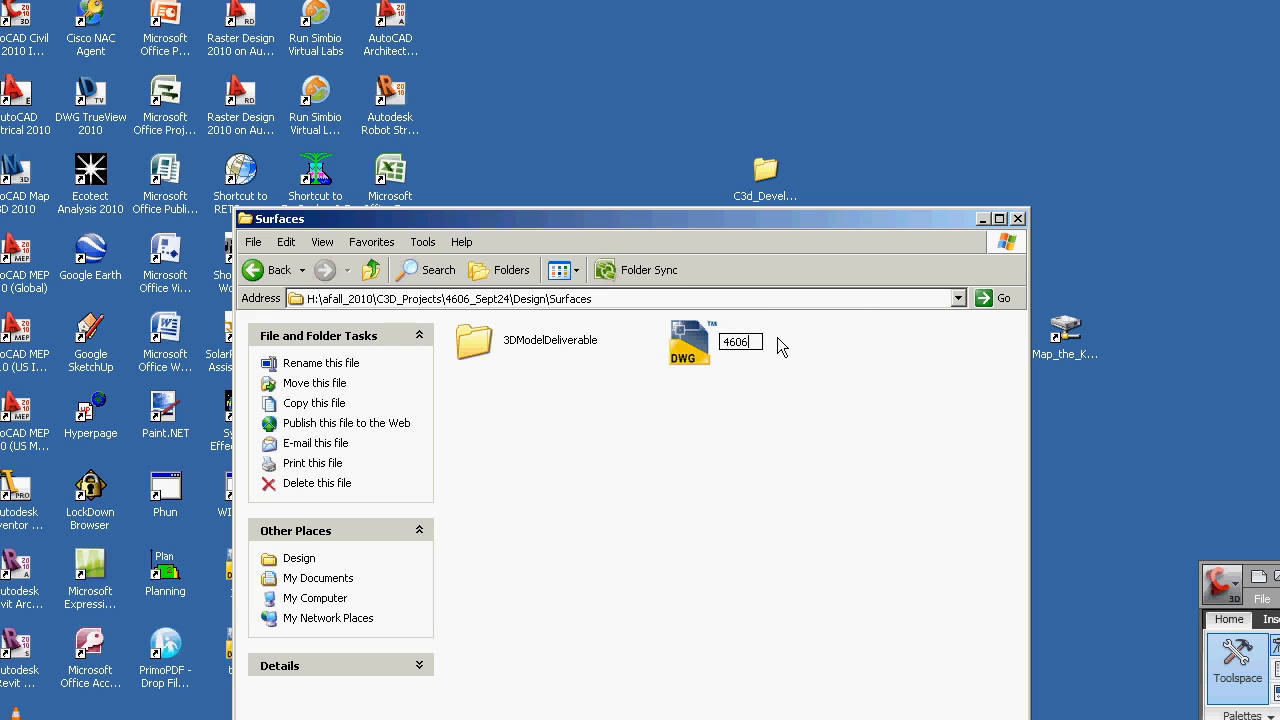
text(_sept24_extopo)
key(Return)
Open the BaseData\Survey\Orig folder of the 4606_Sept24 project and move its window aside.
click(268, 270)
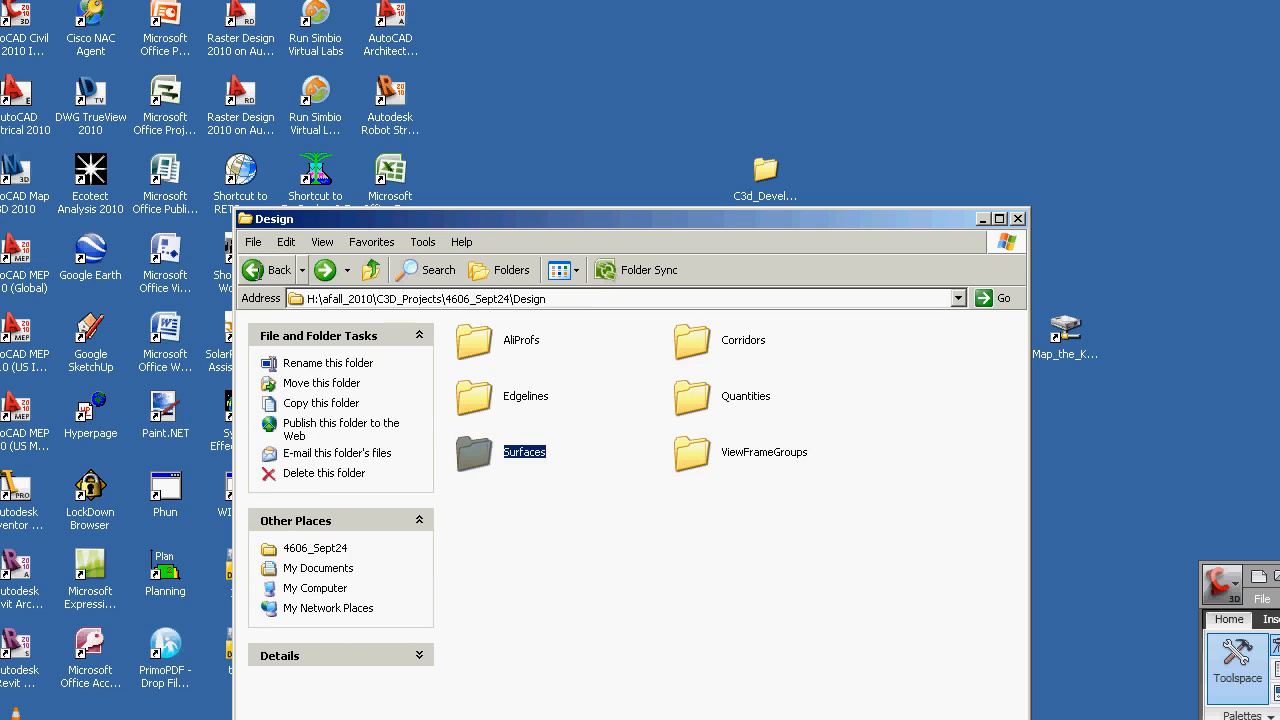
key(BackSpace)
double_click(472, 340)
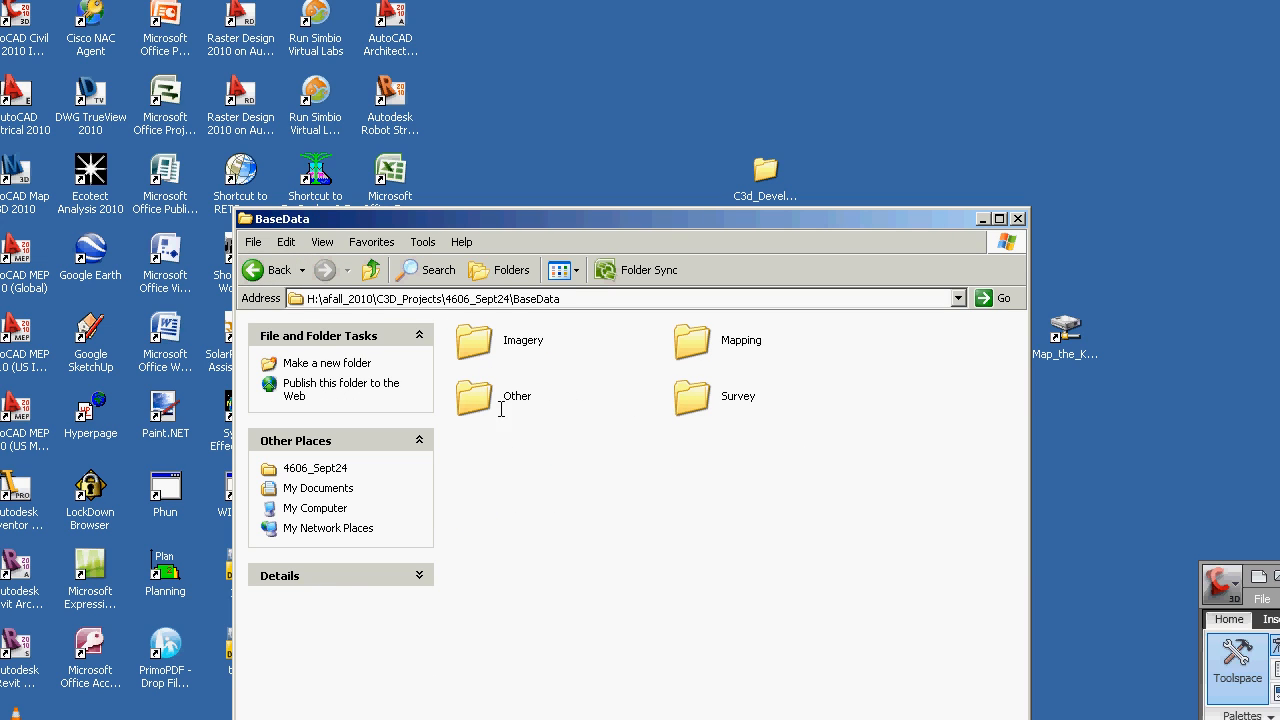
double_click(693, 393)
double_click(475, 341)
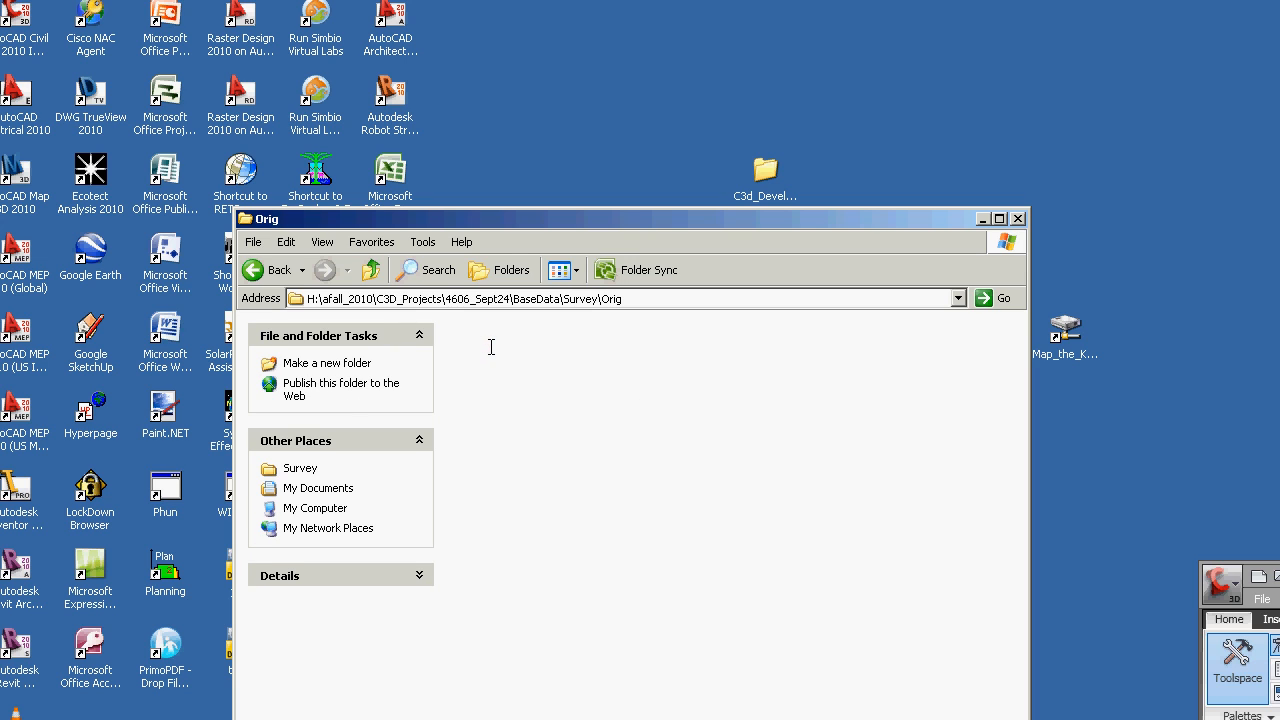
drag(516, 218, 762, 125)
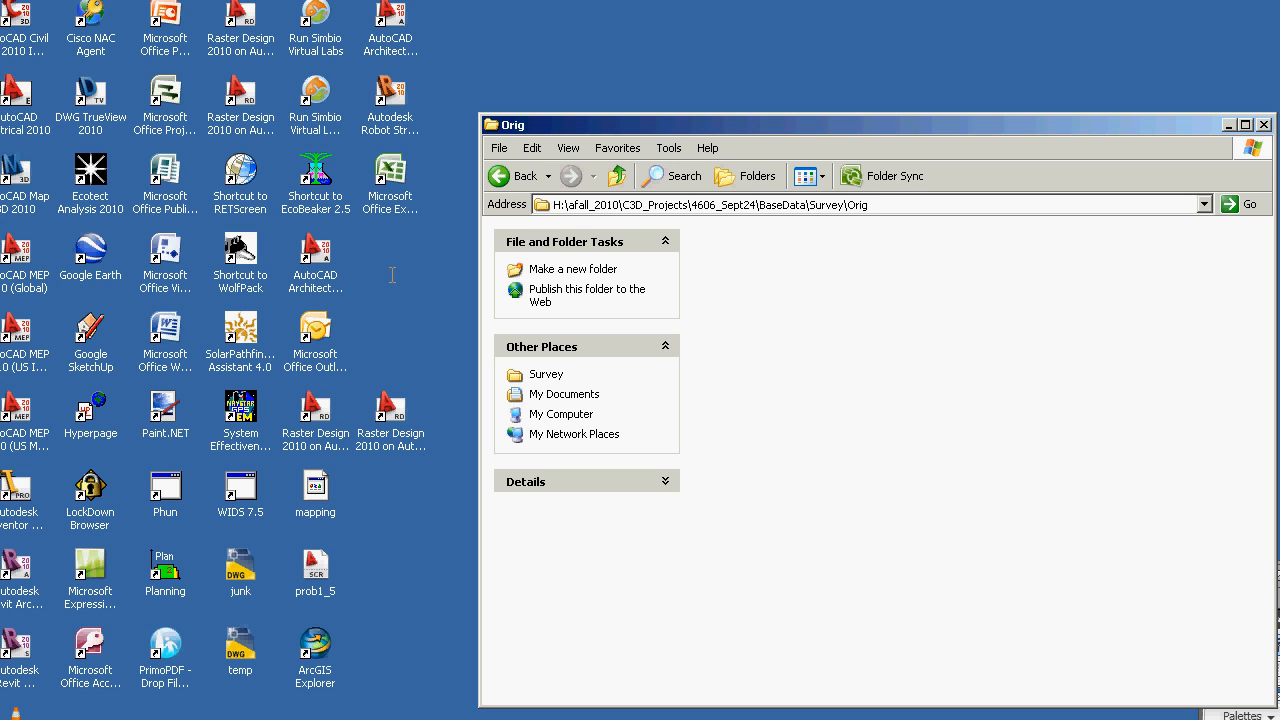
Copy the JEFF3DOT comma-separated survey file from the K:\transfer folder.
double_click(0, 92)
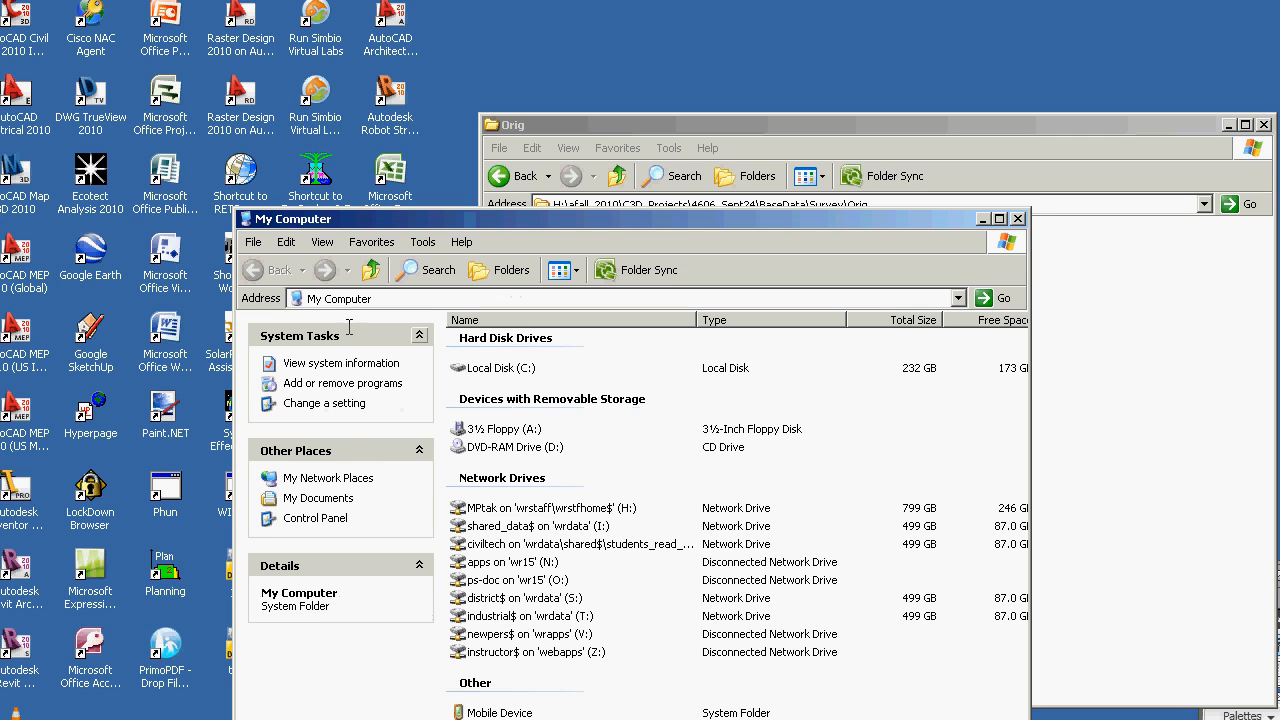
double_click(600, 543)
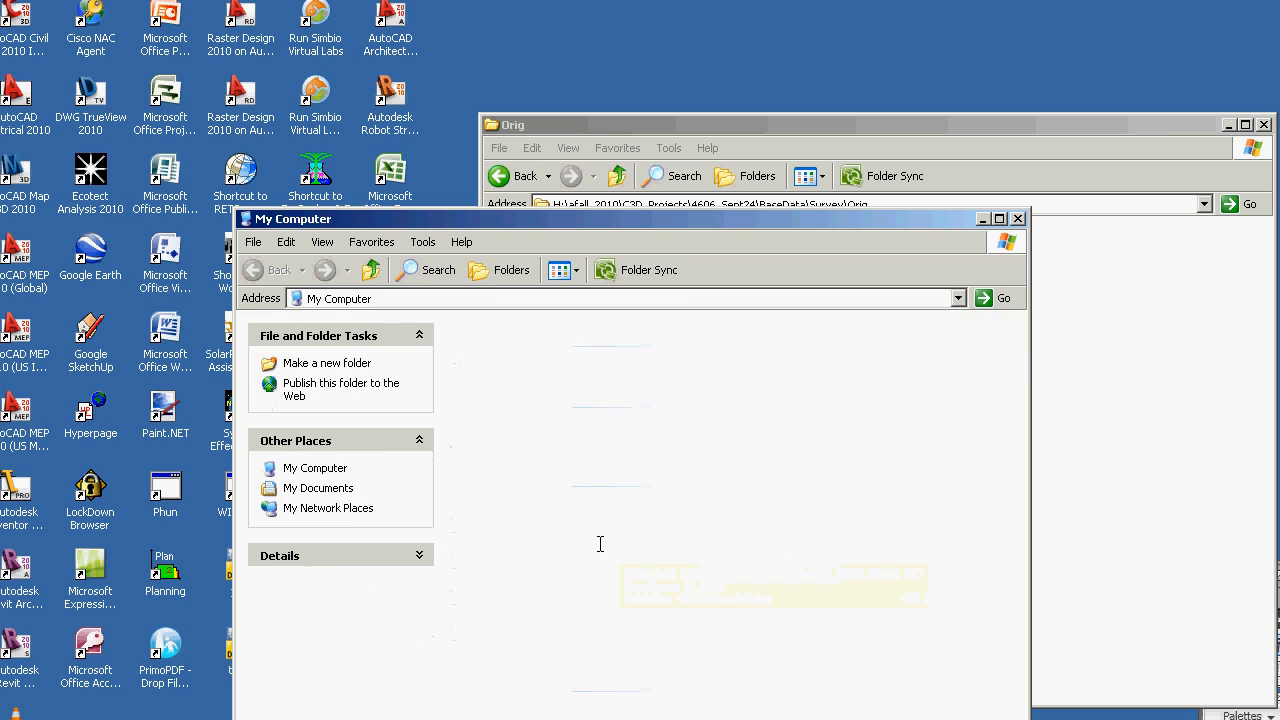
double_click(466, 493)
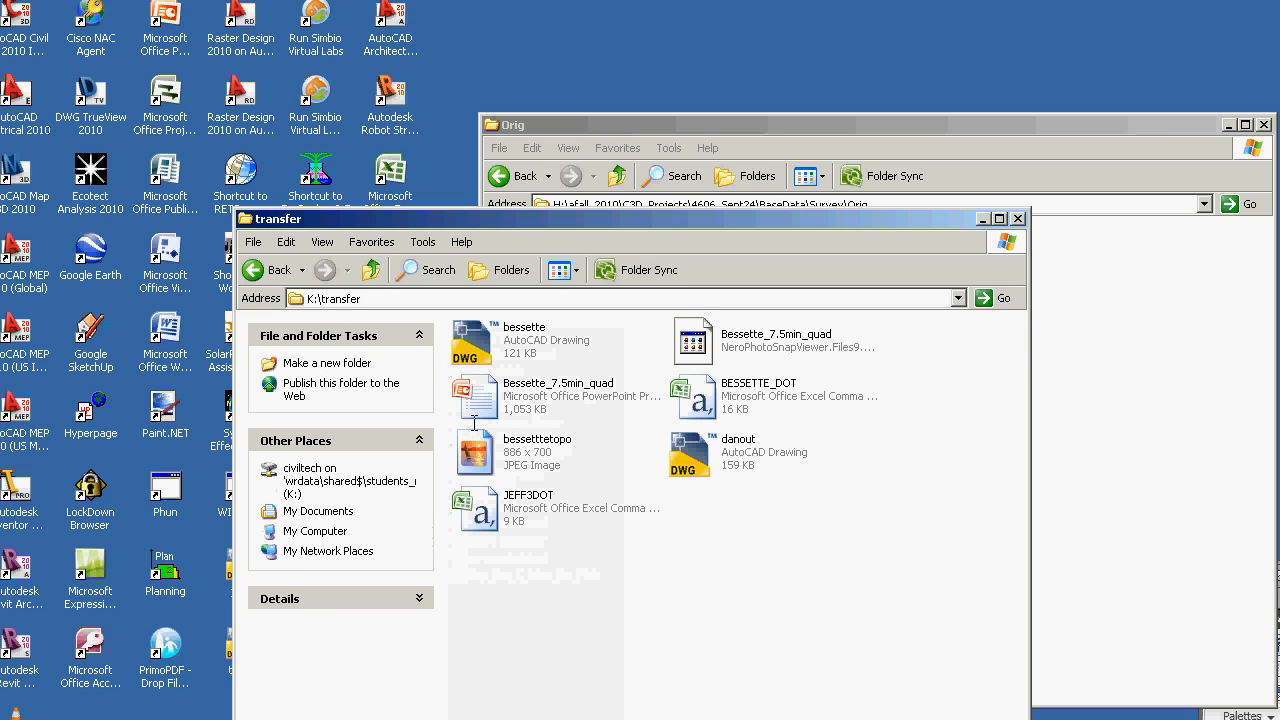
click(485, 505)
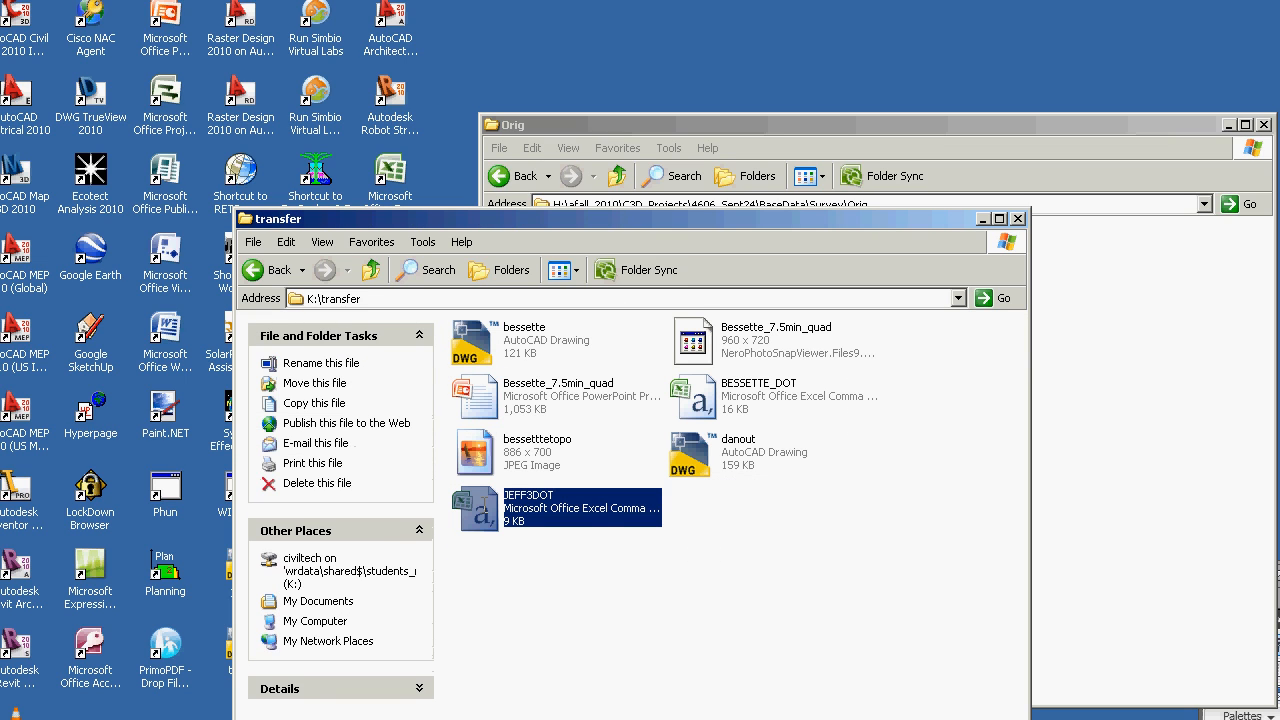
right_click(486, 506)
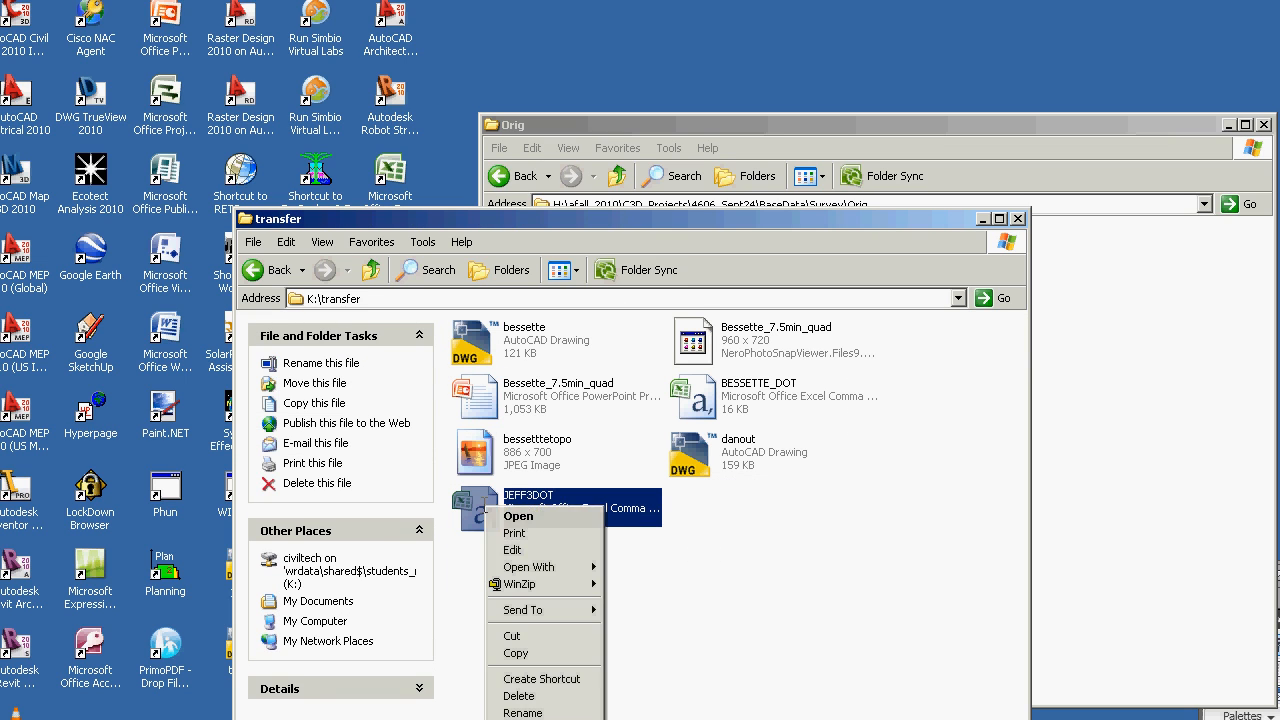
click(516, 653)
Move the transfer window out of the way and paste the copied survey file into the Orig folder.
drag(593, 218, 142, 479)
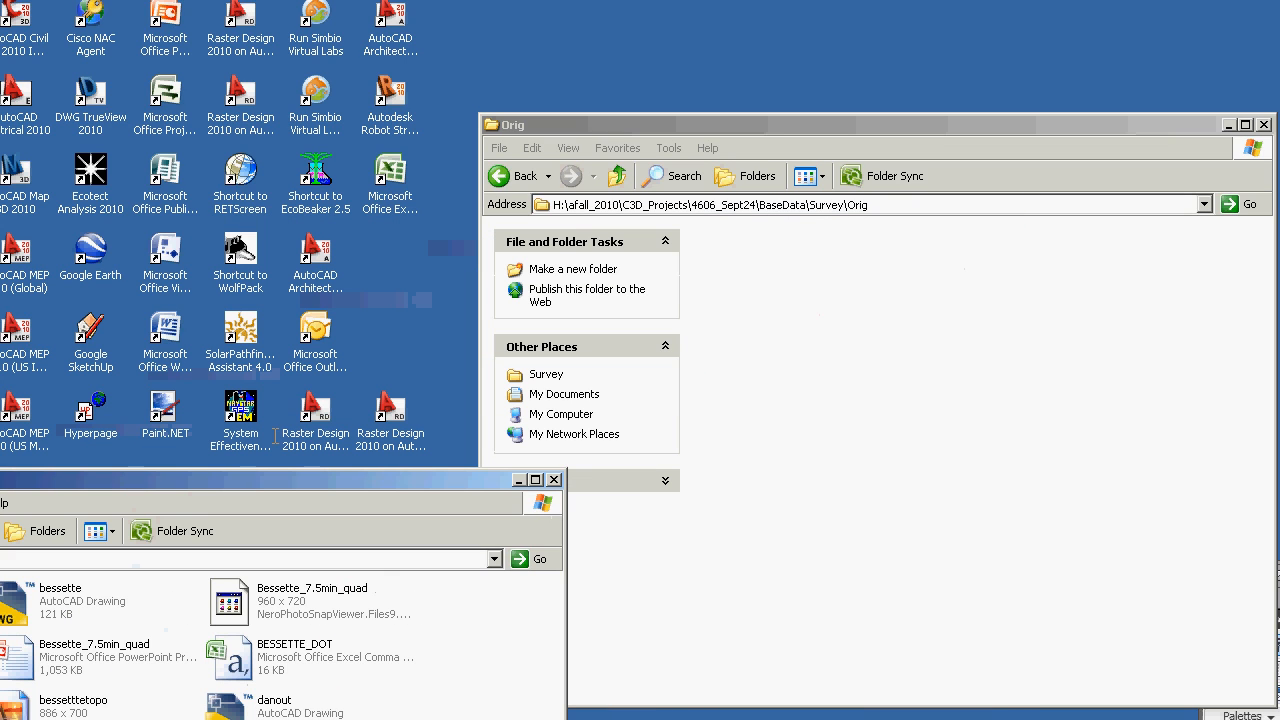
right_click(749, 279)
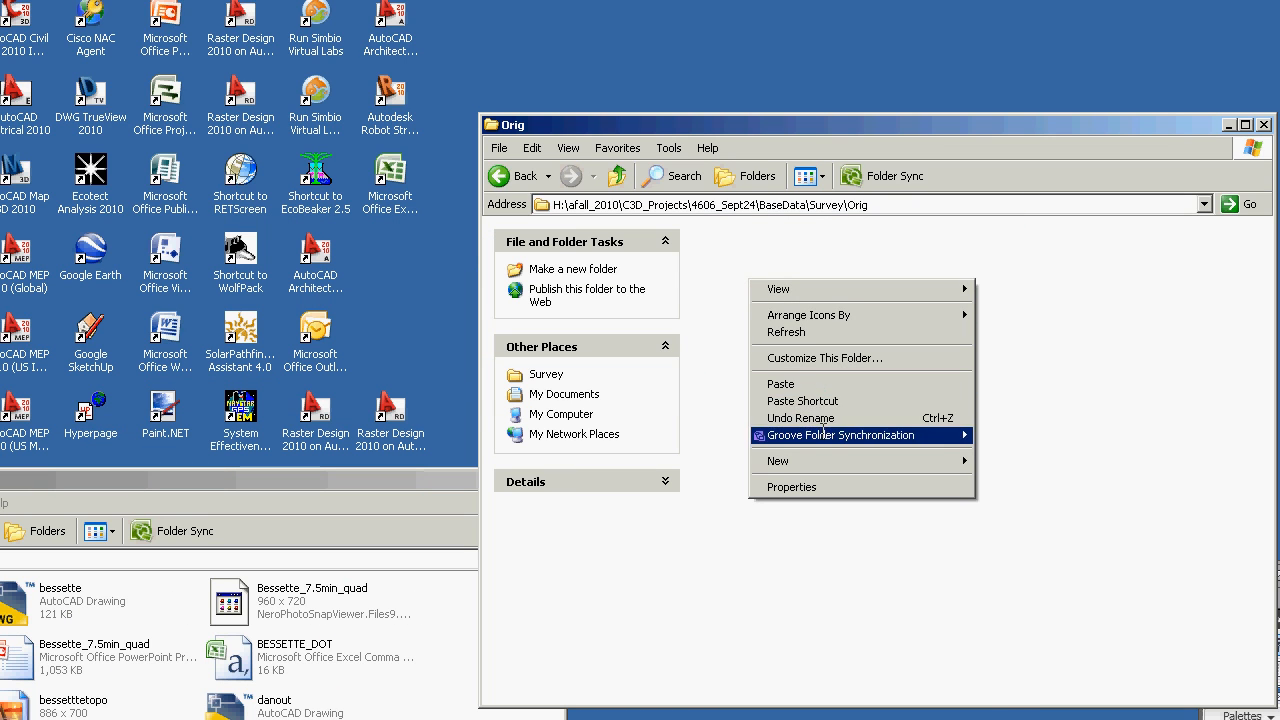
click(810, 384)
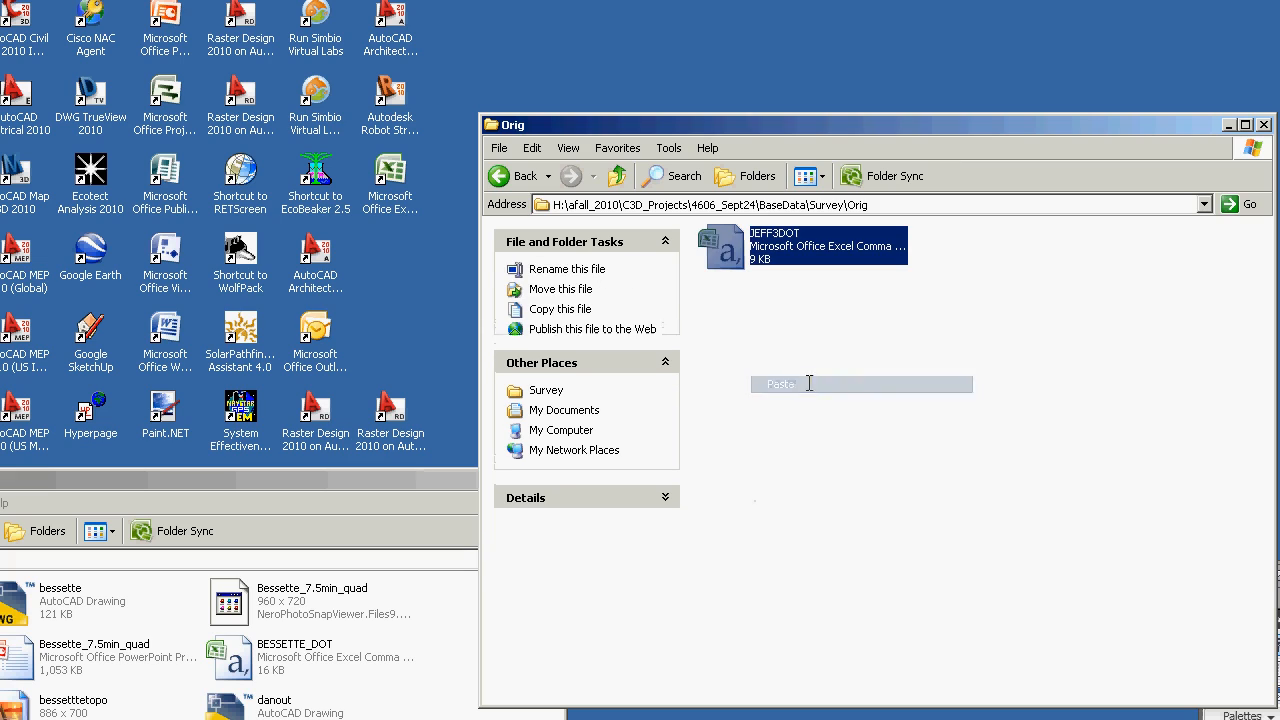
Rename the pasted survey file as 4606_JEFF3DOT and close both folder windows.
click(786, 236)
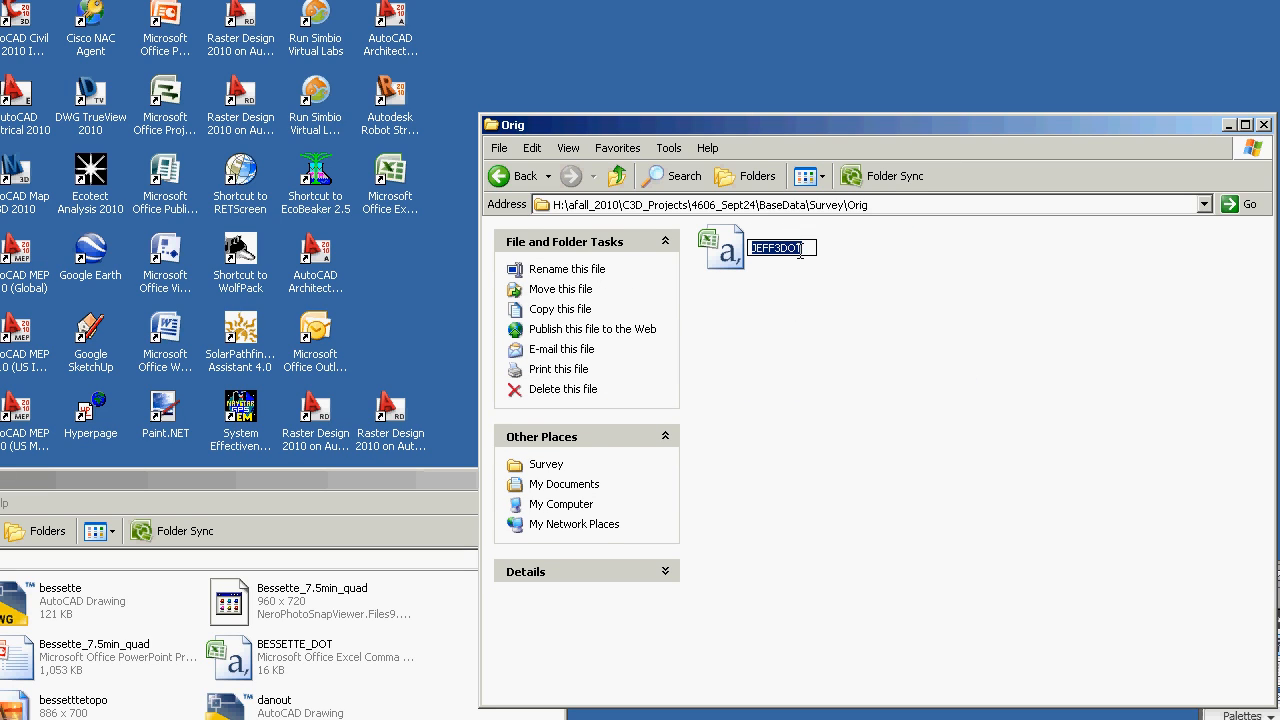
click(752, 248)
text(4606_)
click(816, 337)
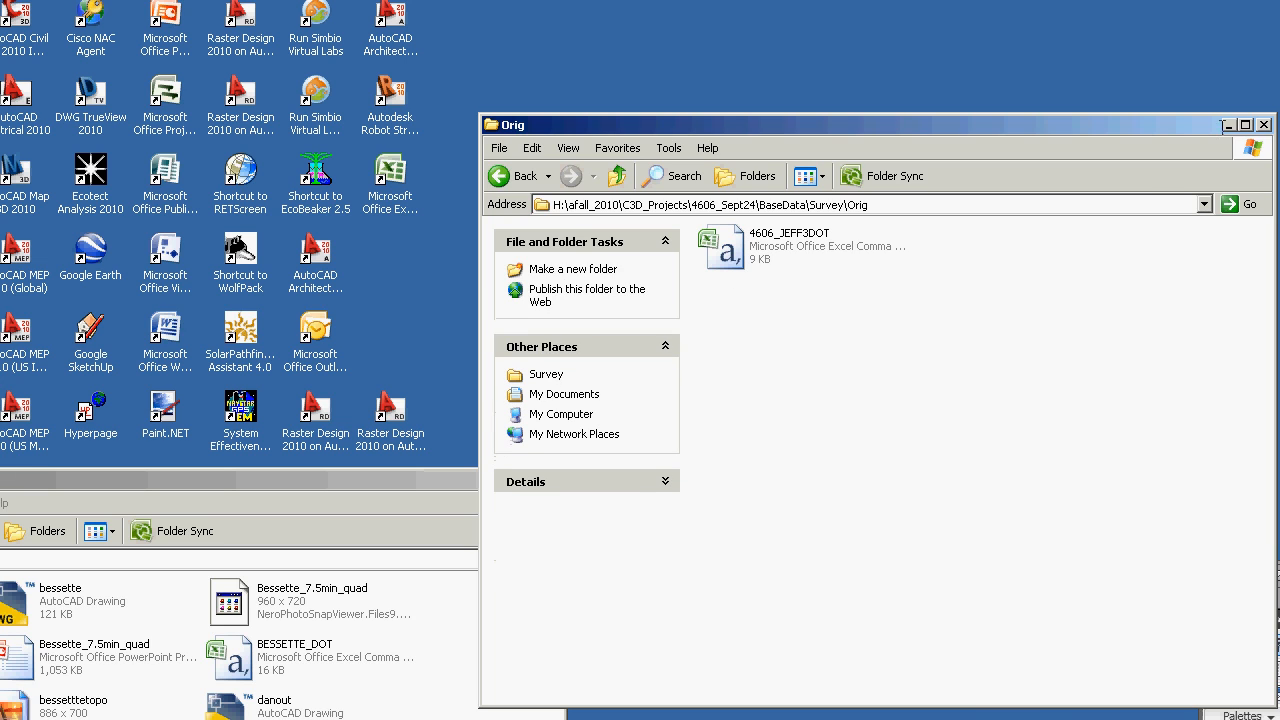
click(1263, 124)
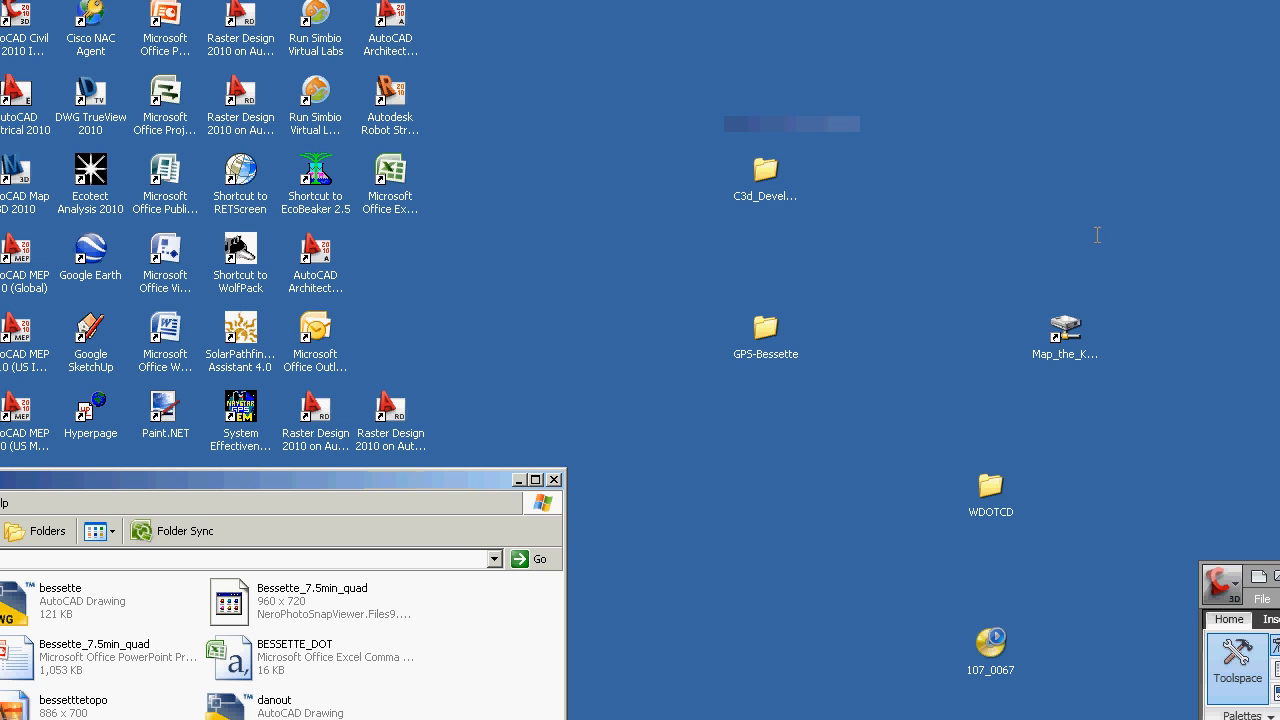
click(554, 478)
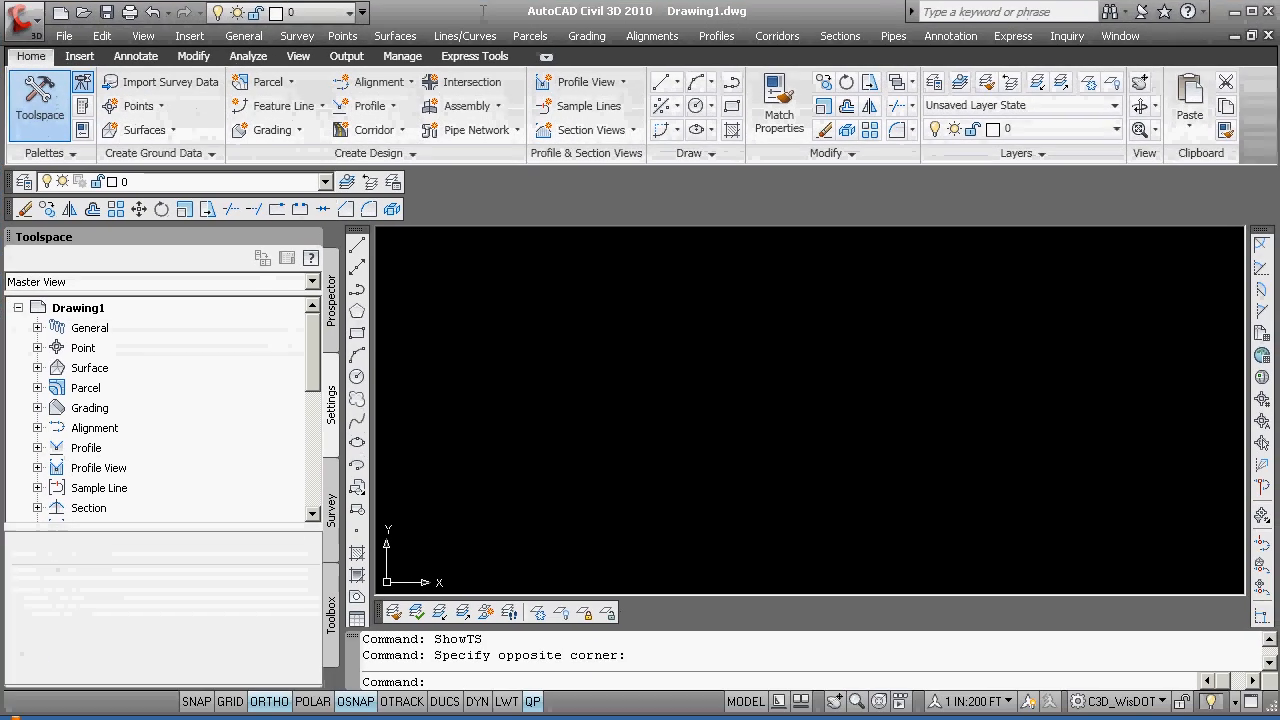
Switch to AutoCAD Civil 3D and open the drawing 4606_sept24_extopo from the Design\Surfaces folder of the 4606_Sept24 project.
drag(483, 12, 486, 24)
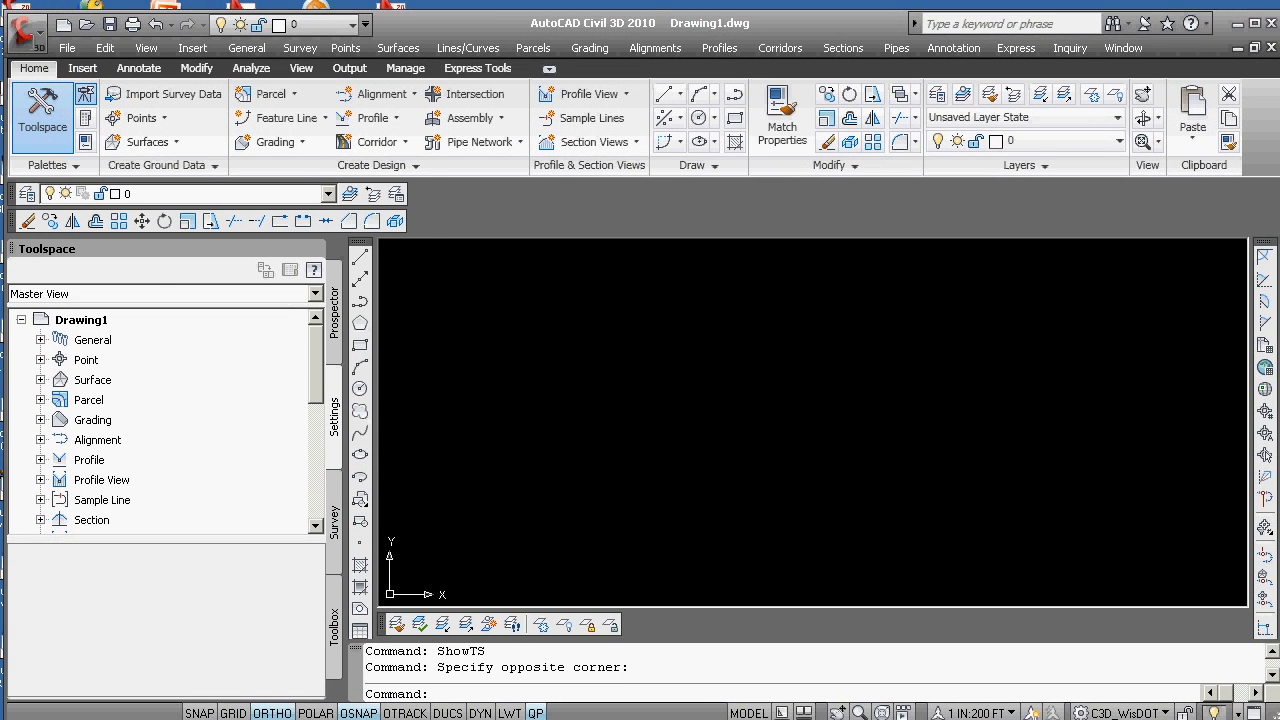
click(24, 32)
click(87, 172)
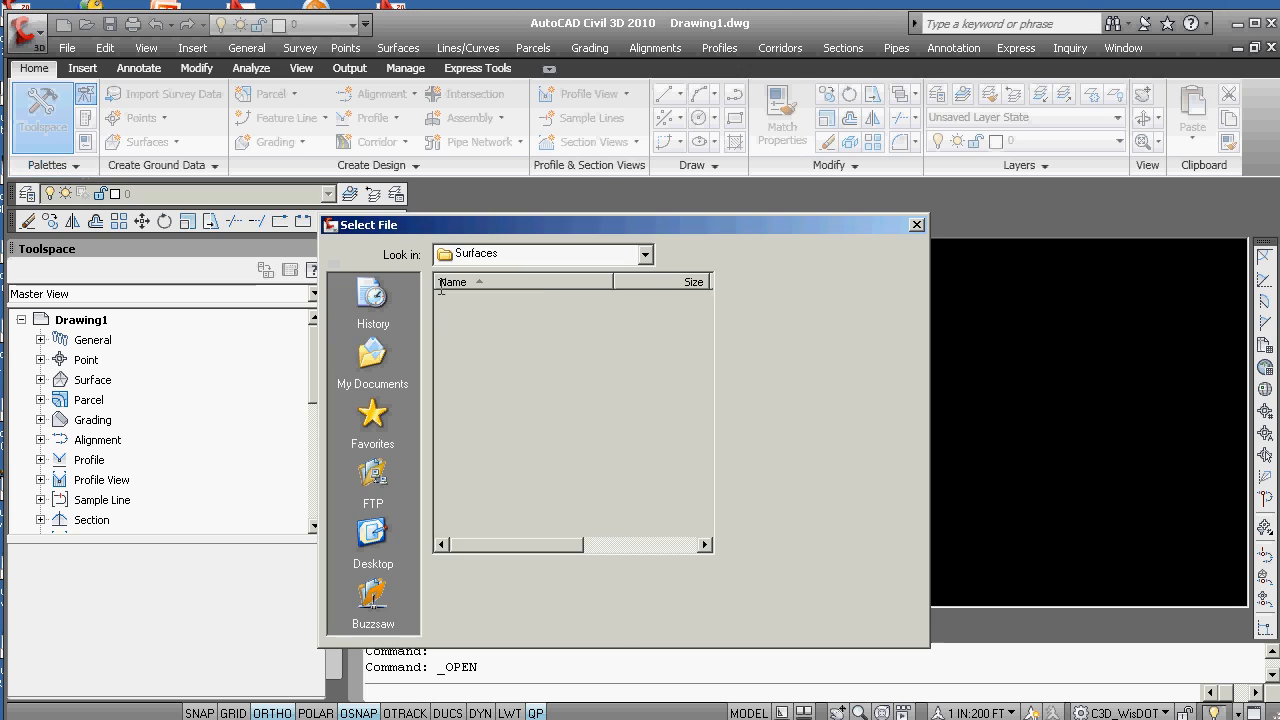
click(645, 255)
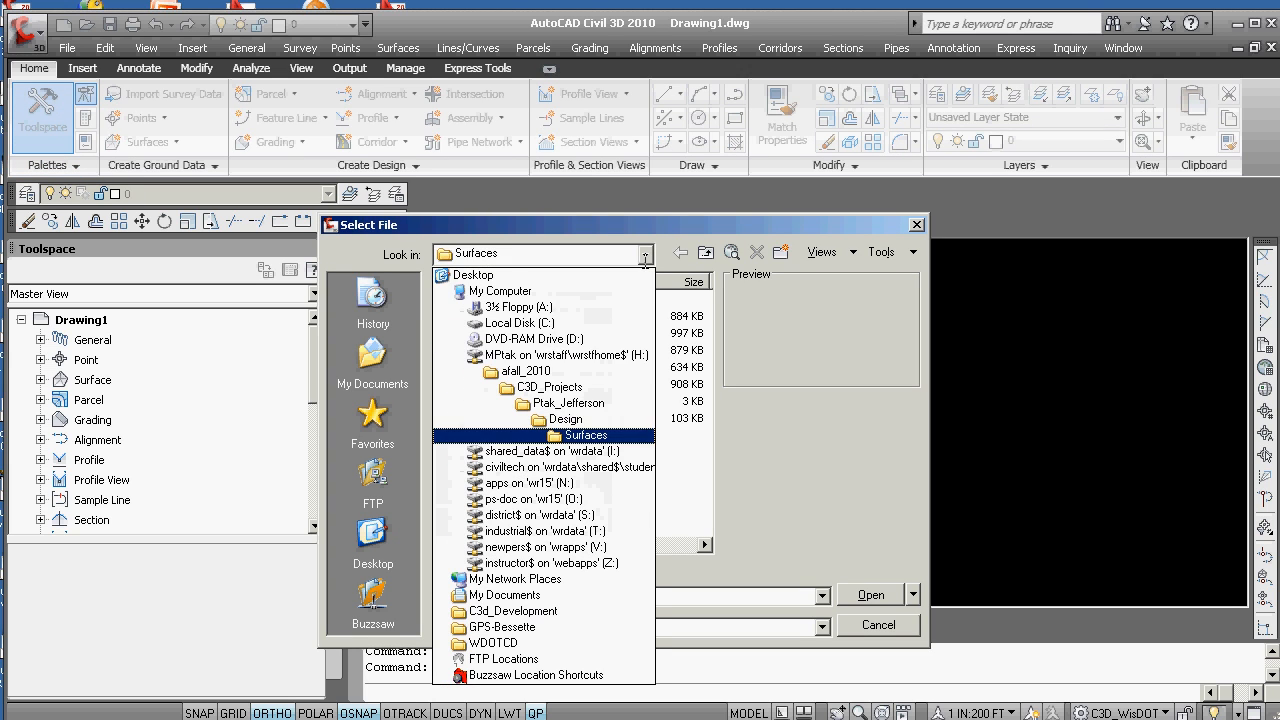
click(553, 388)
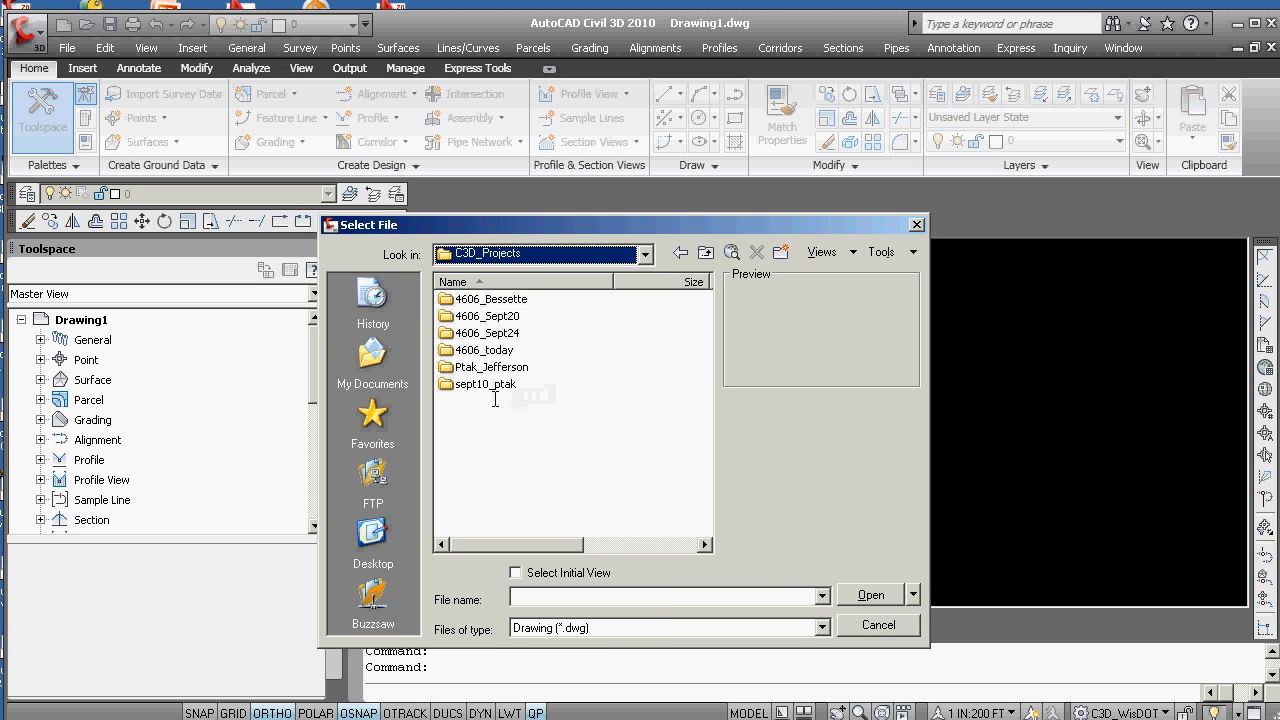
double_click(474, 333)
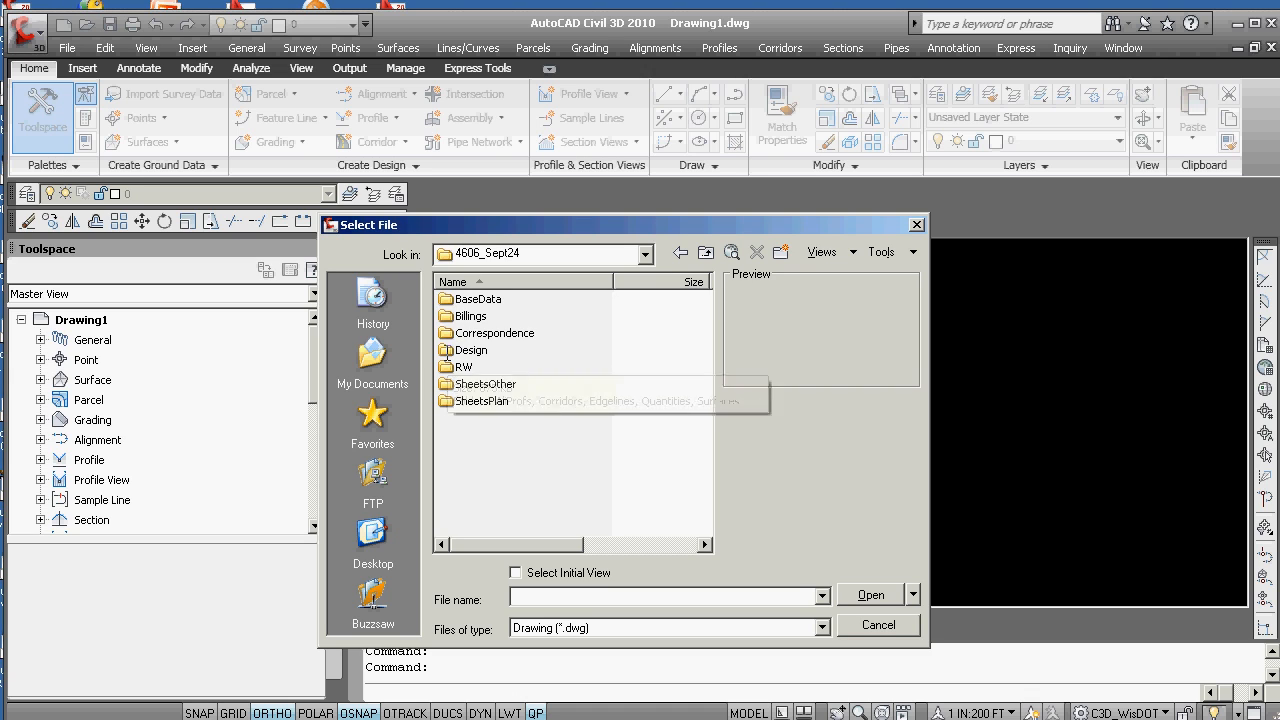
double_click(465, 350)
double_click(447, 368)
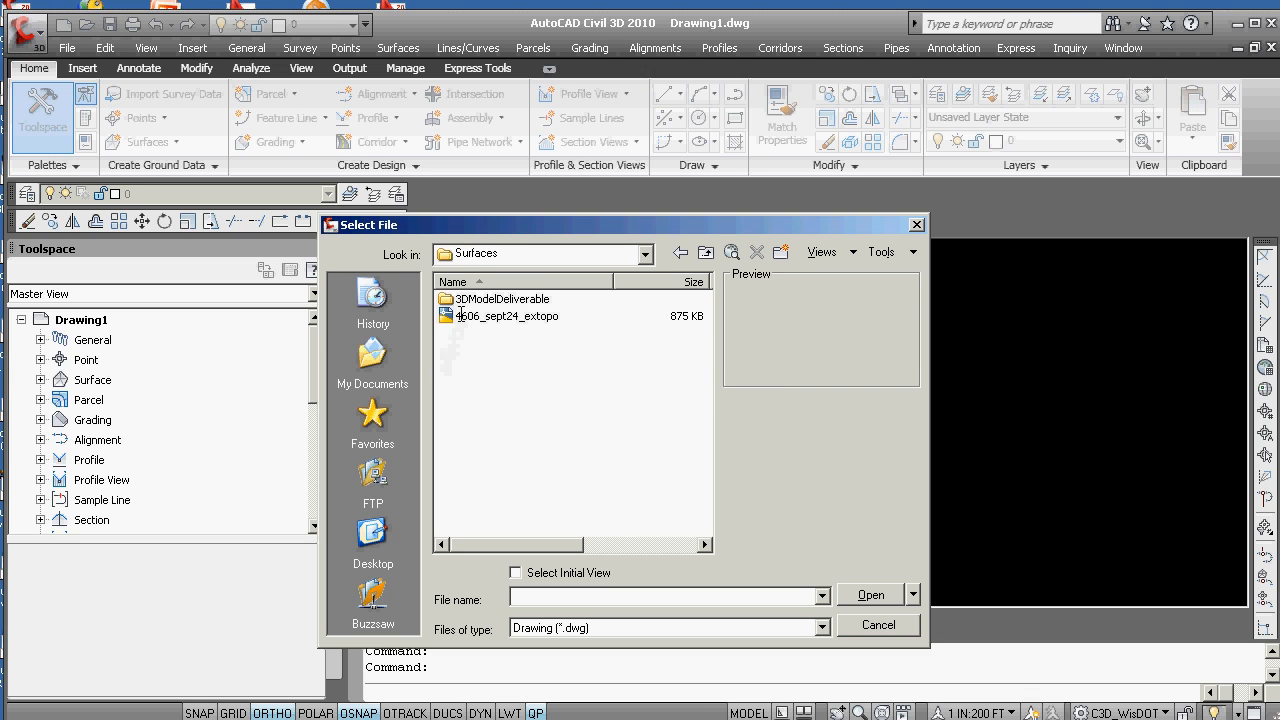
click(490, 316)
click(866, 596)
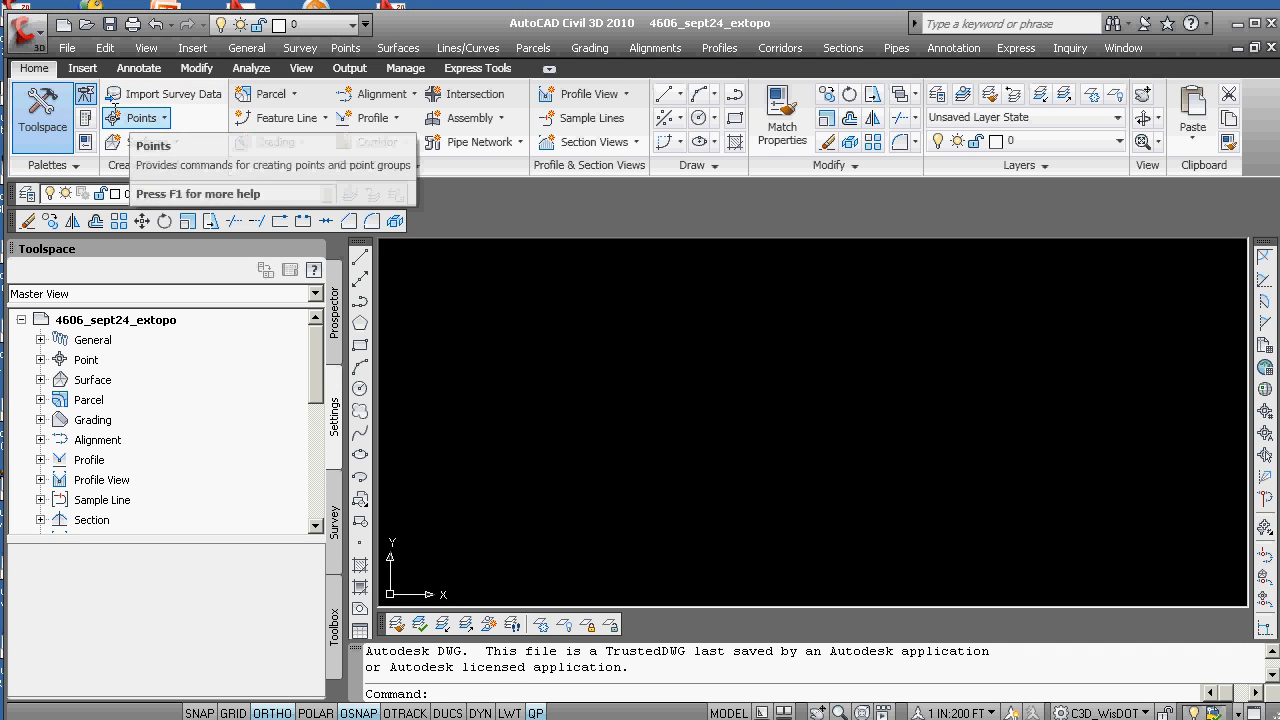
Start importing points from a file and browse for the source file to H:\afall_2010\C3D_Projects\4606_Sept24.
click(83, 68)
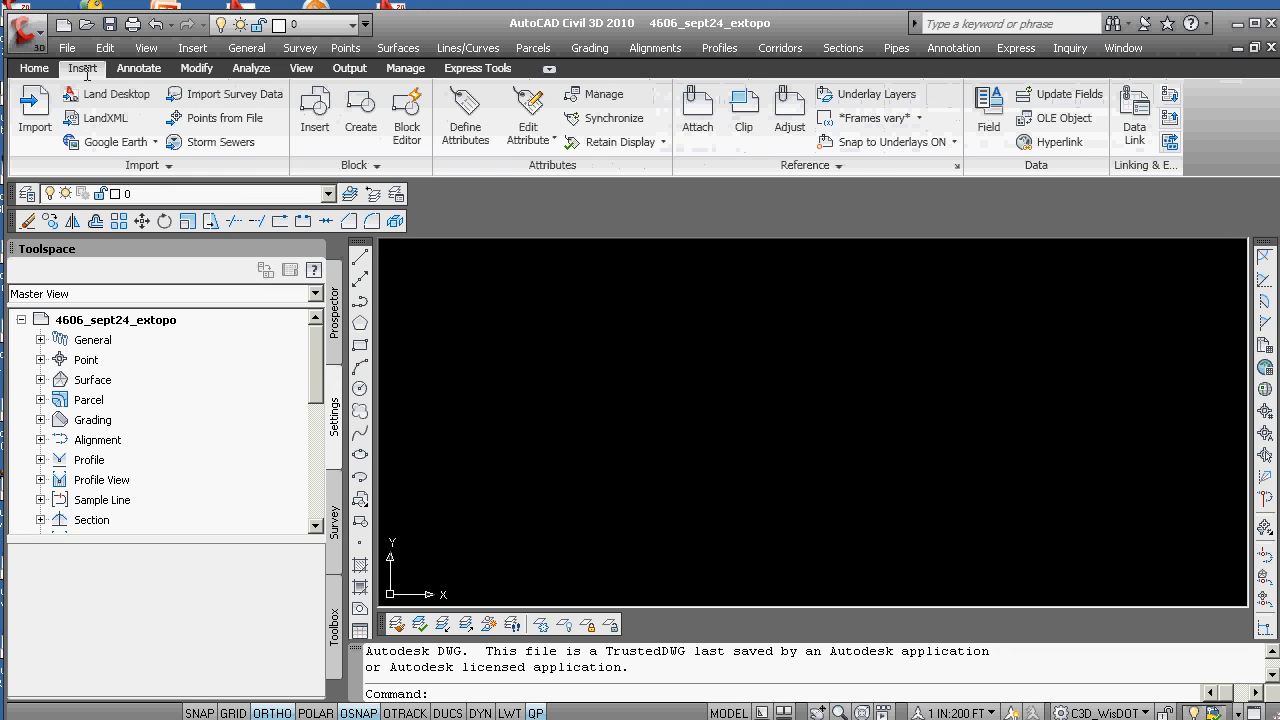
click(229, 117)
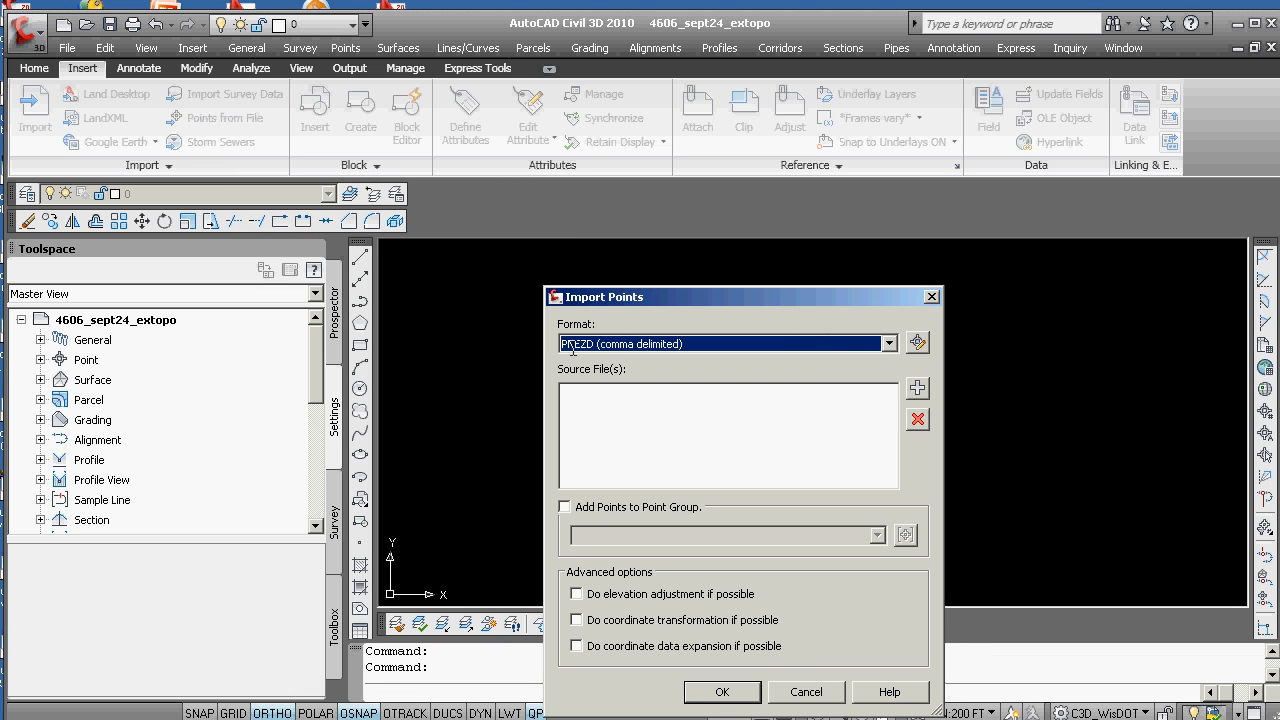
click(917, 387)
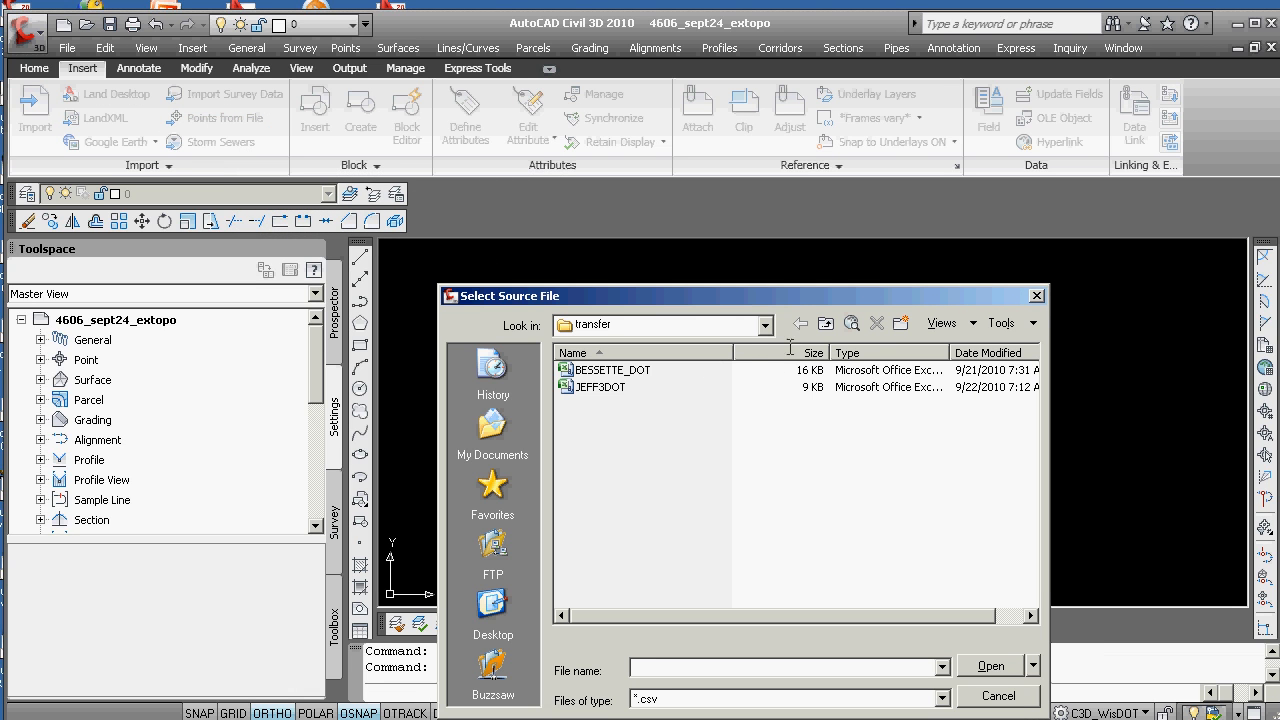
click(760, 327)
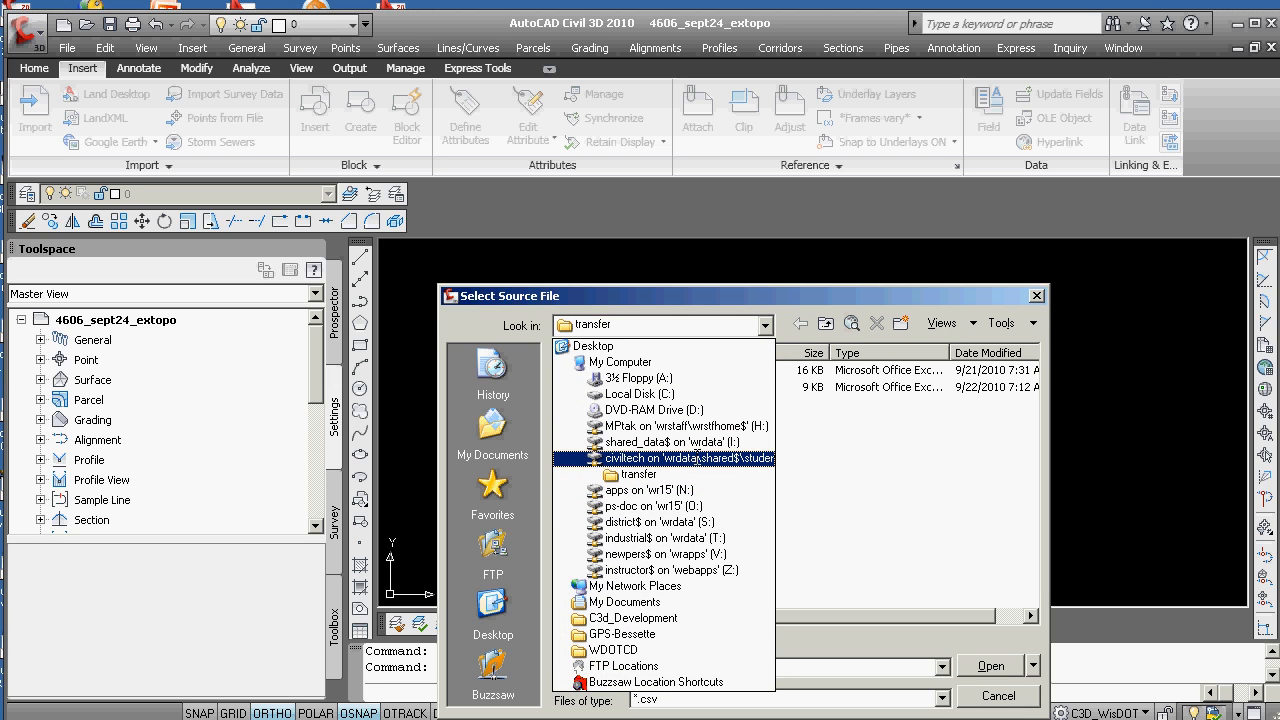
click(680, 425)
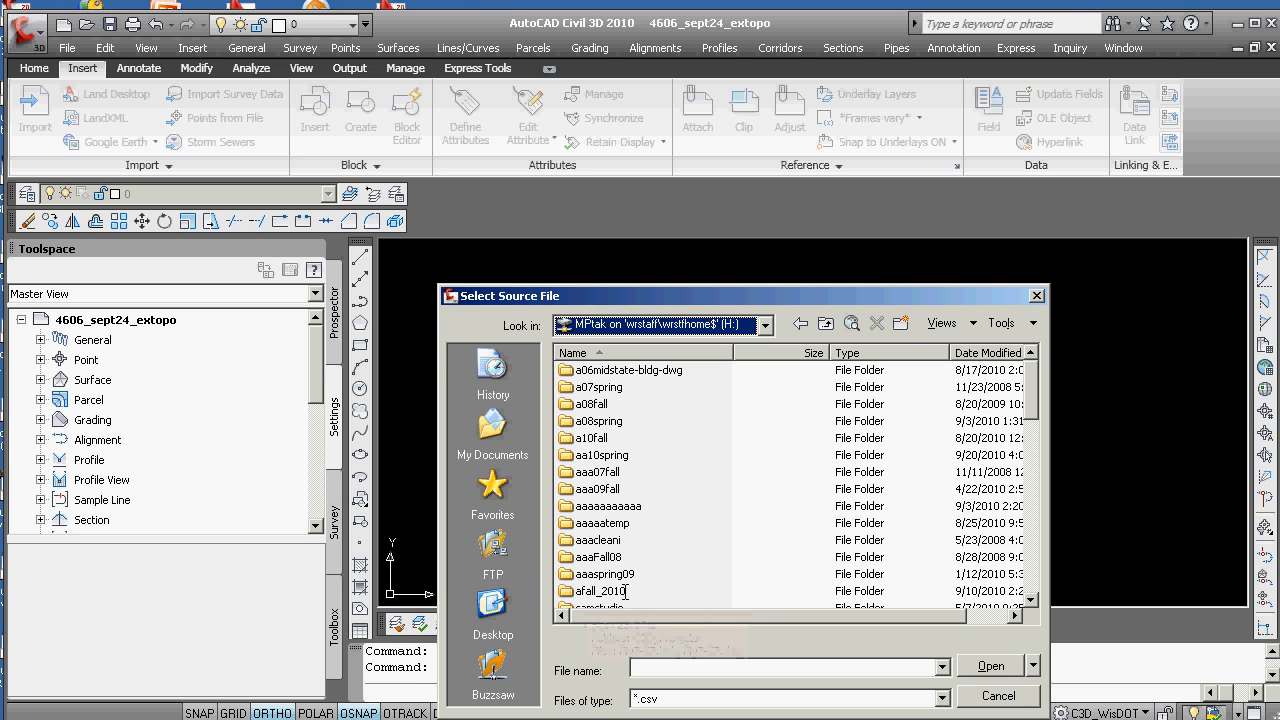
click(1030, 598)
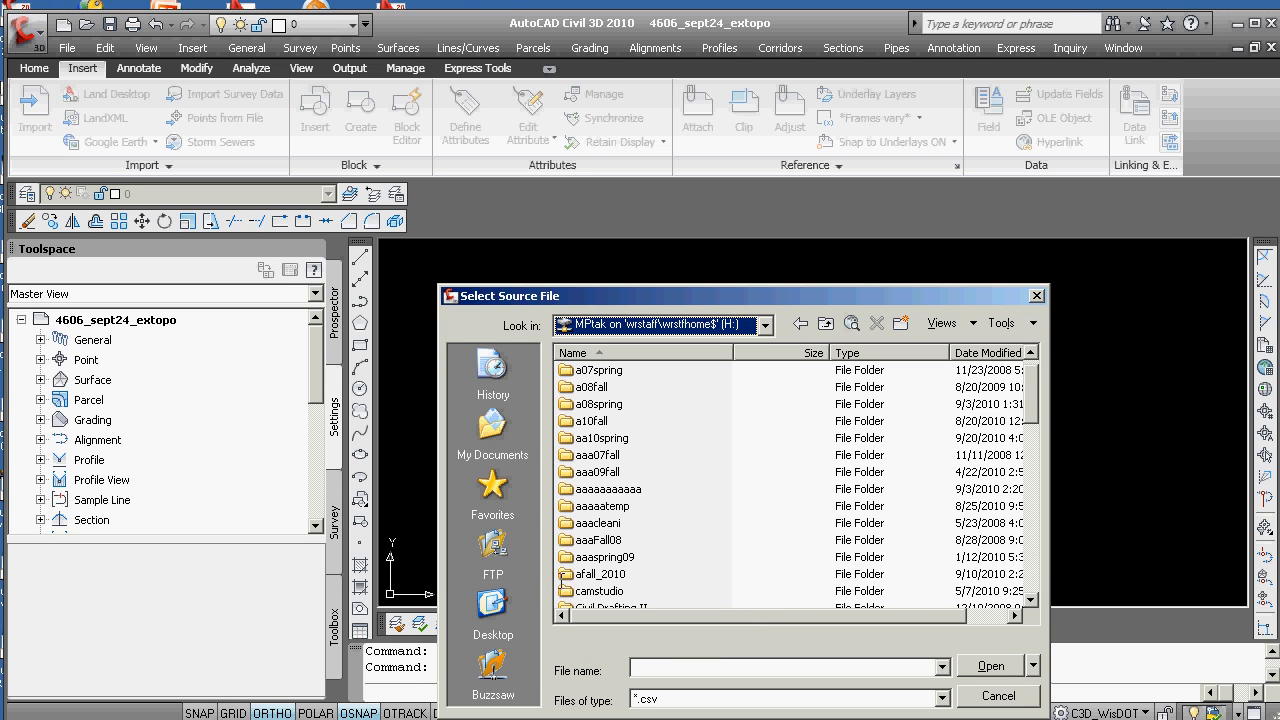
double_click(563, 575)
double_click(563, 366)
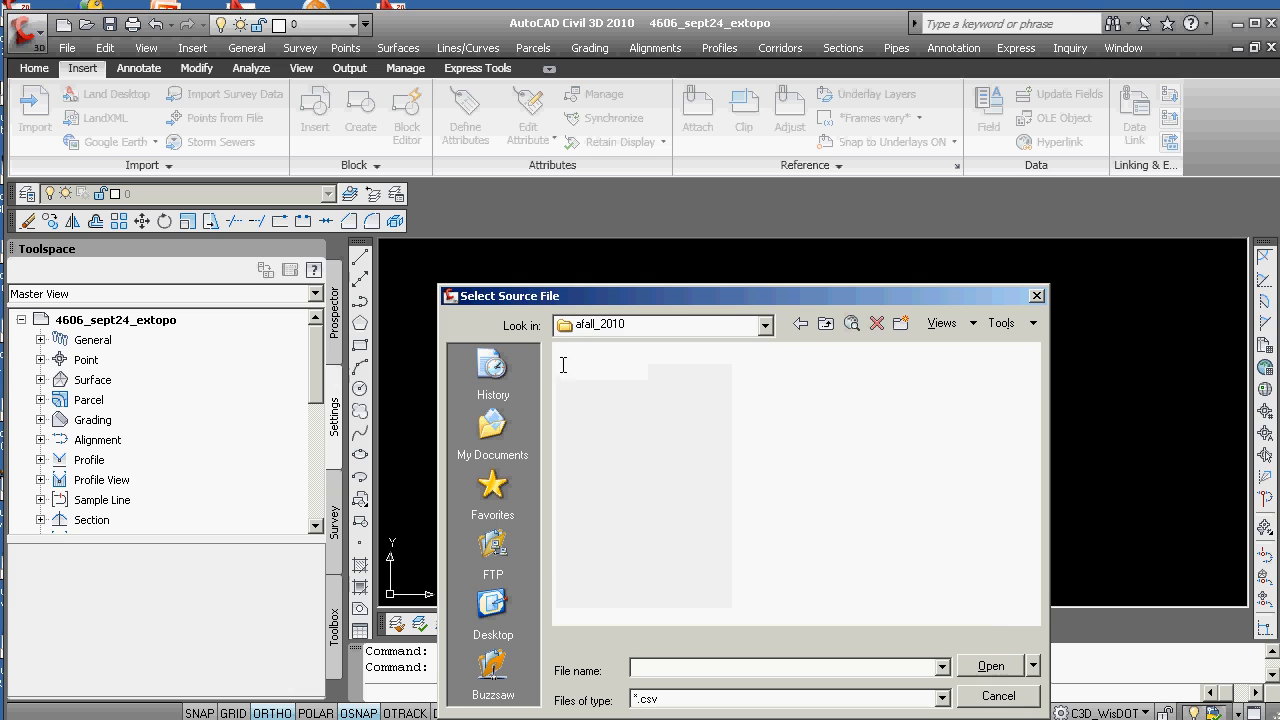
double_click(580, 404)
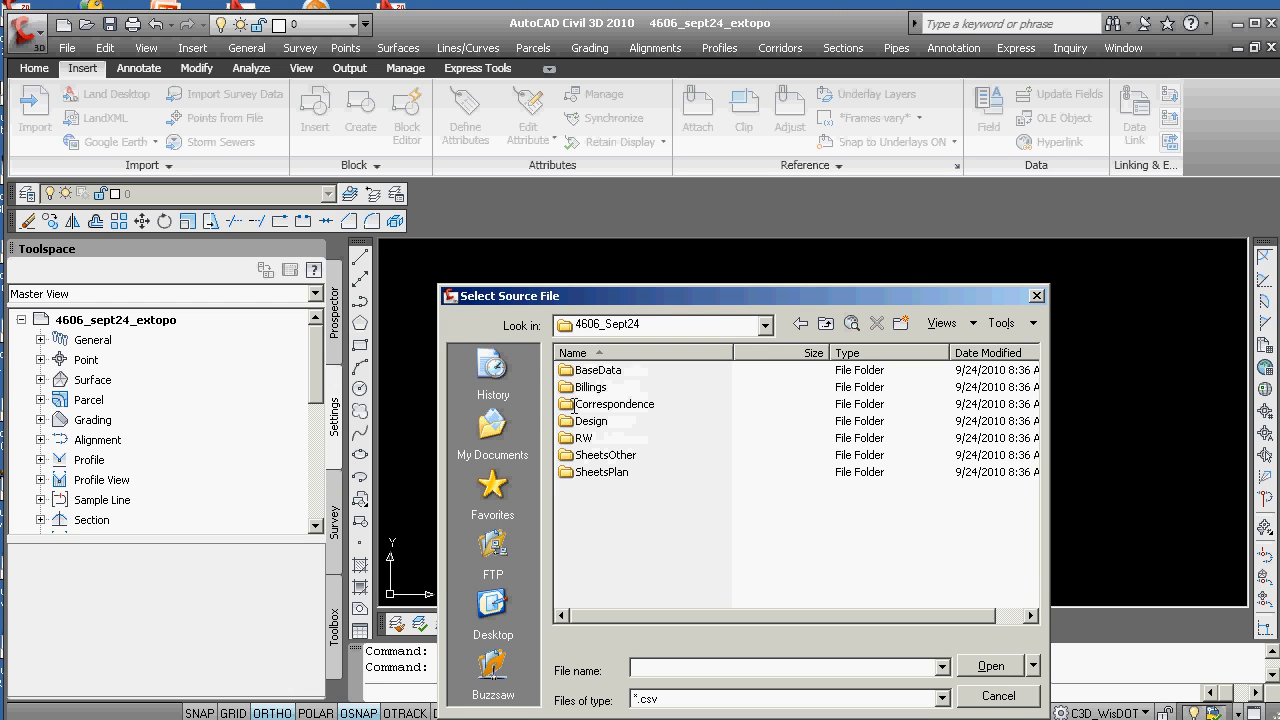
Choose 4606_JEFF3DOT in BaseData\Survey\Orig as the source file and import its points.
double_click(590, 370)
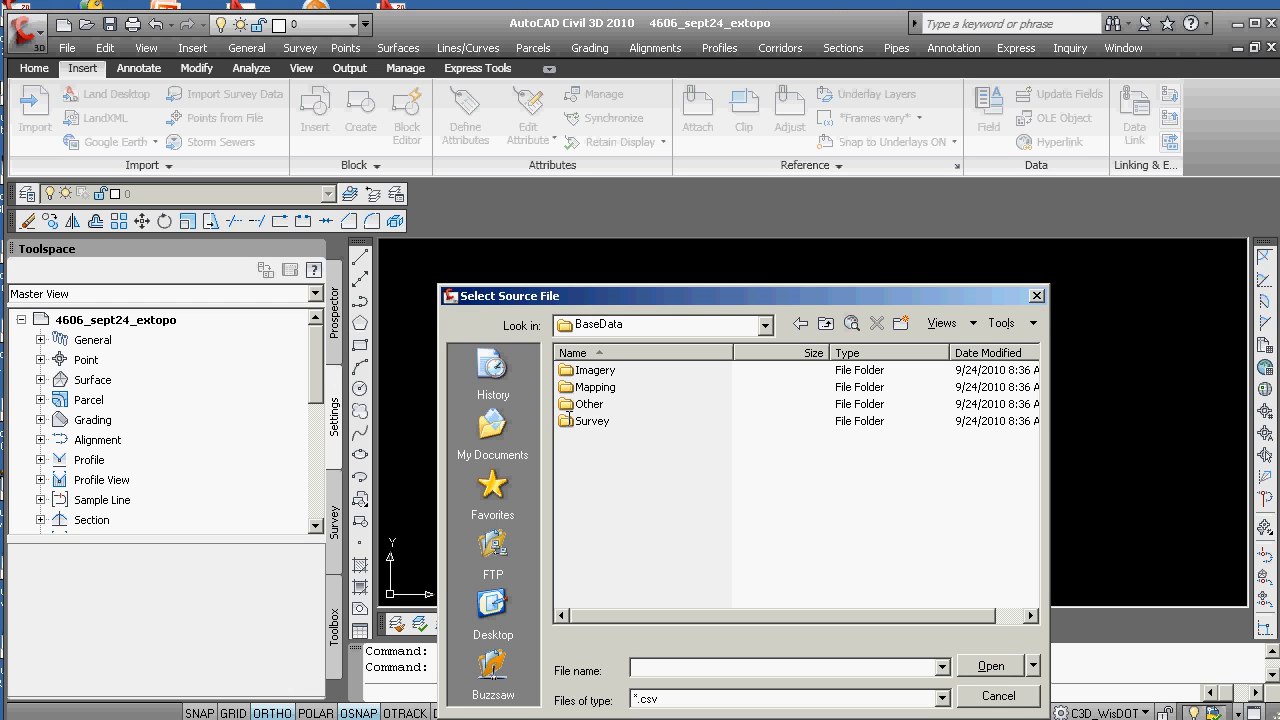
double_click(569, 420)
double_click(575, 371)
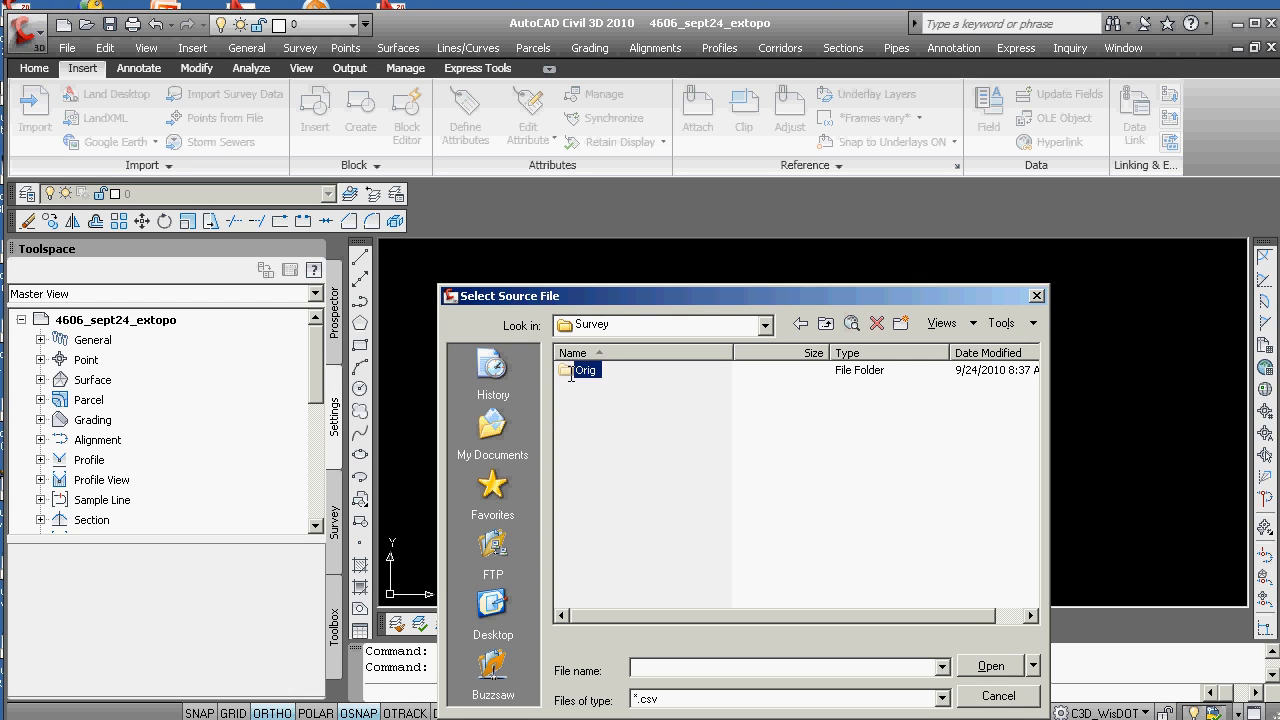
click(592, 377)
click(985, 665)
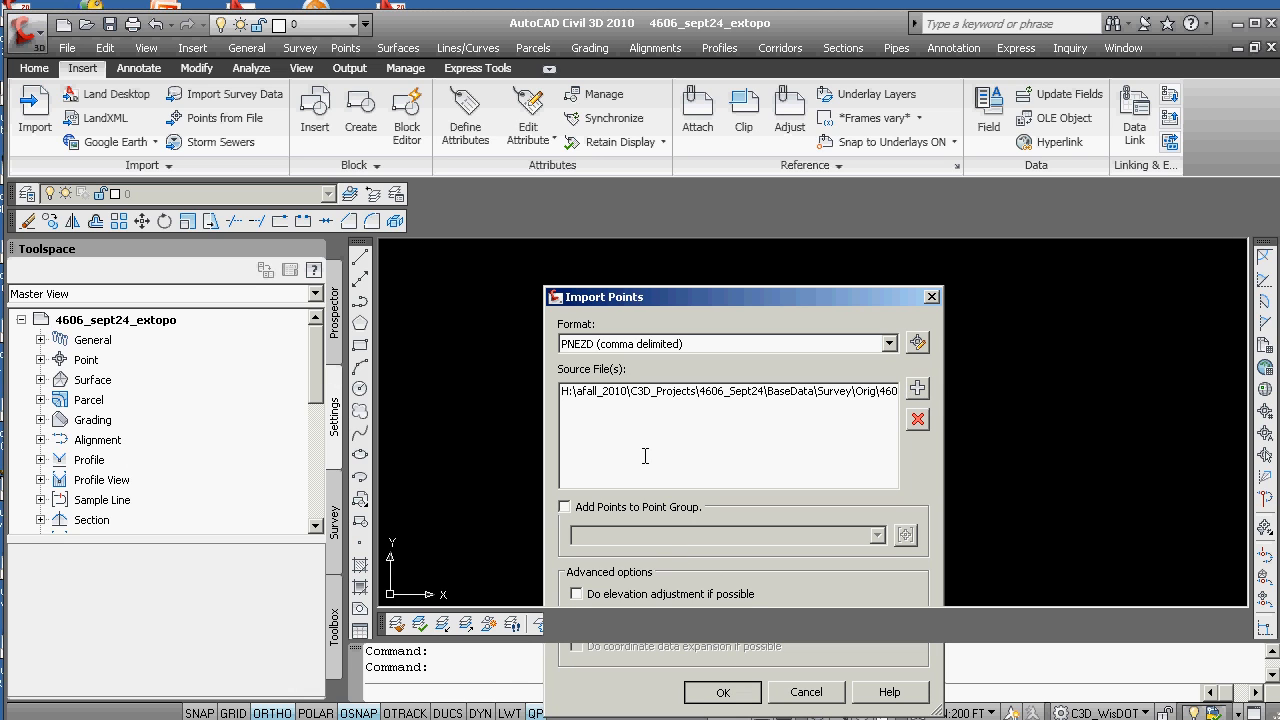
key(Return)
Zoom to the drawing extents and inspect the imported survey points.
text(z)
key(Return)
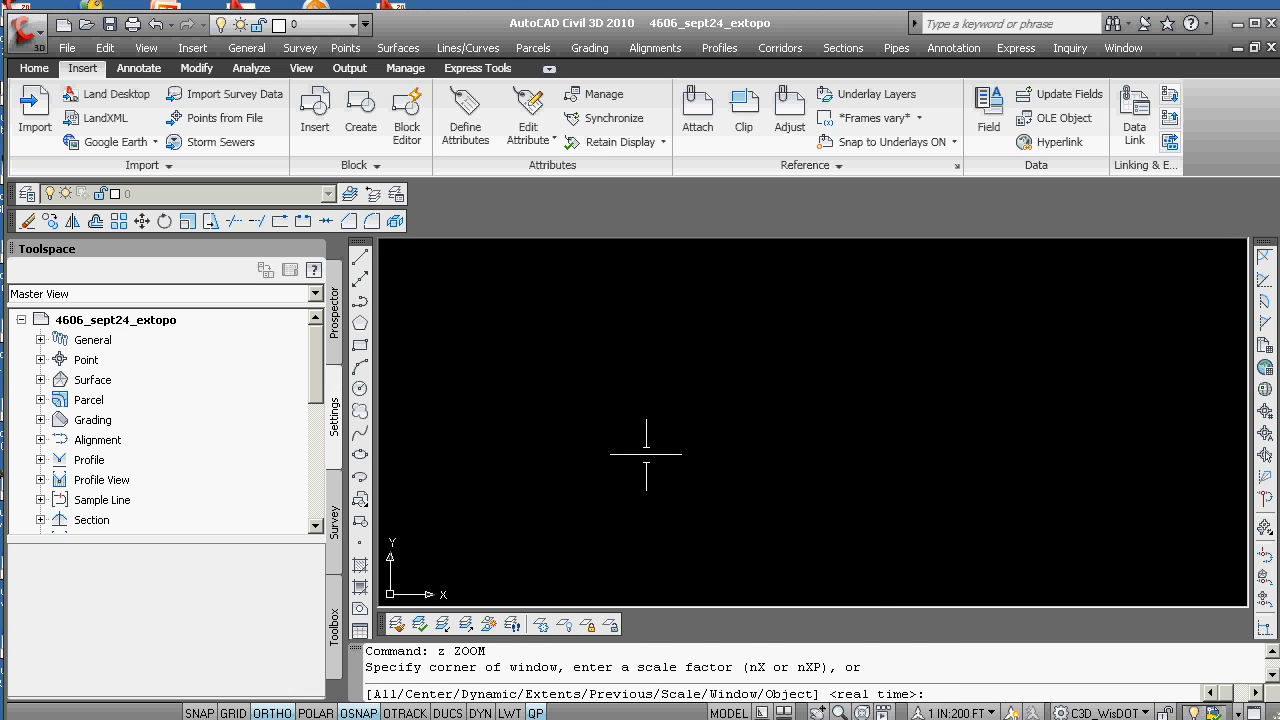
text(e)
key(Return)
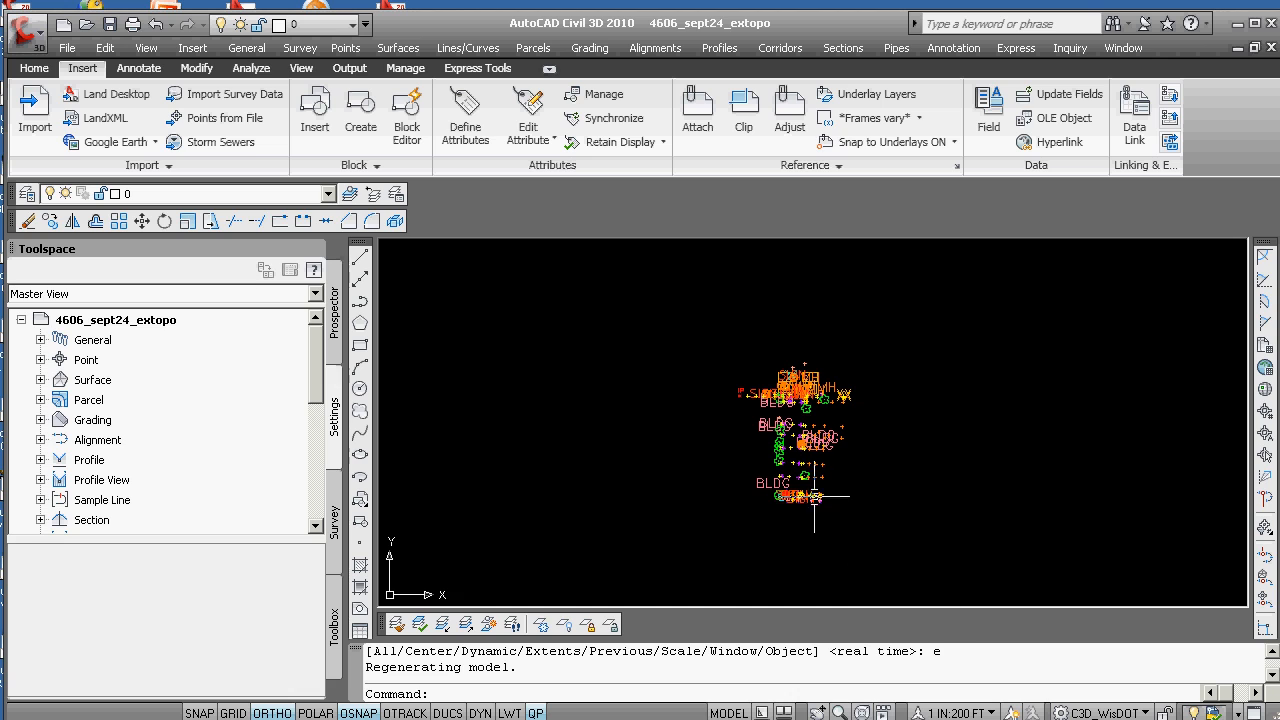
scroll(804, 428, up, 3)
scroll(804, 428, down, 2)
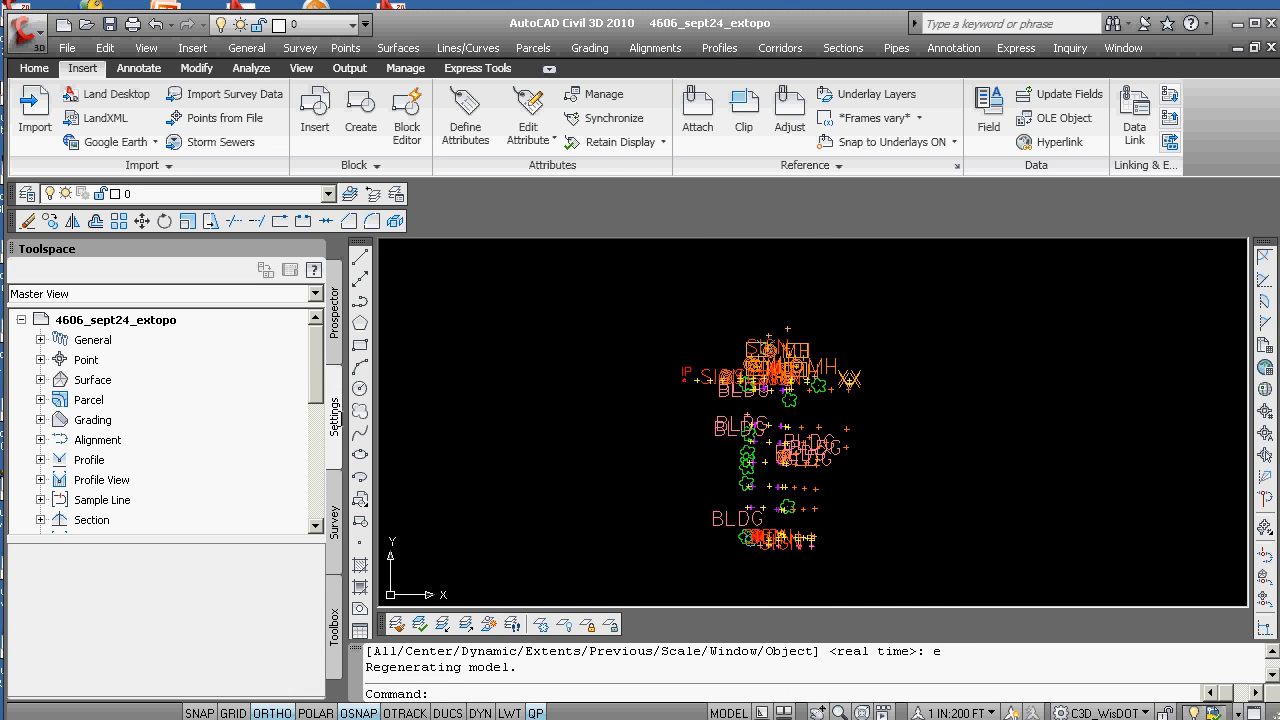
Open the drawing settings of 4606_sept24_extopo and set the zone category to USA, Wisconsin.
right_click(125, 319)
click(198, 332)
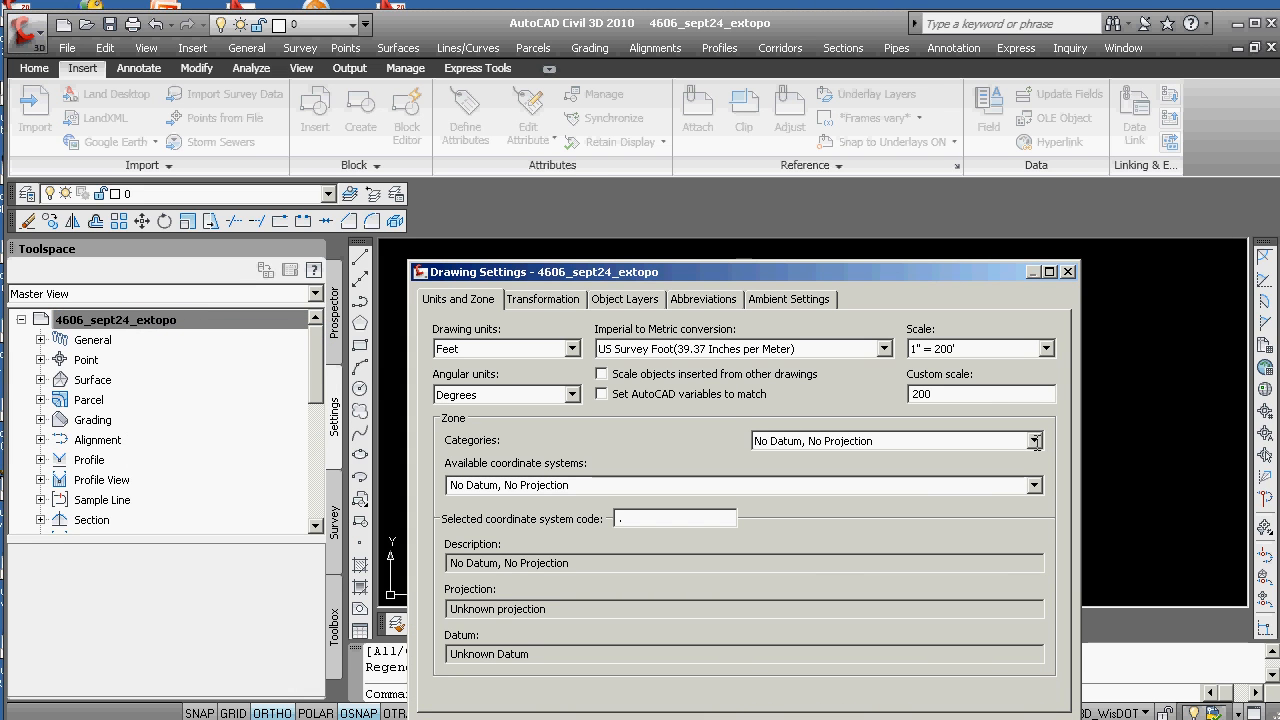
click(1035, 441)
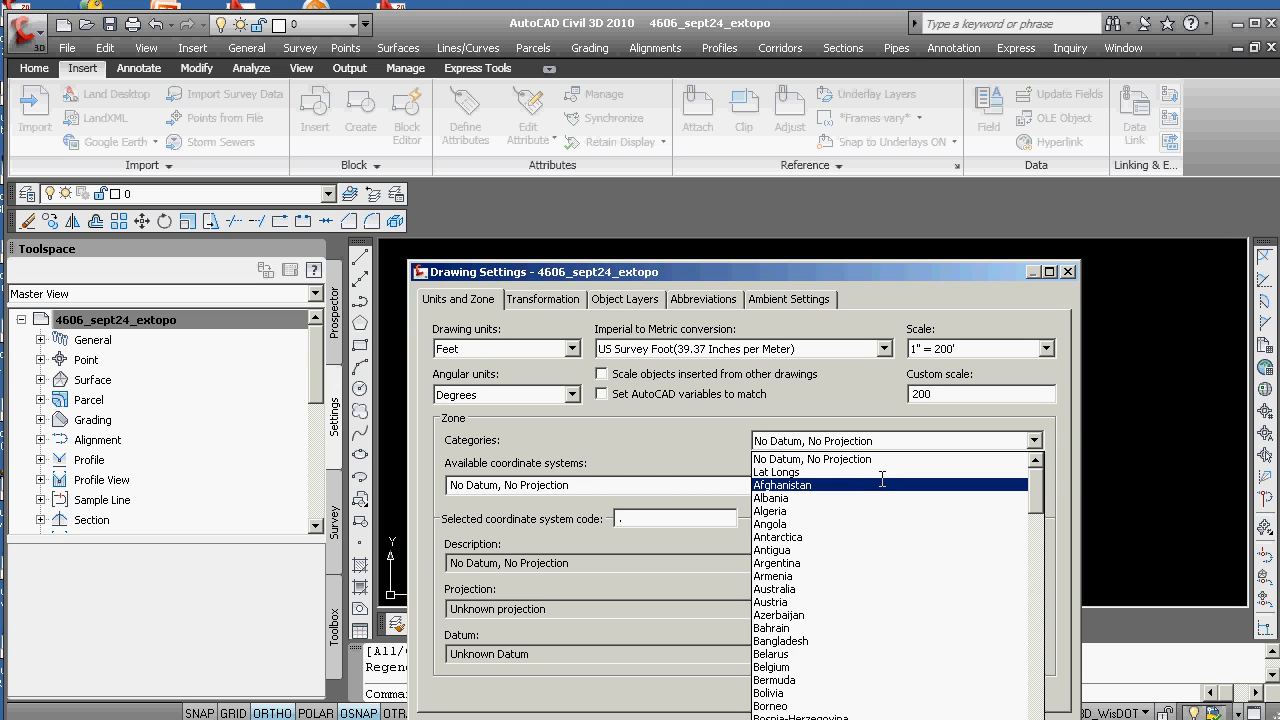
key(w)
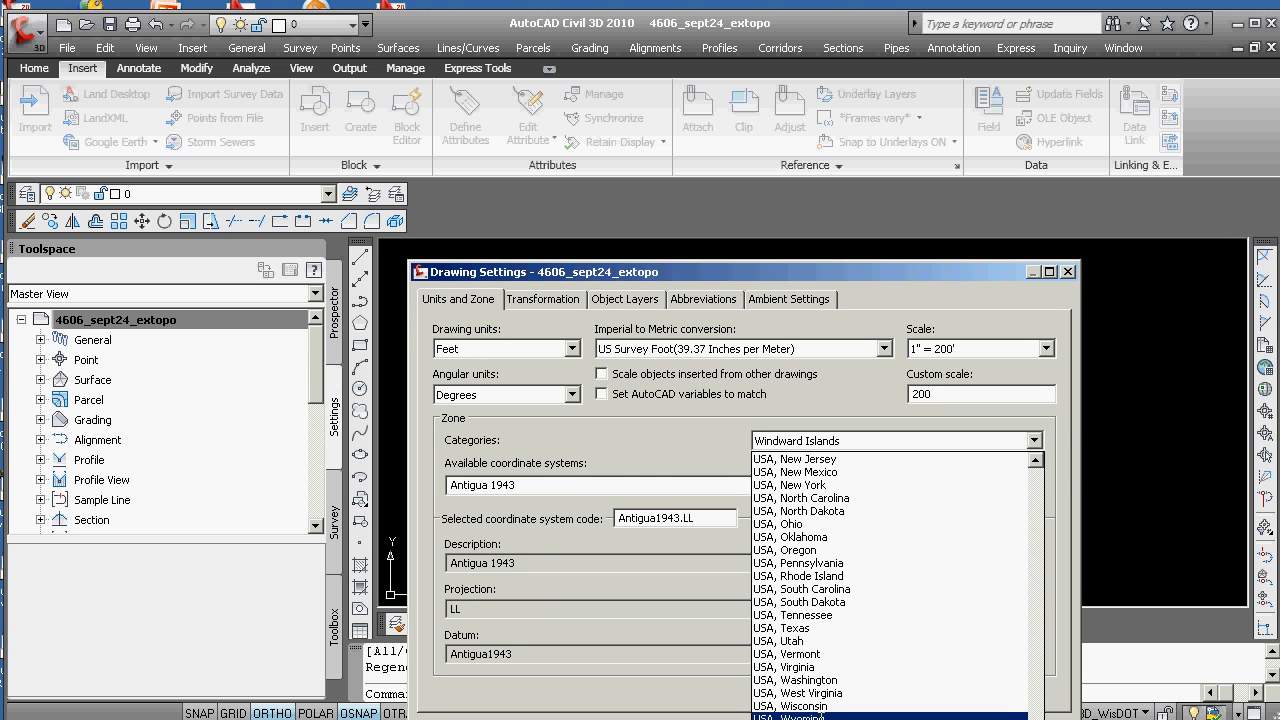
click(790, 705)
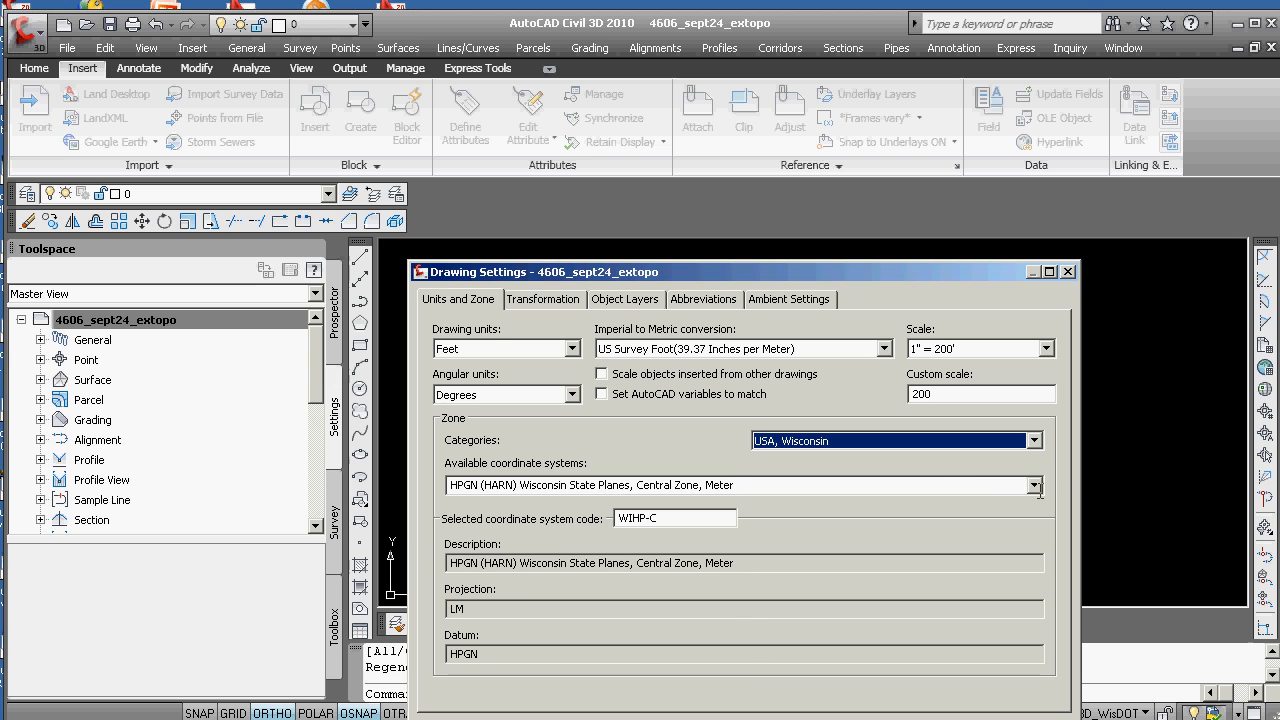
Assign the coordinate system NAD83 Wisconsin State Planes, Central Zone, US Foot and apply the drawing settings.
click(1034, 485)
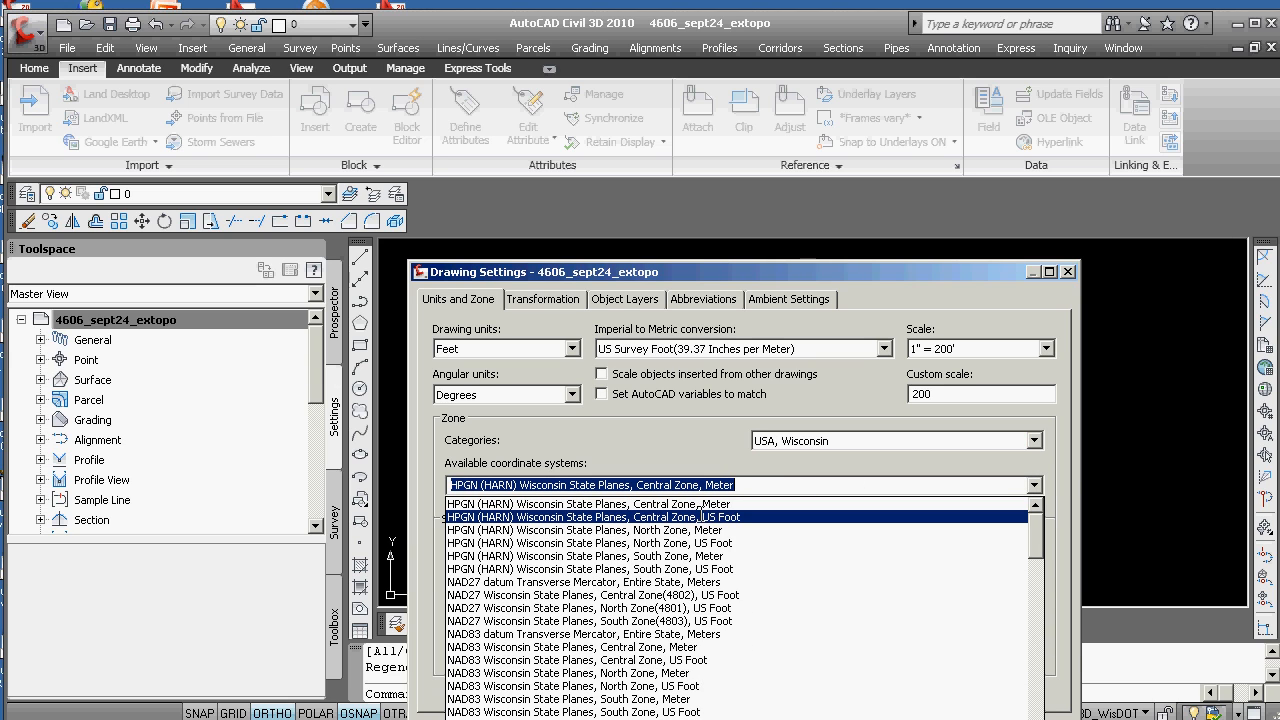
click(713, 517)
click(1034, 486)
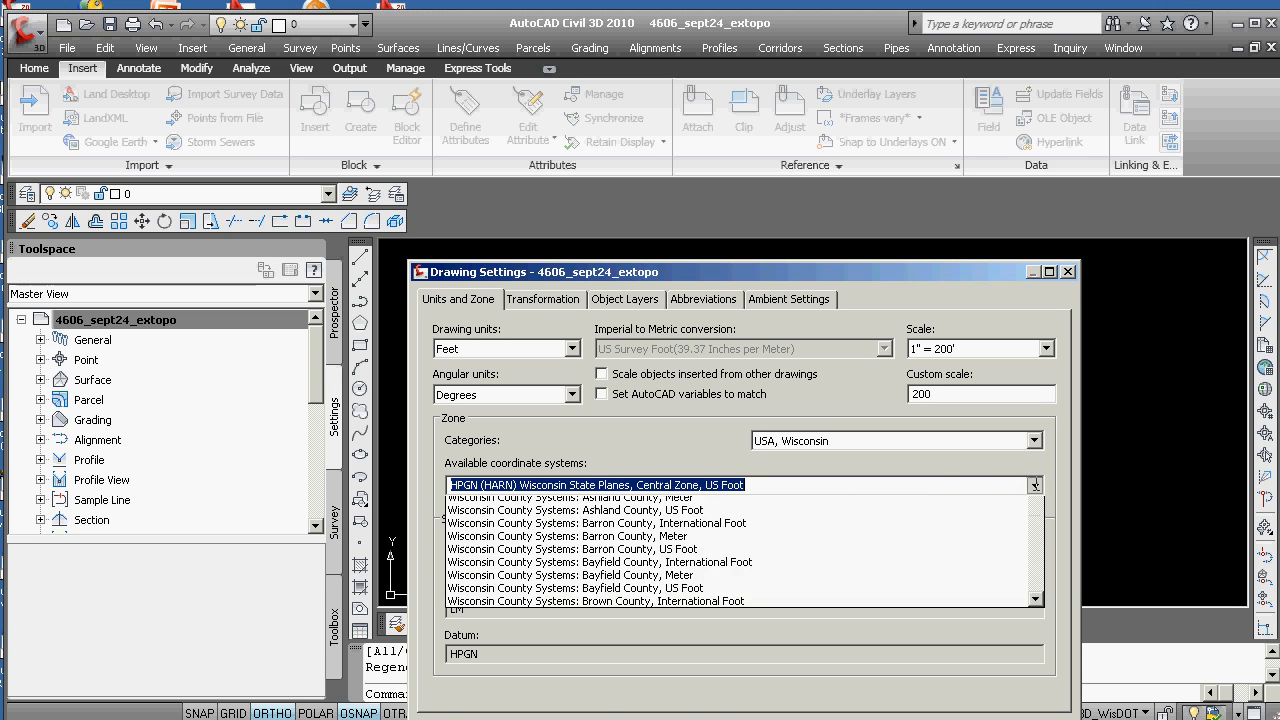
mouse_move(1038, 542)
mouse_down()
mouse_move(1037, 556)
mouse_move(1037, 544)
mouse_up()
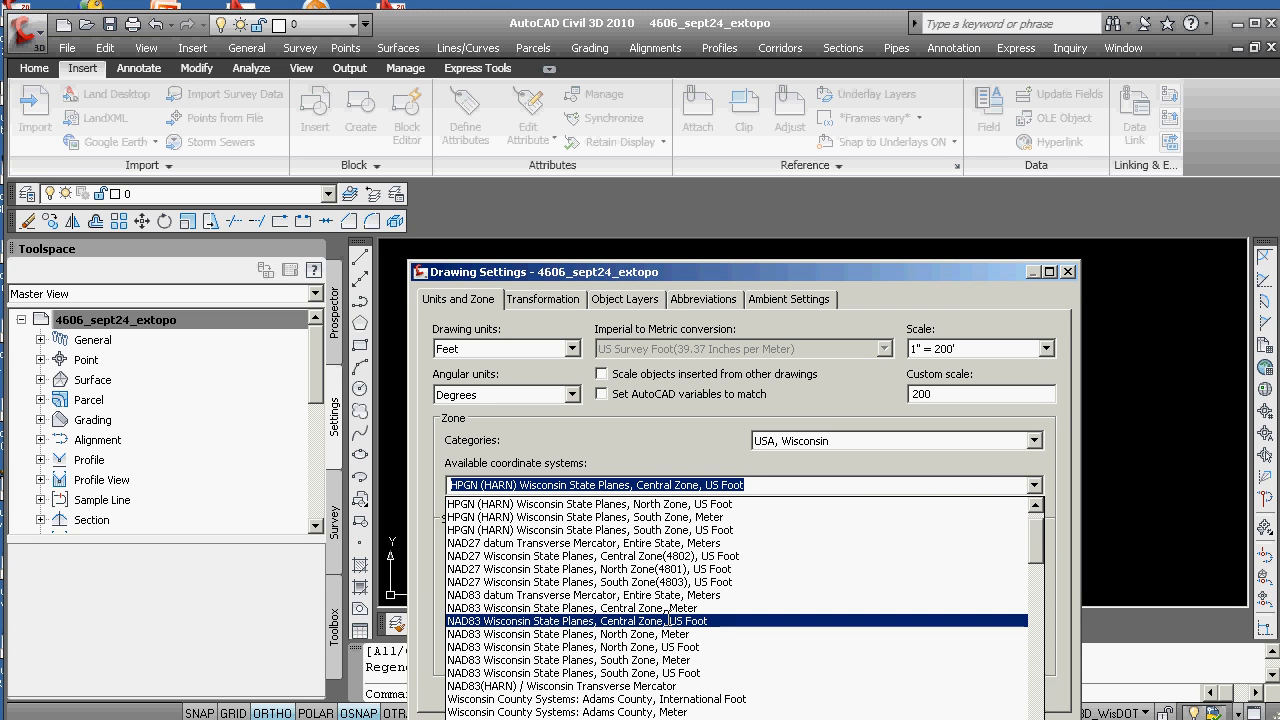
click(667, 621)
click(790, 719)
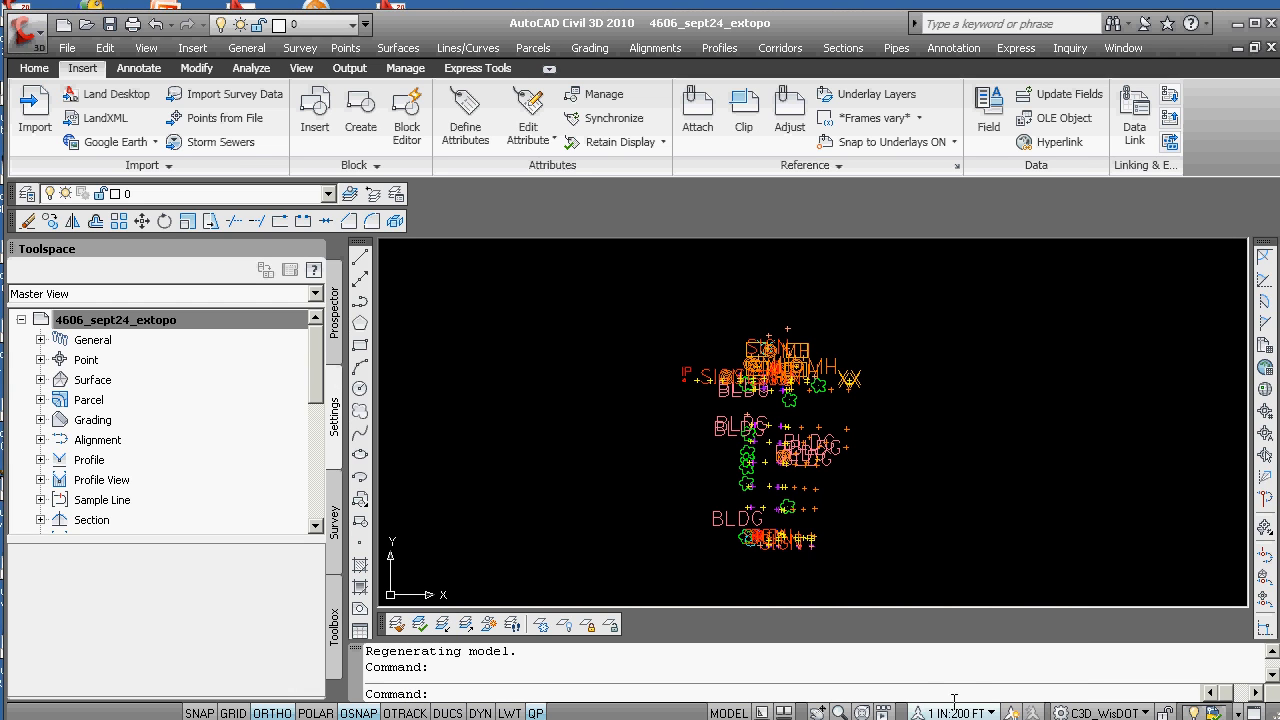
Set the annotation scale to 1 IN:40 FT and check the size of the point symbols and labels.
click(950, 713)
click(955, 528)
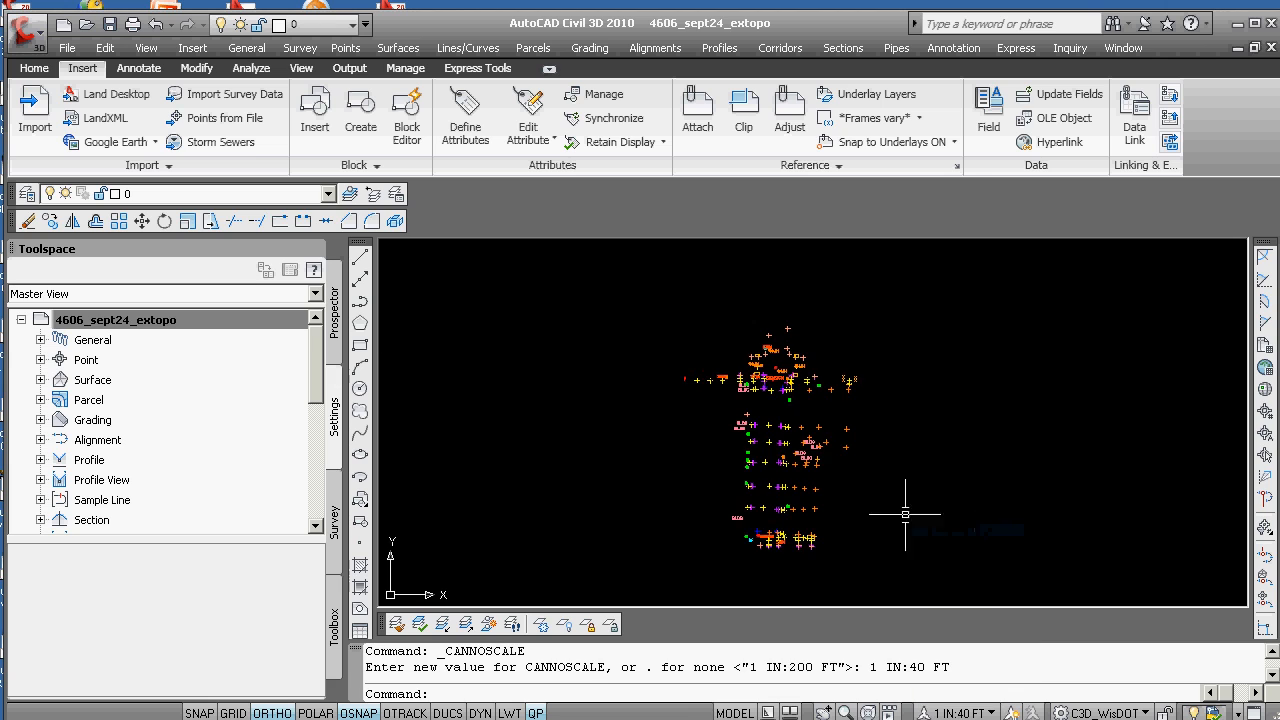
scroll(714, 508, up, 5)
scroll(714, 508, down, 5)
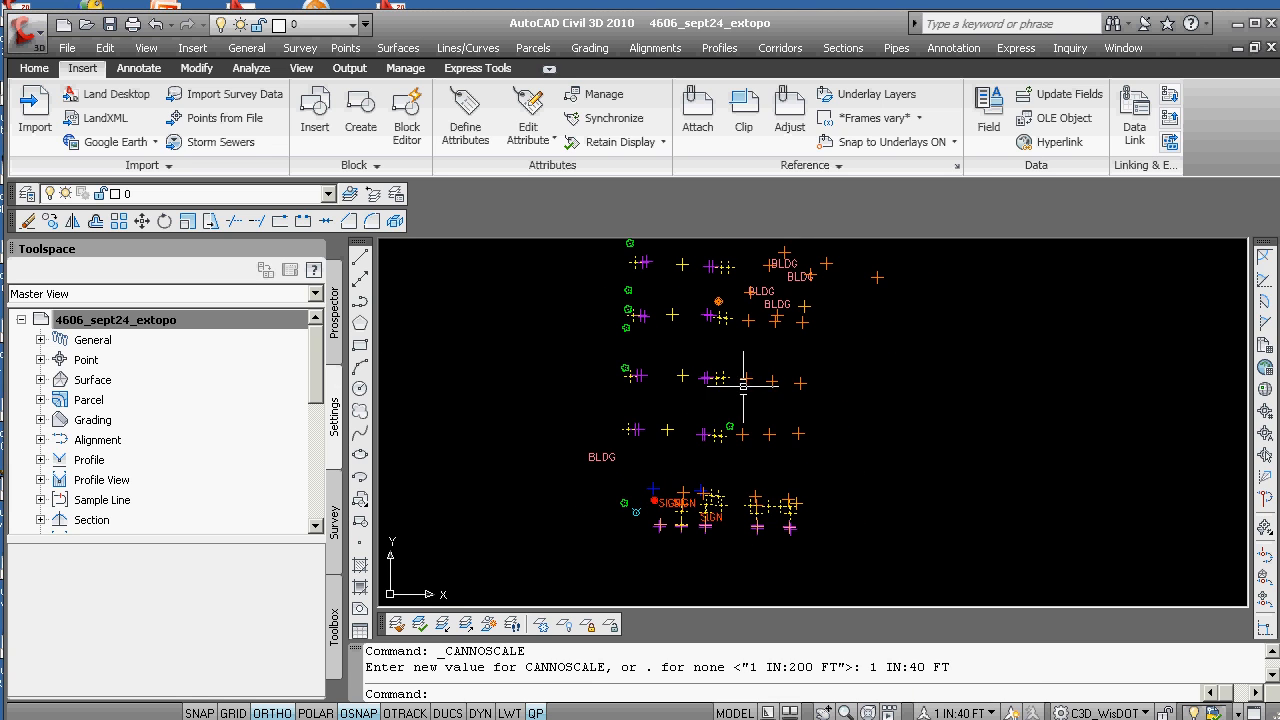
scroll(694, 390, up, 3)
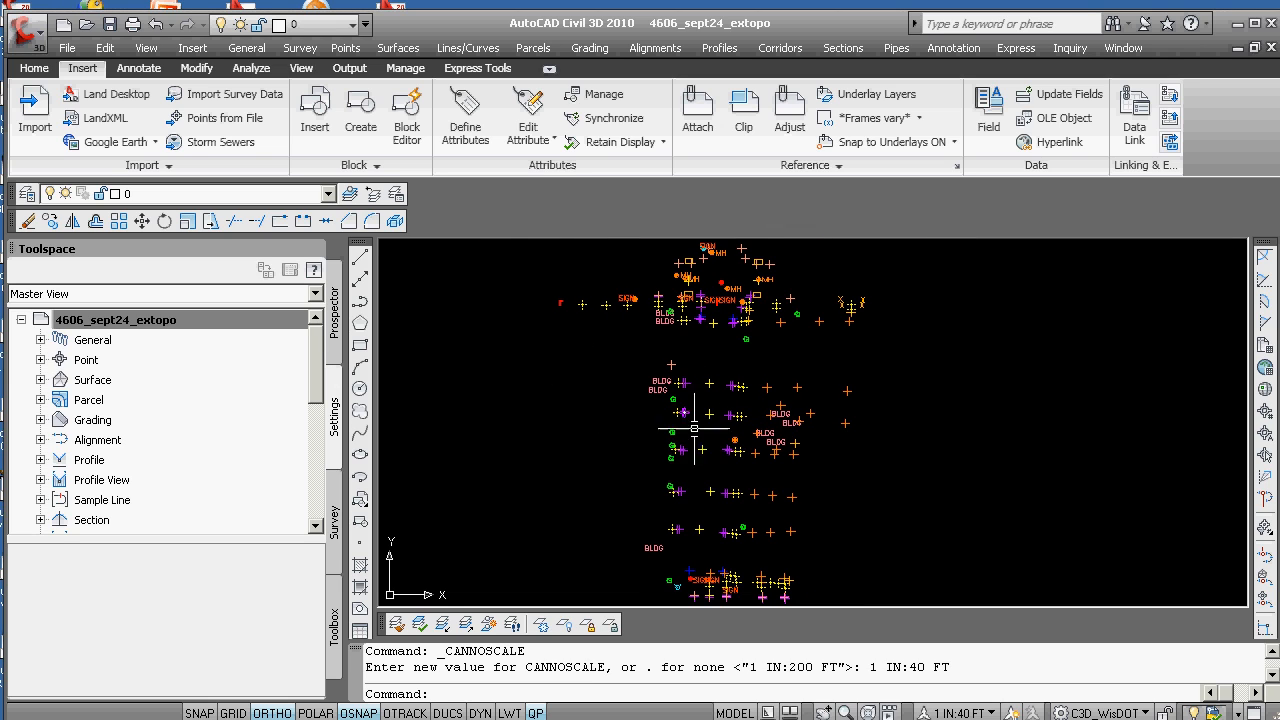
scroll(708, 435, up, 3)
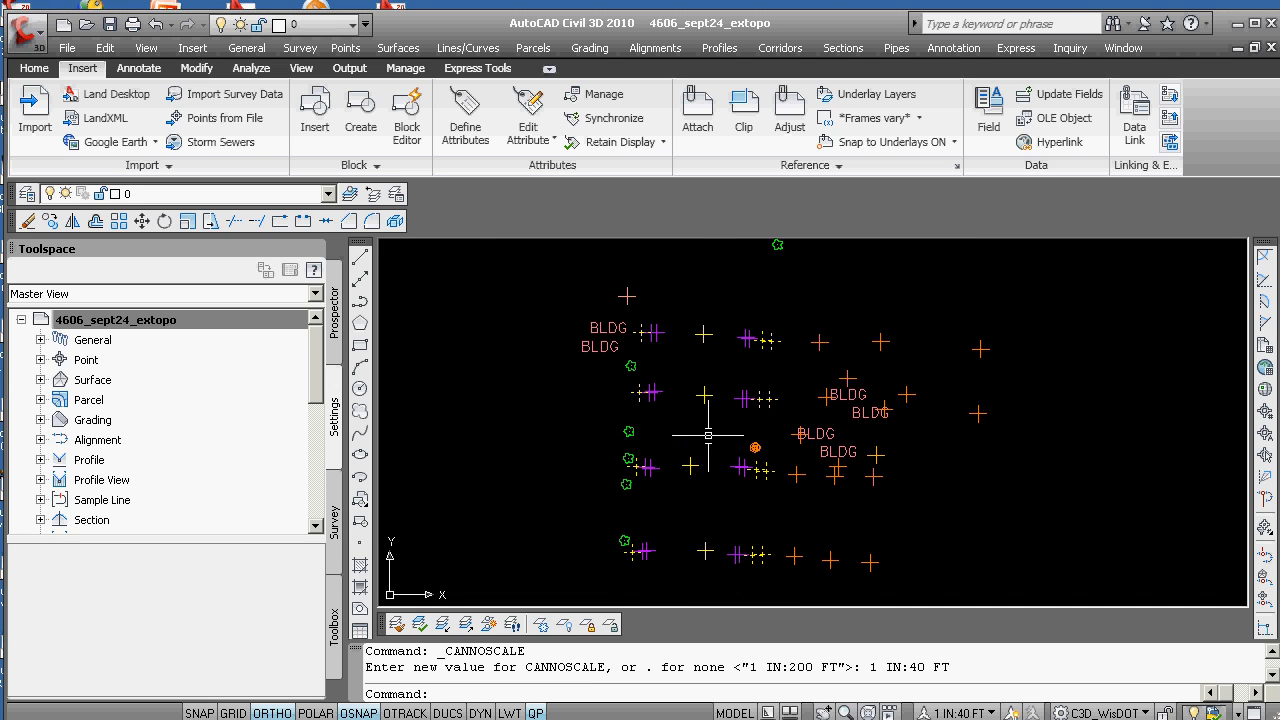
Draw a line between two neighbouring yellow survey points in the middle column, snapping both ends to the point nodes.
text(hne)
key(Return)
text(l)
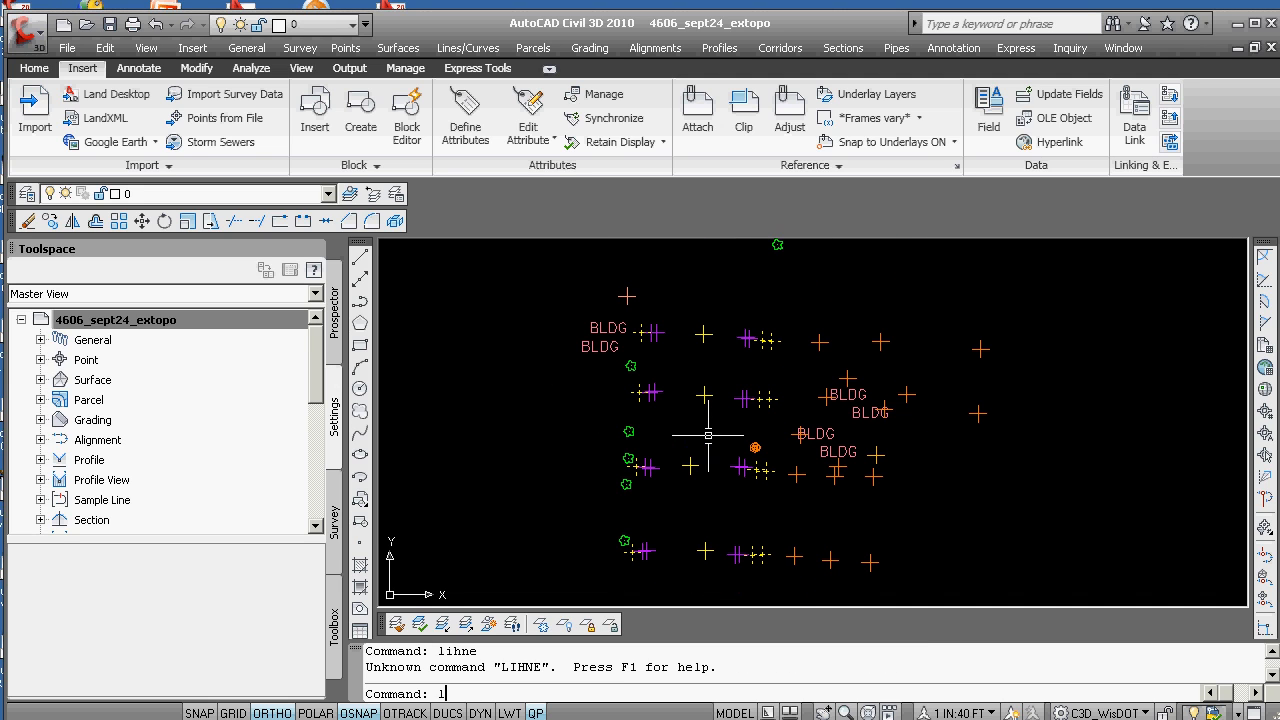
text(ine)
key(Return)
text(node)
key(Return)
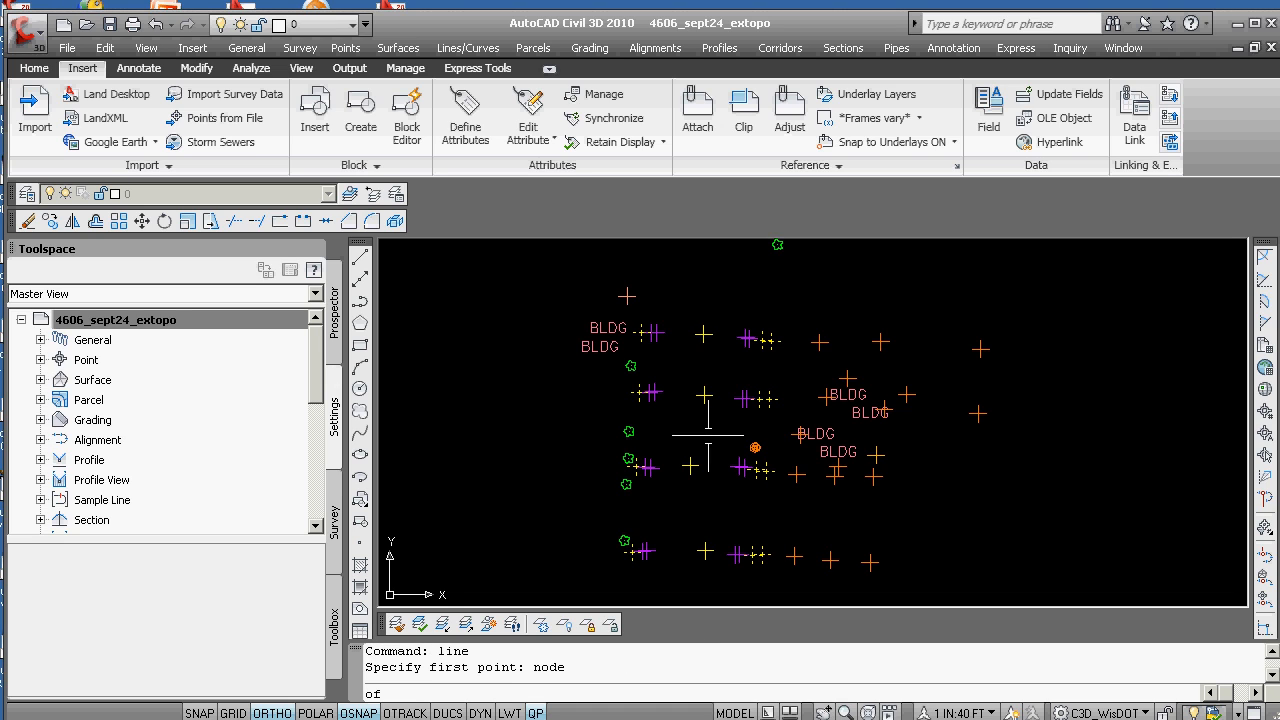
click(704, 394)
text(no)
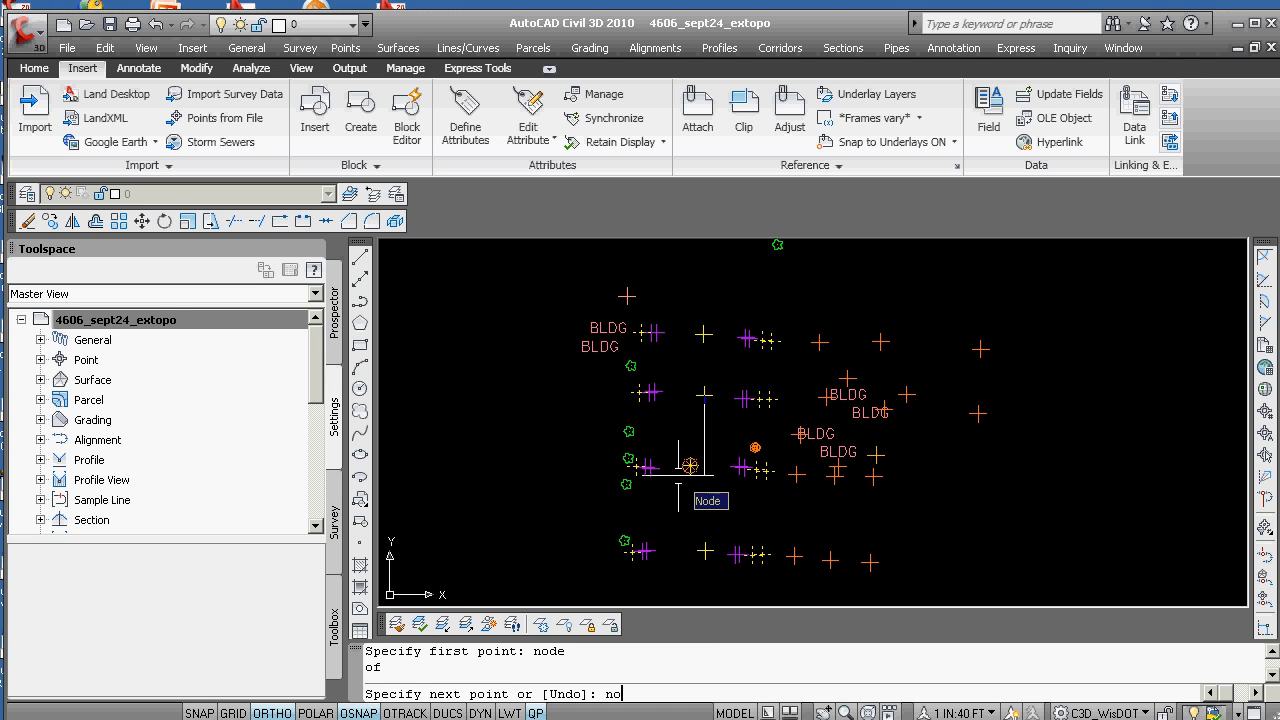
text(de)
key(Return)
click(688, 468)
key(Return)
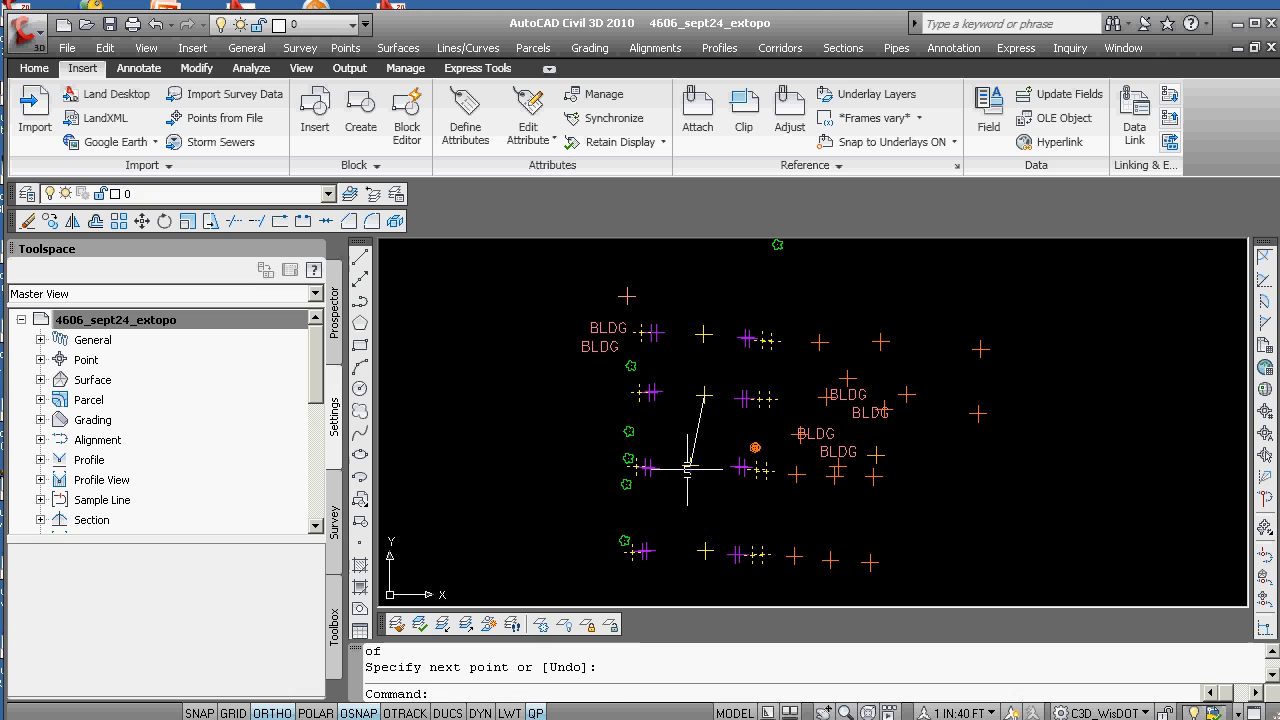
List the properties of the line drawn between the two yellow survey points.
text(list)
key(Return)
click(697, 440)
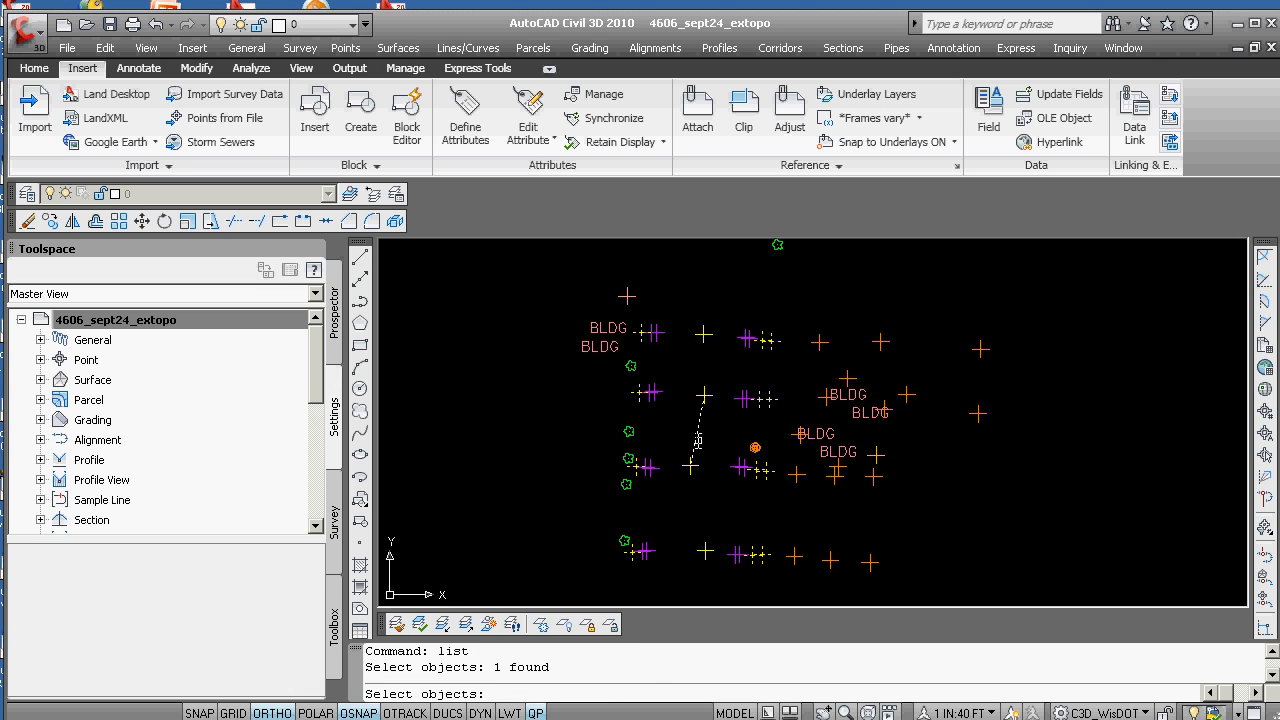
key(Return)
key(Return)
key(Return)
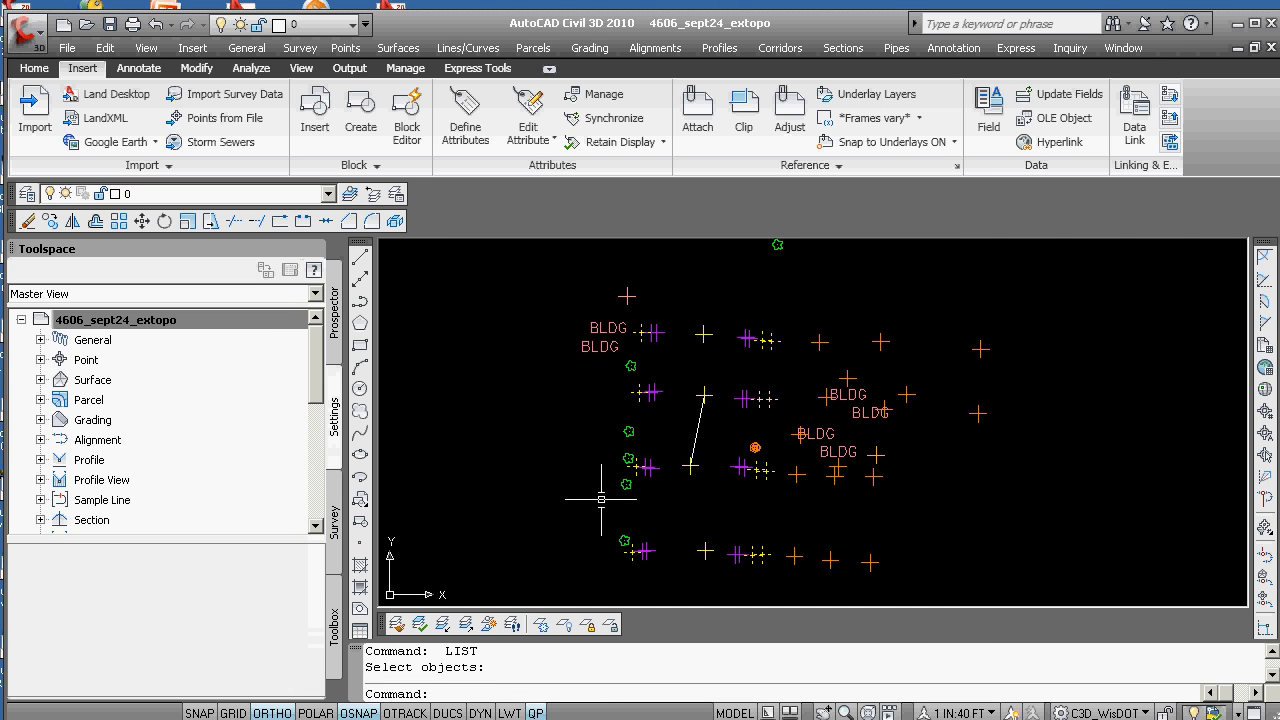
View the survey points in 3D from view point 1,1,1 and restore the plan view of the current UCS.
text(vpoint)
key(Return)
text(1,)
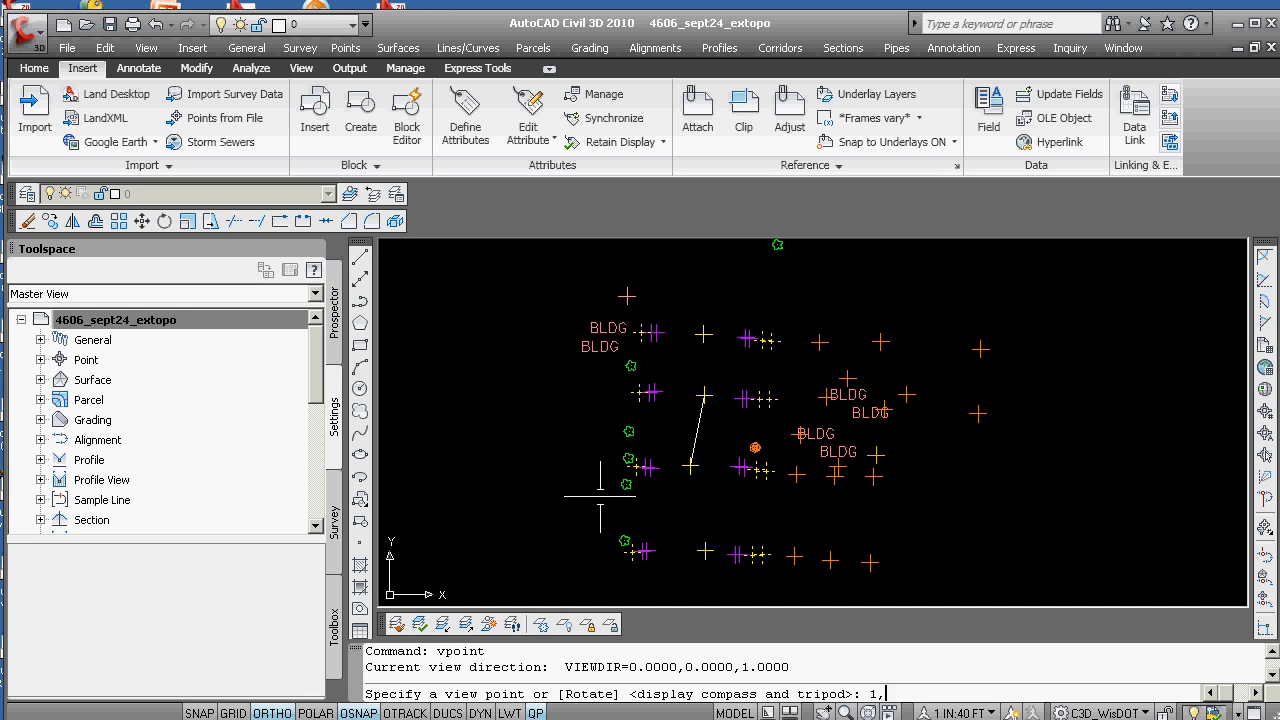
text(1,1)
key(Return)
scroll(570, 514, down, 6)
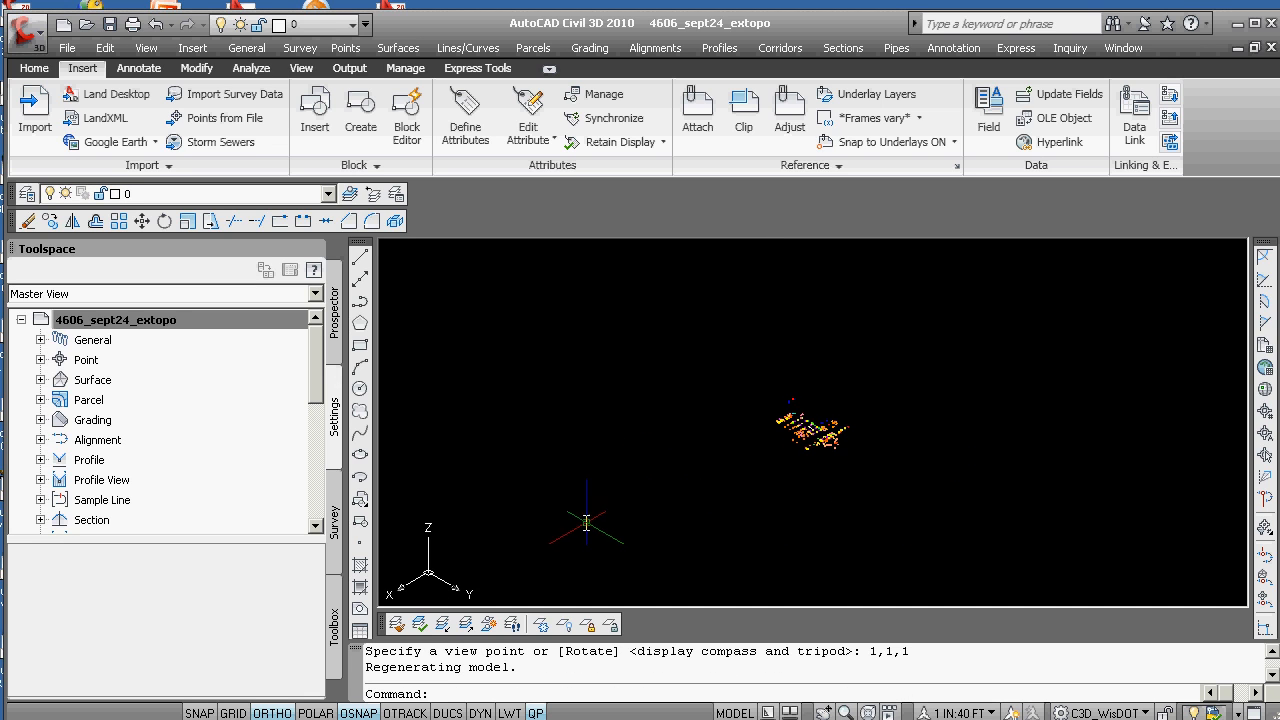
scroll(785, 432, up, 8)
scroll(854, 378, down, 2)
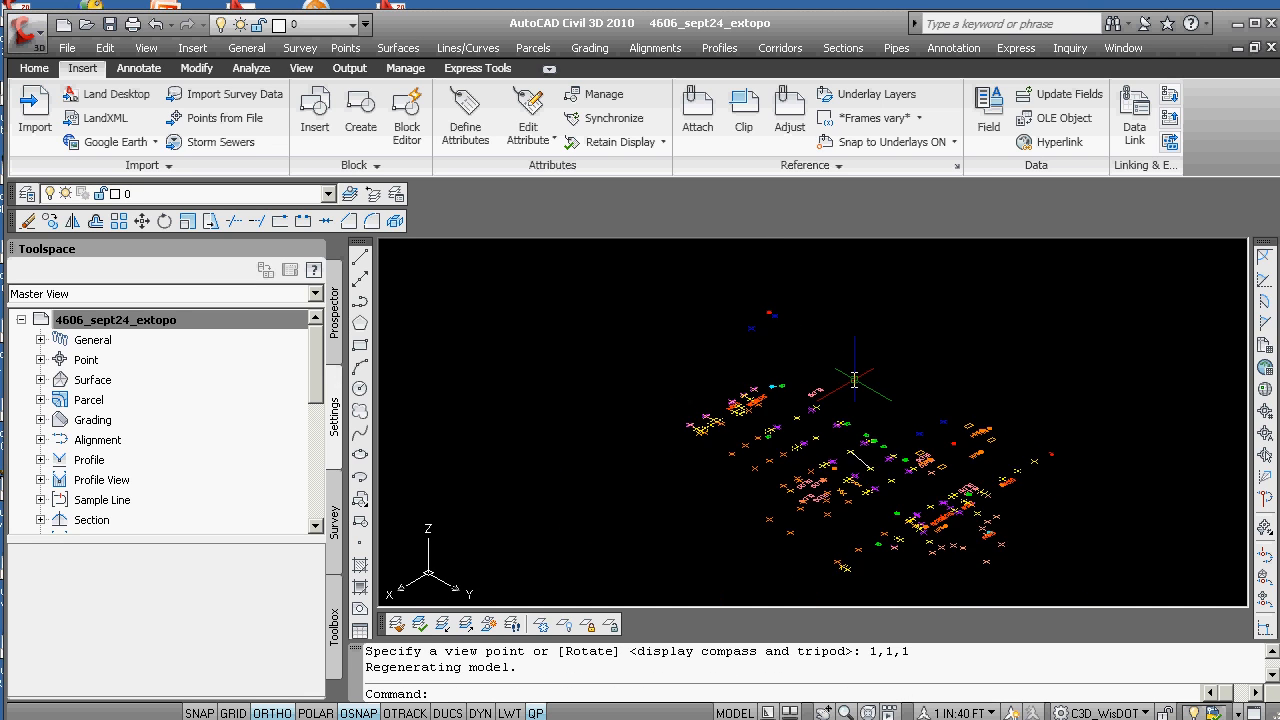
text(plan)
key(Return)
key(Return)
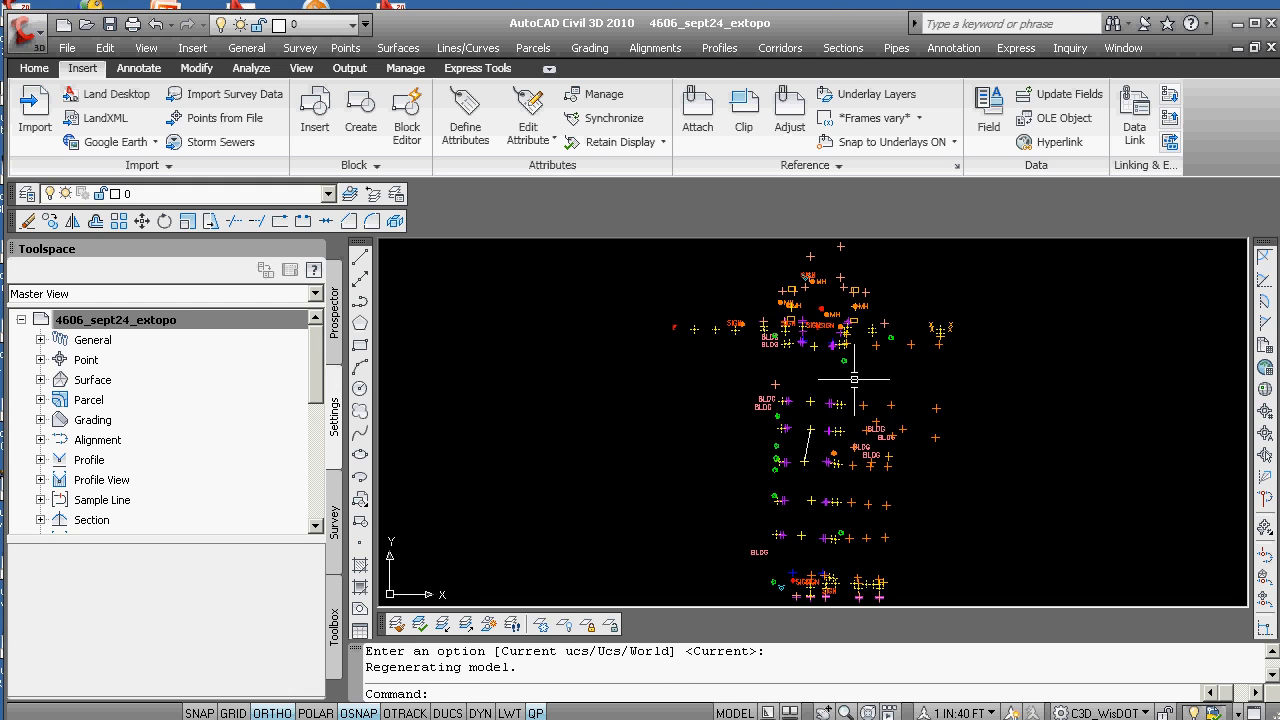
Examine the survey points and their SIGN, MH and BLDG symbols in the northern part of the site.
scroll(768, 368, down, 1)
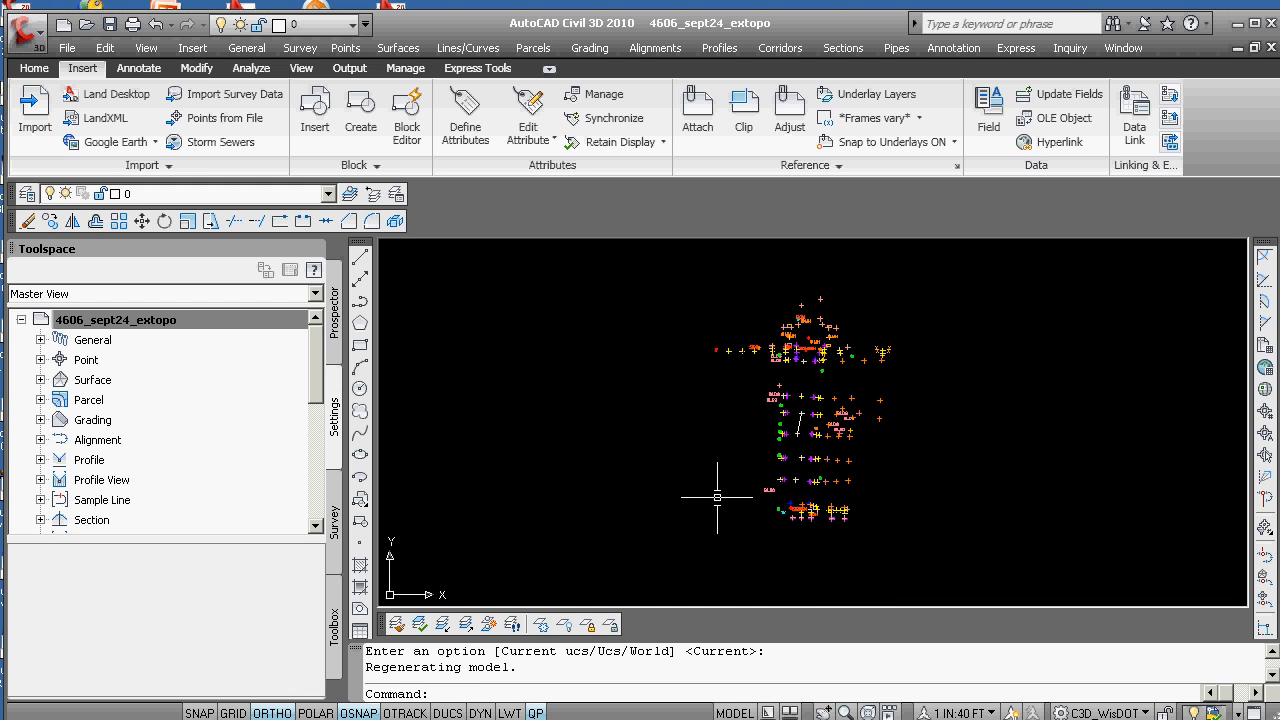
scroll(800, 365, up, 5)
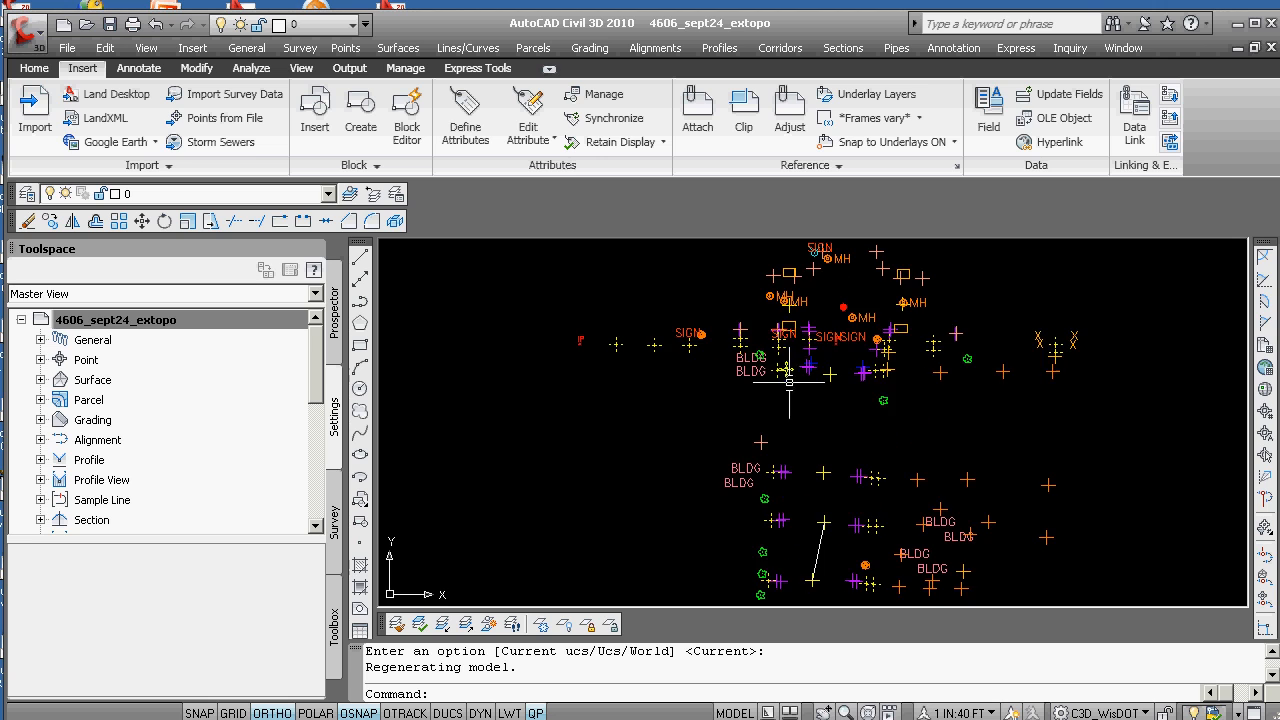
scroll(841, 378, up, 1)
scroll(841, 378, down, 2)
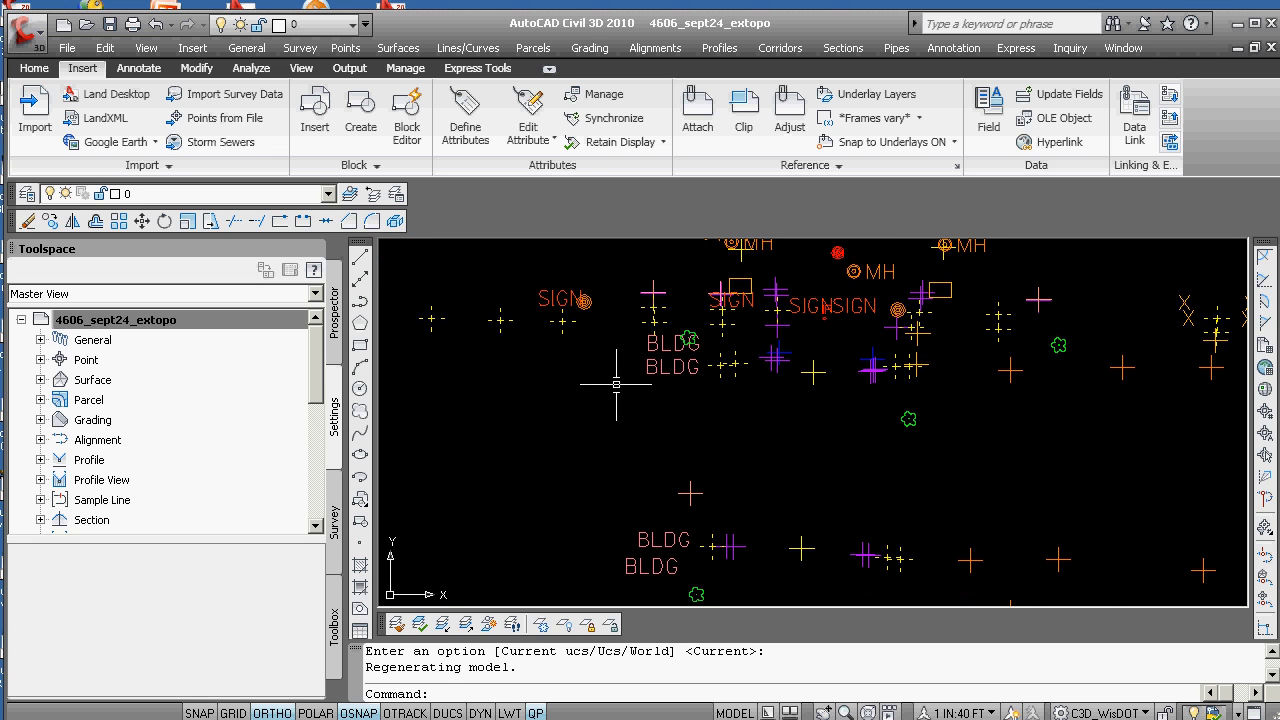
scroll(628, 388, down, 2)
scroll(620, 386, up, 6)
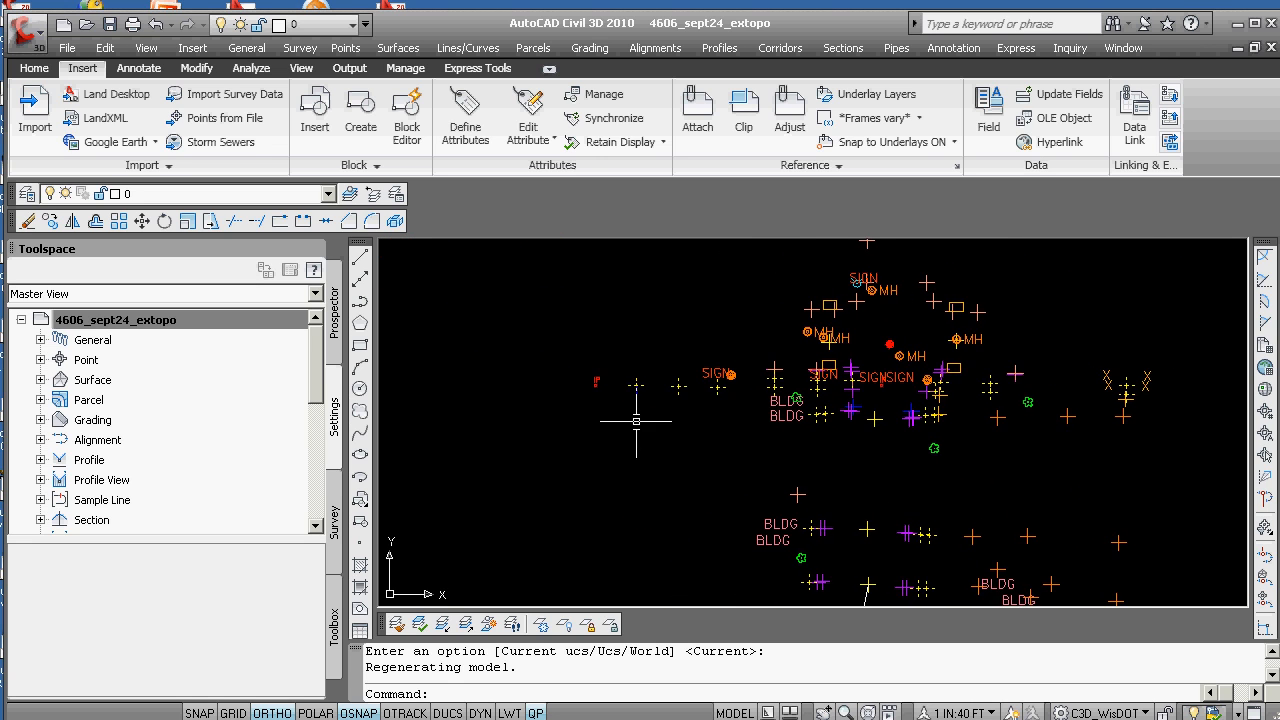
scroll(689, 374, down, 4)
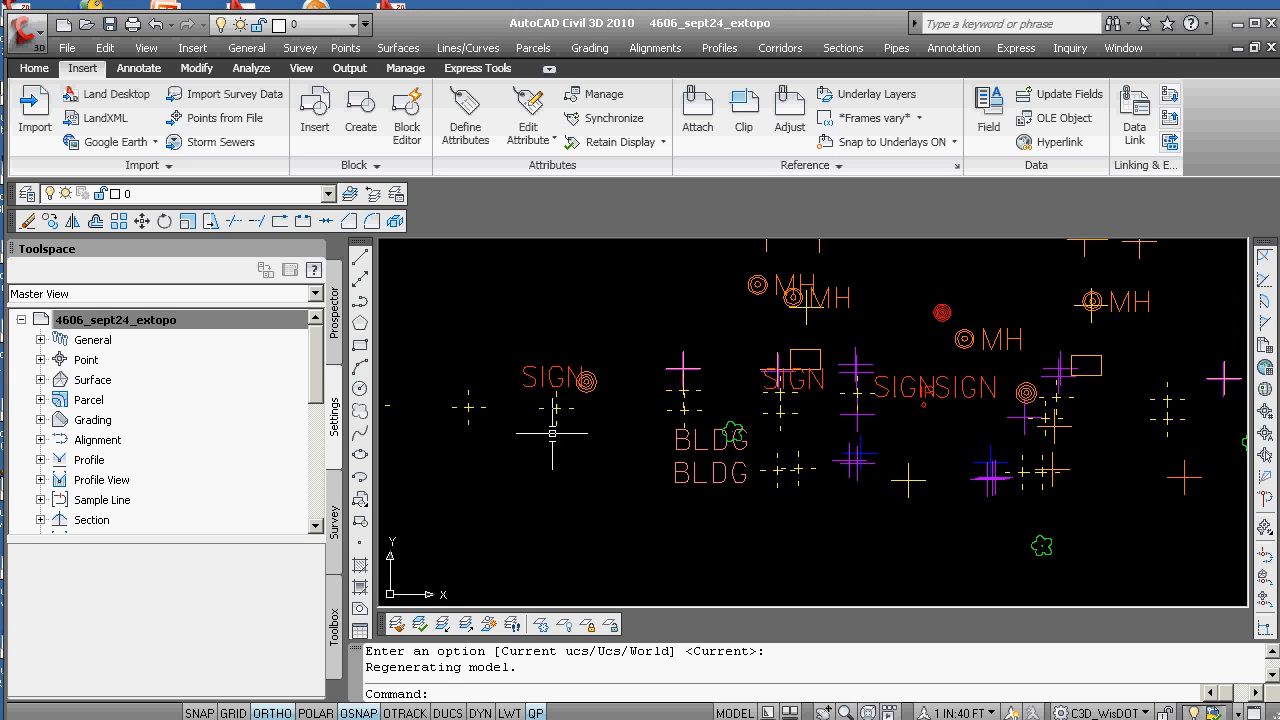
scroll(952, 418, up, 5)
scroll(870, 380, down, 5)
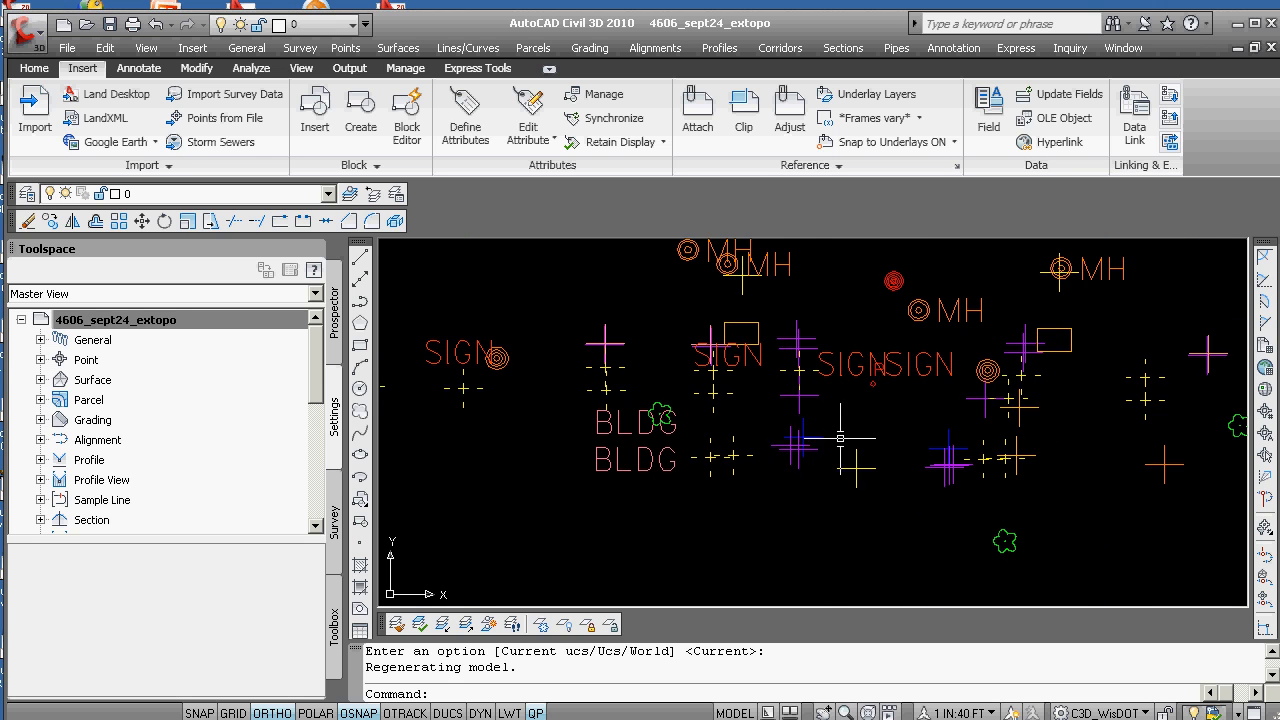
scroll(835, 455, up, 1)
scroll(835, 455, up, 1)
scroll(710, 435, down, 3)
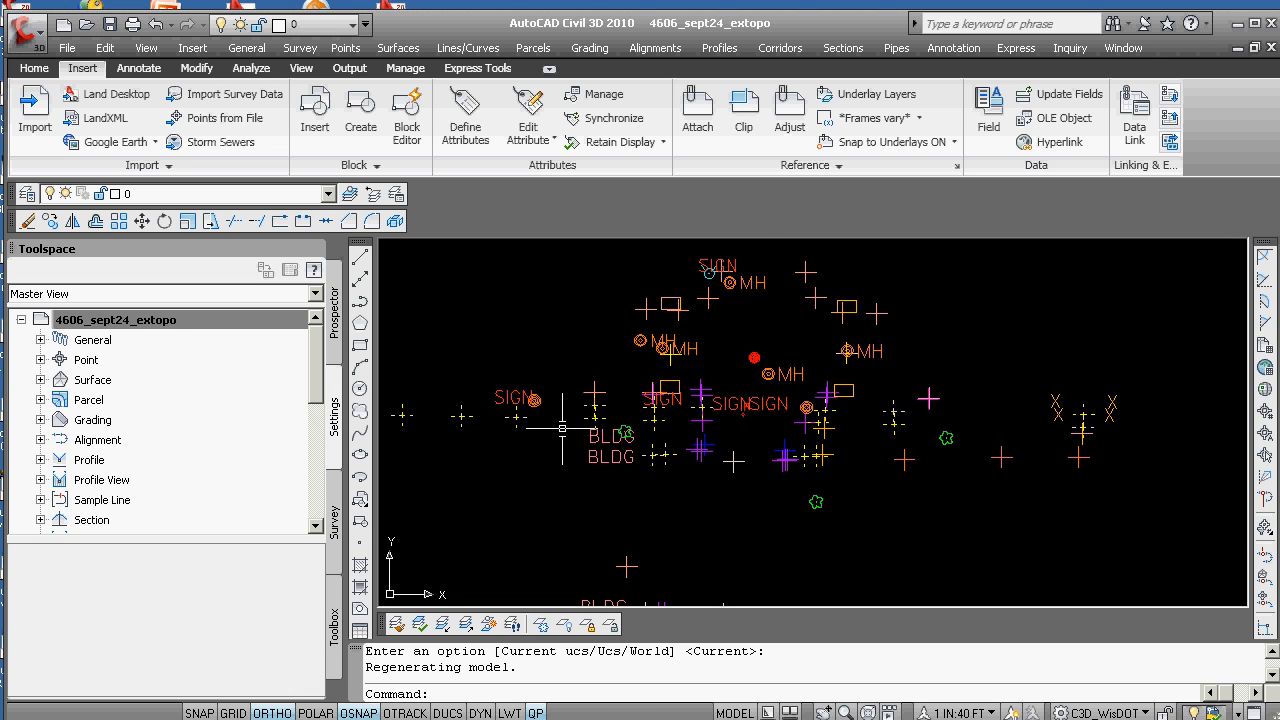
Draw a short line between the two yellow points just above the northwestern BLDG labels, snapping both ends to nodes.
scroll(570, 428, up, 4)
middle_drag(586, 430, 509, 458)
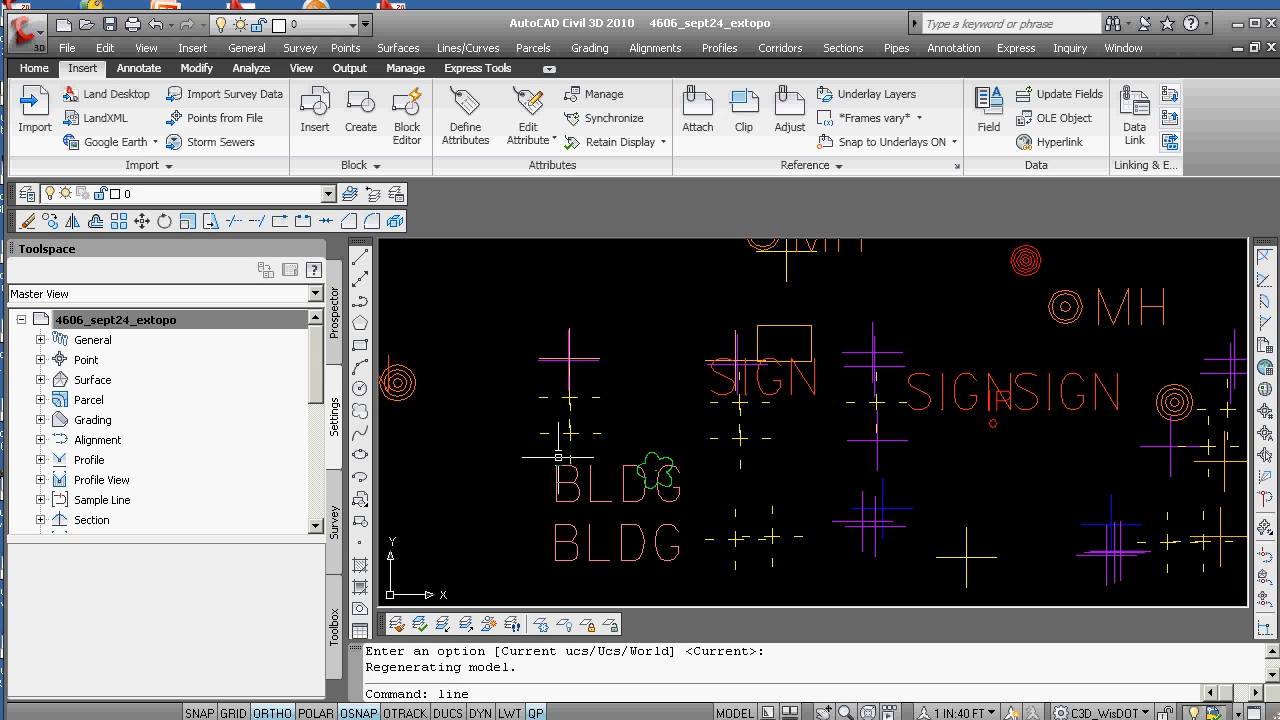
key(Return)
text(node)
key(Return)
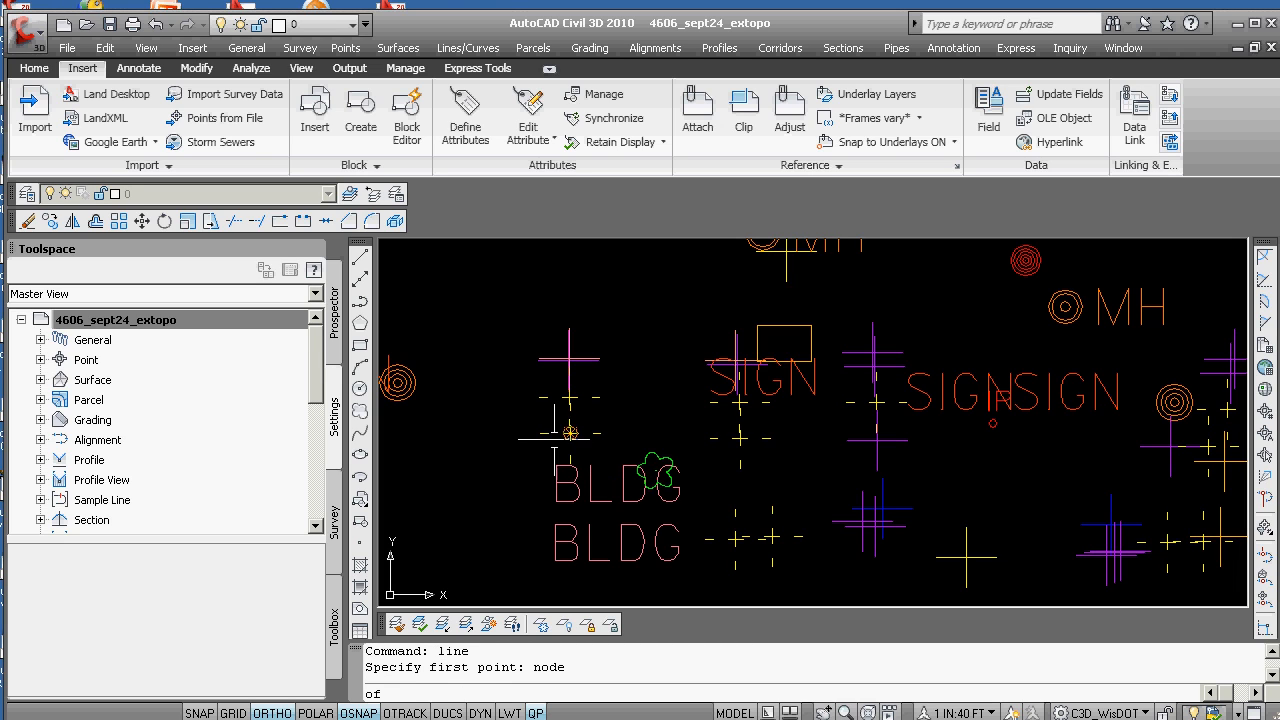
click(570, 433)
text(nod)
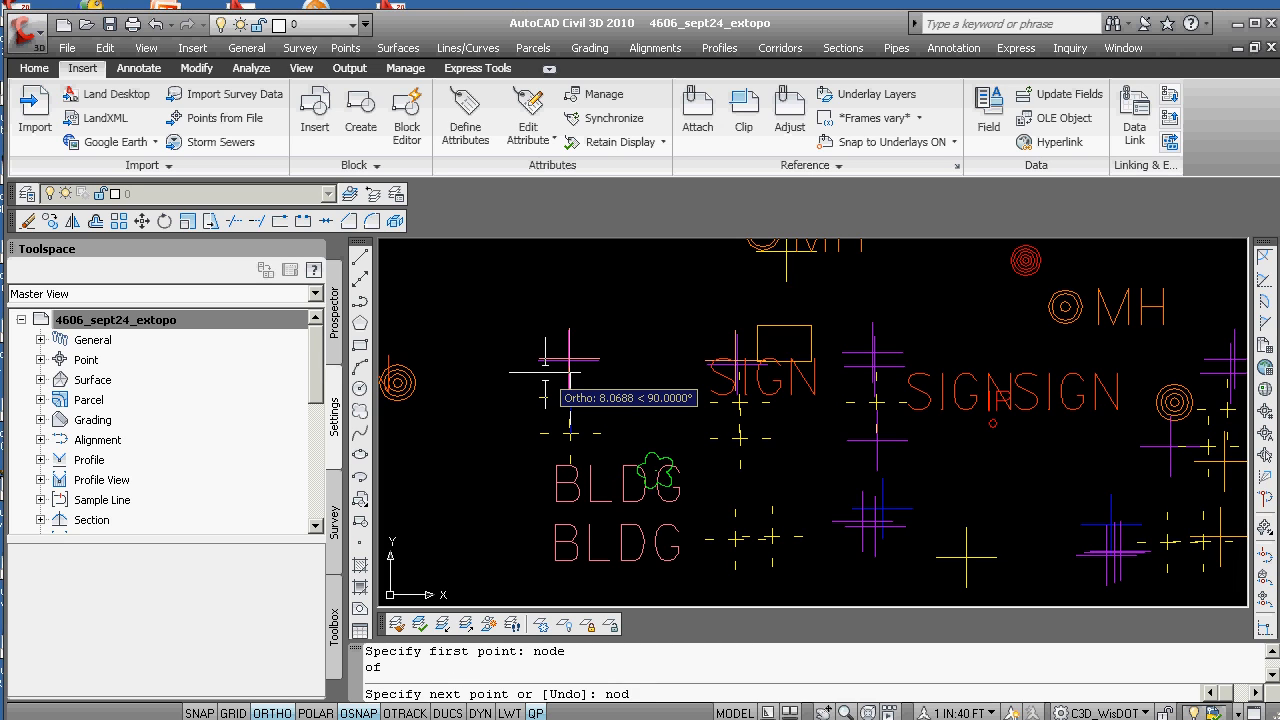
text(e)
key(Return)
click(568, 398)
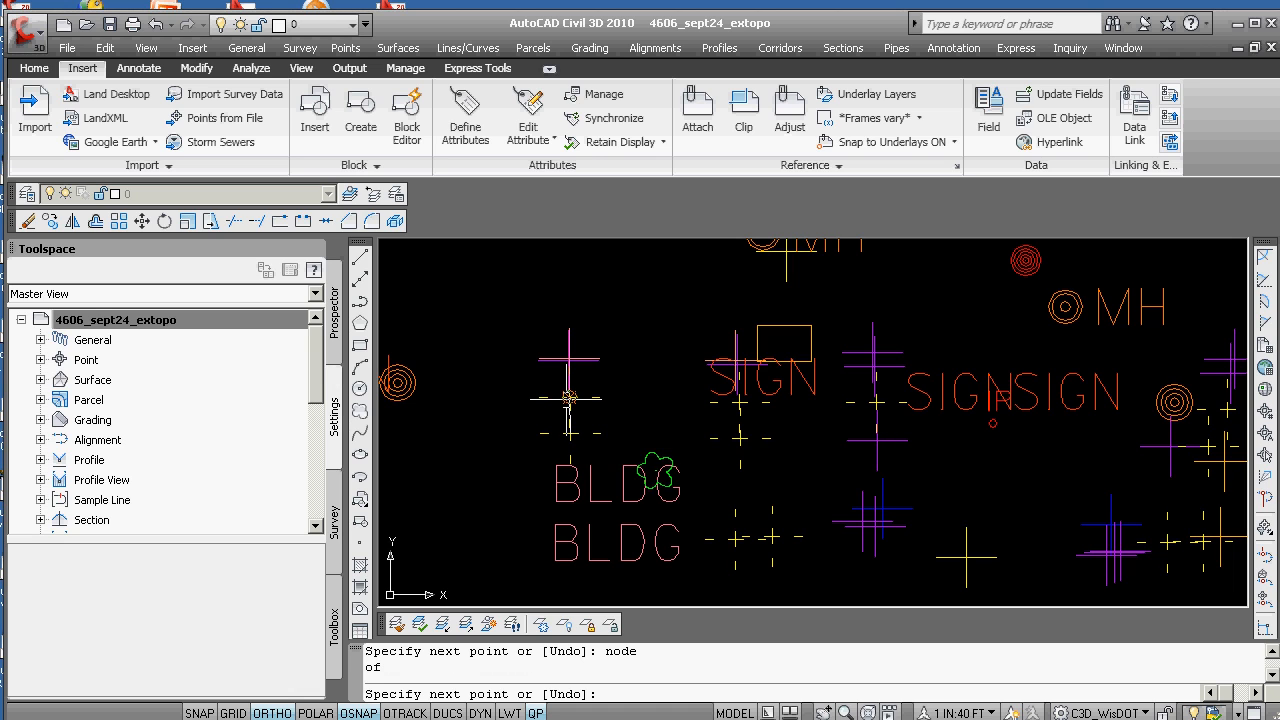
key(Return)
List the properties of the last drawn object, the short line above the BLDG labels.
text(list)
key(Return)
text(la)
key(Return)
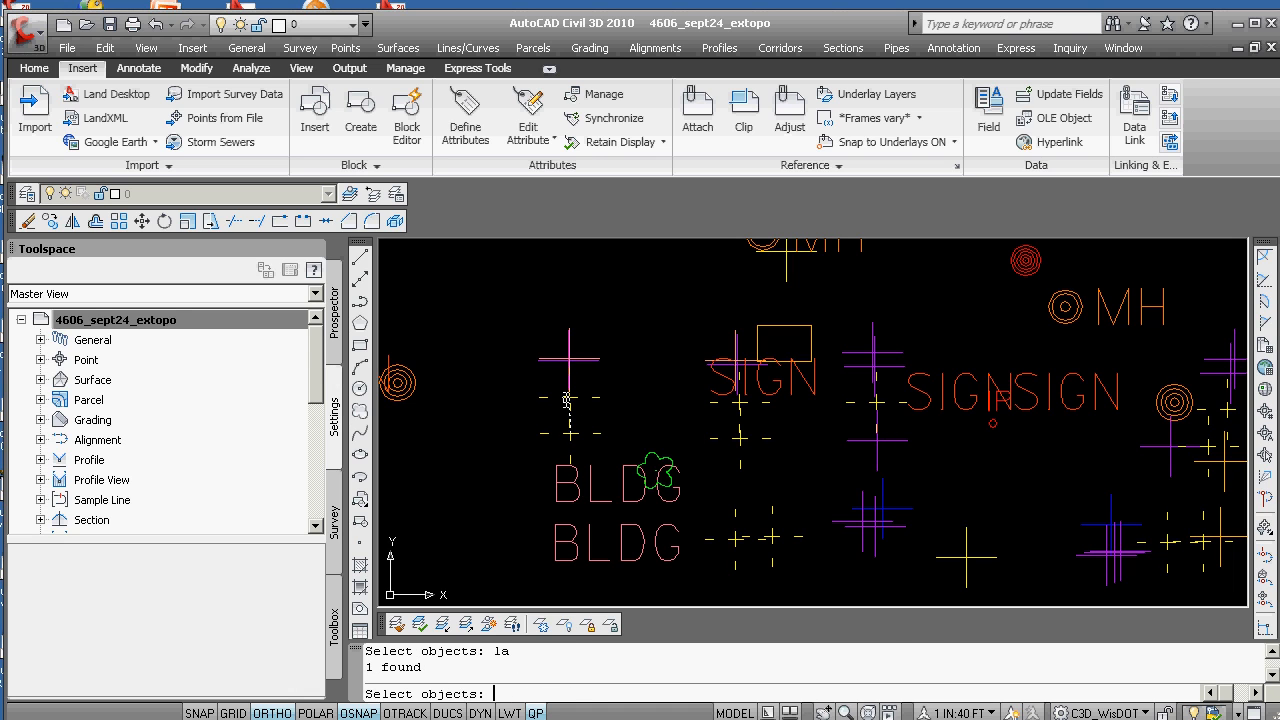
key(Return)
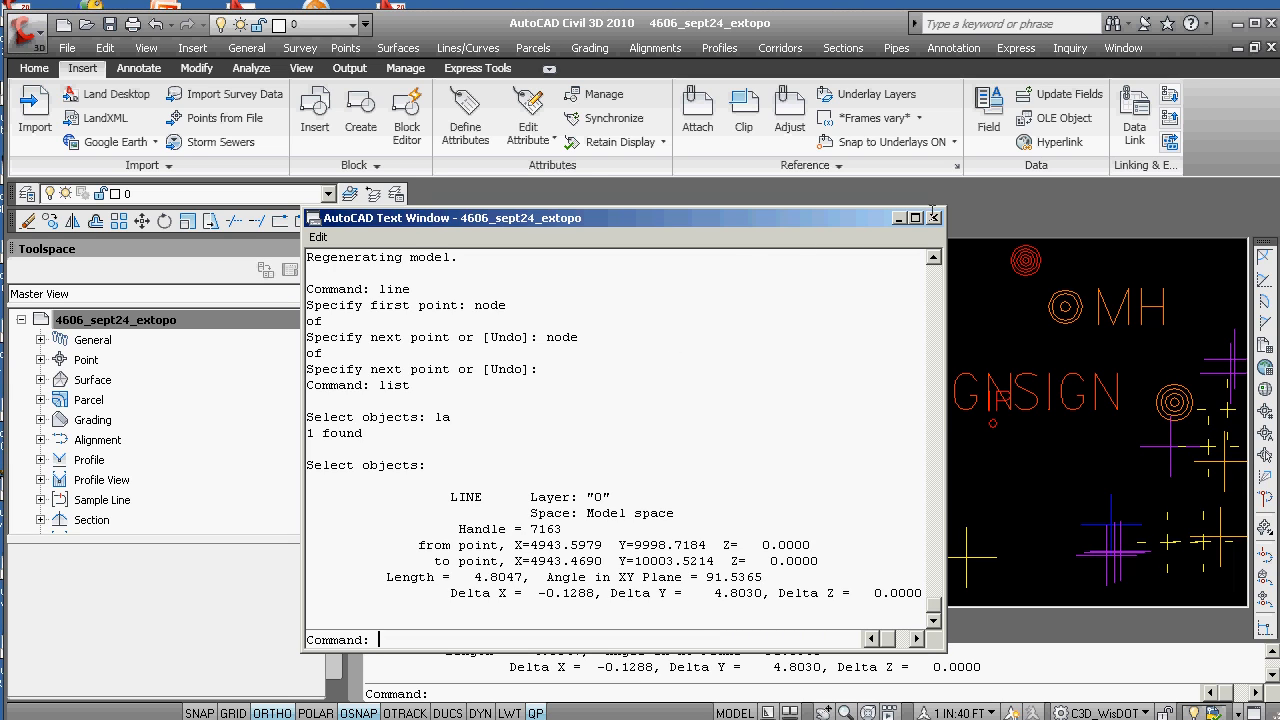
Draw a short line between the two yellow points just below the SIGN label northeast of the BLDG labels, snapping both ends to nodes.
click(933, 216)
scroll(790, 410, up, 3)
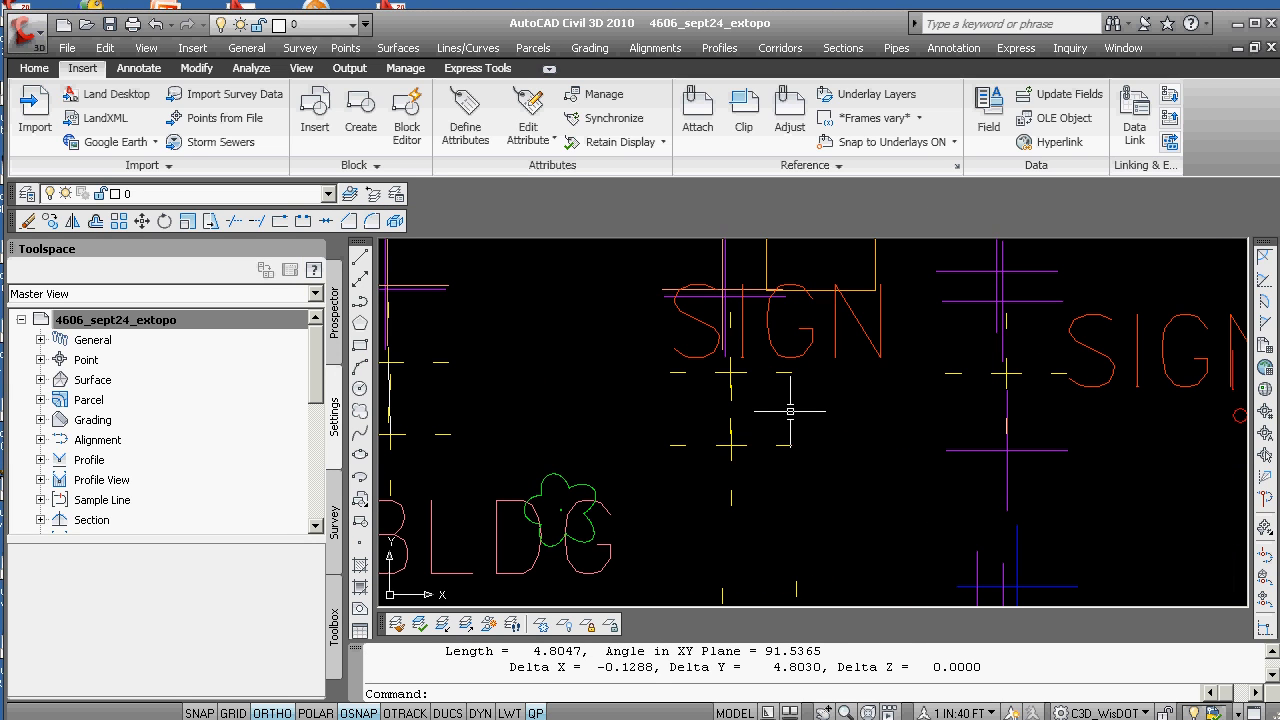
text(l)
key(Return)
text(nod)
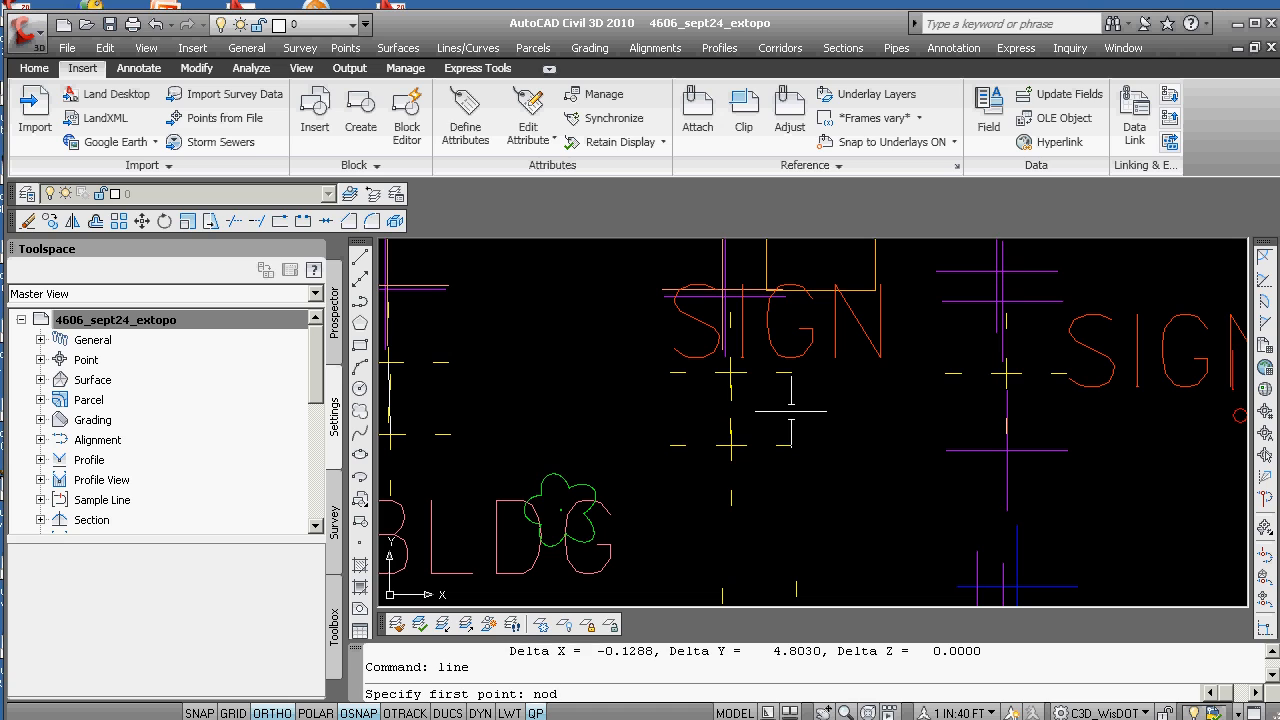
text(e)
key(Return)
click(731, 445)
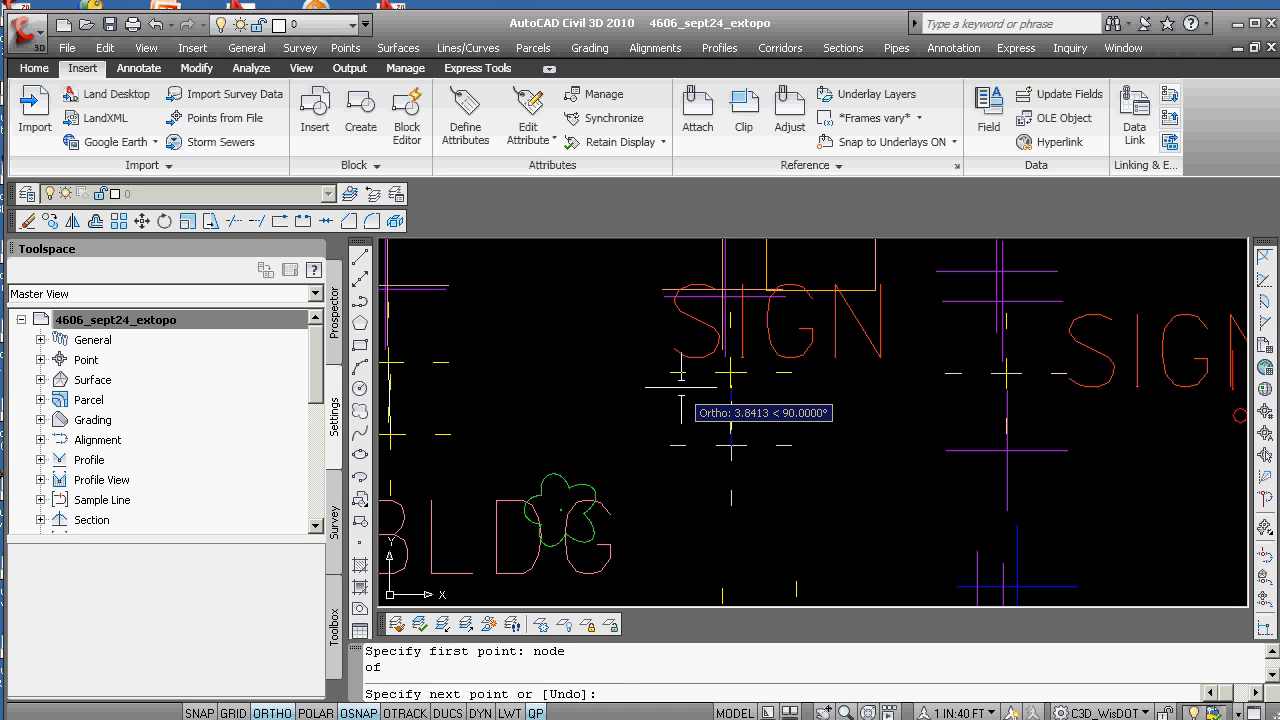
text(node)
key(Return)
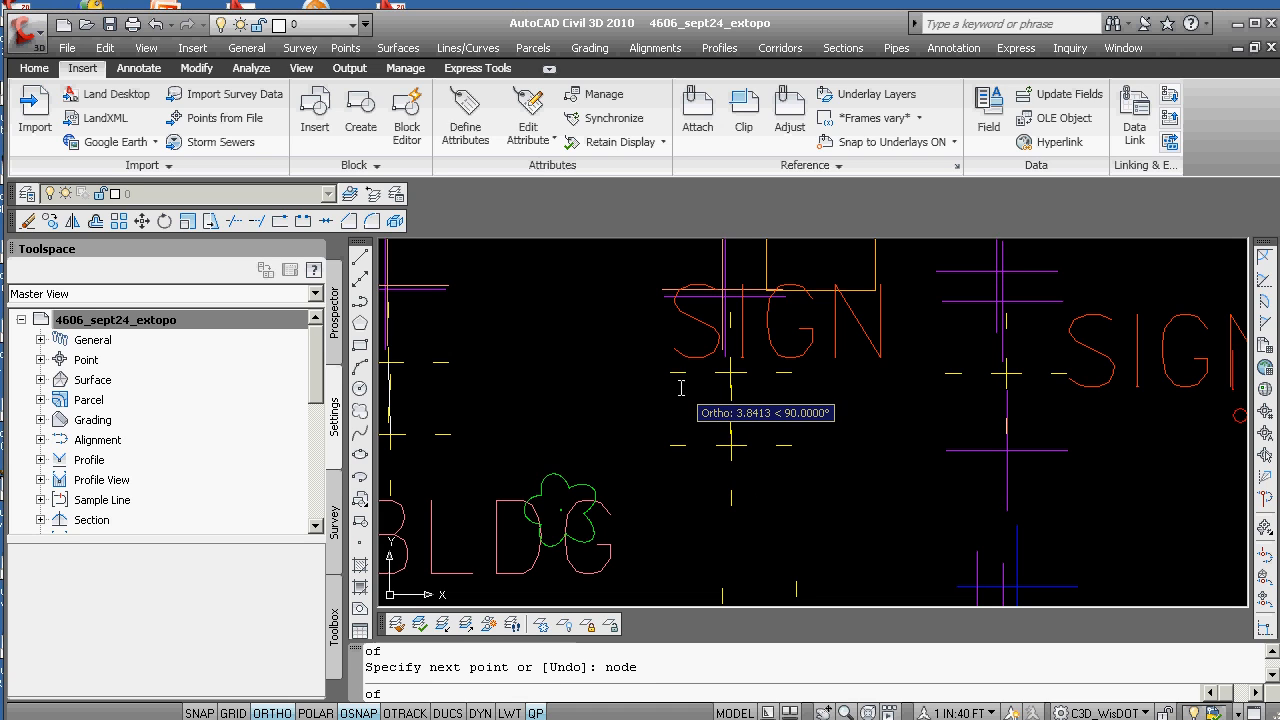
click(731, 373)
key(Return)
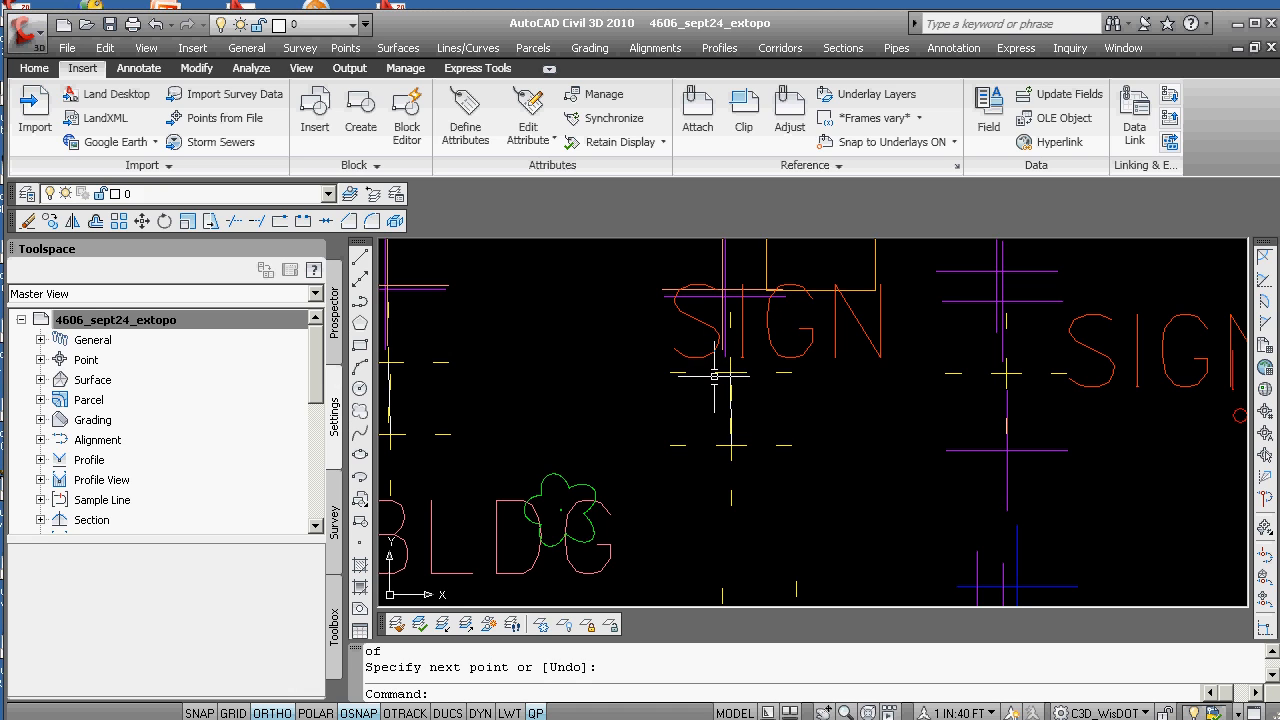
List the properties of the last drawn object, the short line below the SIGN label.
text(list)
key(Return)
text(la)
key(Return)
key(Return)
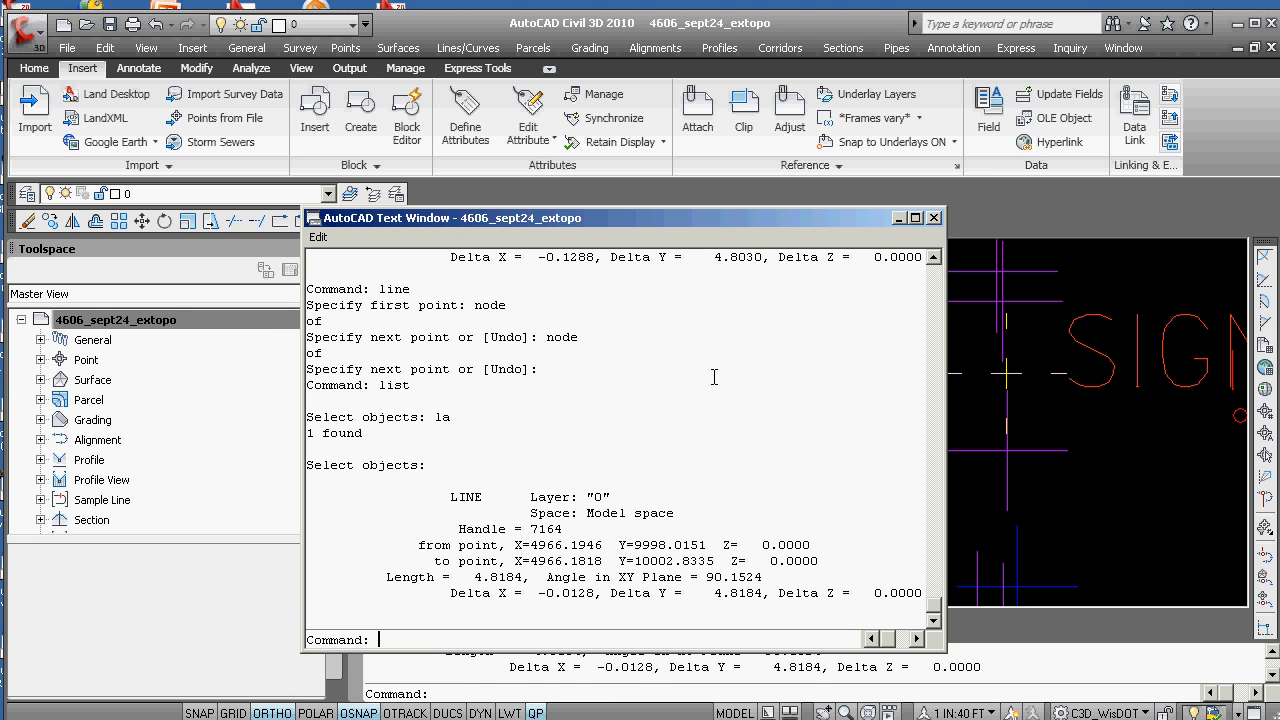
key(F2)
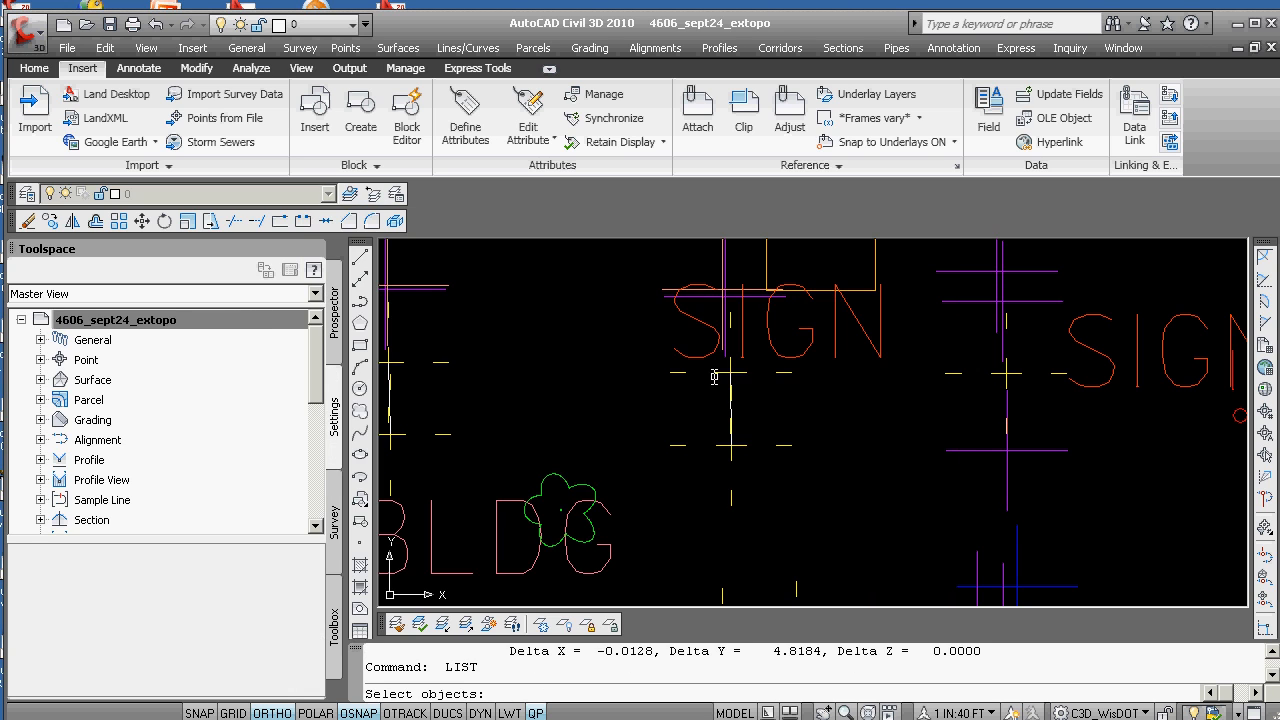
Draw a short line between the paired yellow points northwest of the eastern tree symbol, from the lower to the upper node.
scroll(642, 468, down, 3)
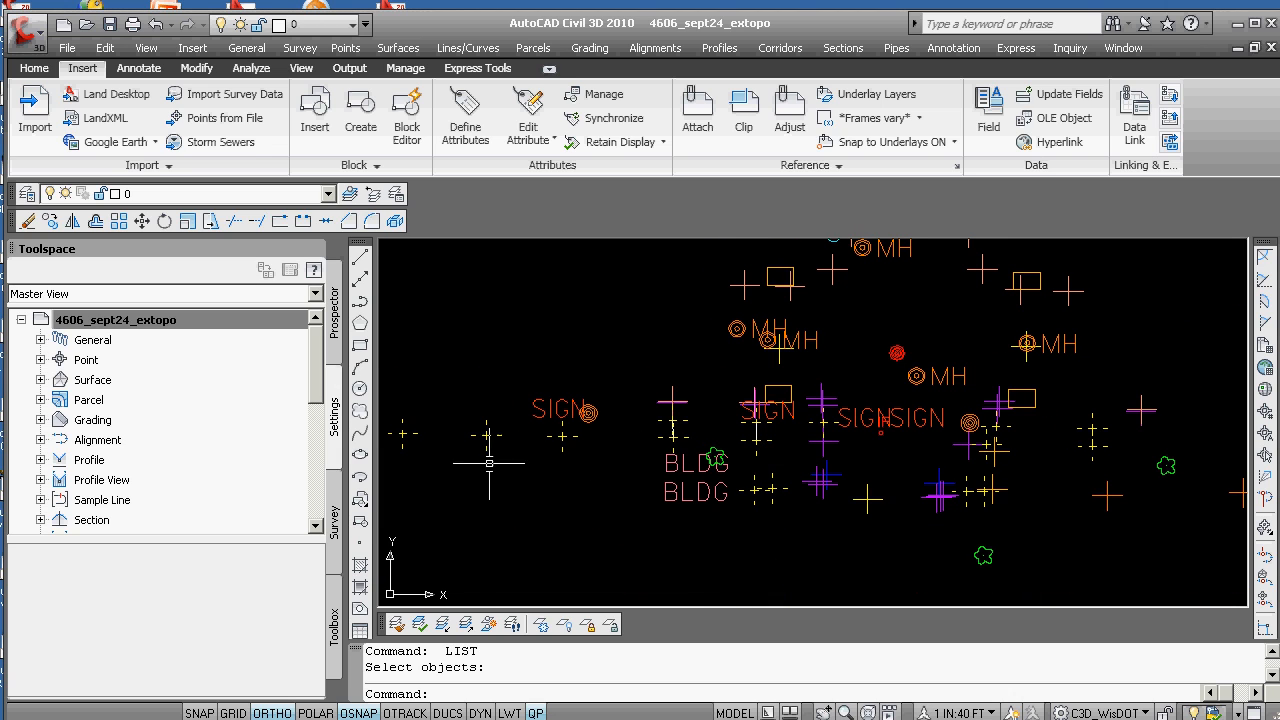
scroll(425, 444, down, 2)
scroll(800, 462, up, 2)
scroll(845, 455, up, 4)
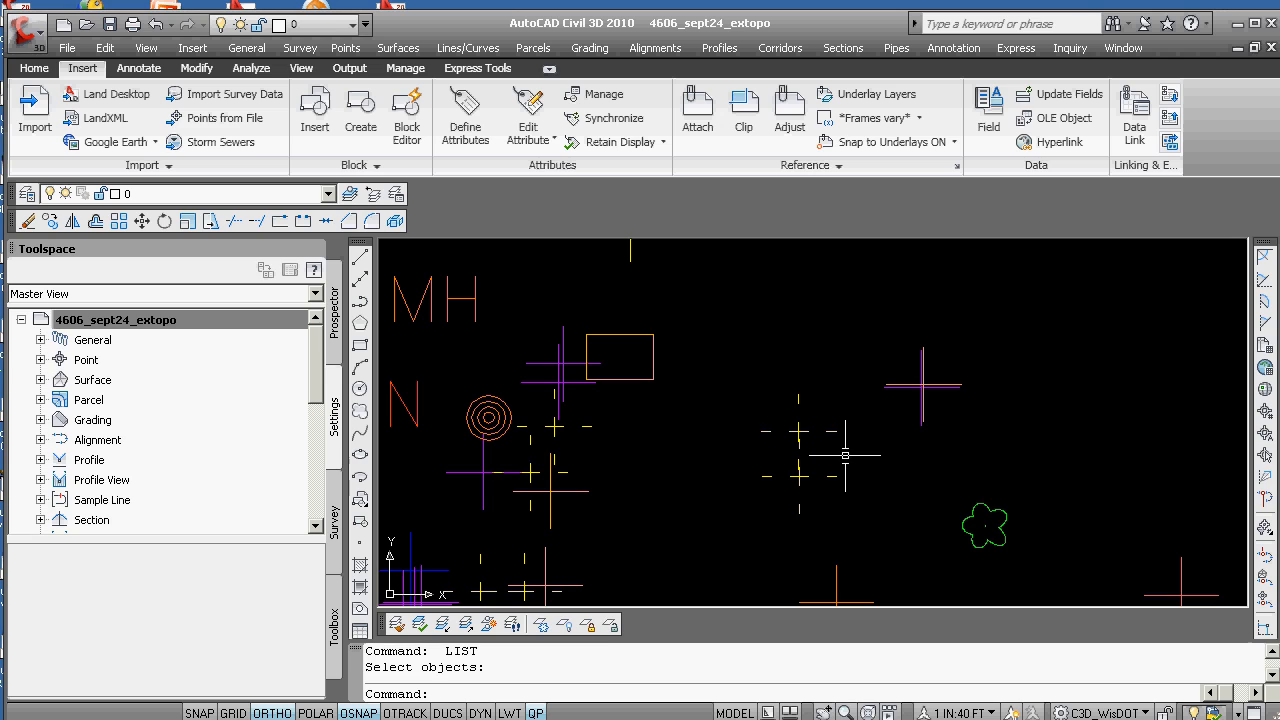
text(ne)
key(Return)
text(node)
key(Return)
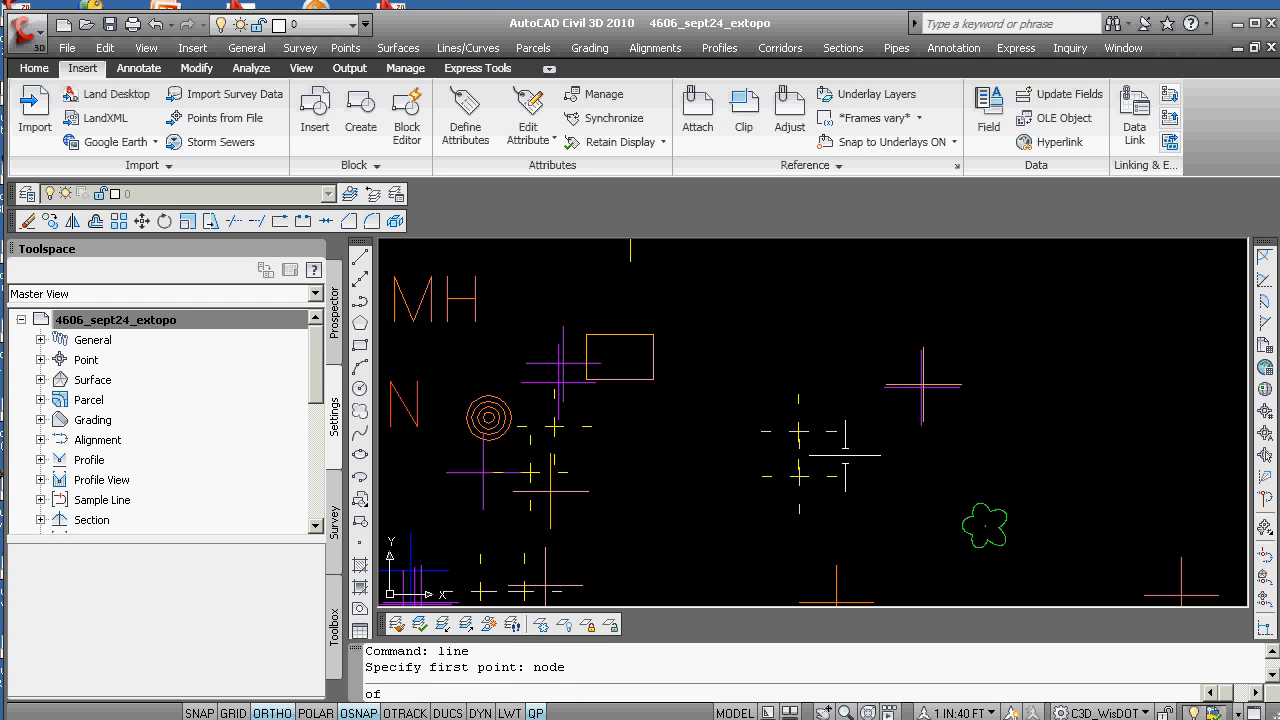
click(799, 477)
text(node)
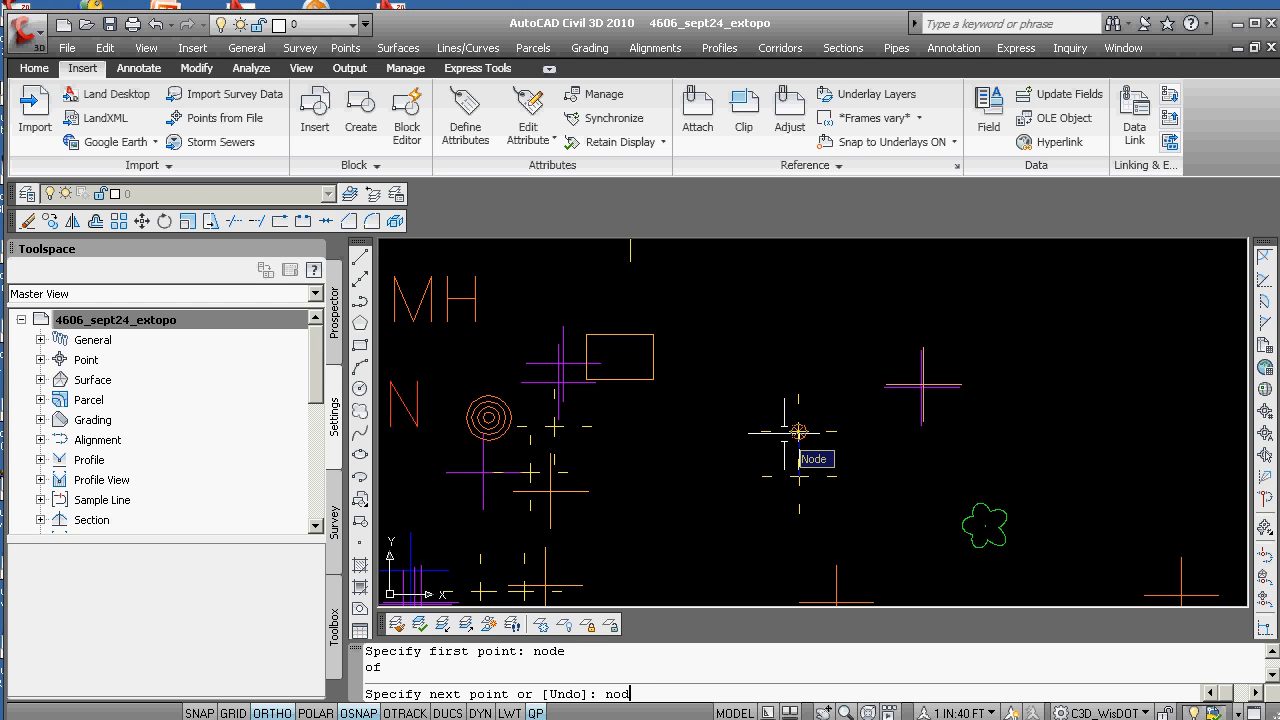
key(Return)
click(799, 431)
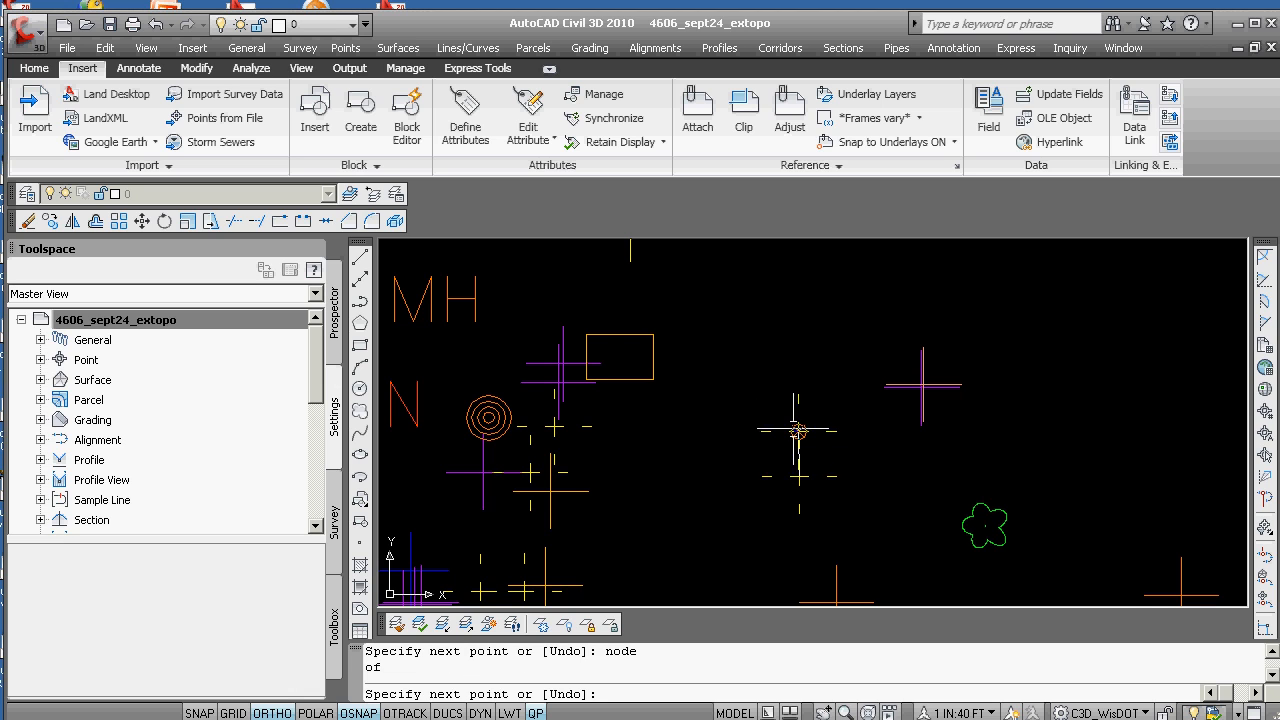
key(Return)
List the properties of the last drawn object, the short line near the eastern tree symbol.
text(list)
key(Return)
text(la)
key(Return)
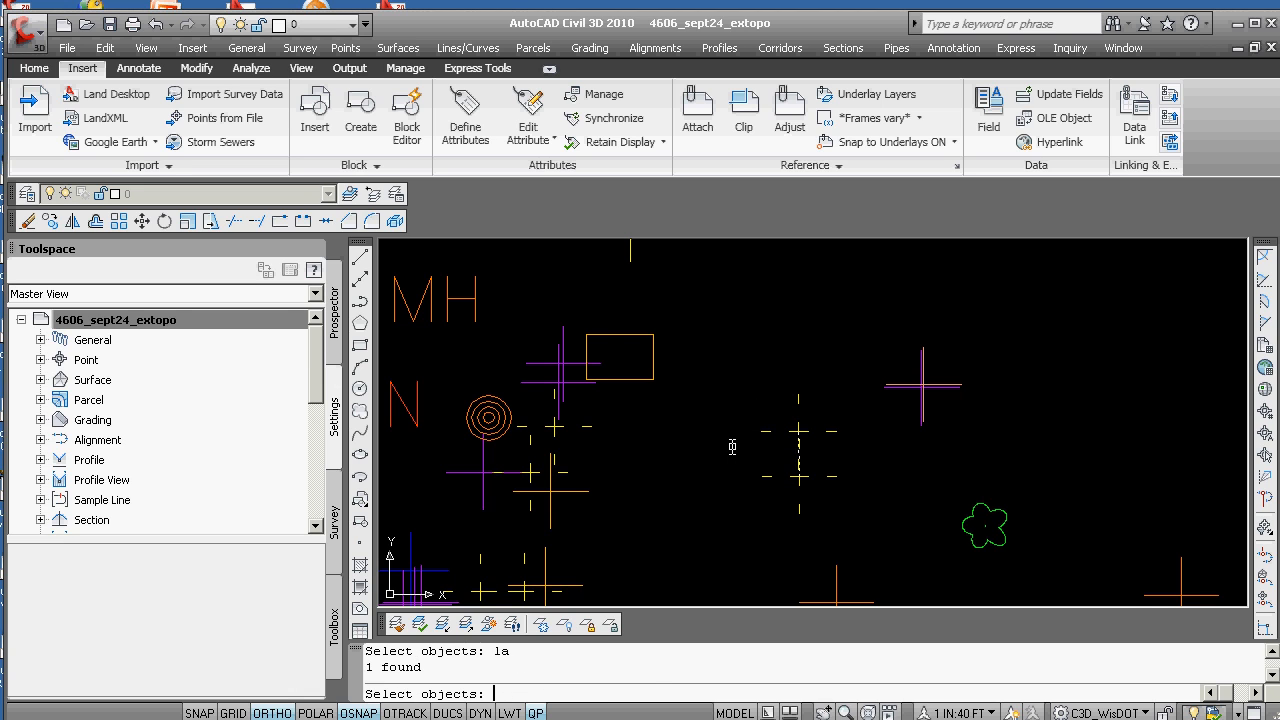
key(Return)
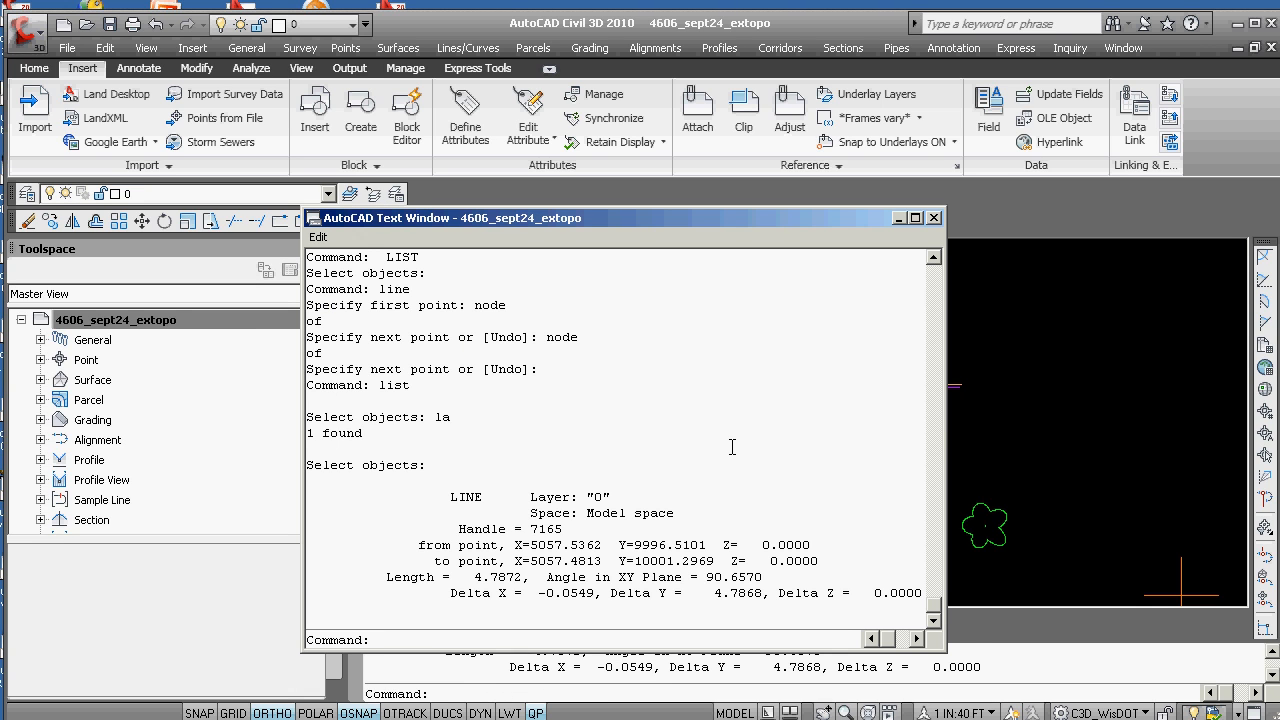
key(F2)
Examine the survey points across the site, from the southern SIGN group to the red IP point at the far west.
scroll(732, 446, down, 5)
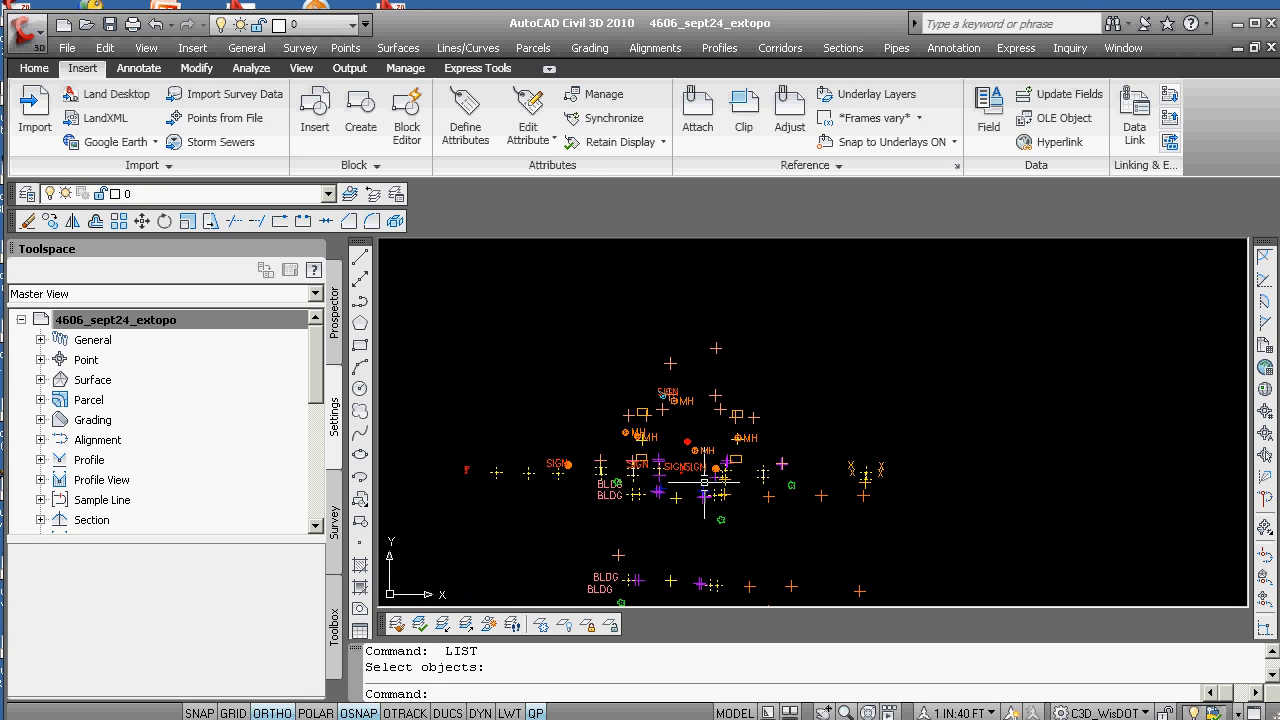
scroll(671, 534, down, 6)
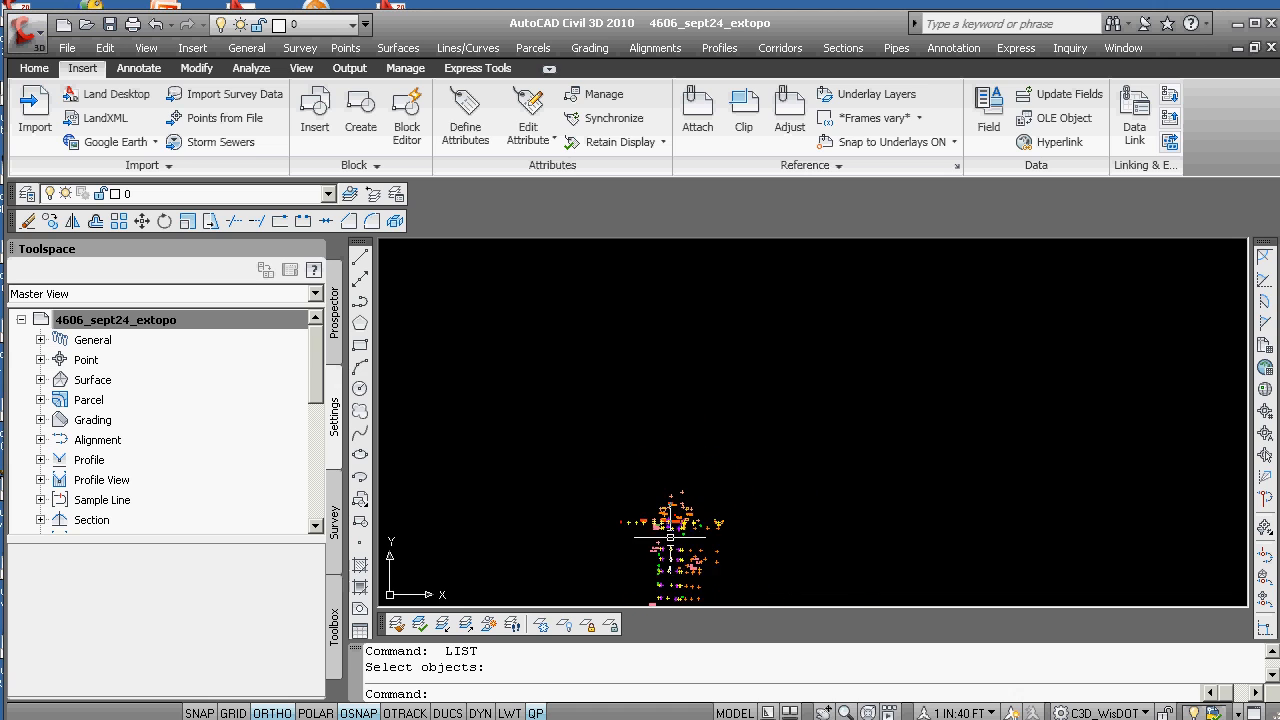
middle_drag(681, 546, 677, 393)
scroll(687, 497, up, 8)
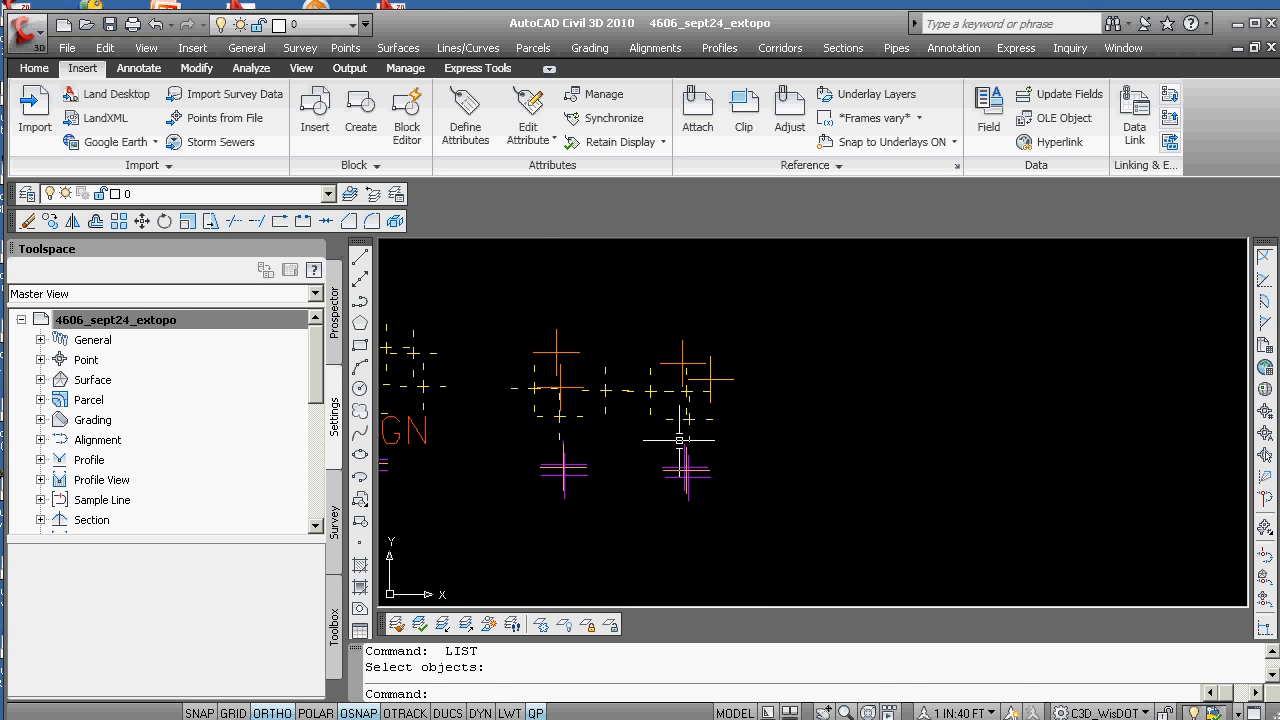
scroll(705, 470, down, 6)
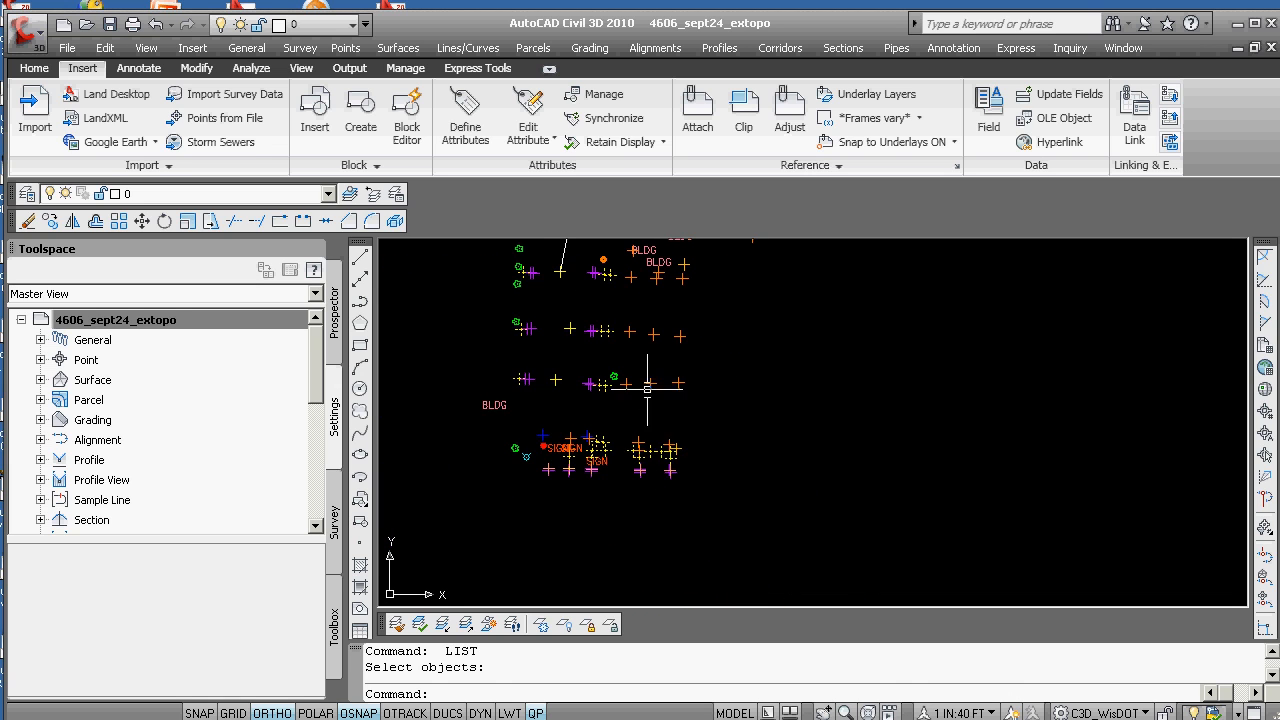
middle_drag(631, 361, 671, 413)
scroll(671, 413, down, 3)
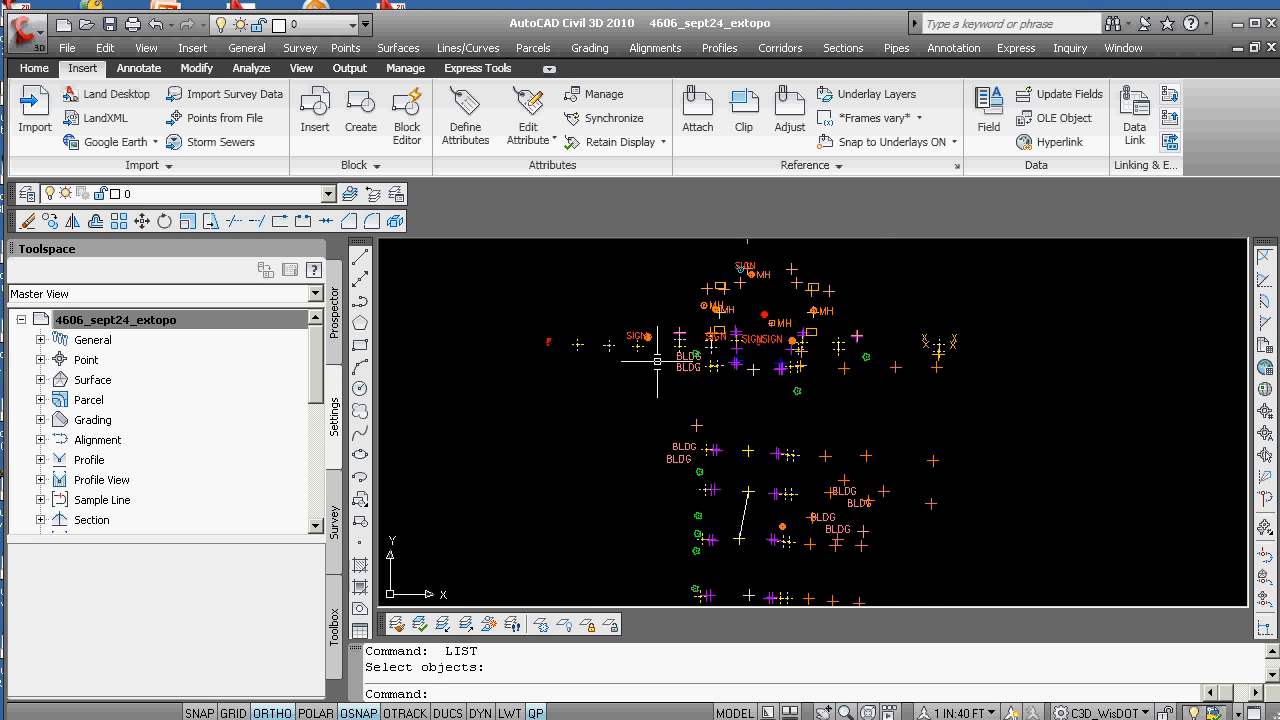
scroll(646, 347, up, 5)
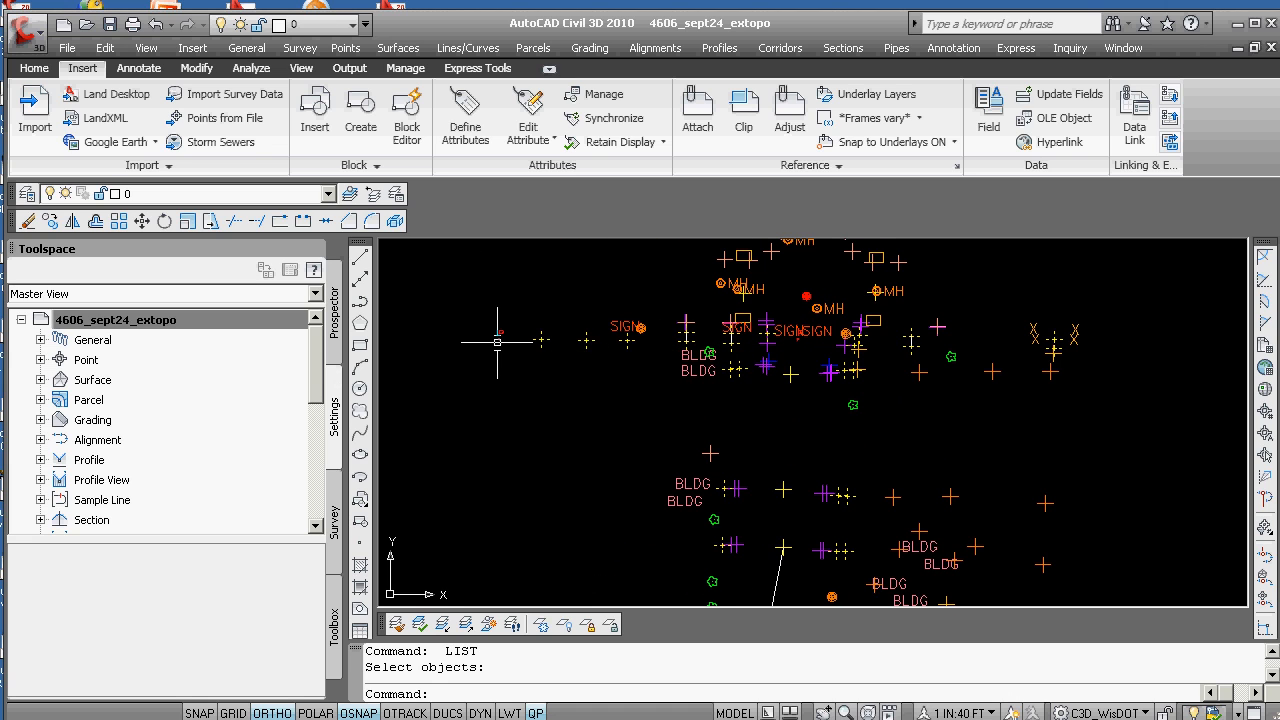
scroll(500, 345, down, 2)
scroll(490, 348, up, 5)
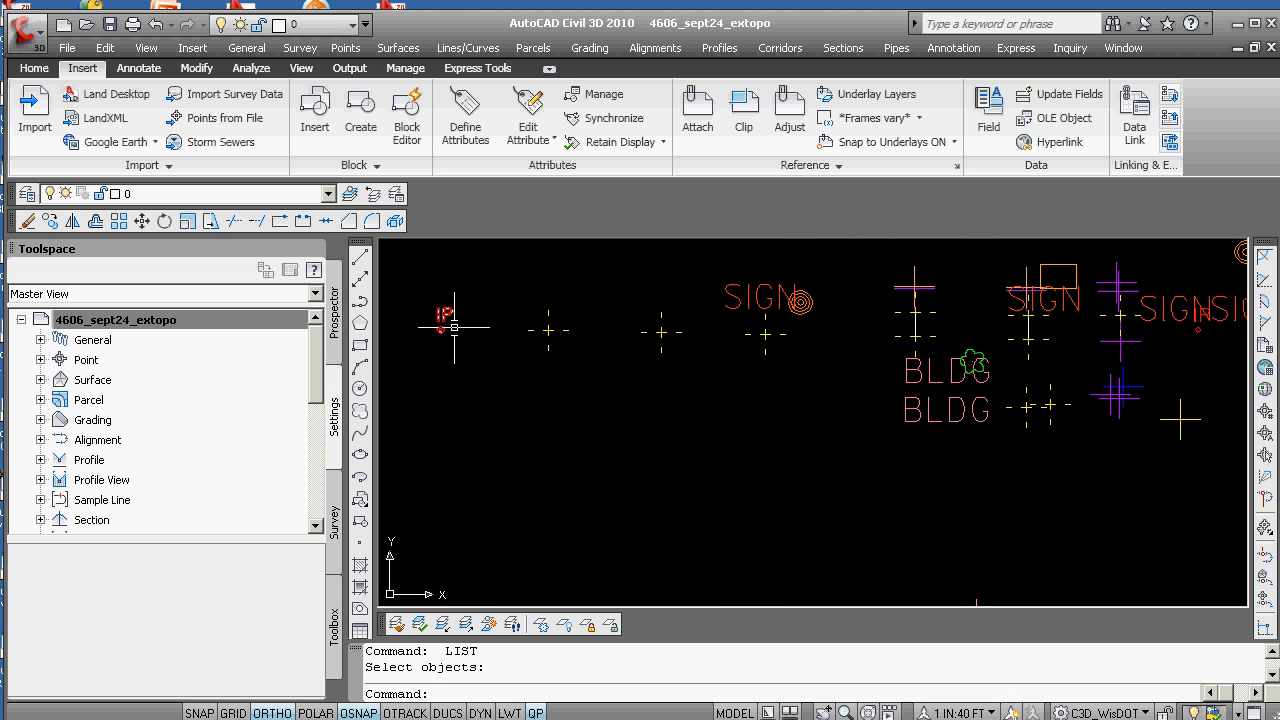
scroll(733, 335, down, 2)
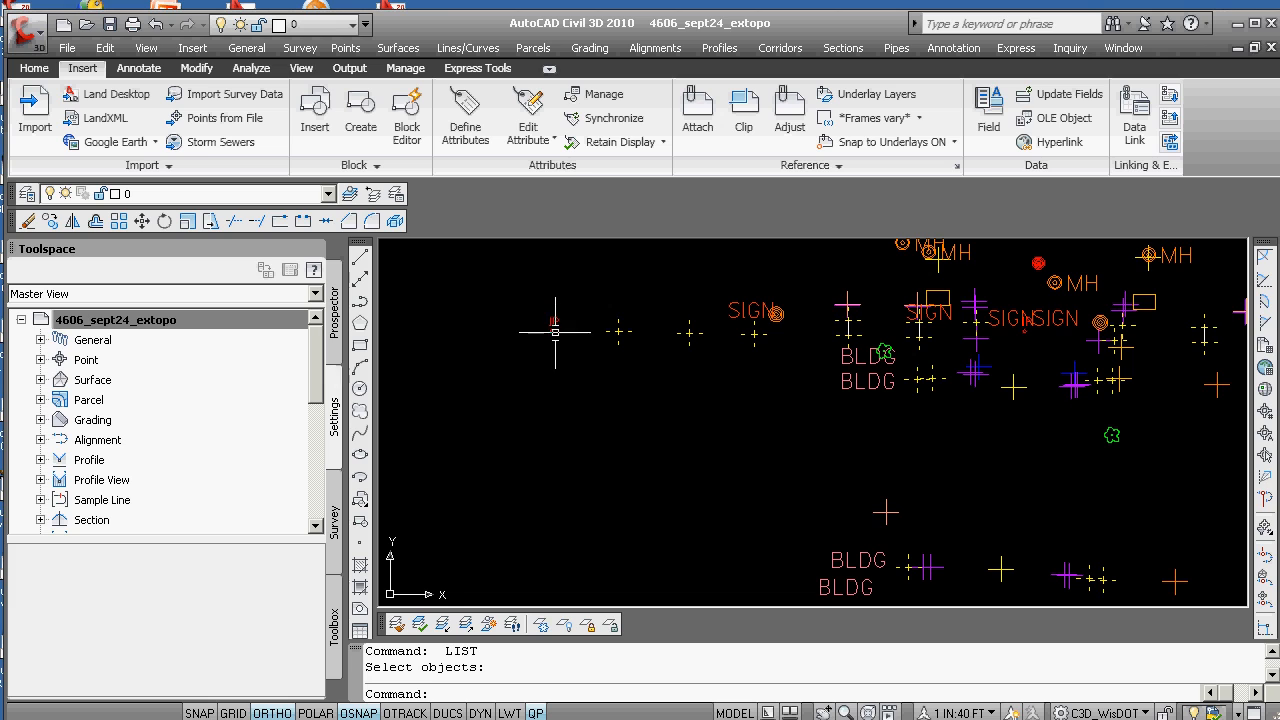
middle_drag(955, 369, 917, 427)
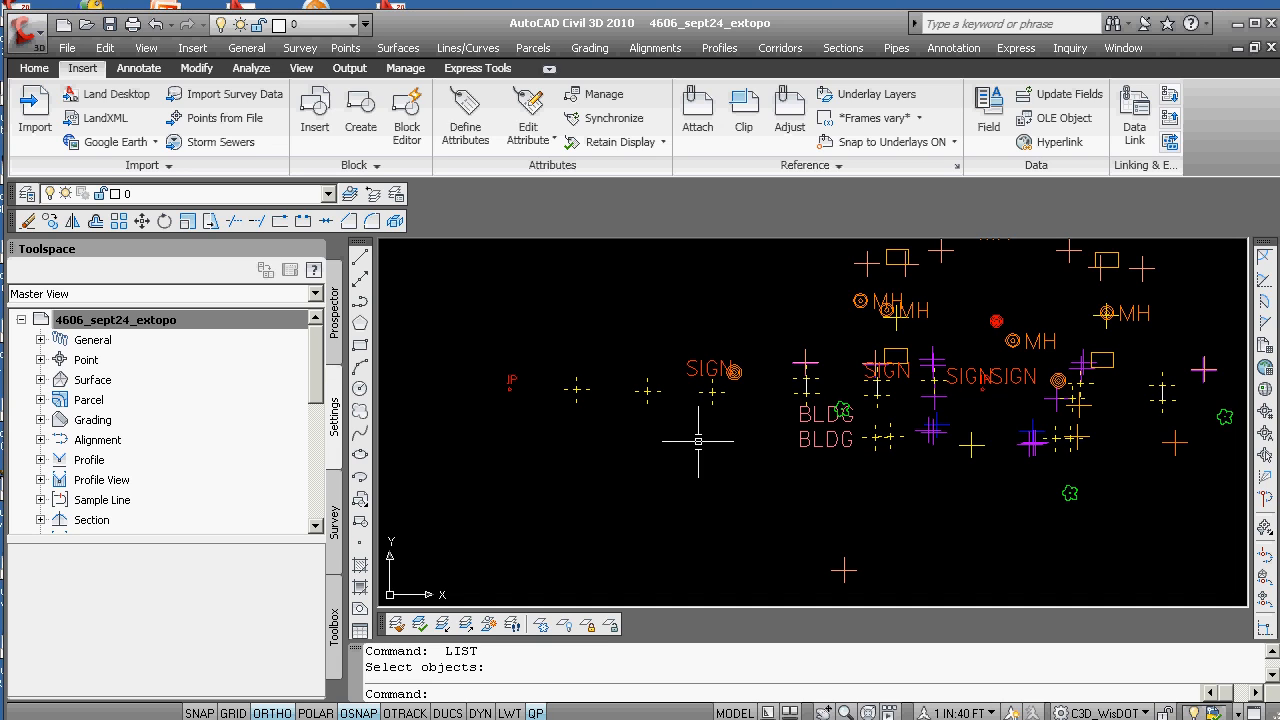
Draw a line from the red control point between the central SIGN labels to the western IP point, snapping both ends to nodes.
key(Return)
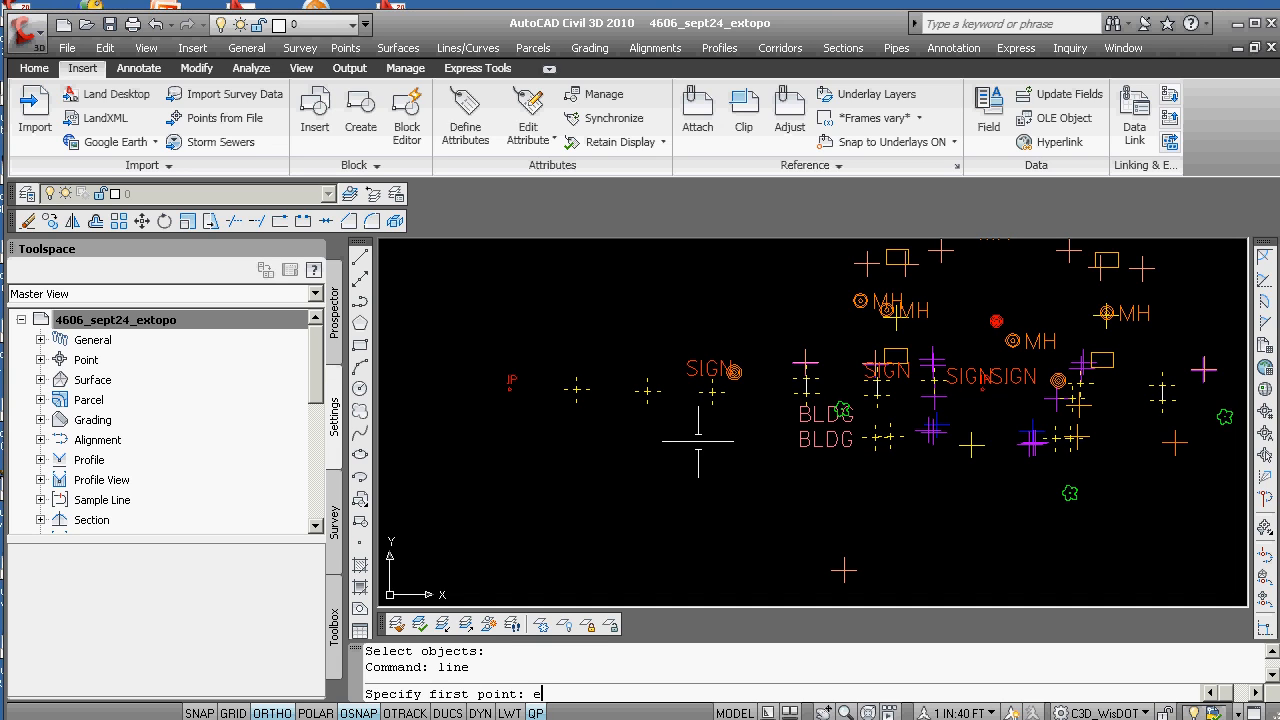
text(e)
key(BackSpace)
text(node)
key(Return)
click(984, 387)
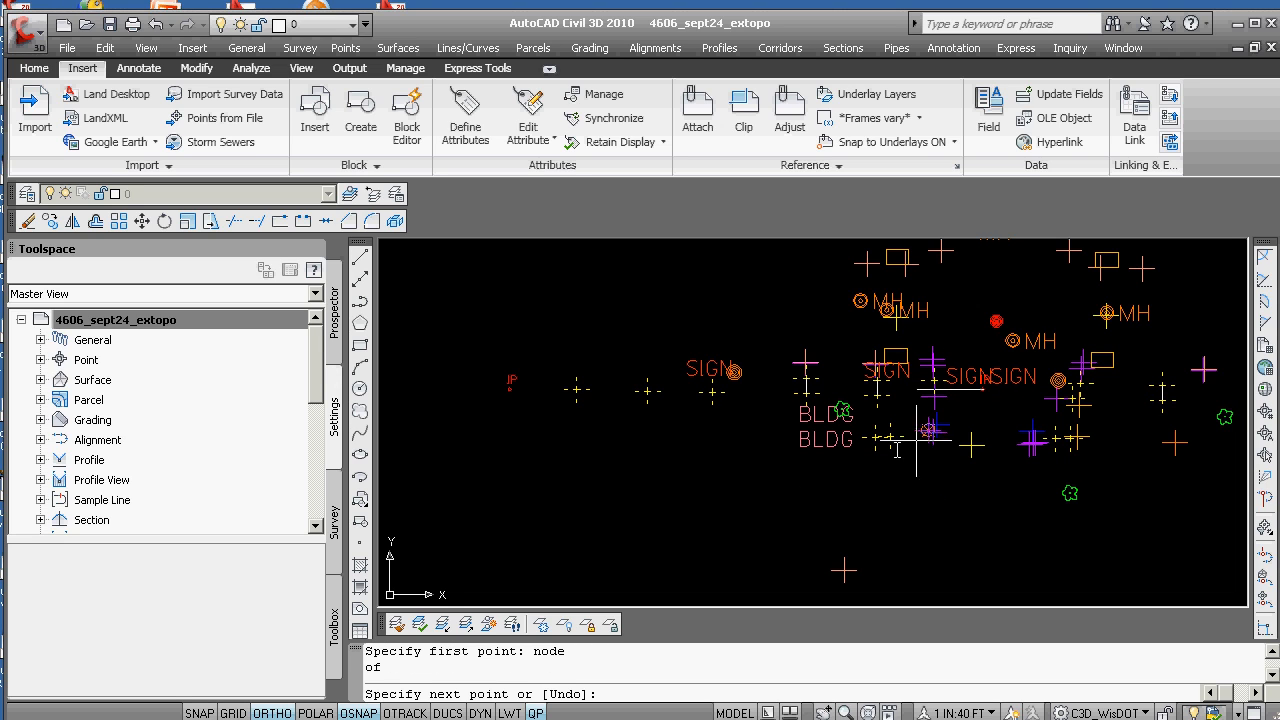
text(node)
key(Return)
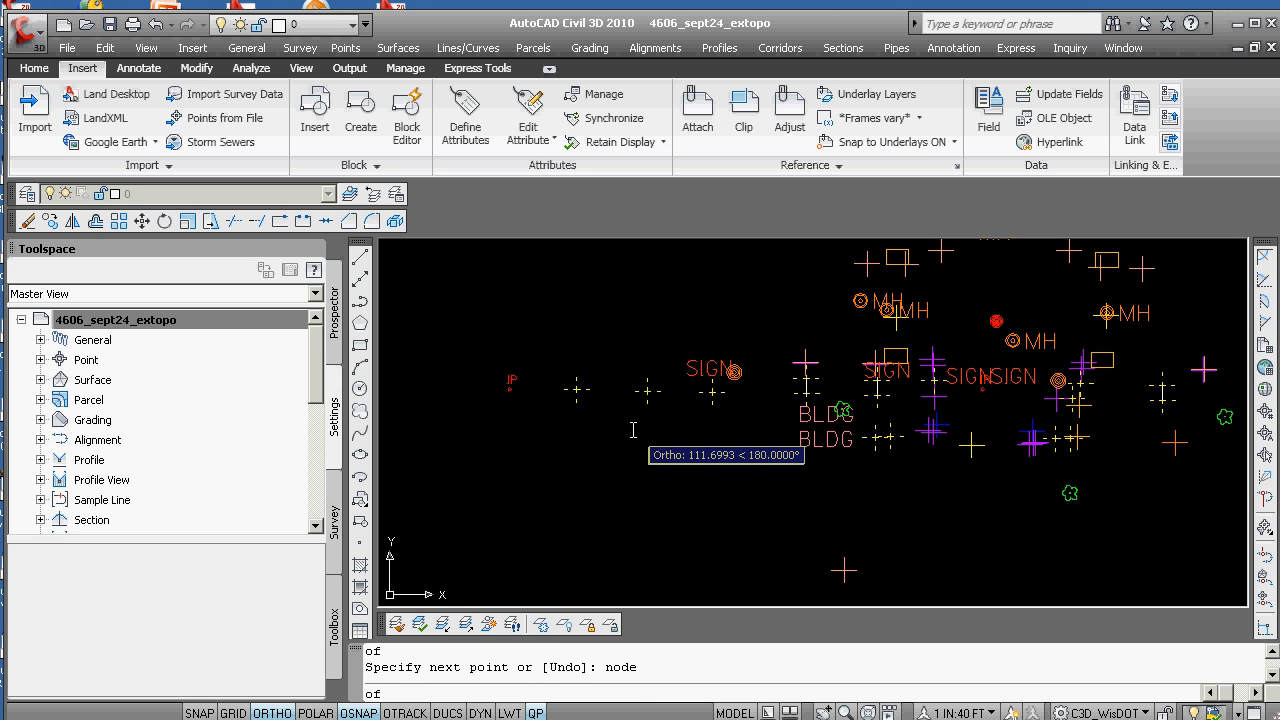
click(512, 388)
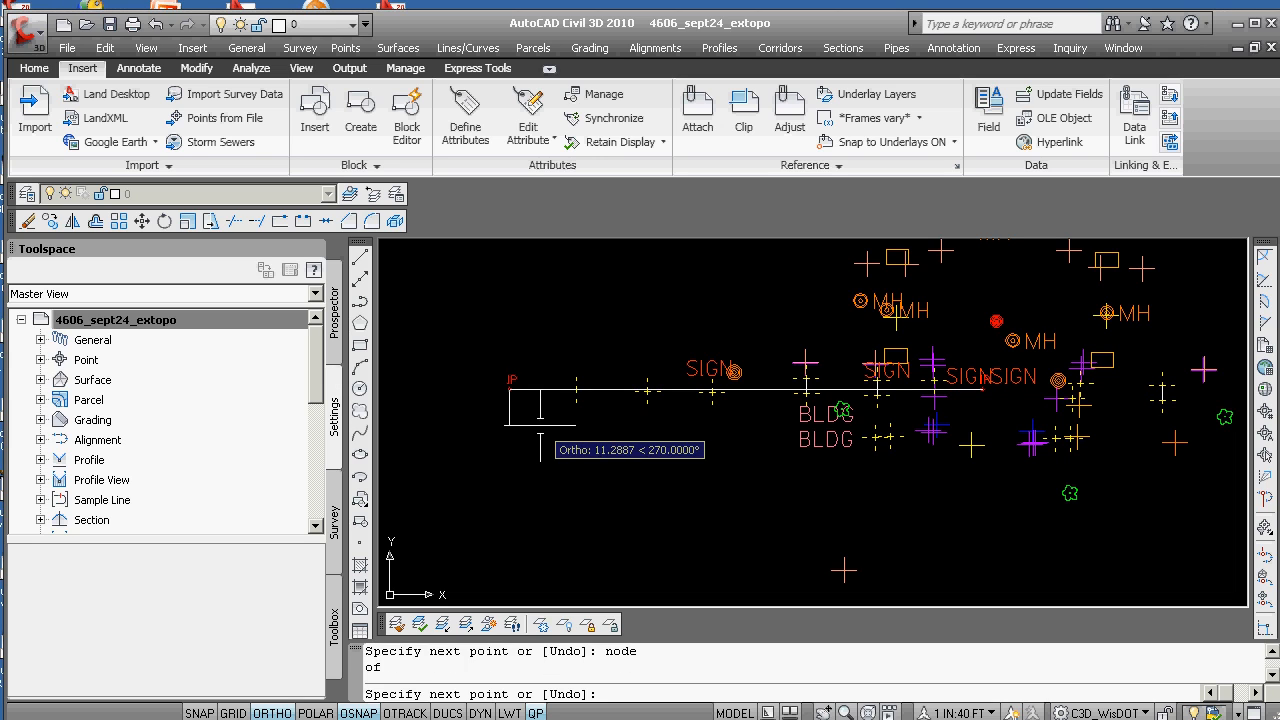
key(Return)
List the properties of the last drawn object, the long line ending at the IP point.
text(list)
key(Return)
text(l)
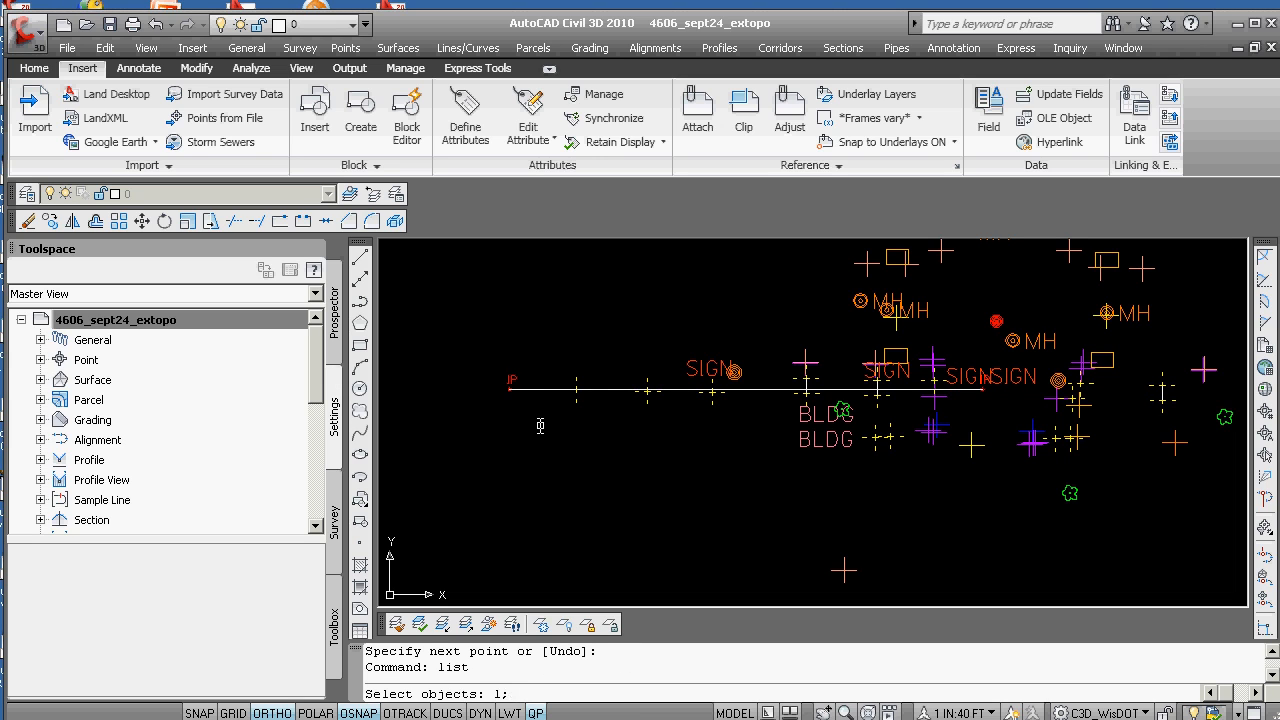
text(a)
key(Return)
key(Return)
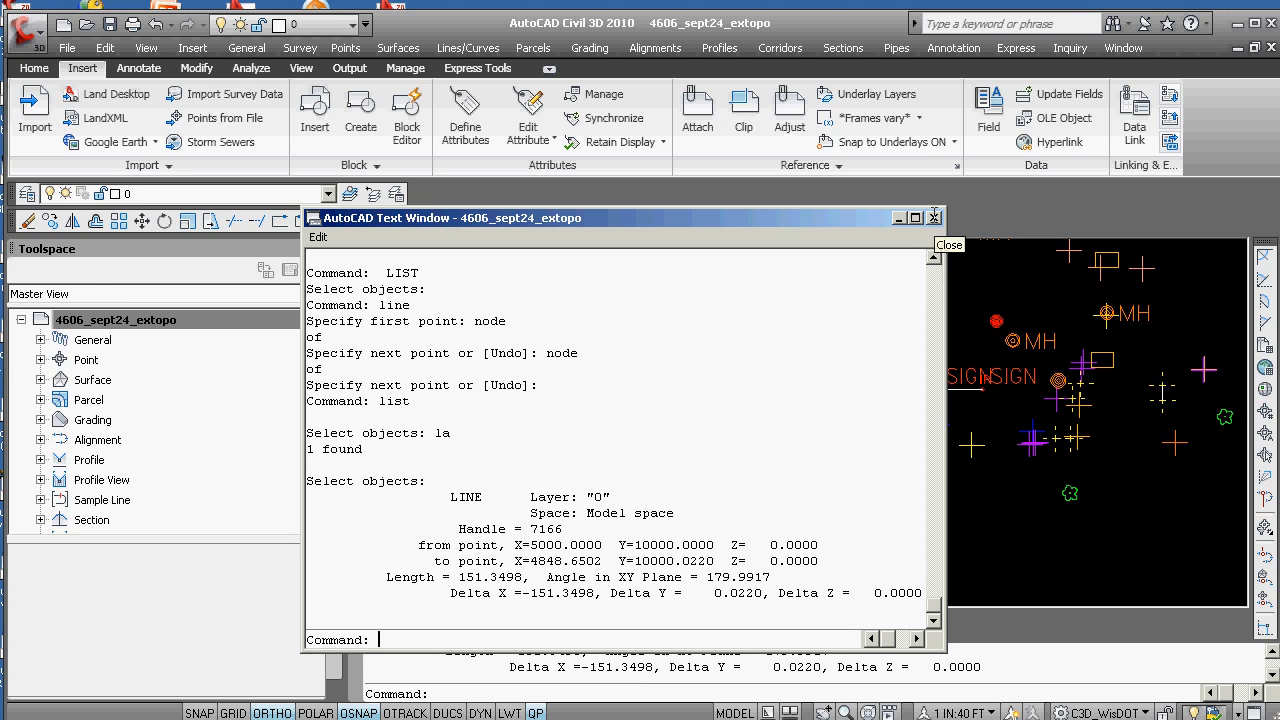
click(933, 217)
Open the Windows Calculator and place it over the western part of the drawing.
key(super)
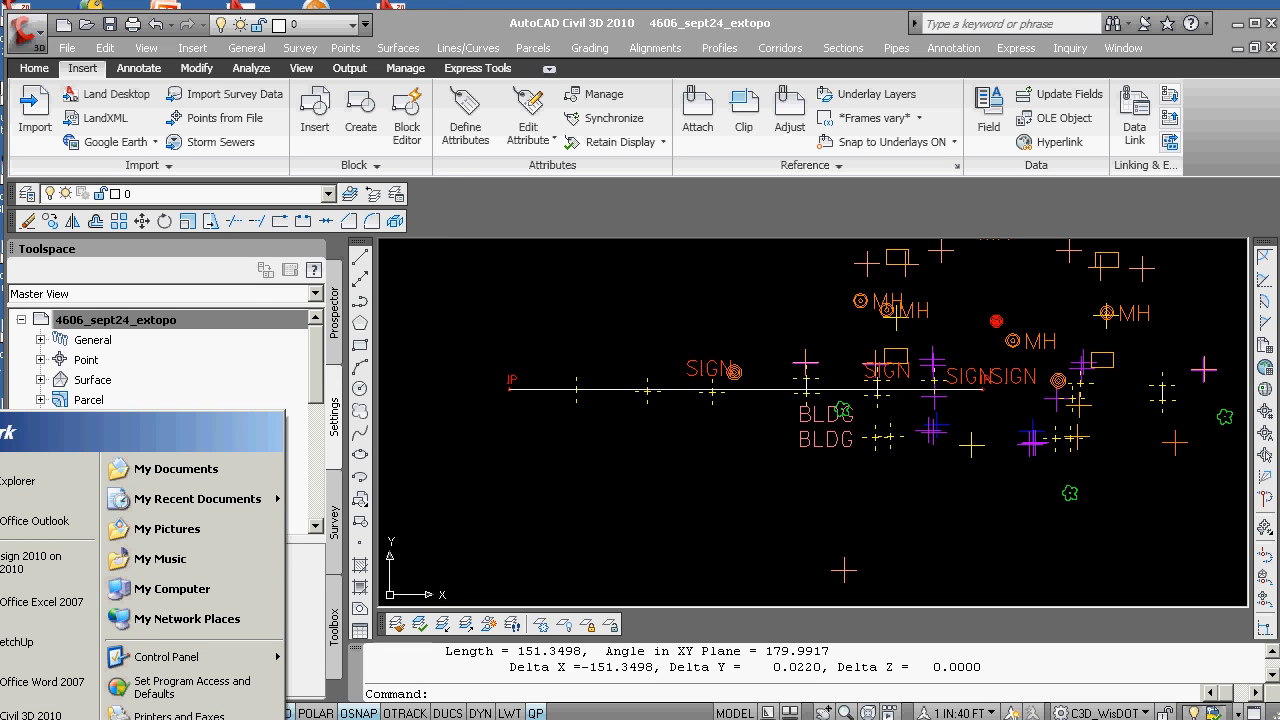
mouse_move(132, 140)
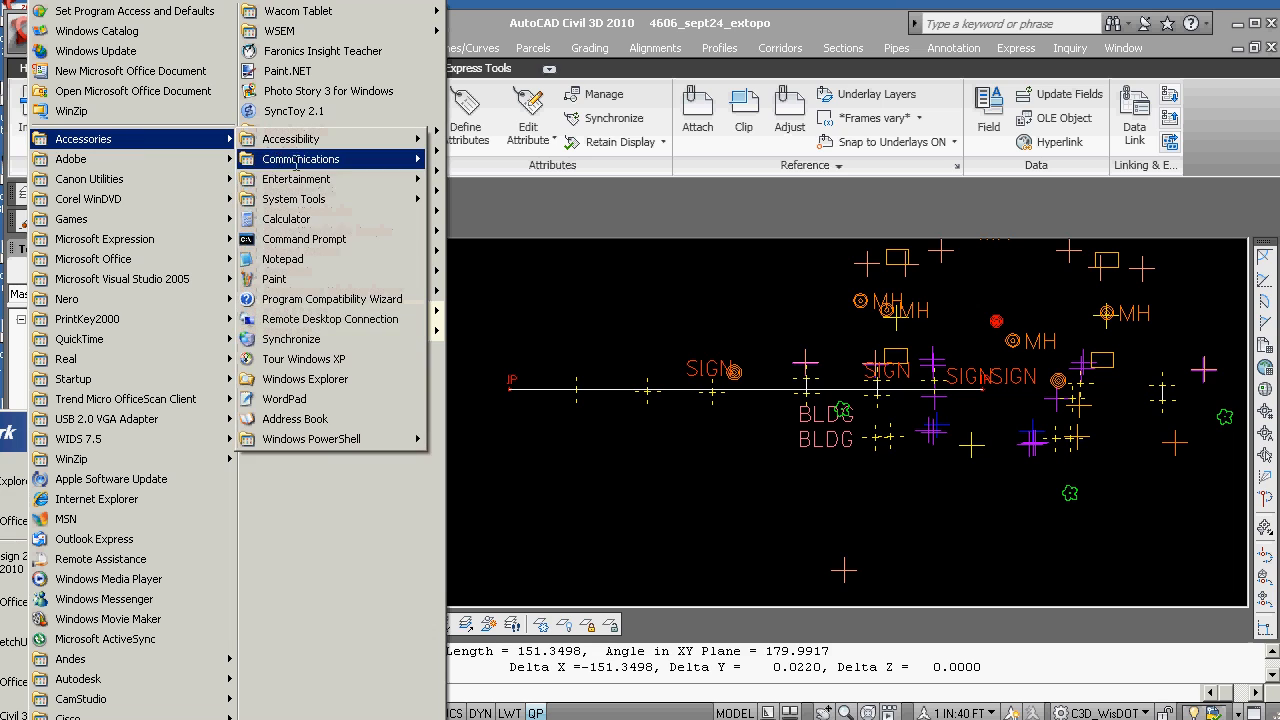
click(295, 219)
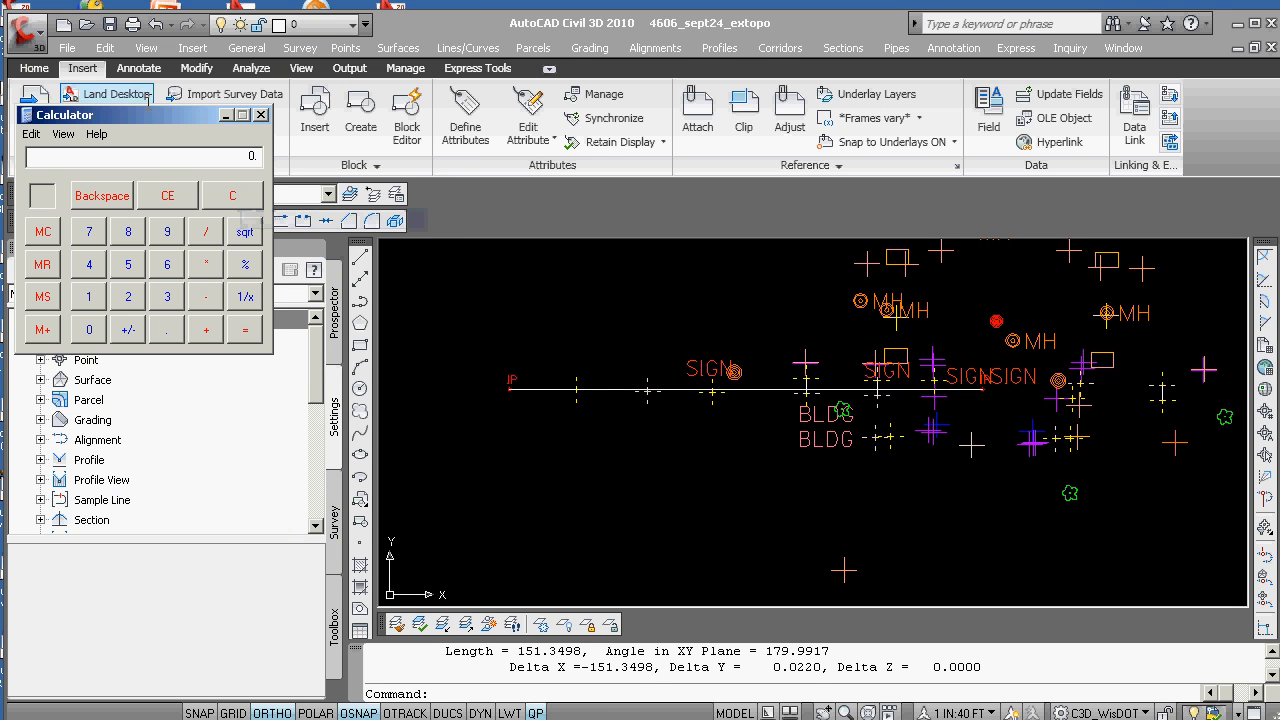
mouse_move(152, 110)
mouse_down()
mouse_move(161, 131)
mouse_move(484, 142)
mouse_up()
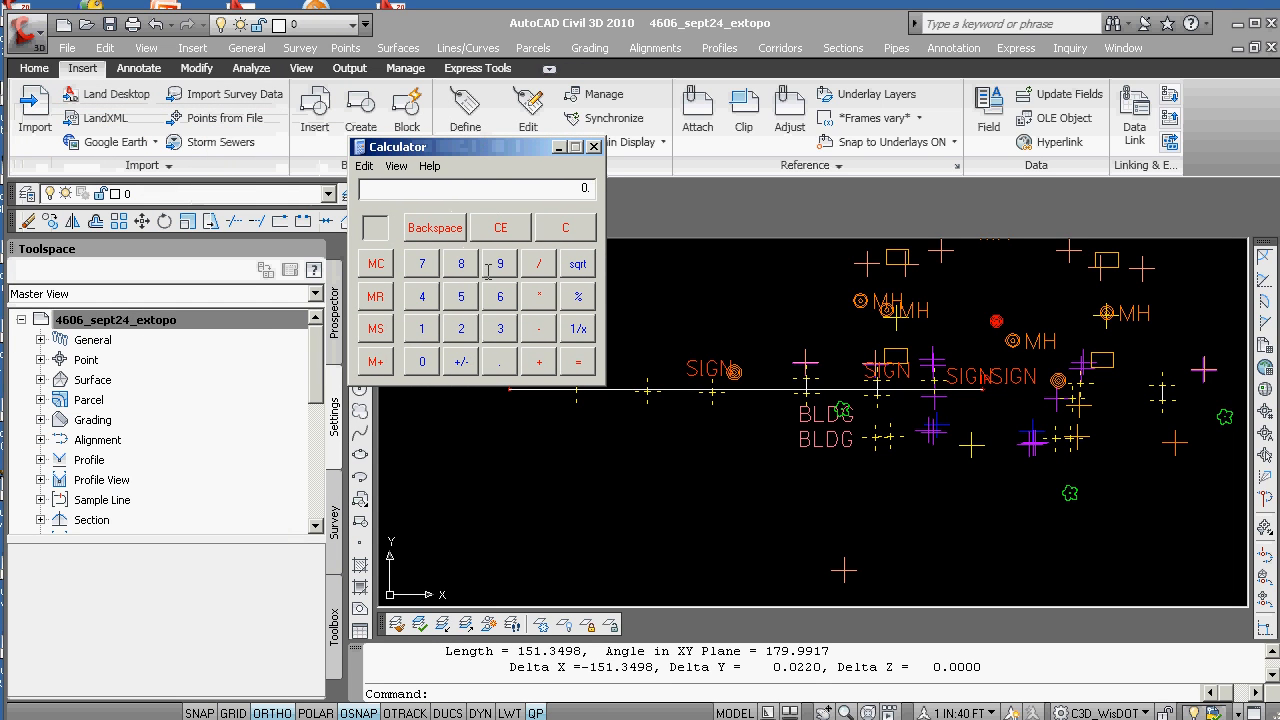
Divide 2.41 by 151 in the Calculator.
click(461, 329)
click(422, 296)
click(422, 328)
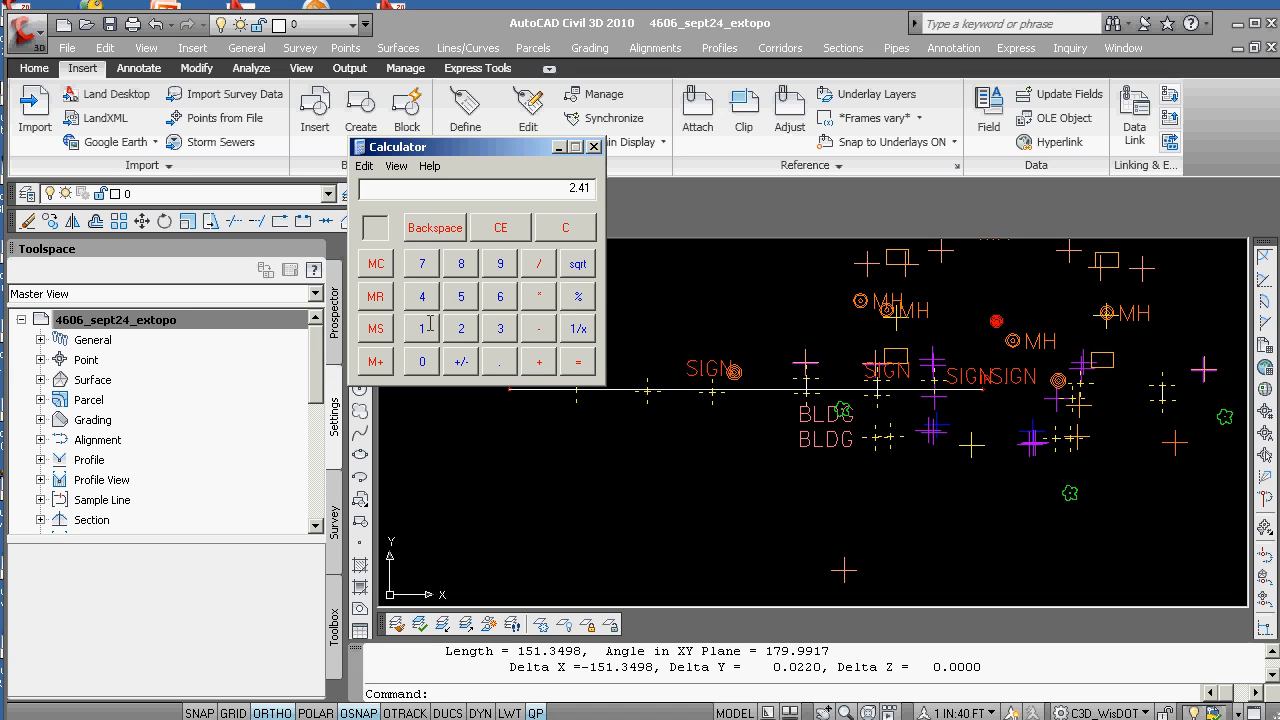
click(532, 264)
click(422, 328)
click(422, 328)
click(570, 361)
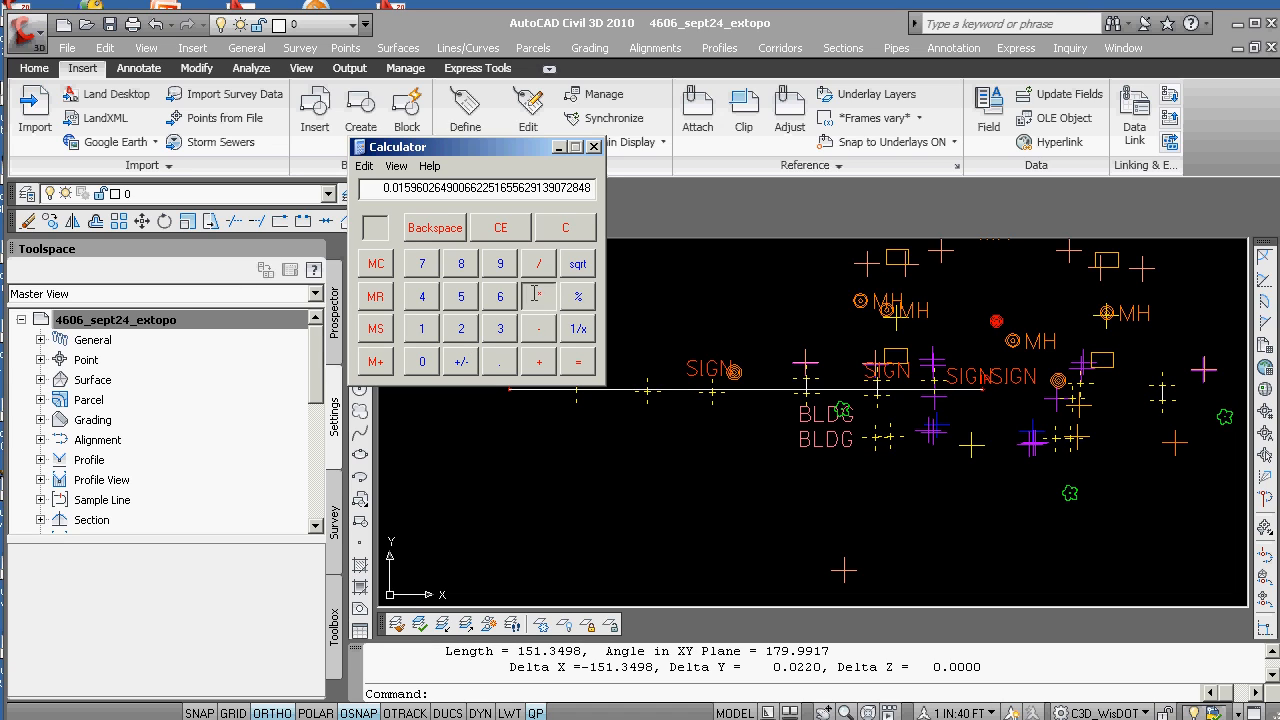
Multiply the quotient by 180 and divide the product by 3.1417 in the Calculator, closing it once done.
click(422, 328)
click(452, 259)
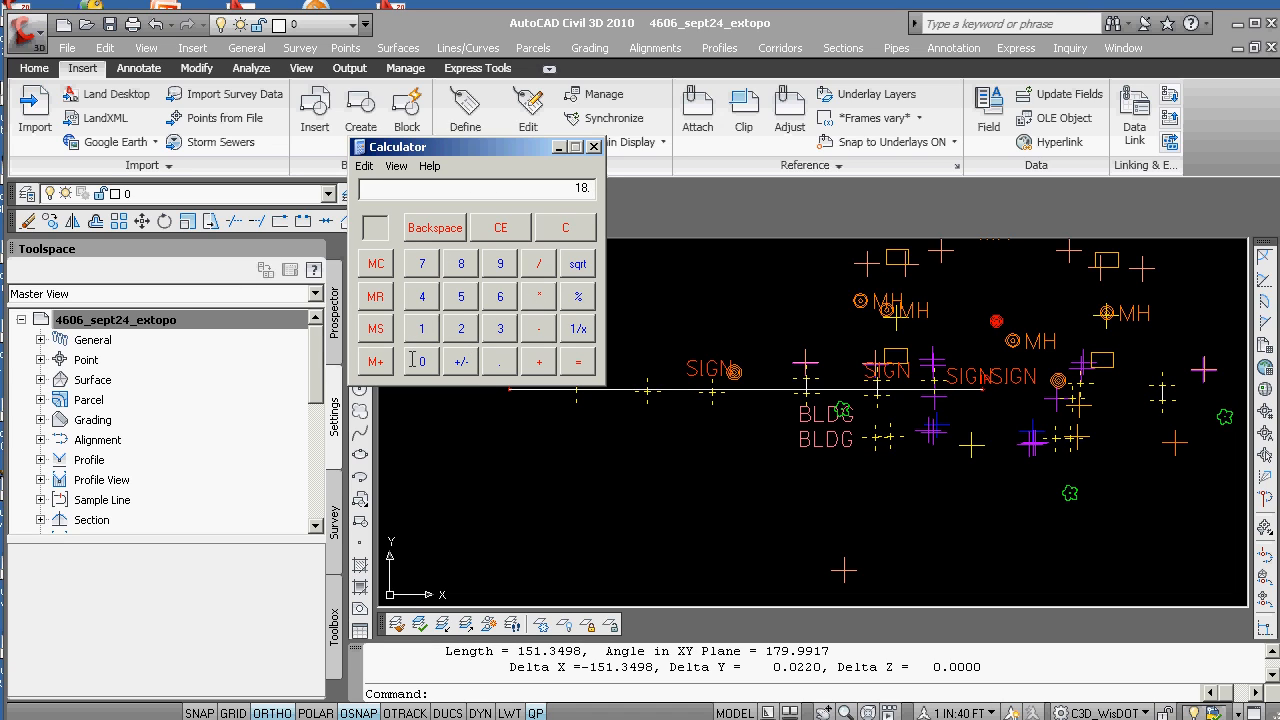
click(578, 361)
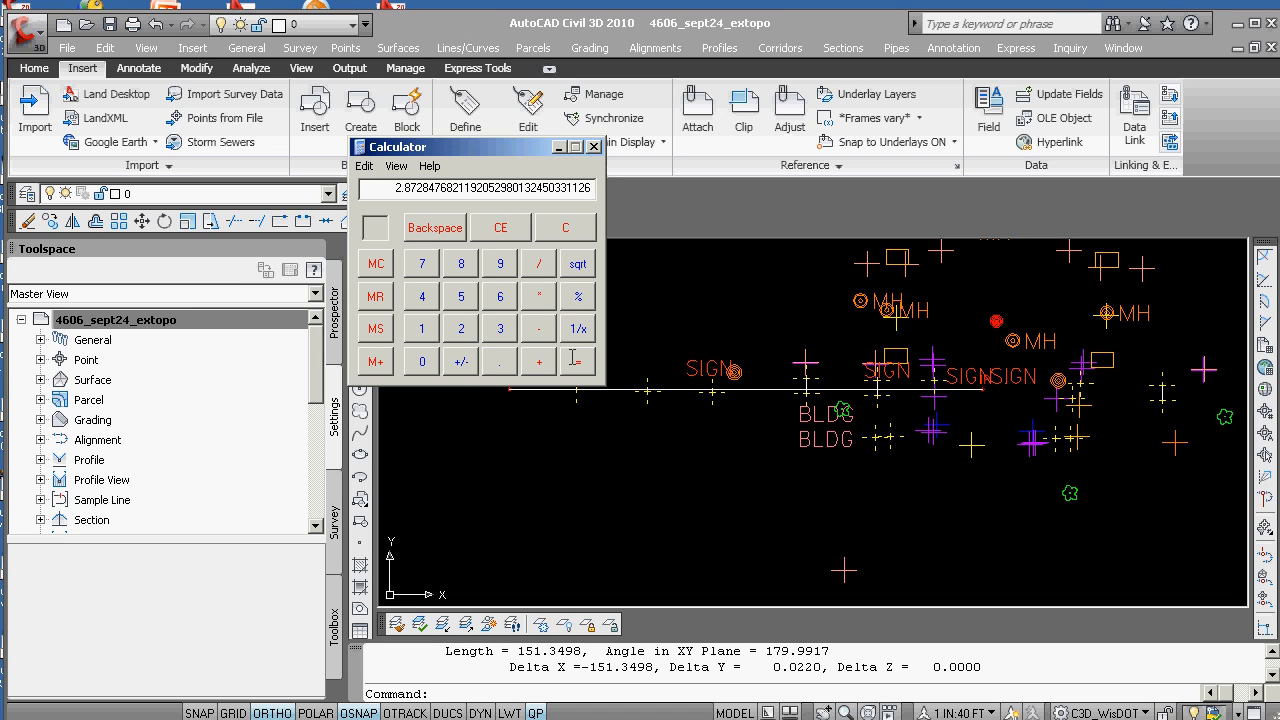
click(531, 263)
click(501, 330)
click(421, 330)
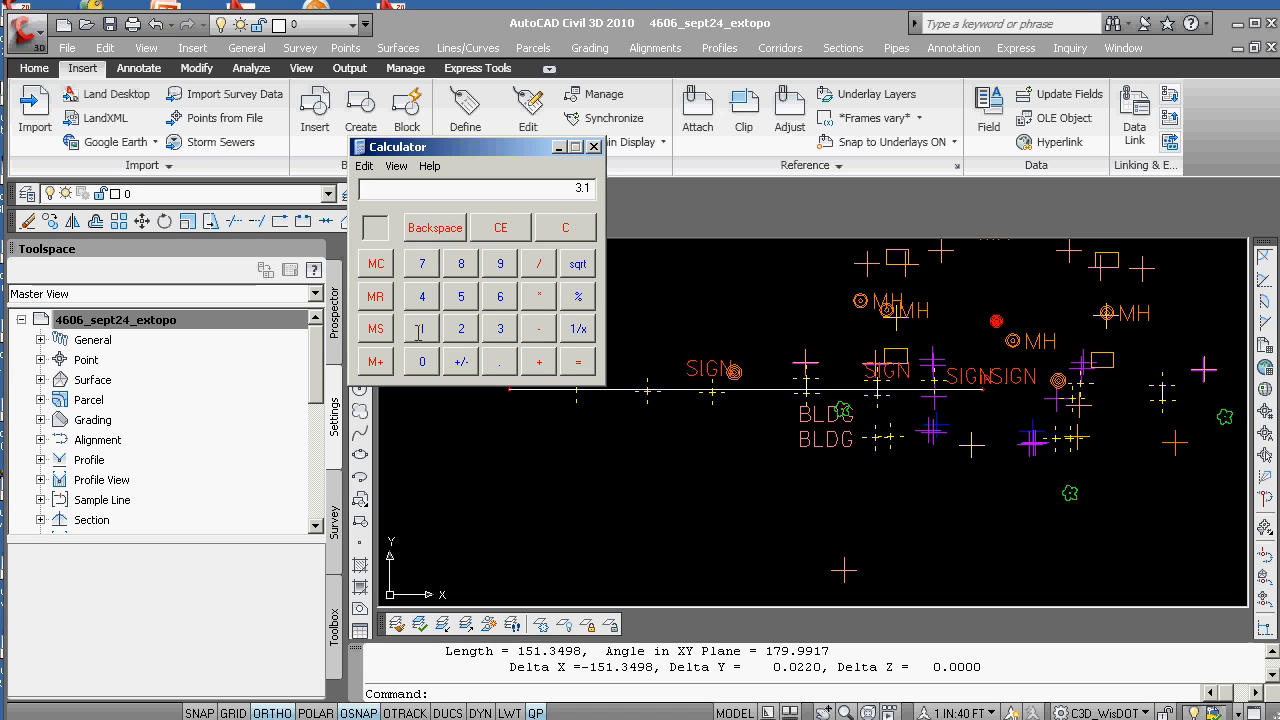
click(422, 297)
click(421, 330)
click(421, 264)
click(581, 362)
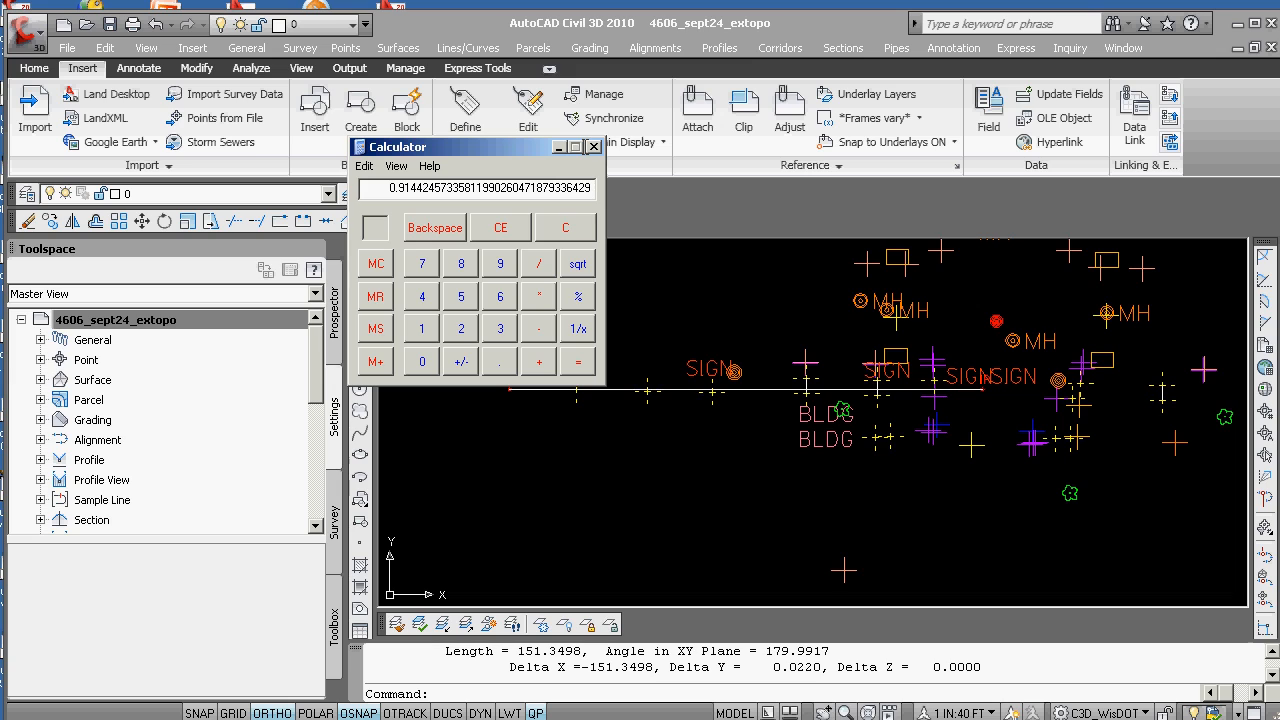
click(595, 147)
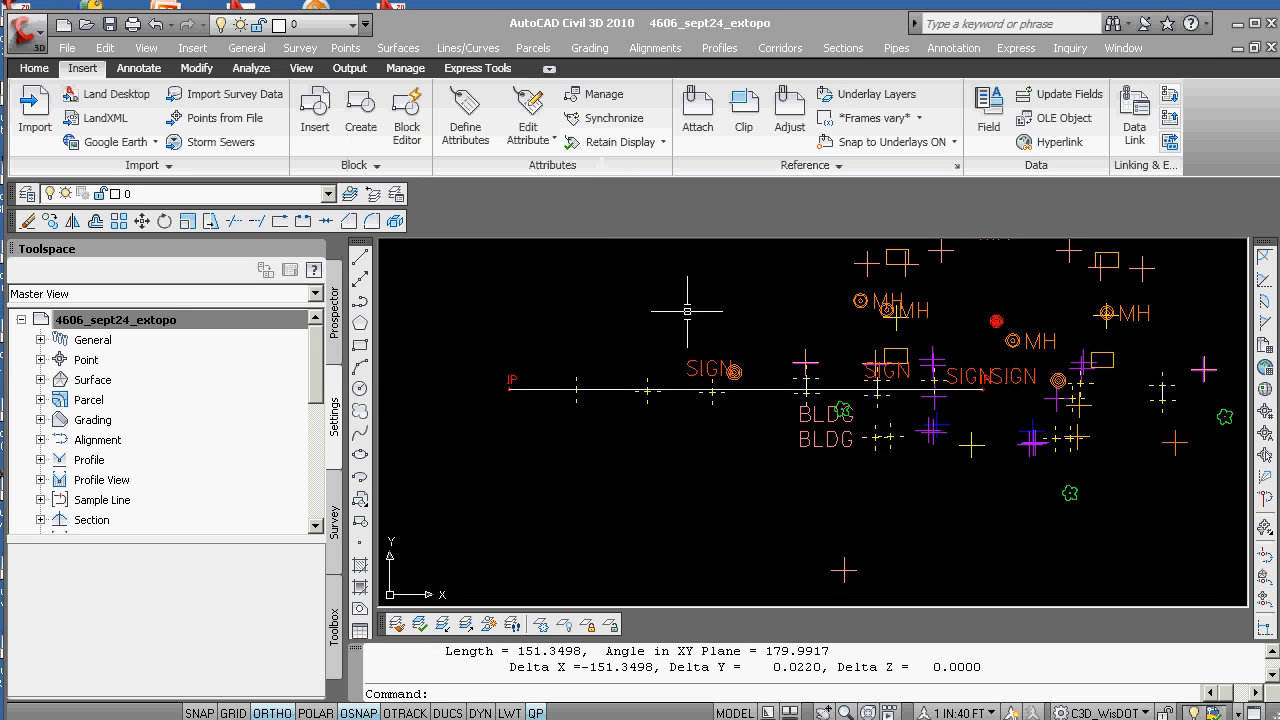
Erase the long line that runs to the western IP point.
click(592, 452)
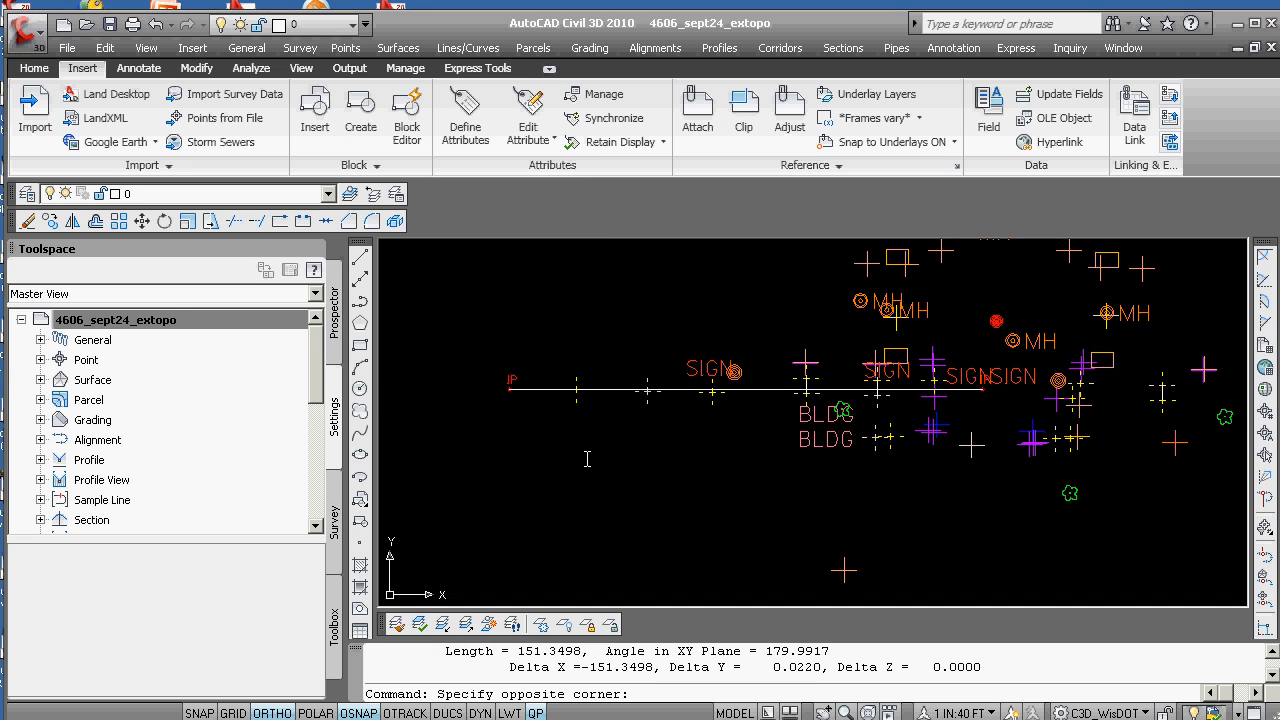
key(Escape)
scroll(605, 460, down, 3)
text(e)
key(Return)
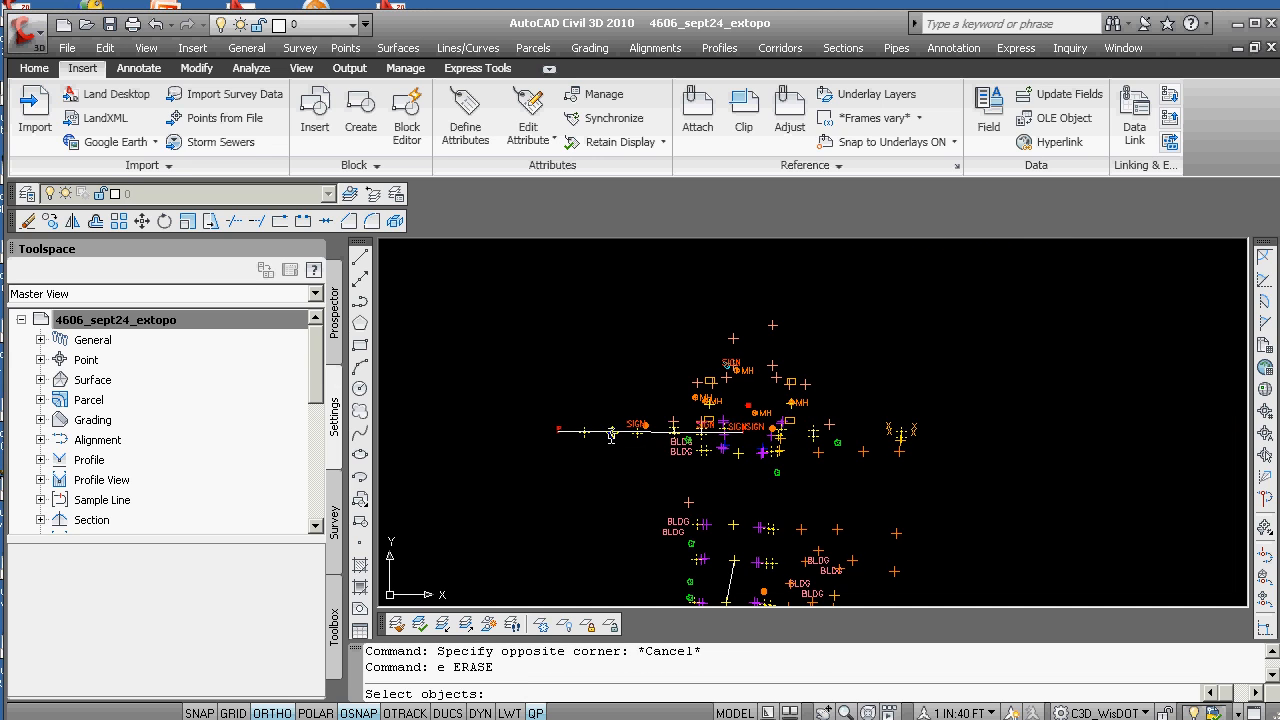
click(610, 431)
key(Return)
Erase the short slanted line between the two yellow points in the middle of the site.
scroll(654, 536, up, 5)
text(e)
key(Return)
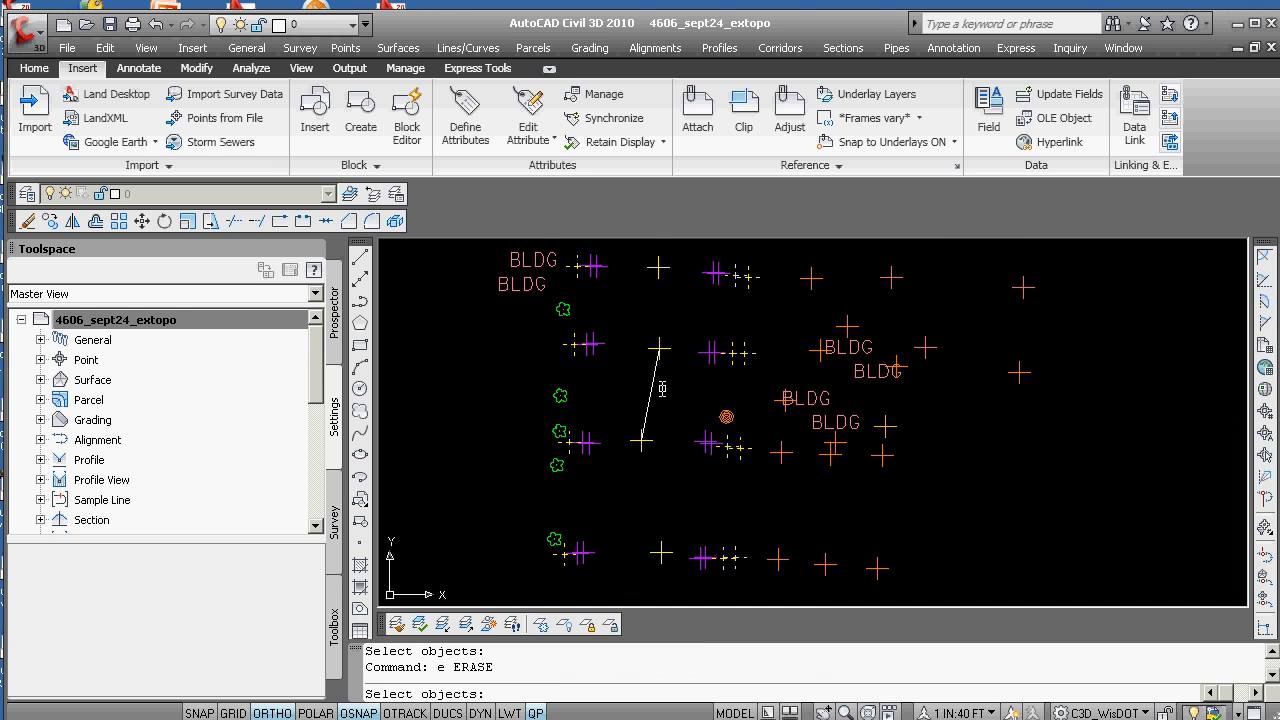
click(651, 384)
key(Return)
With object snap and ortho off, start a polyline just outside the survey points, from the western tip down the west side and around the south end.
scroll(622, 403, down, 2)
scroll(622, 403, down, 2)
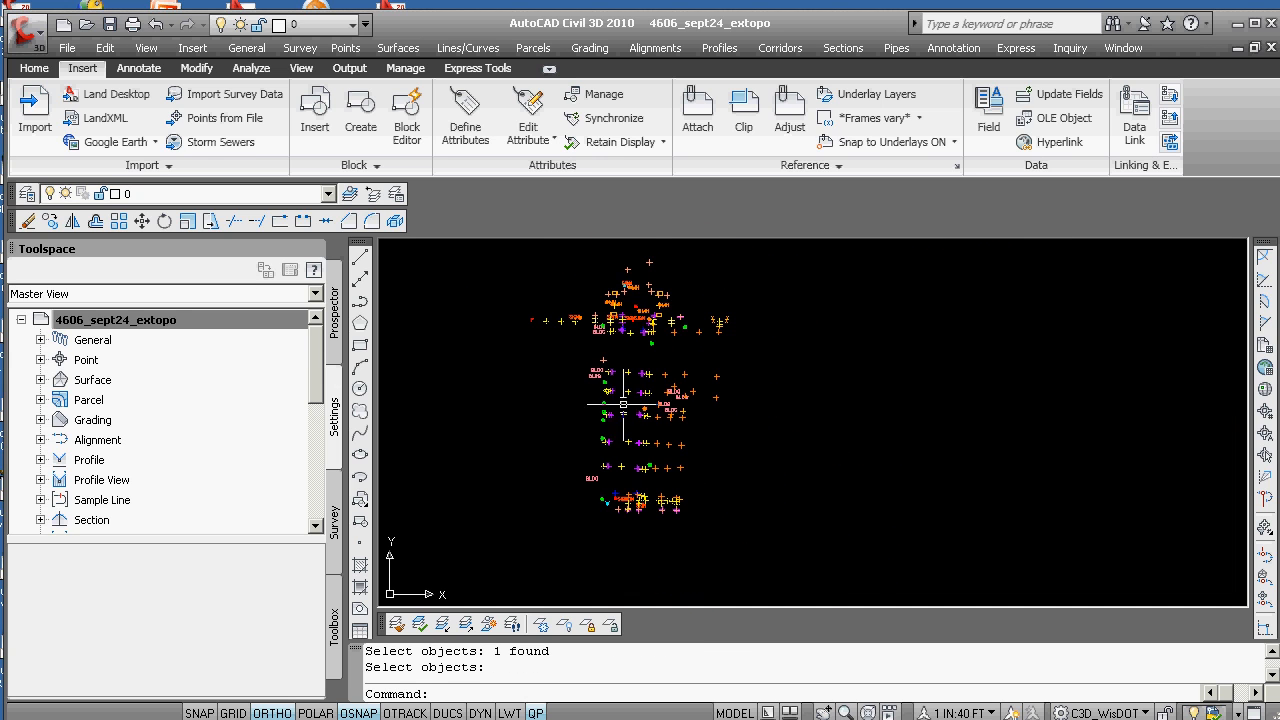
scroll(620, 472, up, 3)
scroll(620, 471, down, 2)
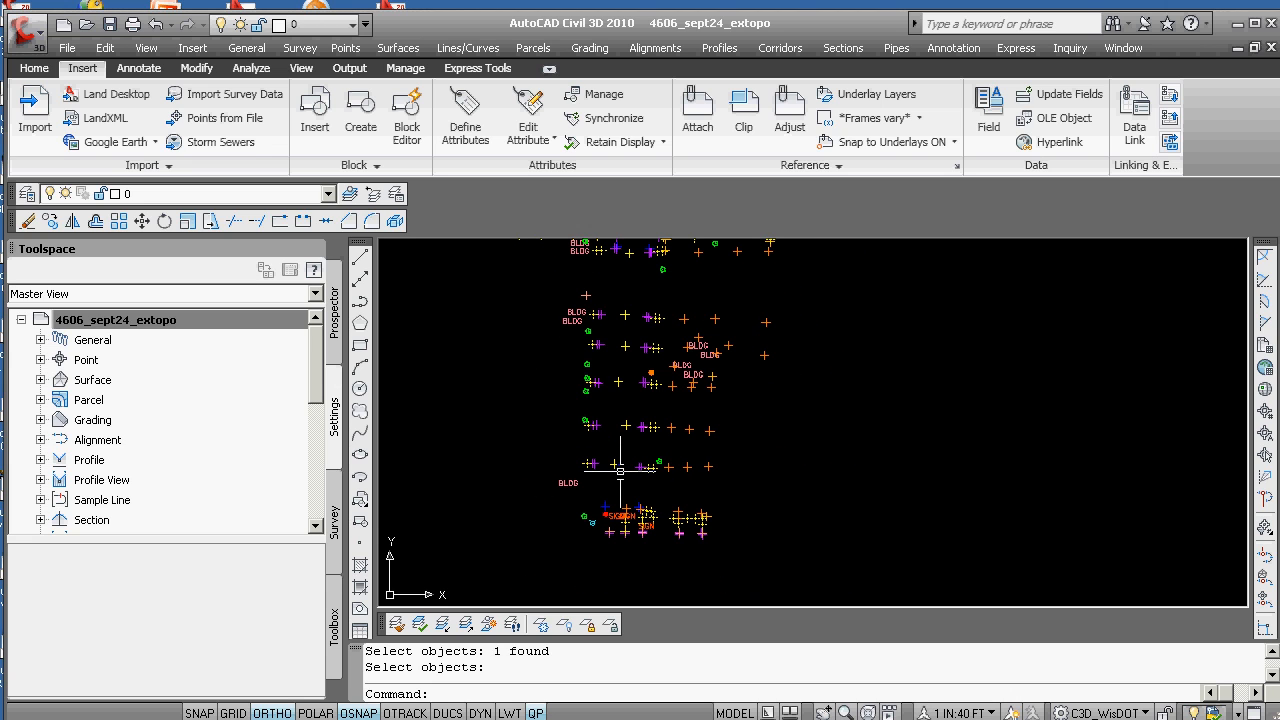
scroll(620, 470, down, 3)
scroll(641, 483, up, 2)
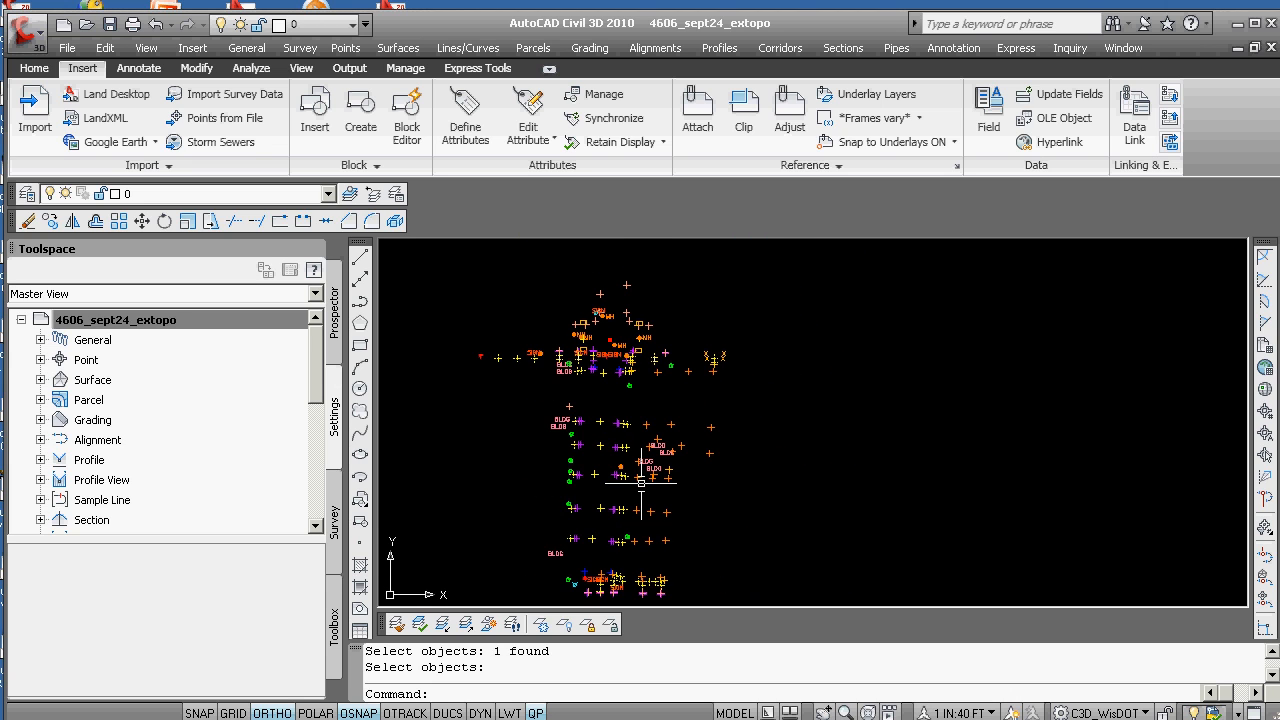
scroll(655, 472, down, 3)
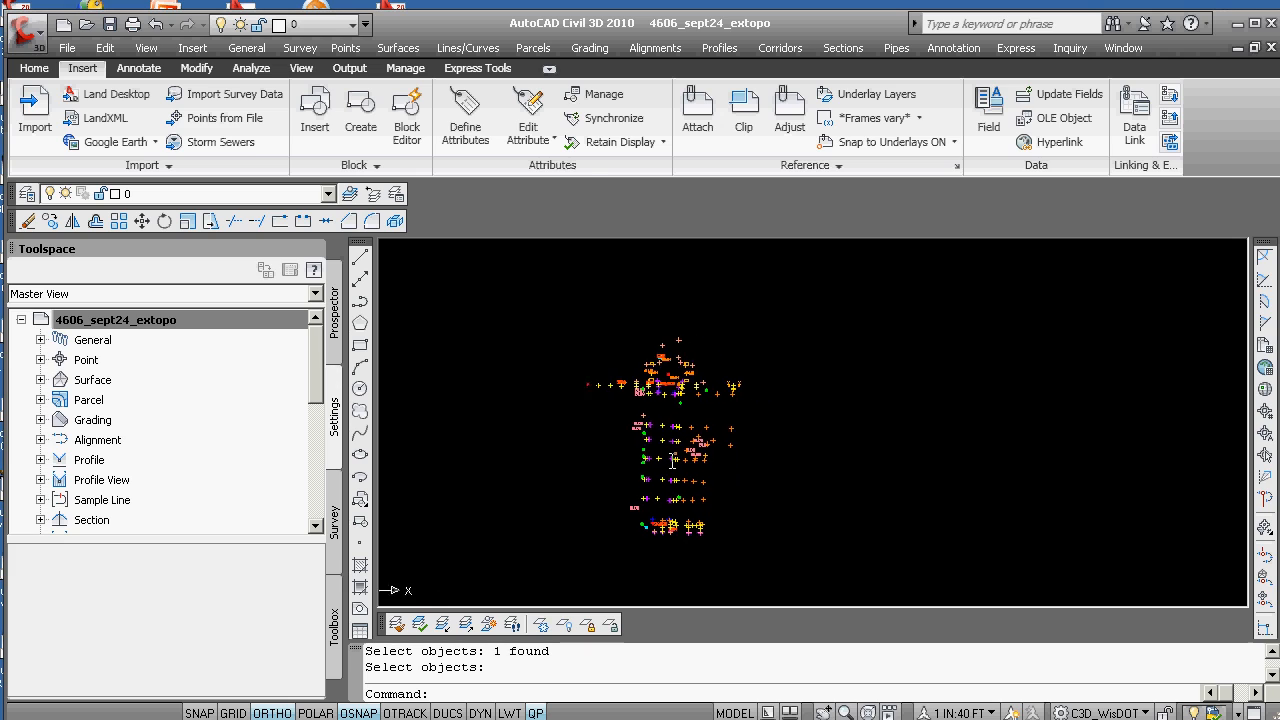
middle_drag(672, 462, 608, 457)
text(line)
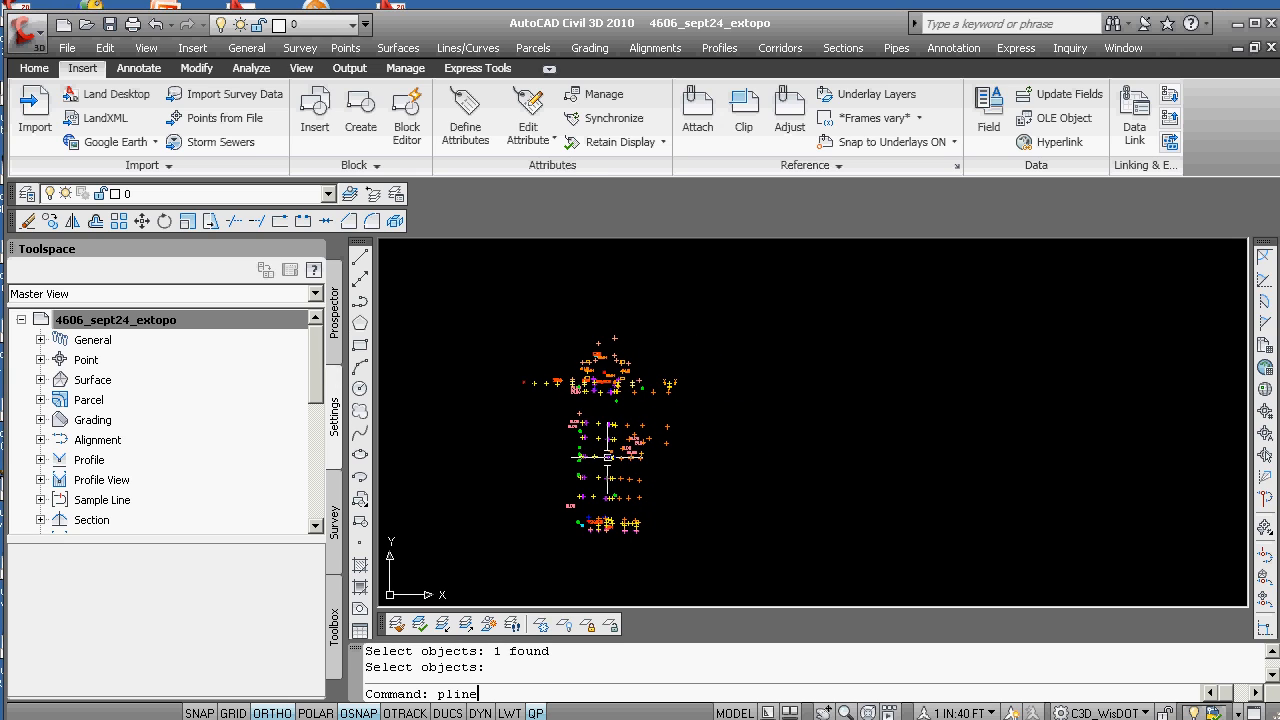
key(Return)
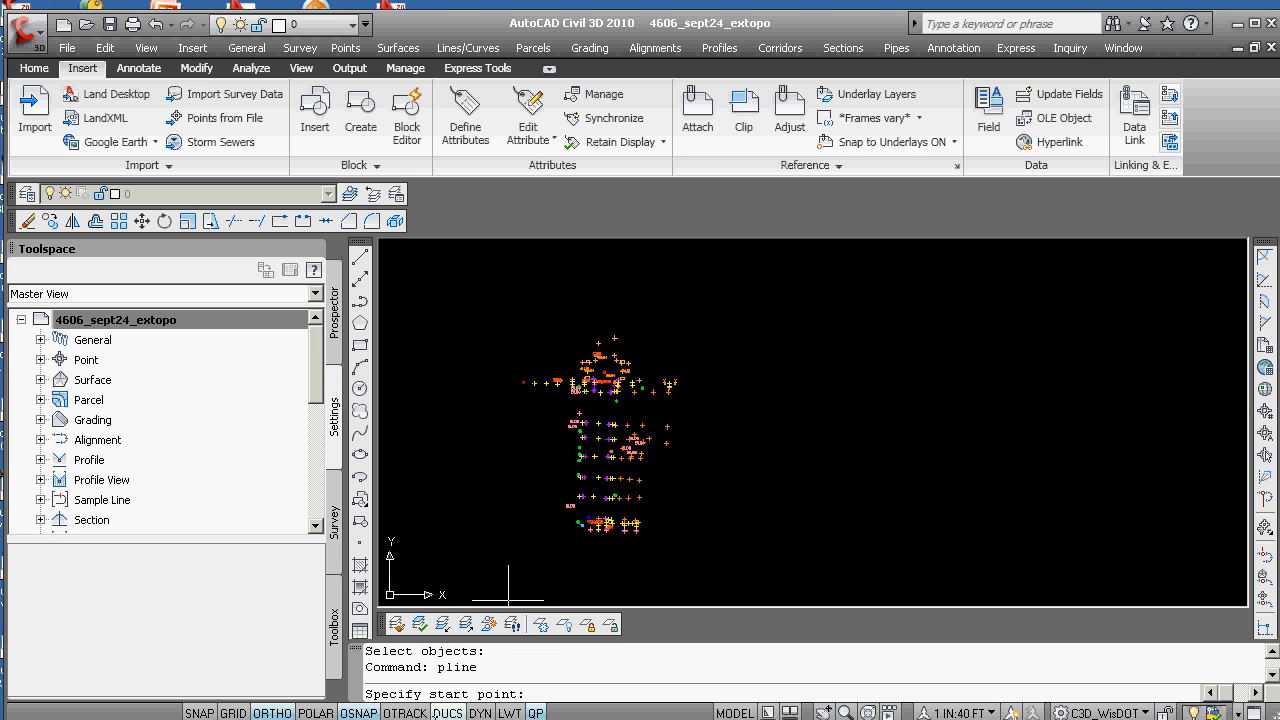
key(F3)
key(F8)
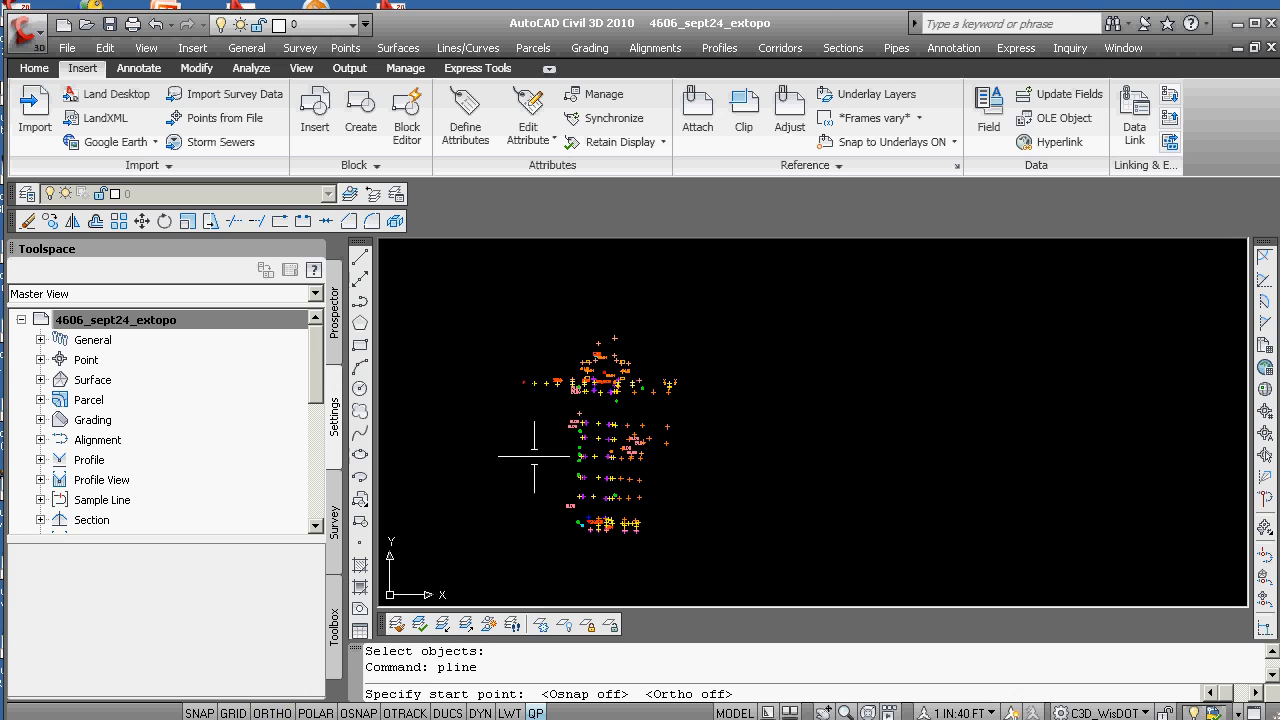
click(522, 390)
click(567, 397)
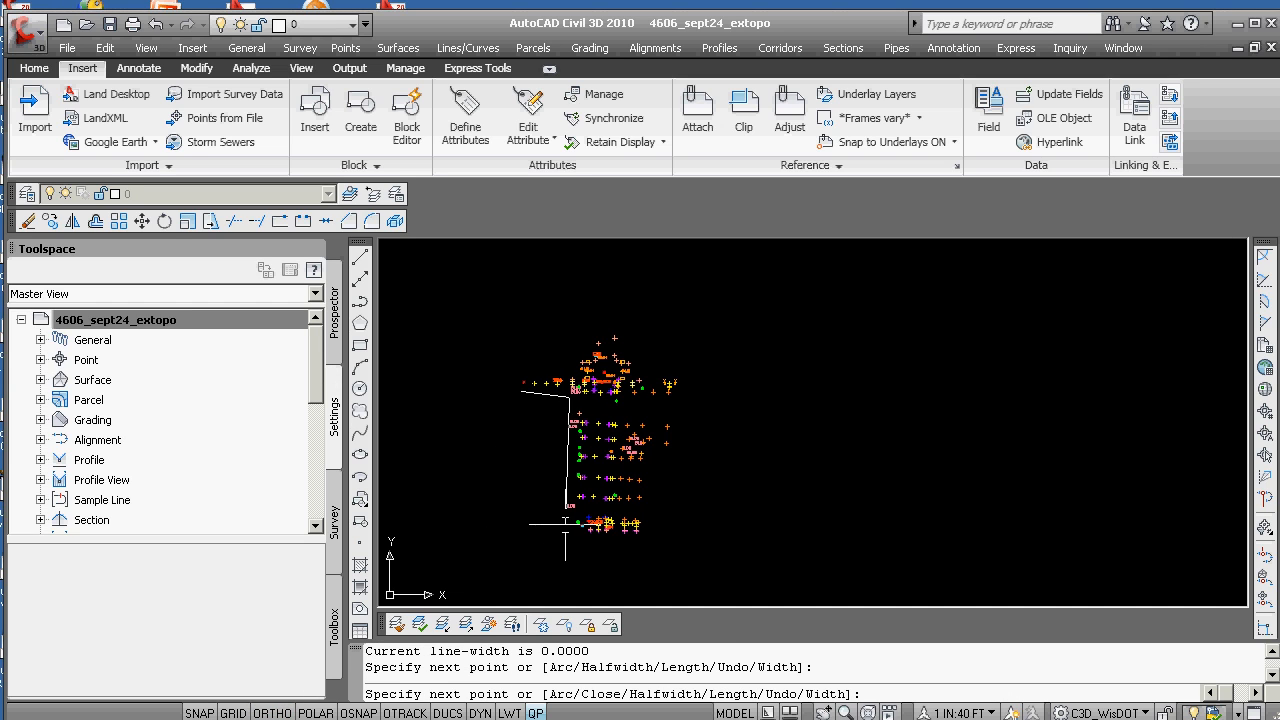
click(562, 520)
click(604, 540)
click(650, 534)
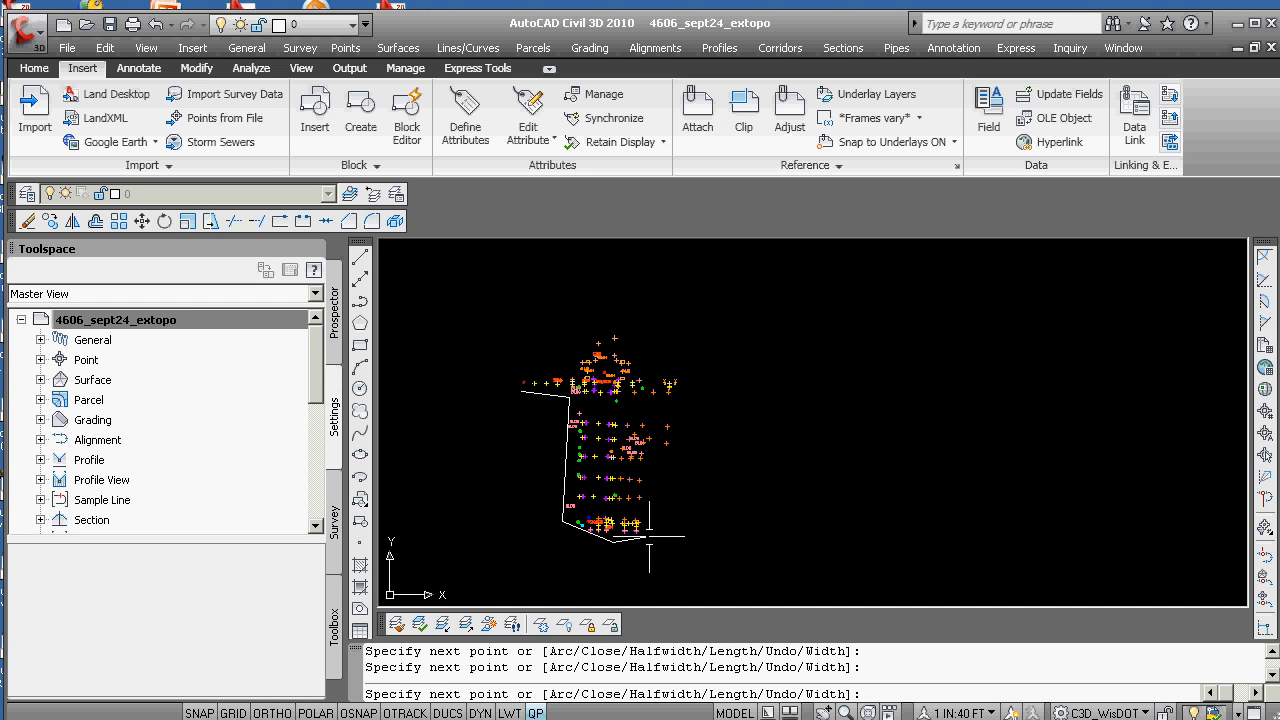
Continue the boundary polyline up the east side and around the northern points, and close it at its start point.
click(654, 451)
click(682, 448)
click(675, 414)
click(682, 377)
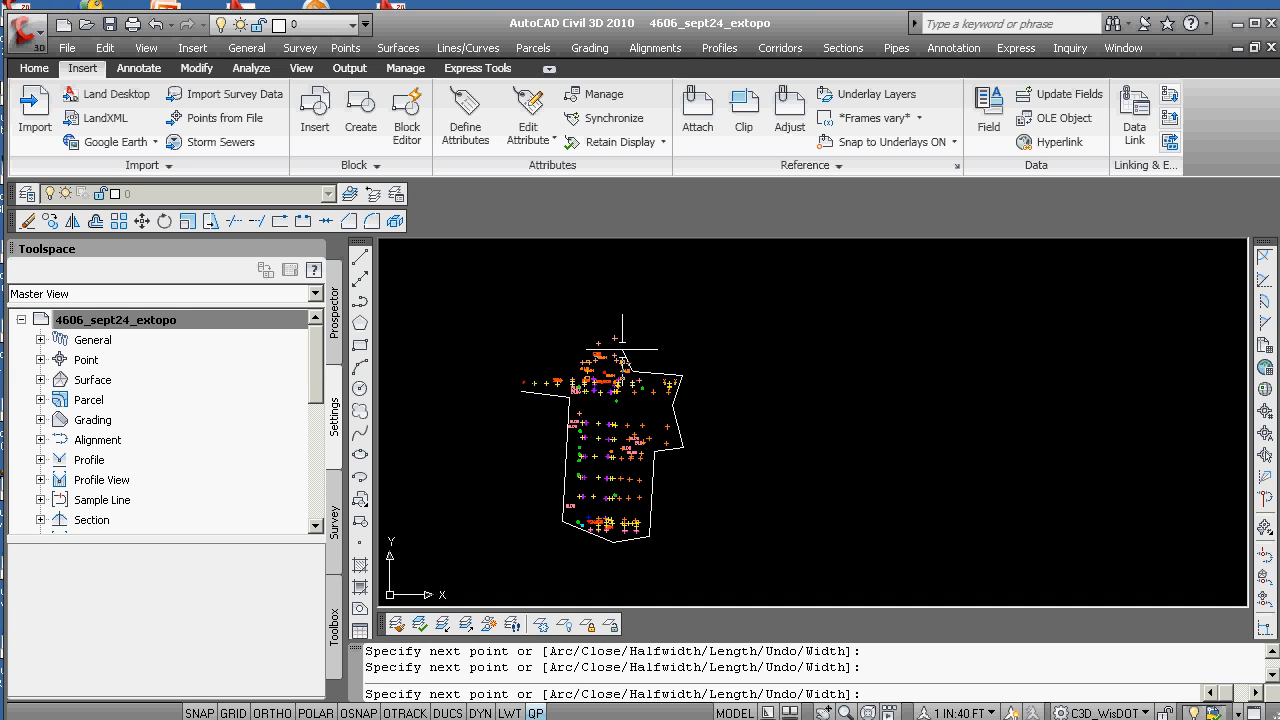
click(627, 368)
click(618, 326)
click(588, 326)
click(571, 372)
text(cl)
key(Return)
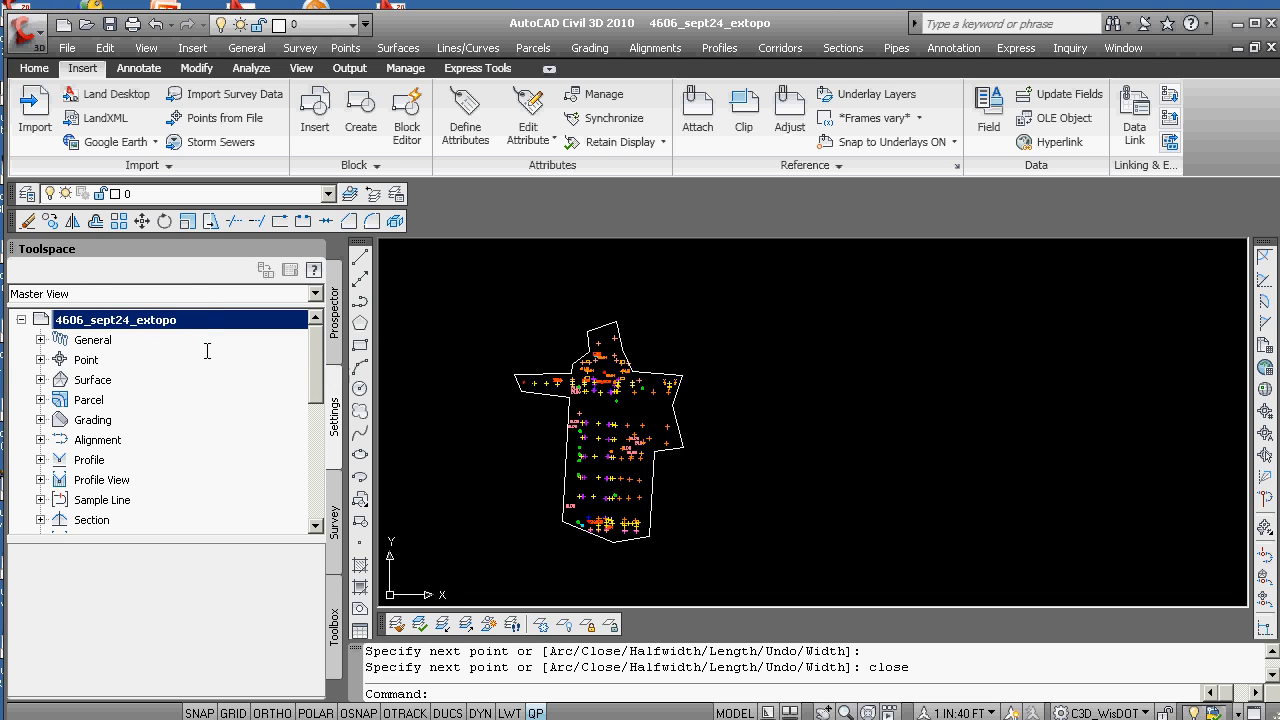
Review the units and coordinate zone in the drawing settings of 4606_sept24_extopo.
right_click(158, 326)
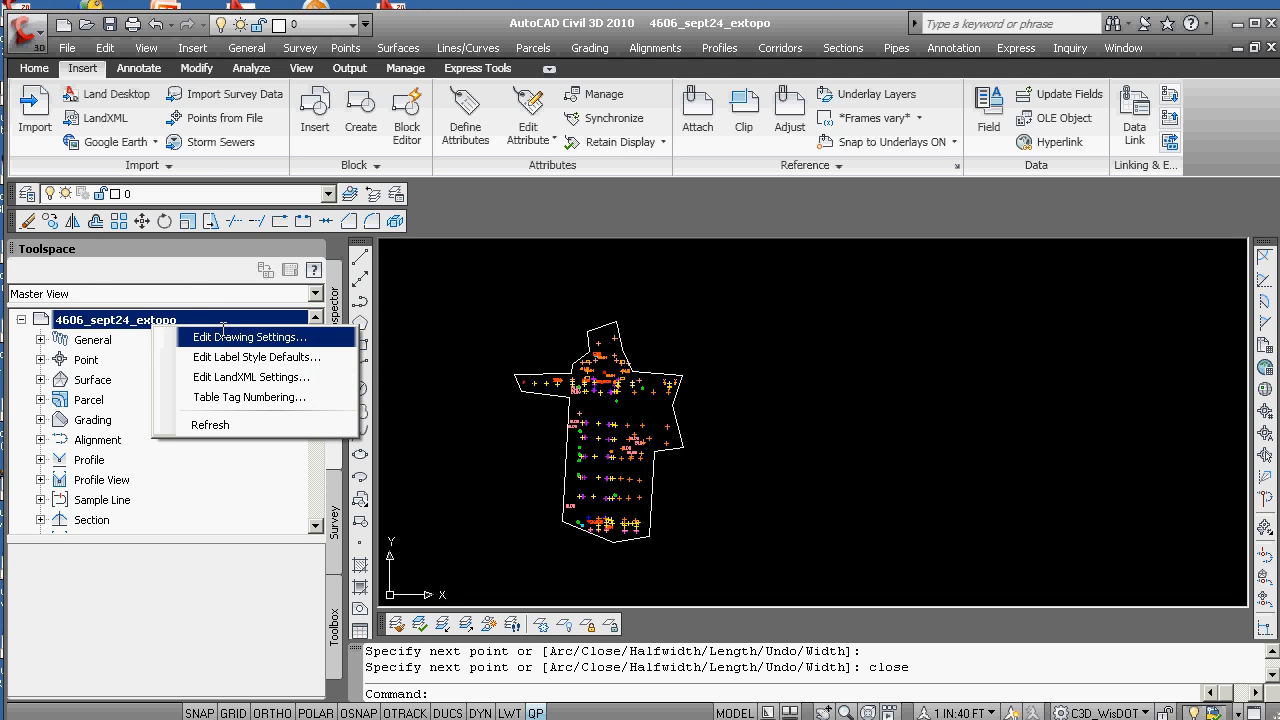
click(228, 337)
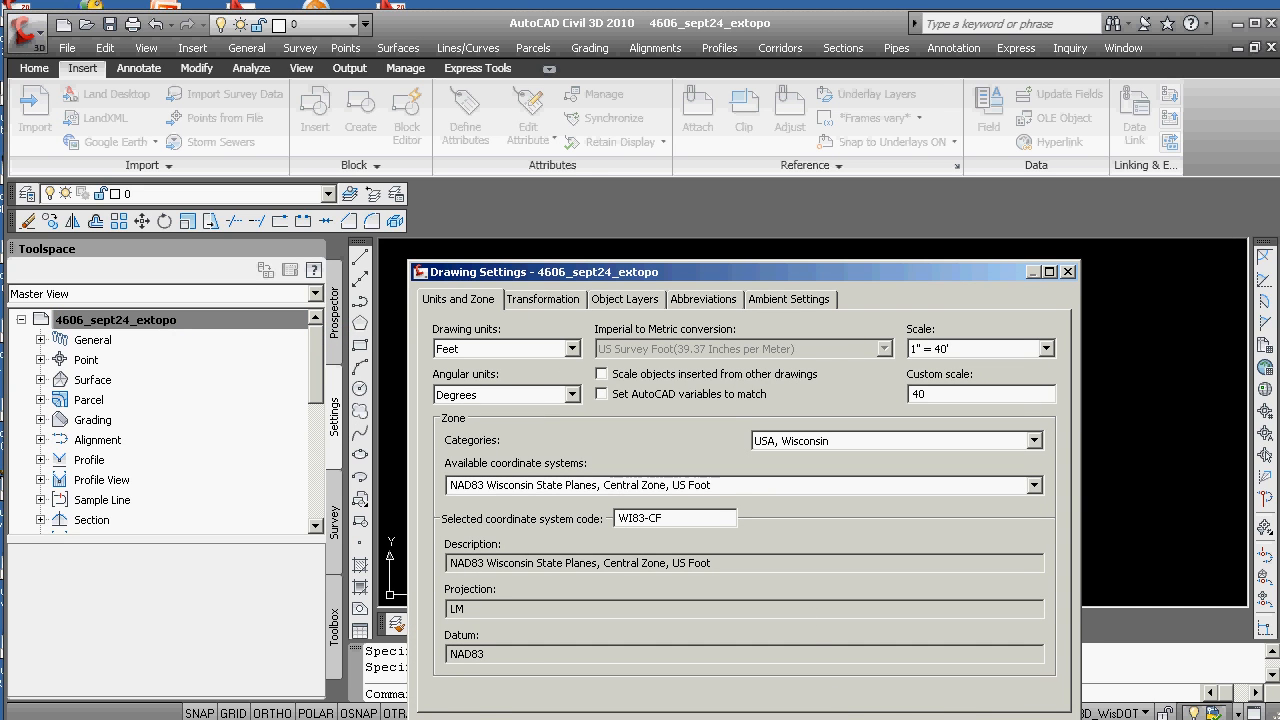
key(Return)
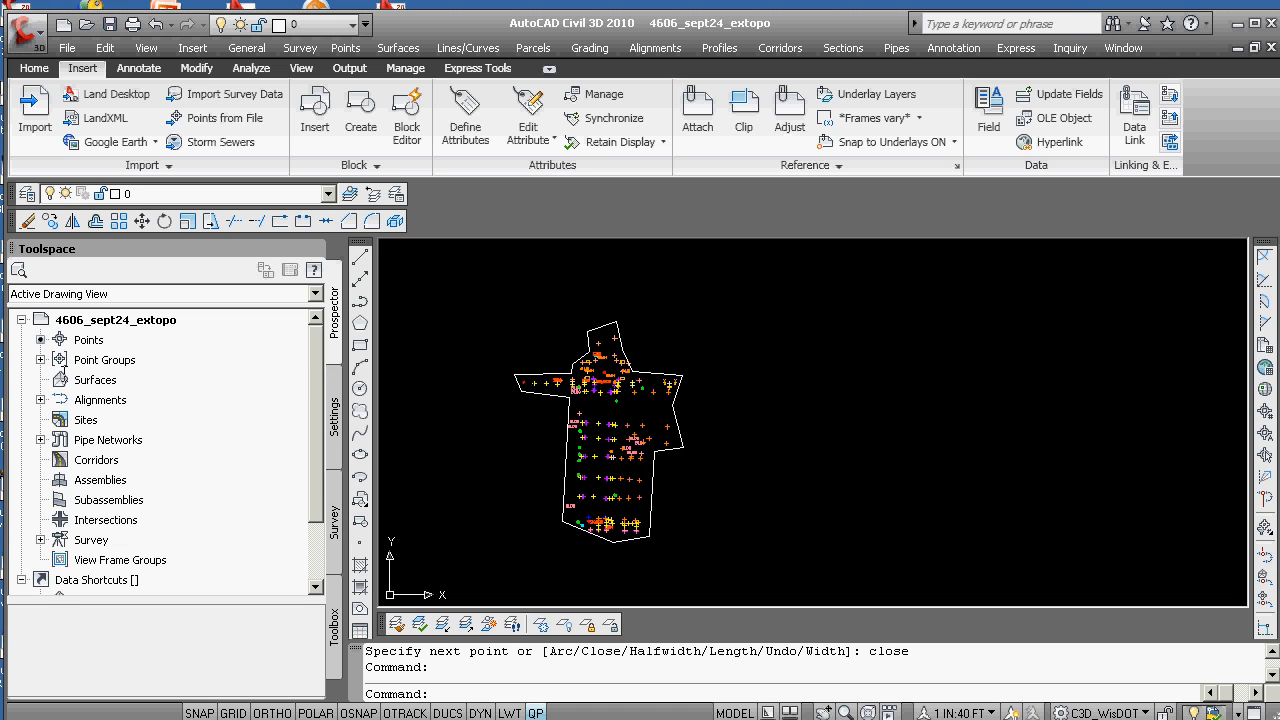
Create a TIN surface named 4606_sept24_extopo with the EX Border style.
right_click(90, 380)
click(140, 387)
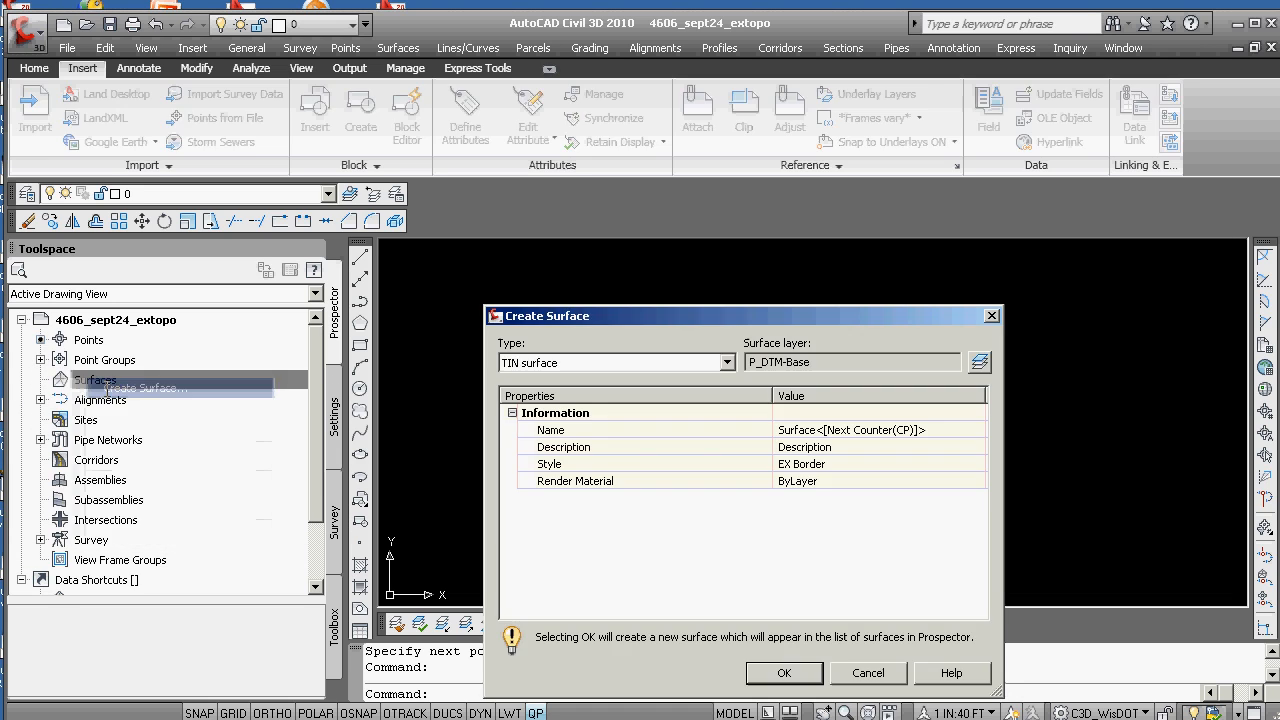
click(930, 429)
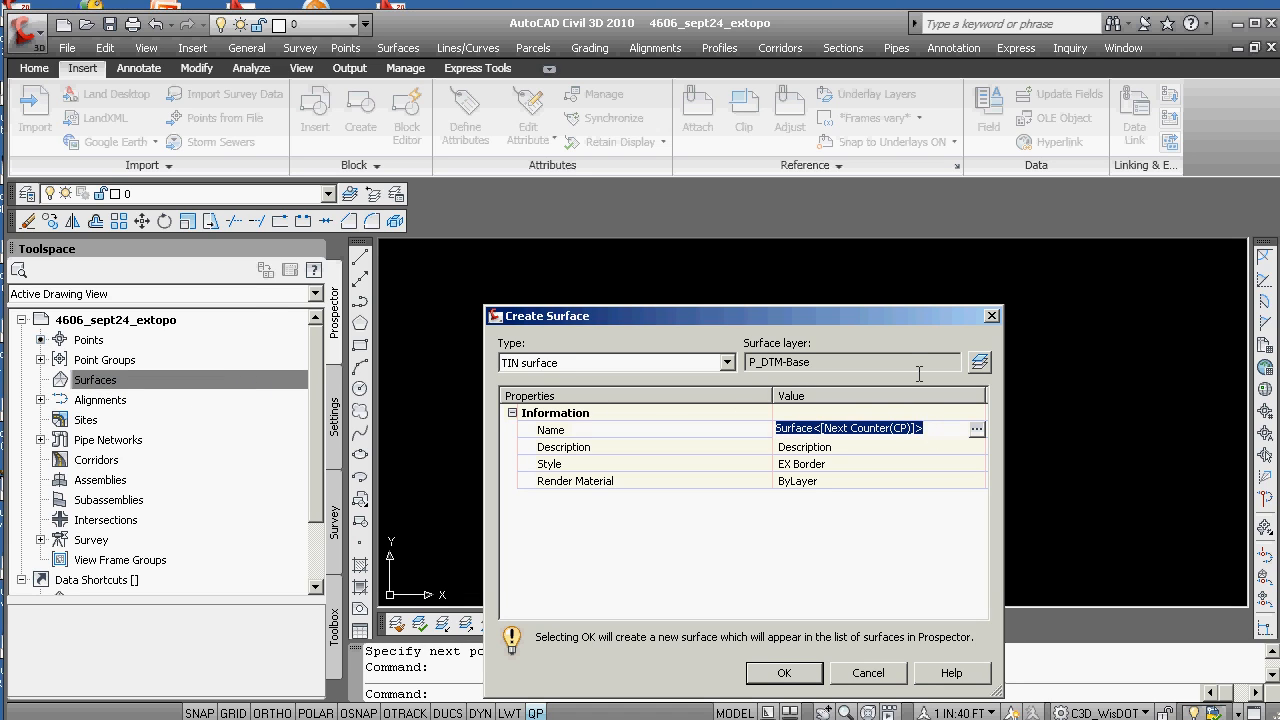
text(4606_s)
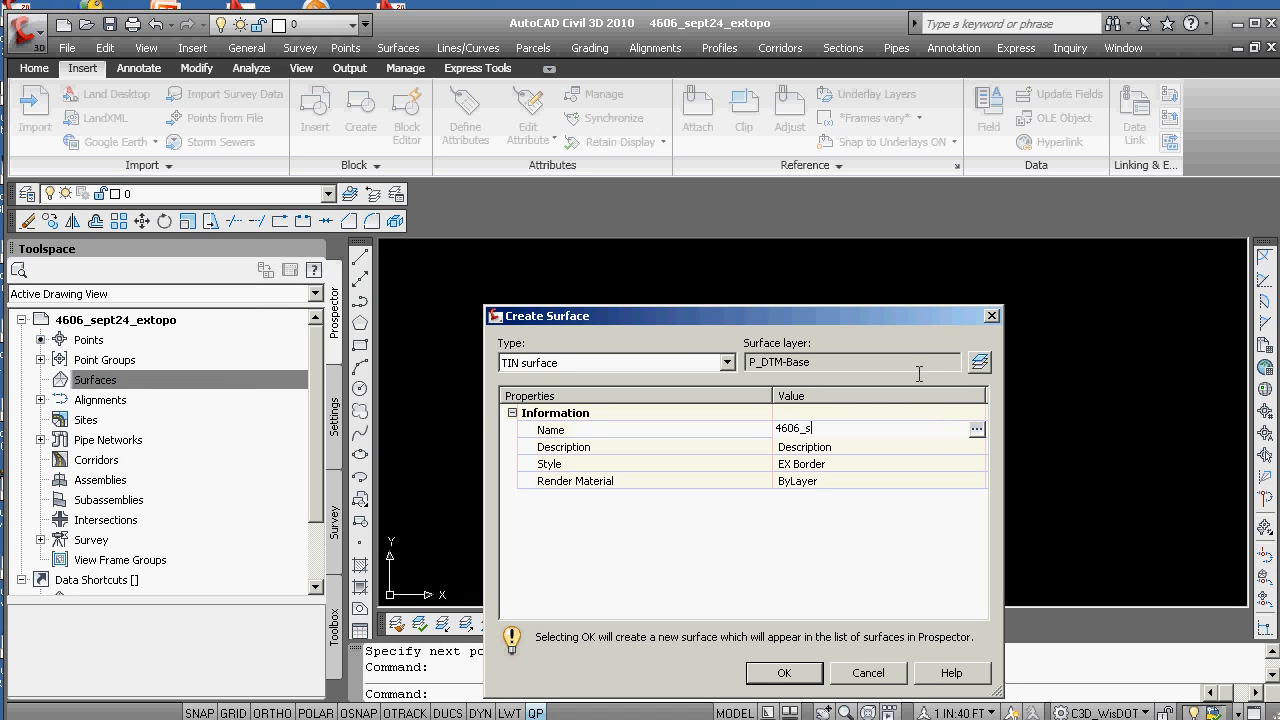
text(ept24_extopo)
click(784, 673)
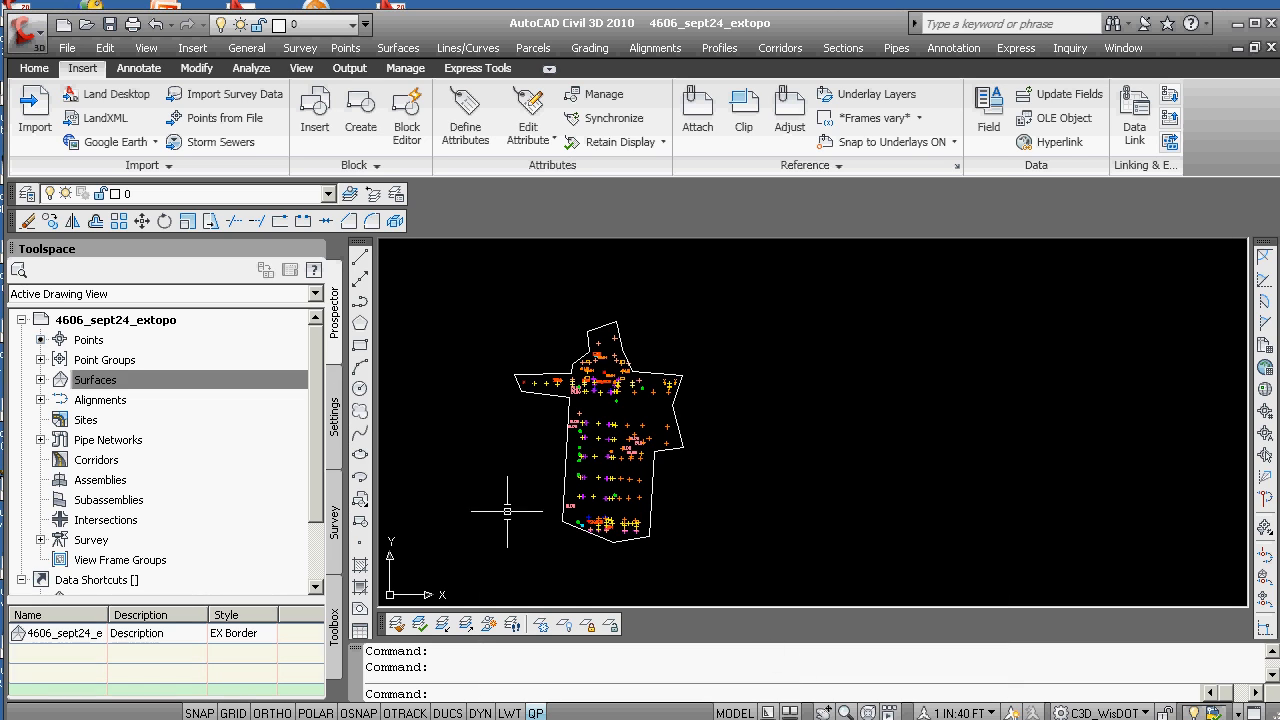
Add the _All Points point group to the definition of the 4606_sept24_extopo surface.
click(245, 381)
click(40, 380)
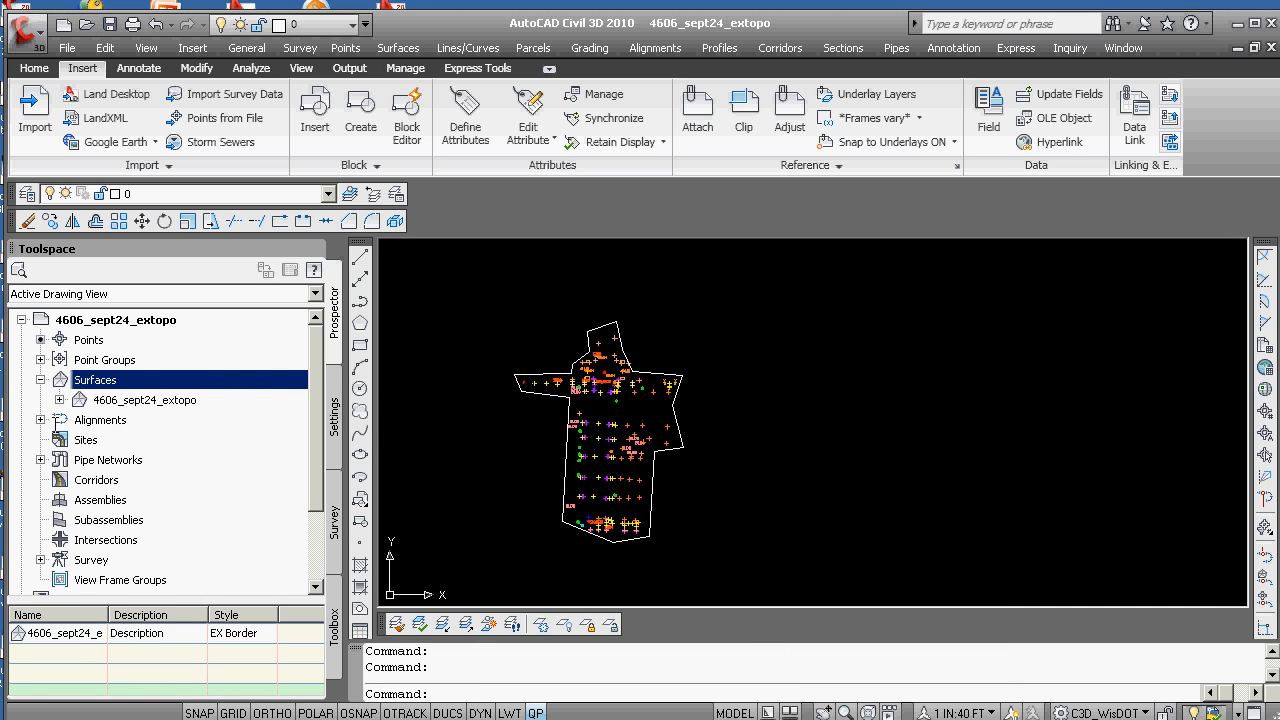
click(59, 400)
click(78, 460)
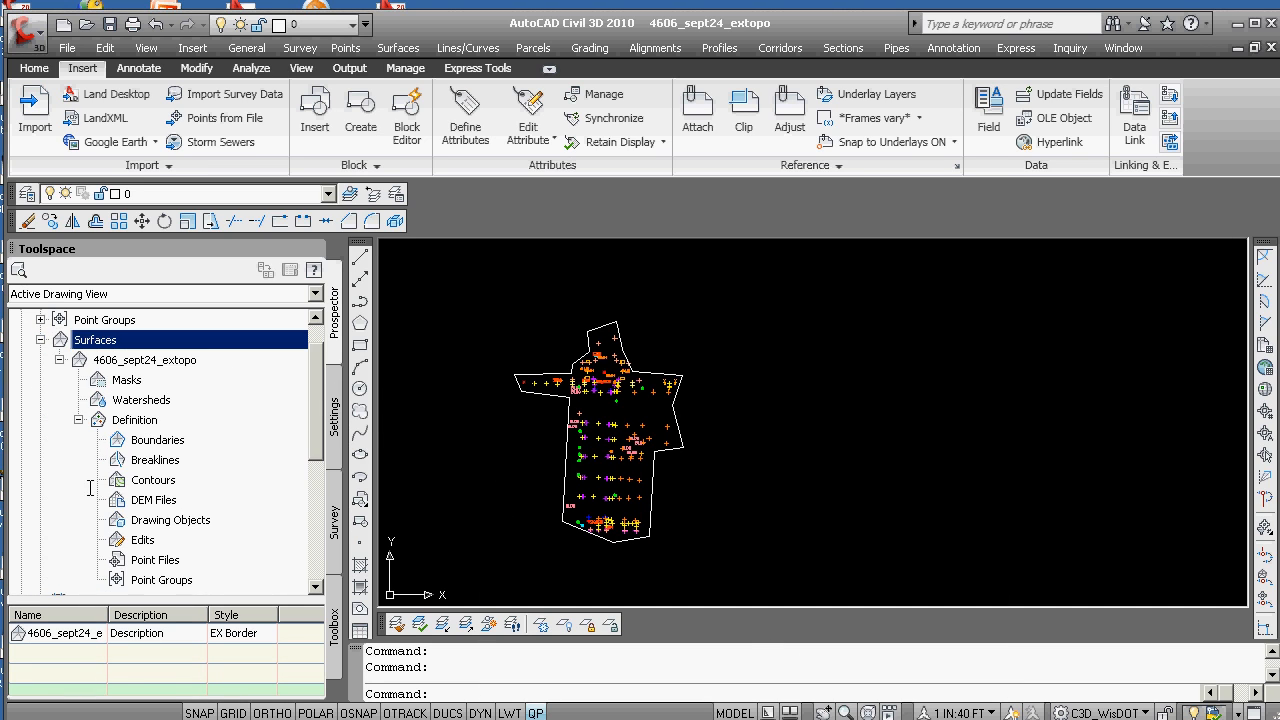
click(132, 580)
right_click(132, 580)
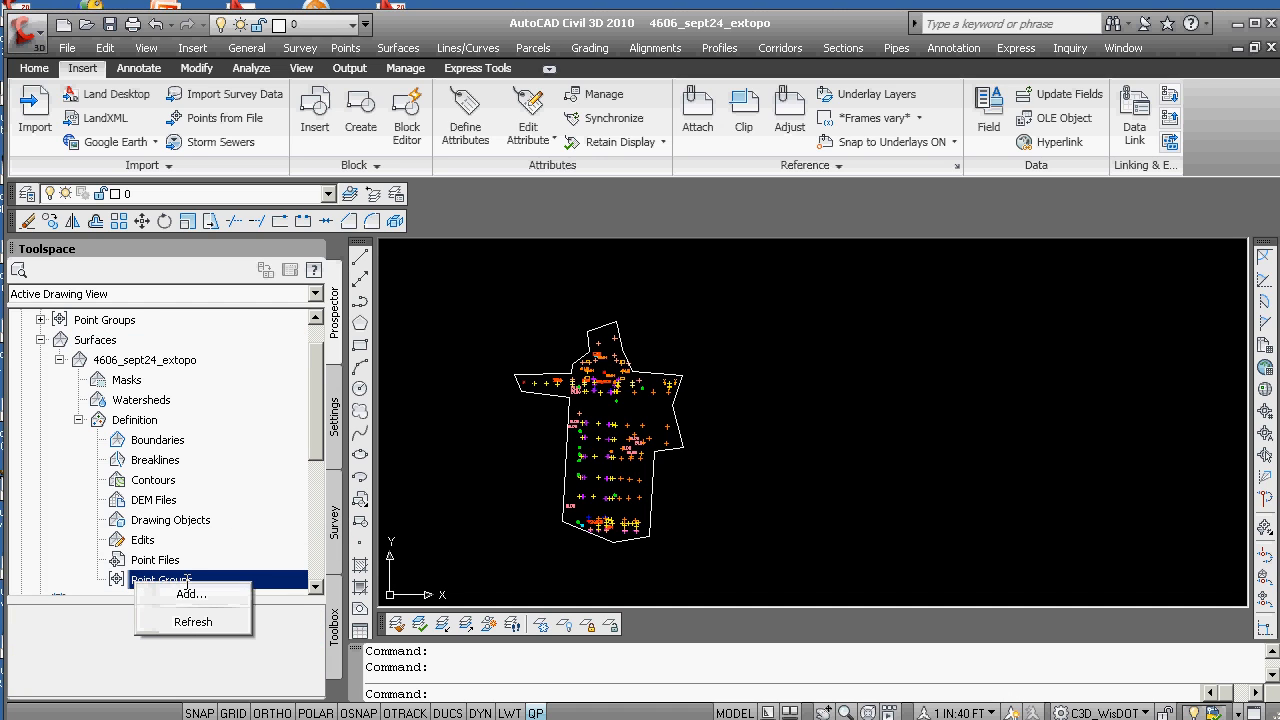
click(148, 590)
click(505, 411)
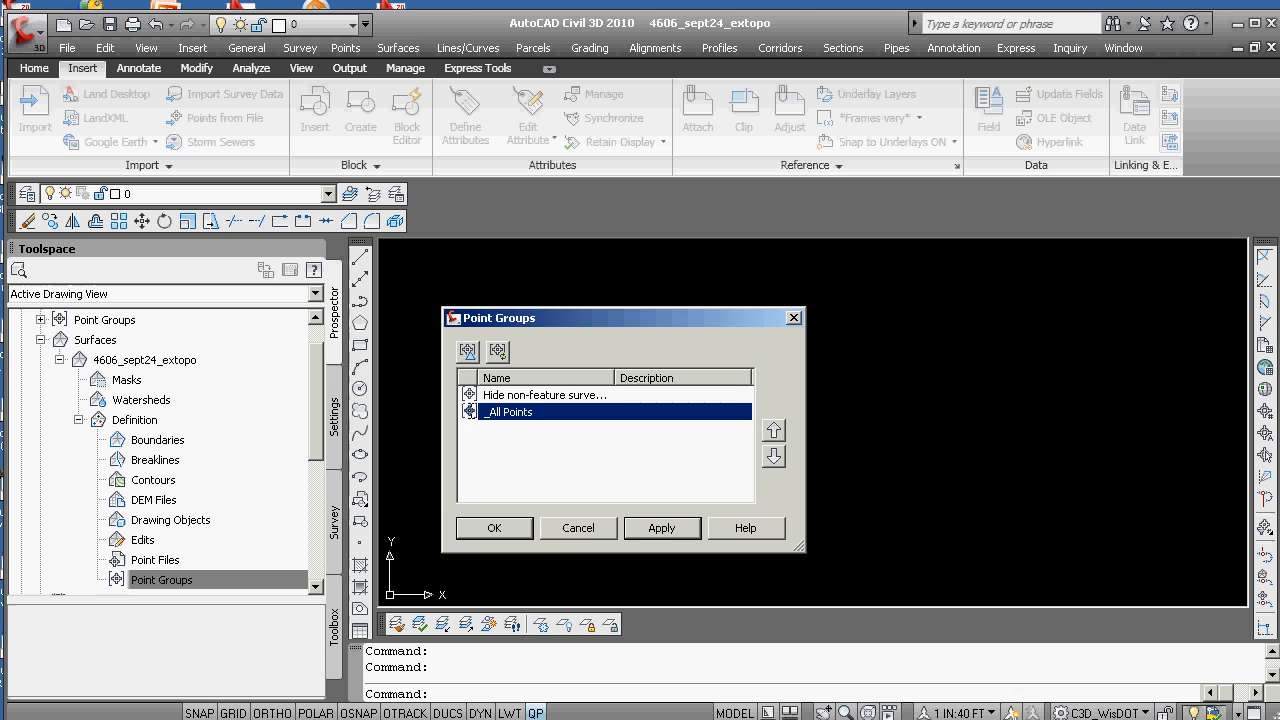
click(494, 528)
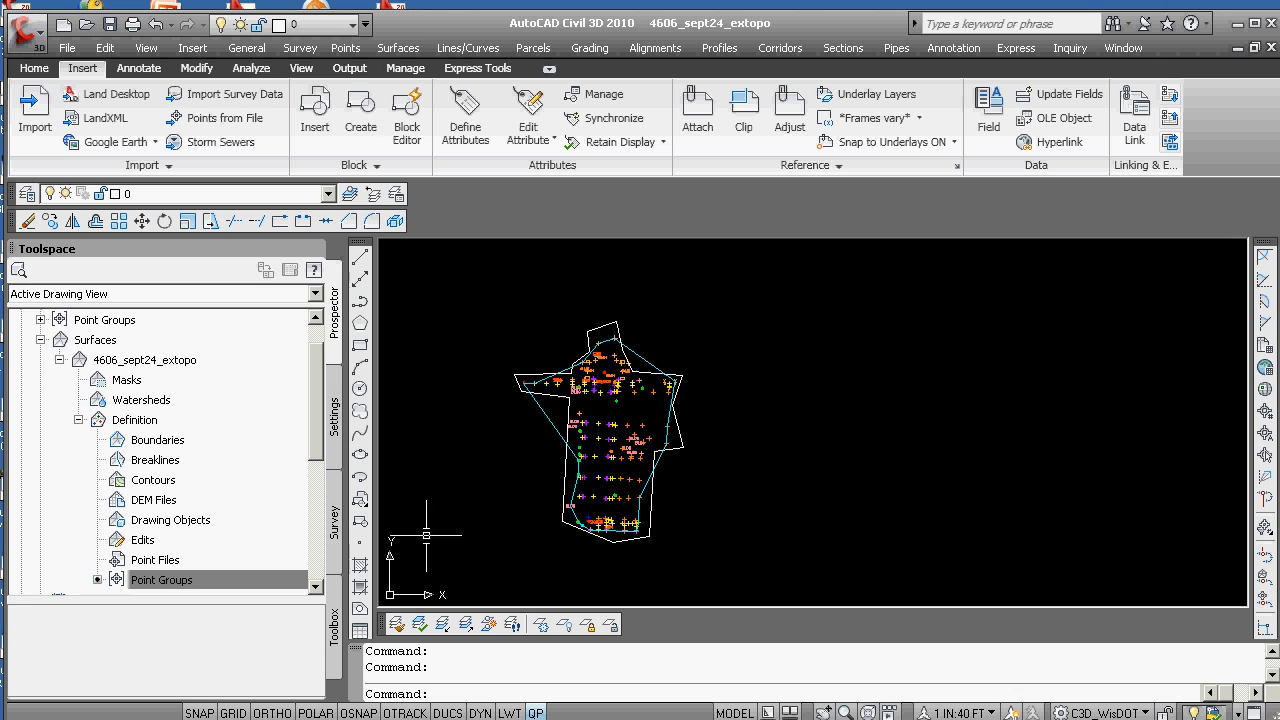
Add the "Hide non-feature surve..." point group to the surface definition as well.
right_click(185, 578)
click(228, 590)
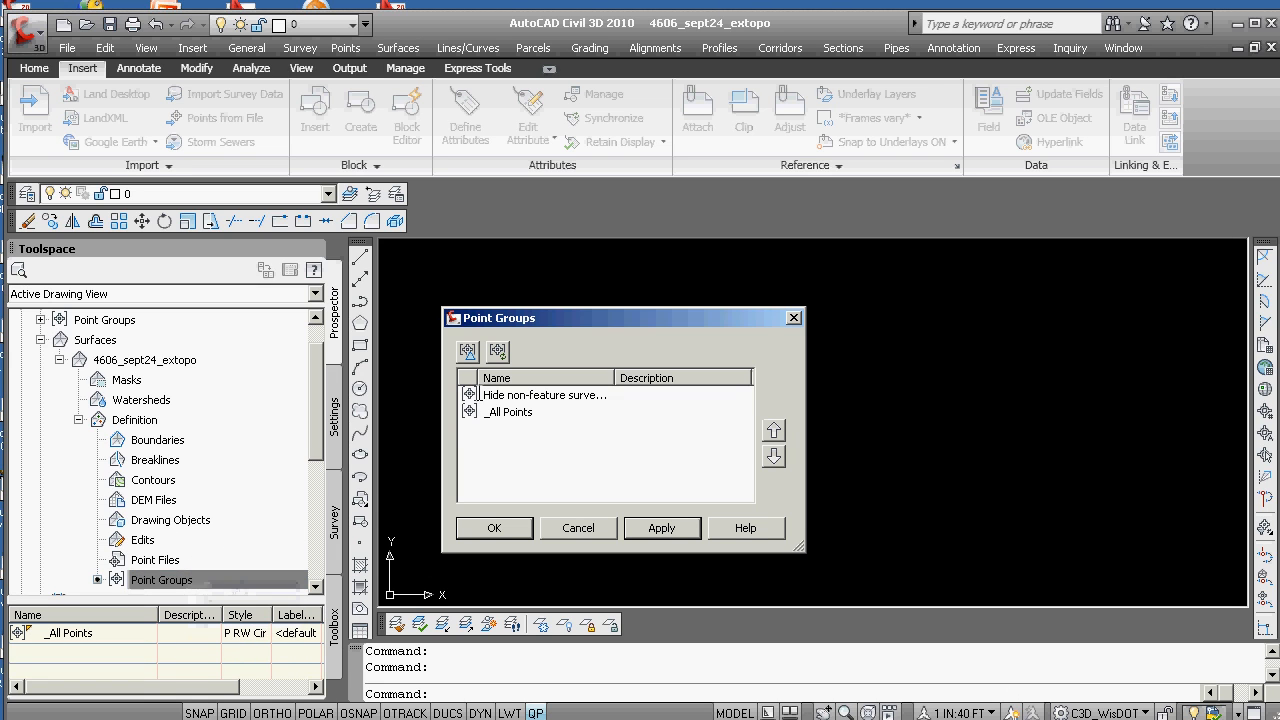
click(480, 395)
click(485, 527)
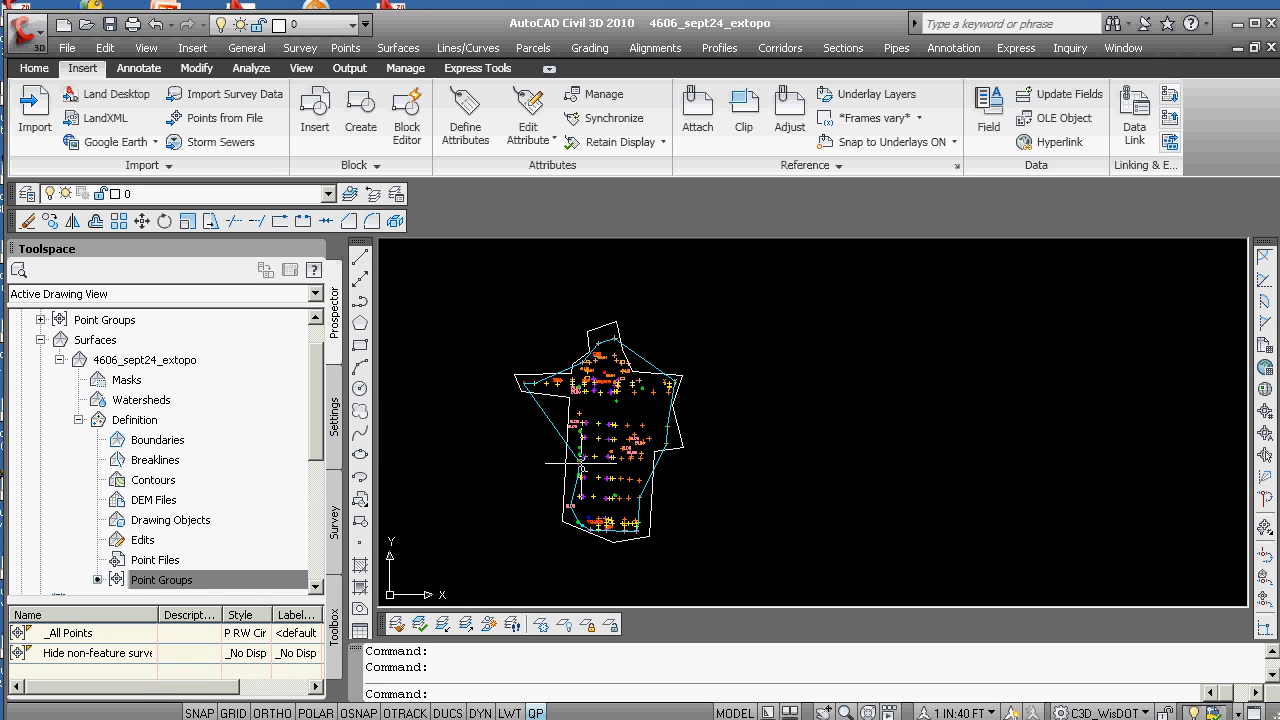
Add the drawn perimeter polyline to the surface as an Outer boundary named temp_boundary with the non-destructive breakline option enabled.
click(135, 580)
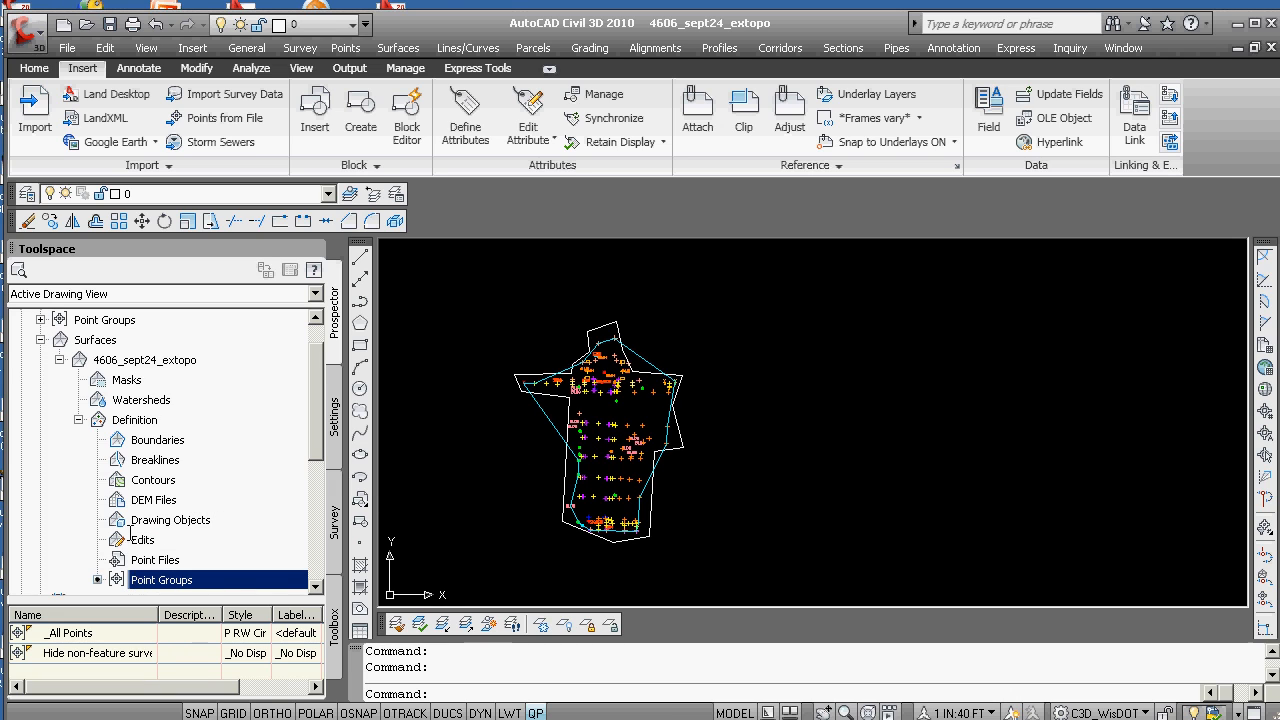
click(125, 456)
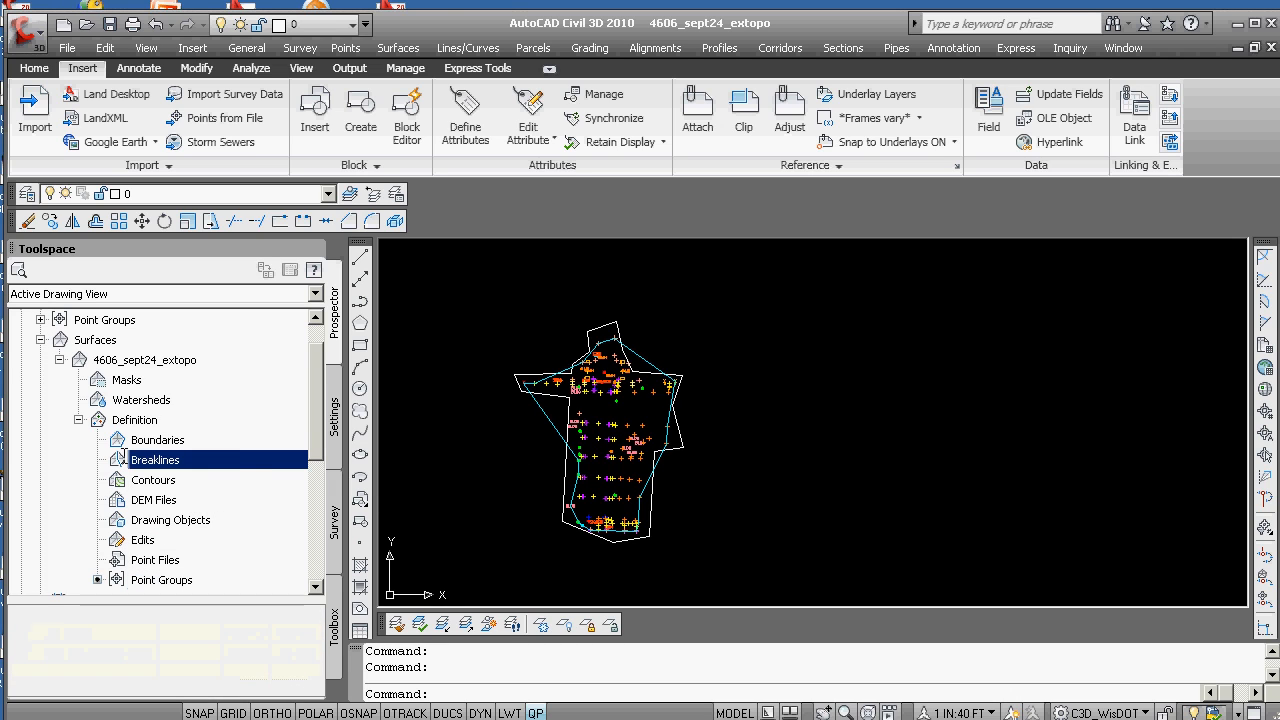
right_click(125, 457)
click(50, 454)
click(140, 438)
right_click(143, 436)
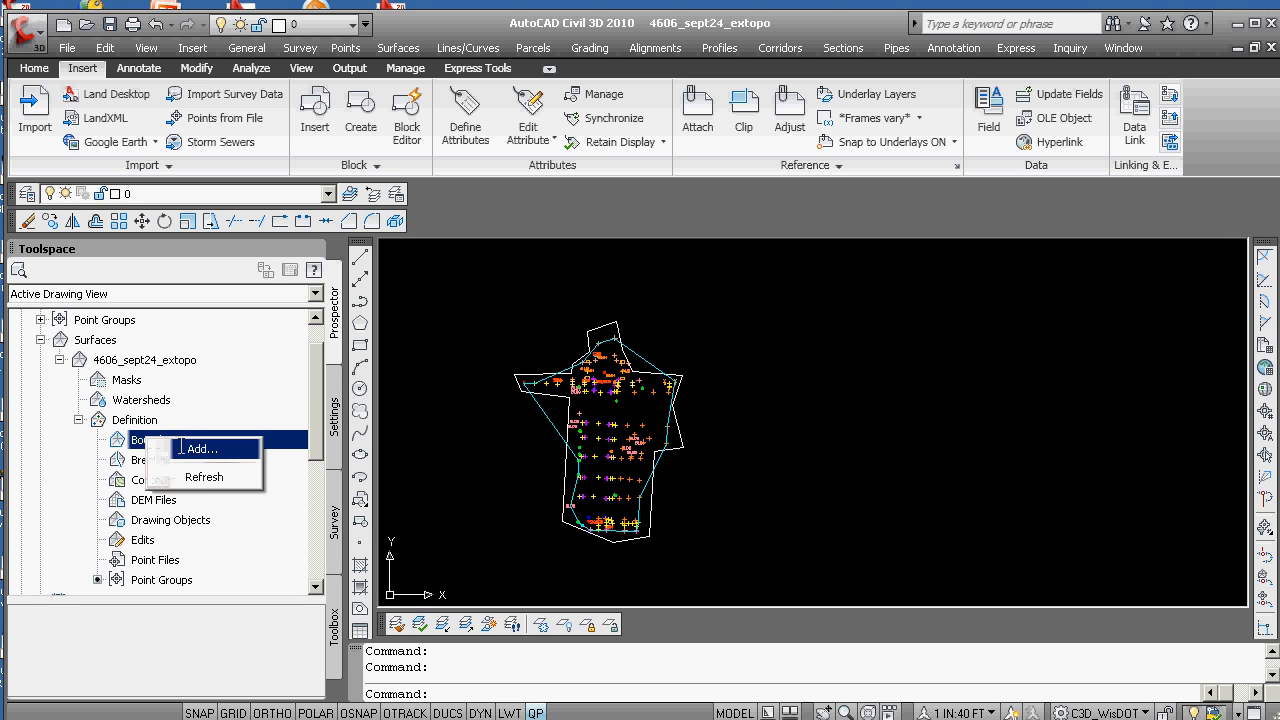
click(184, 445)
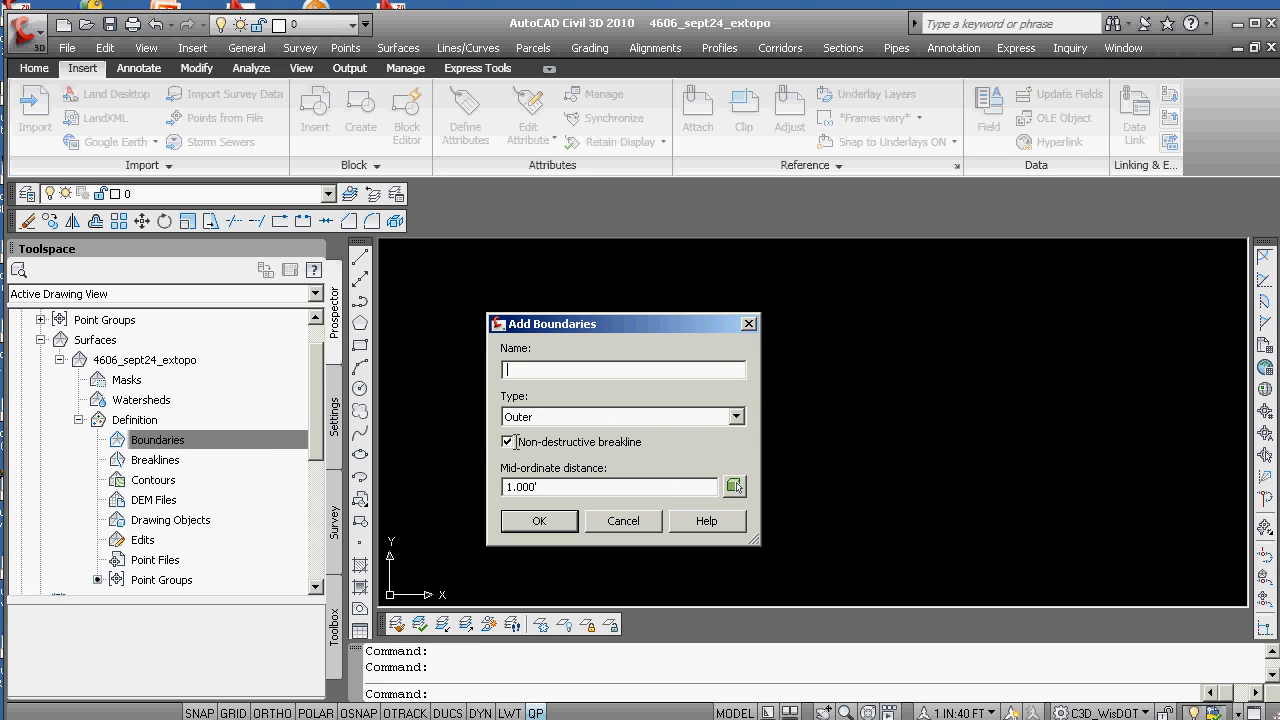
click(507, 441)
click(535, 368)
text(temp_boundary)
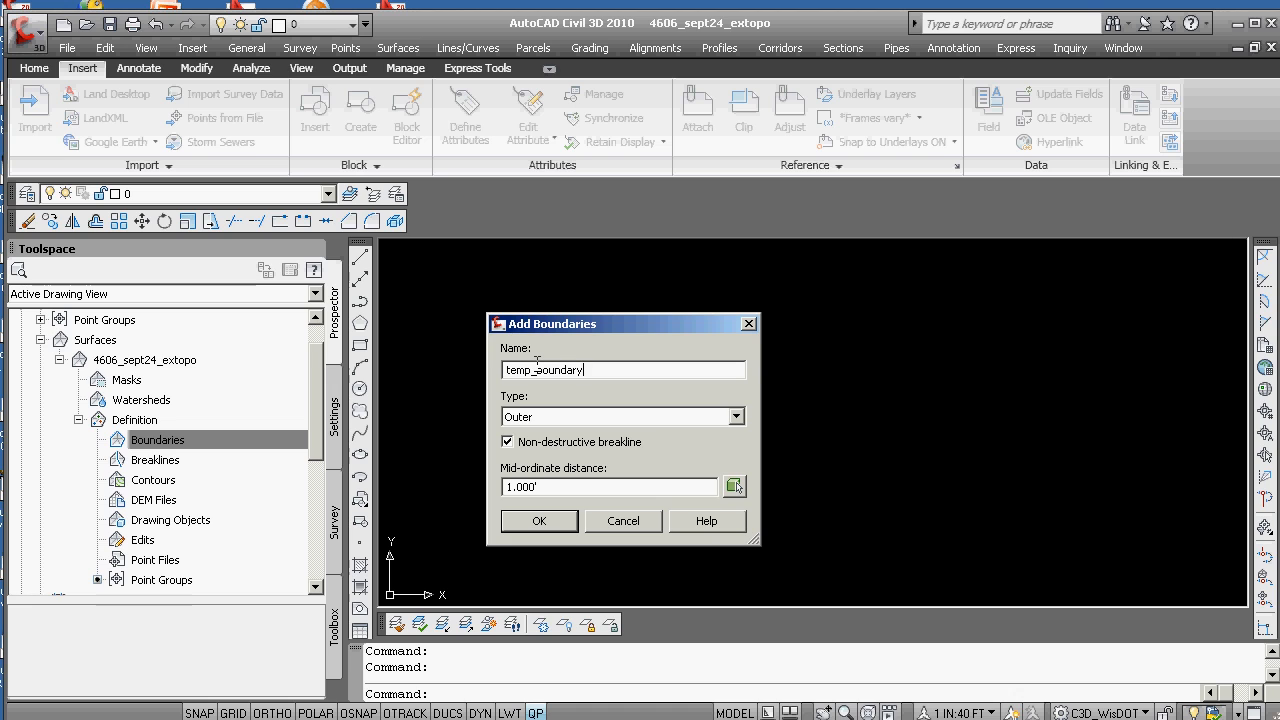
click(539, 520)
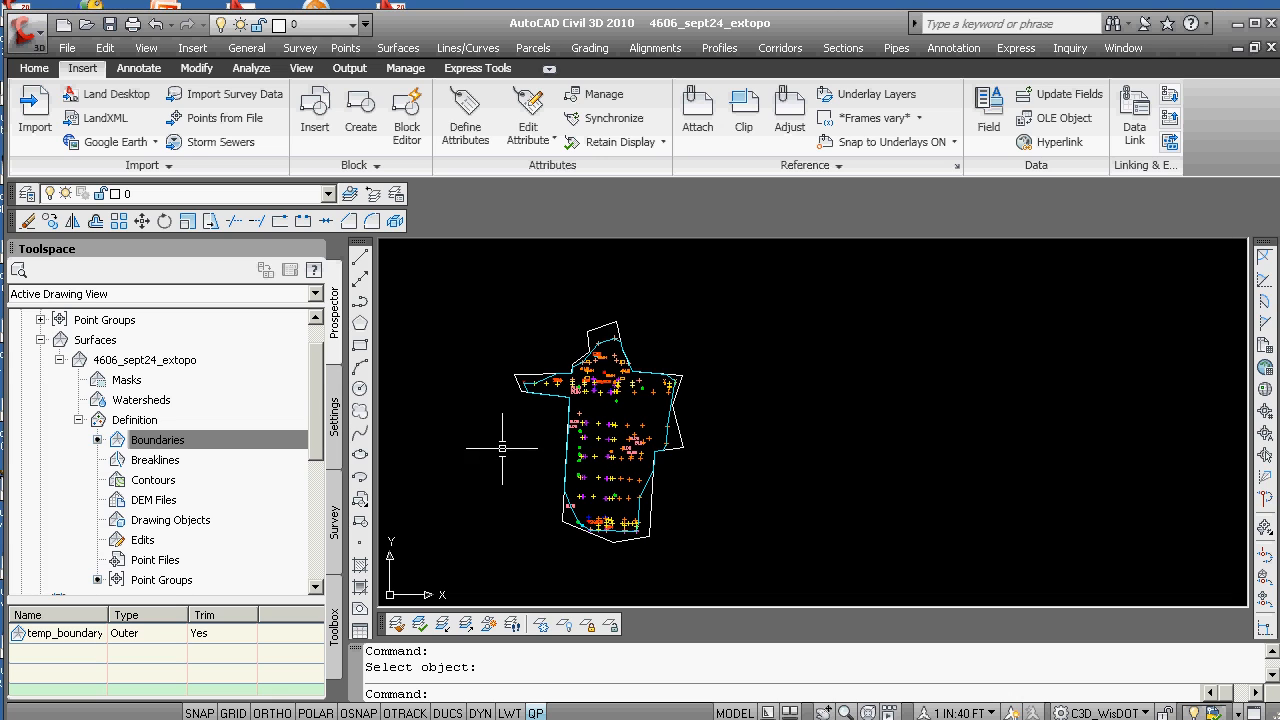
scroll(597, 417, up, 3)
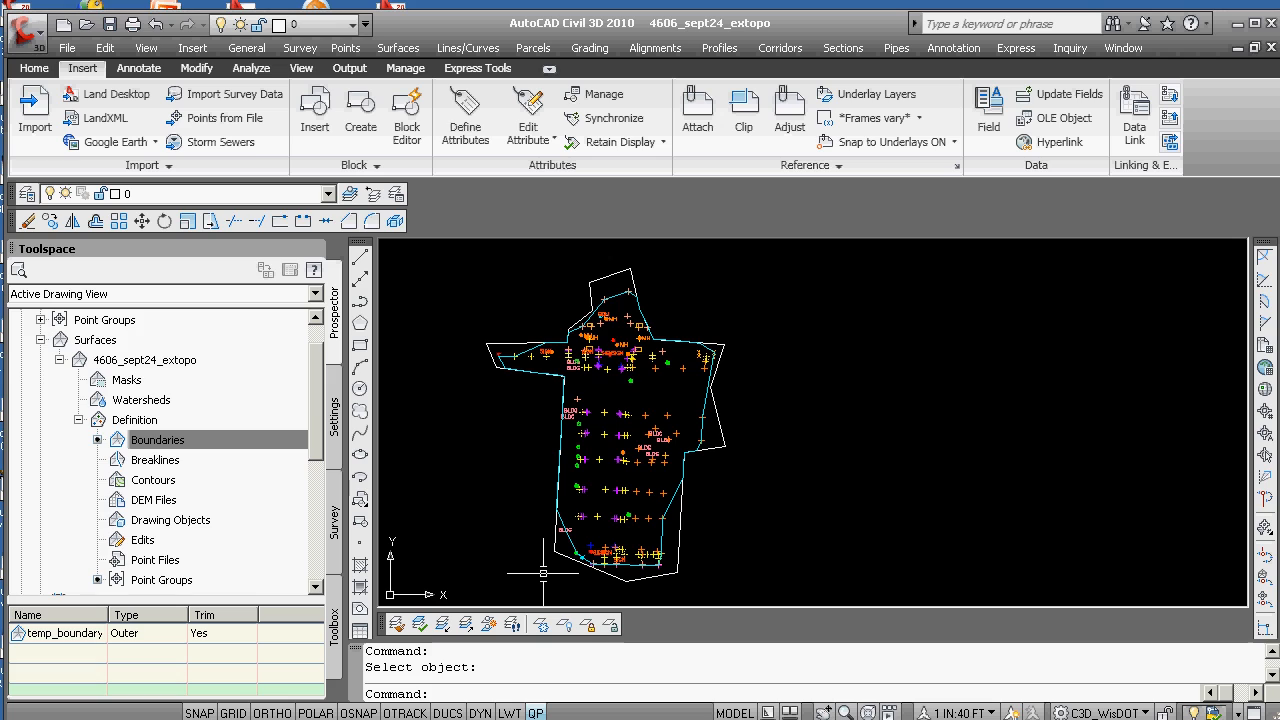
text(pline)
key(Return)
key(Escape)
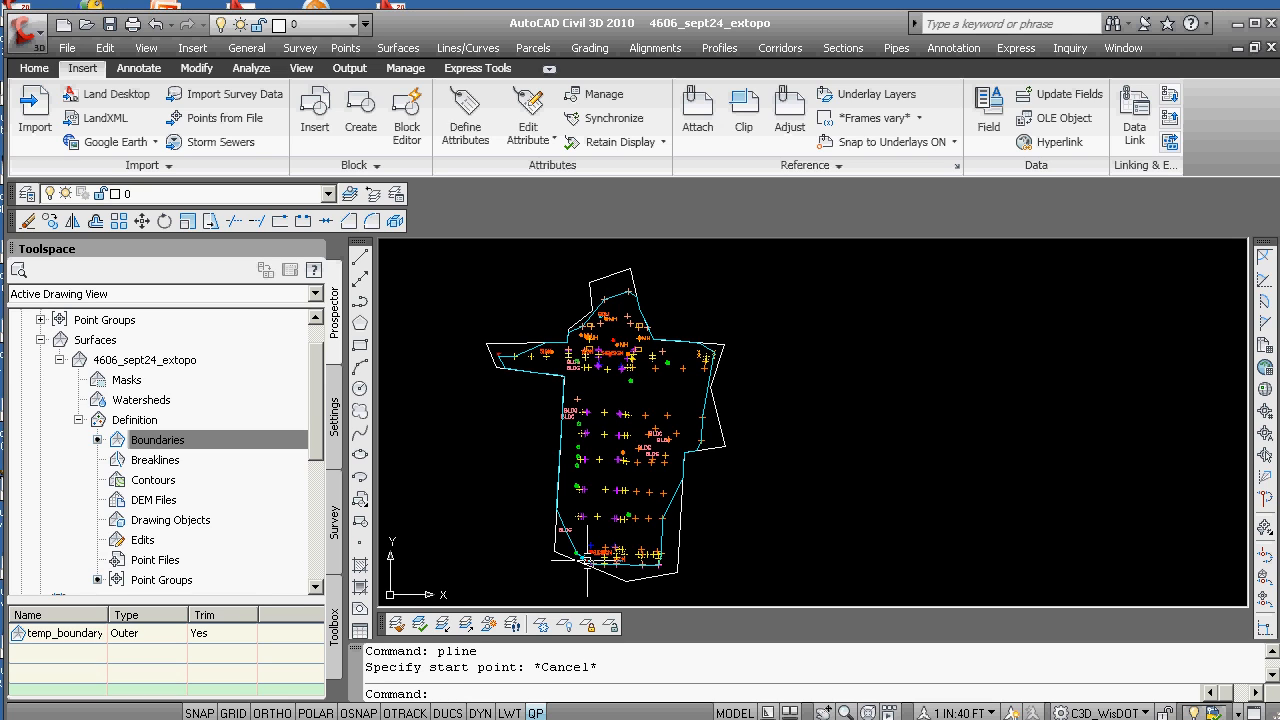
Draw a straight line up the middle of the surveyed road, from the southern end to the manholes near the northern end.
text(line)
key(Return)
scroll(588, 562, up, 5)
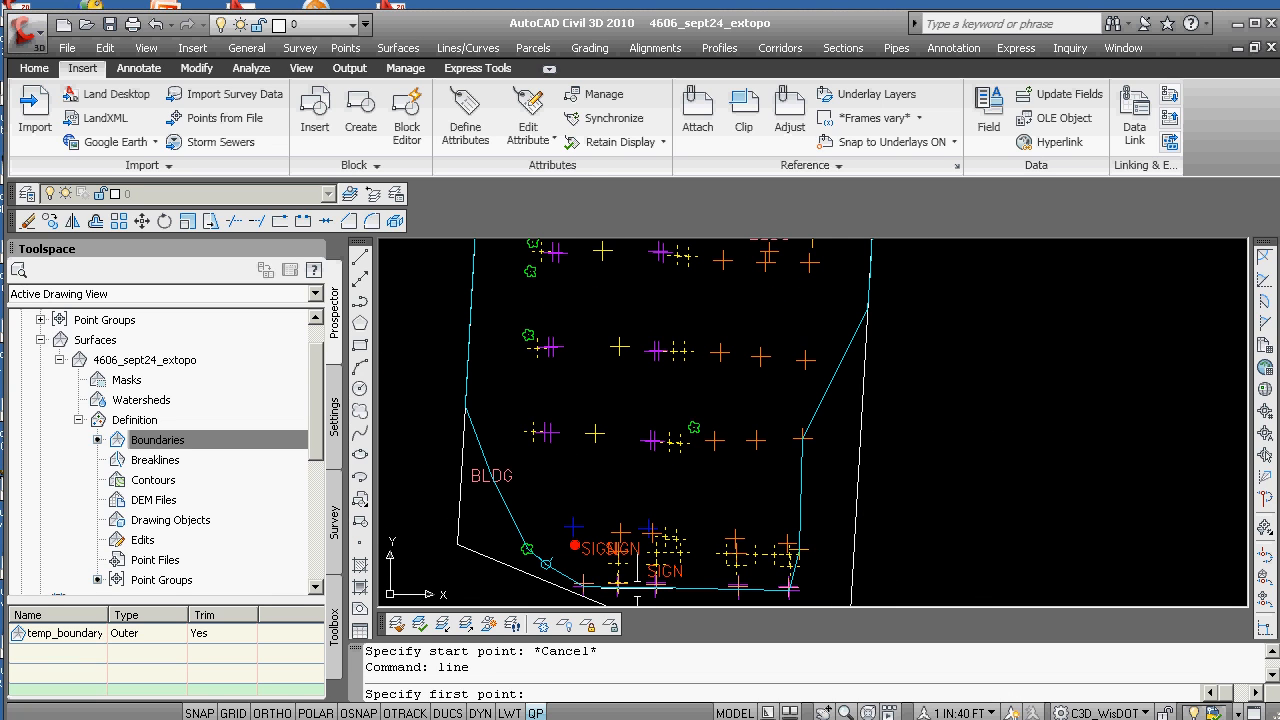
click(637, 586)
scroll(637, 422, down, 2)
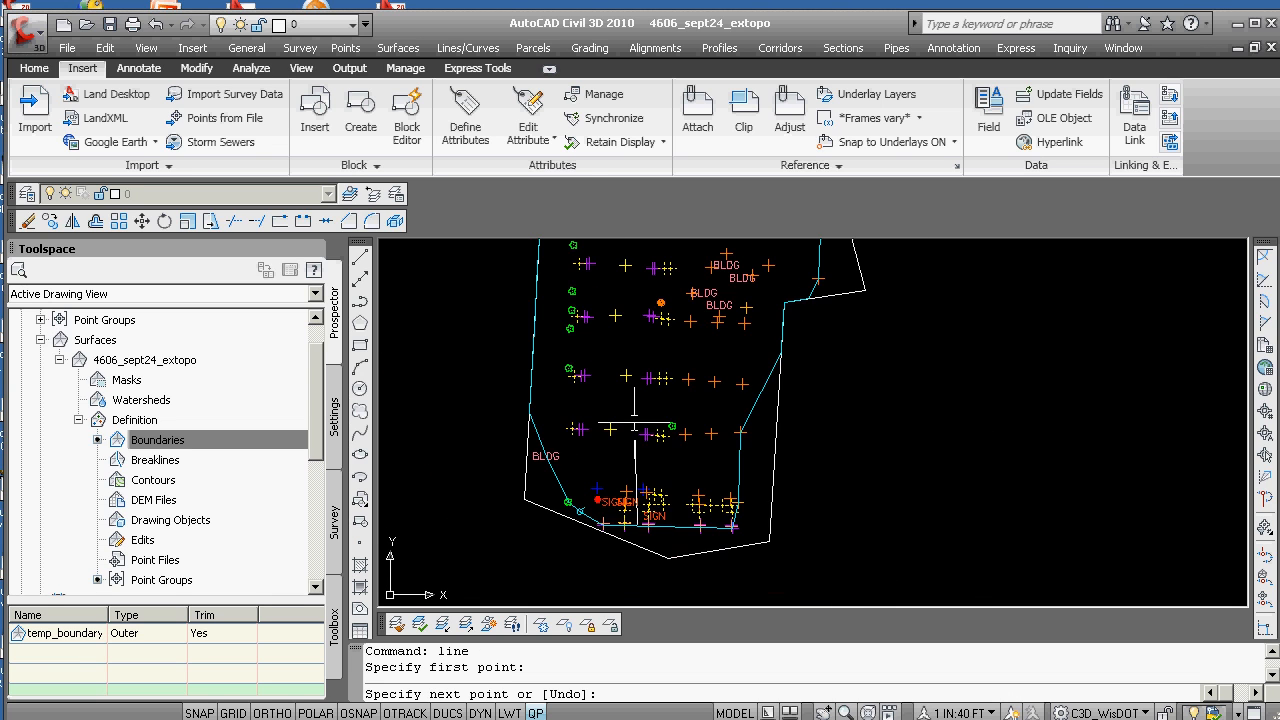
middle_drag(639, 294, 658, 530)
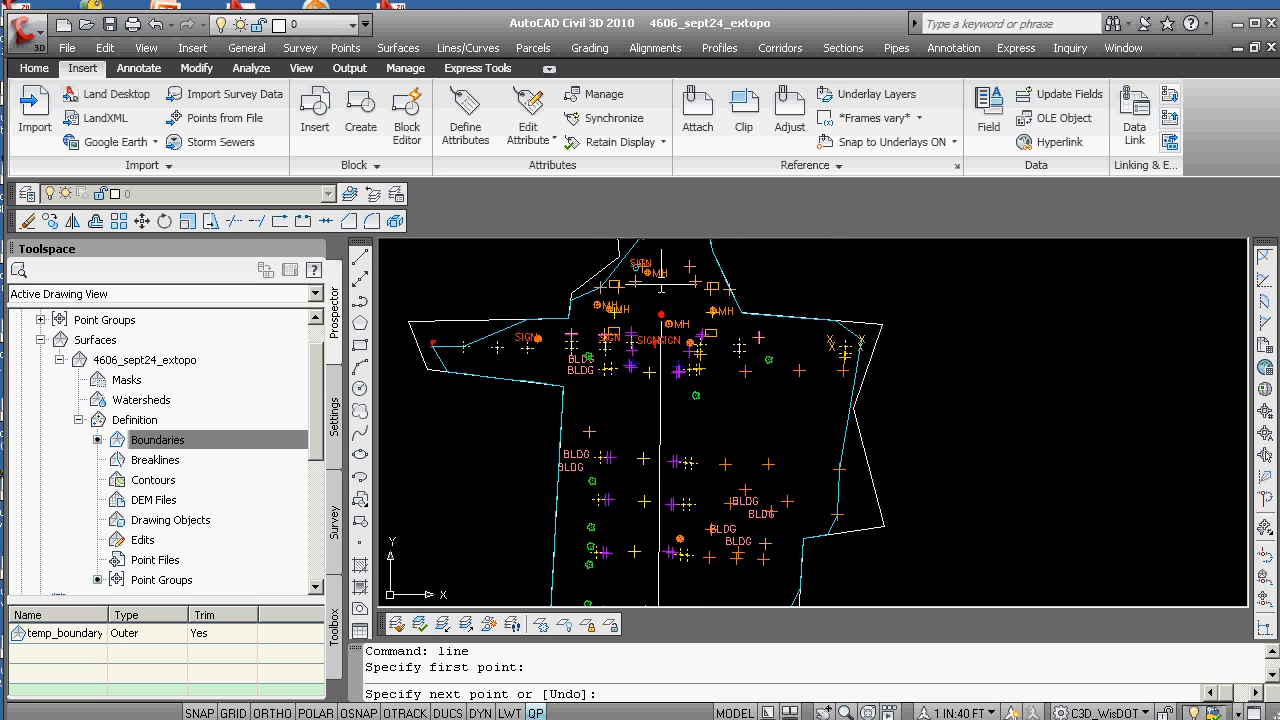
click(668, 265)
key(Return)
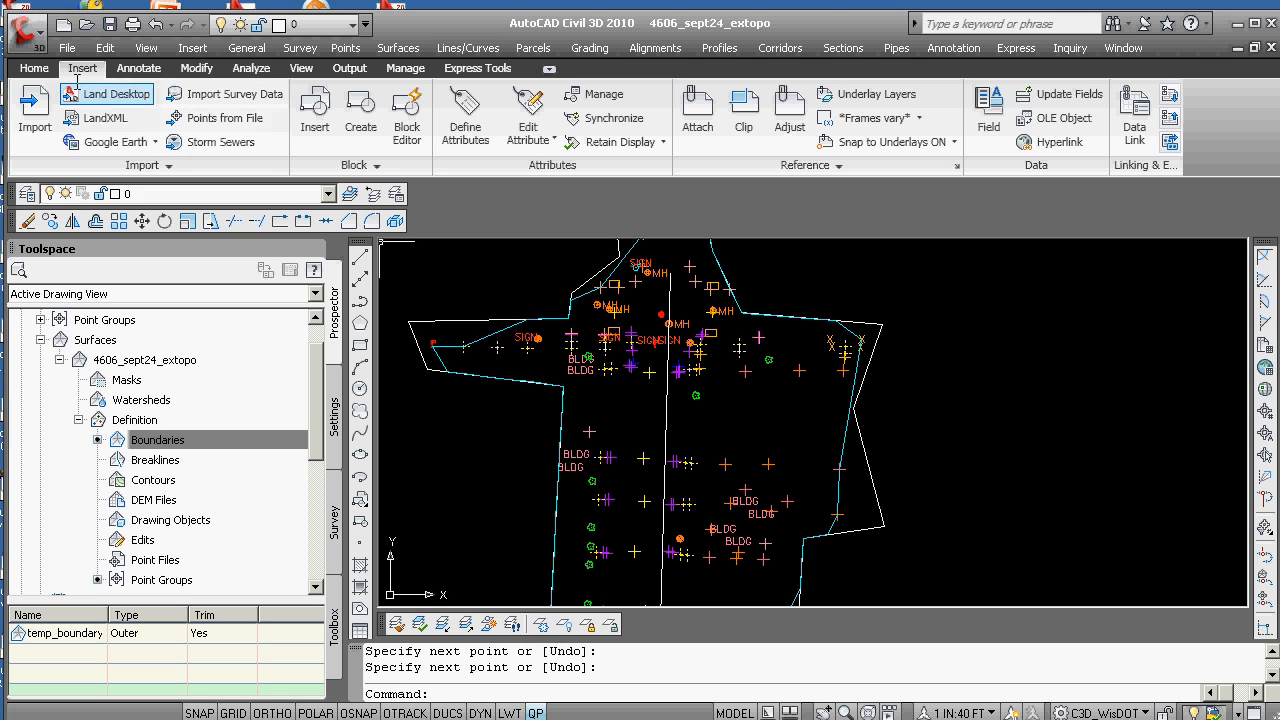
Rotate the road's centre line 180 degrees about its midpoint.
click(33, 69)
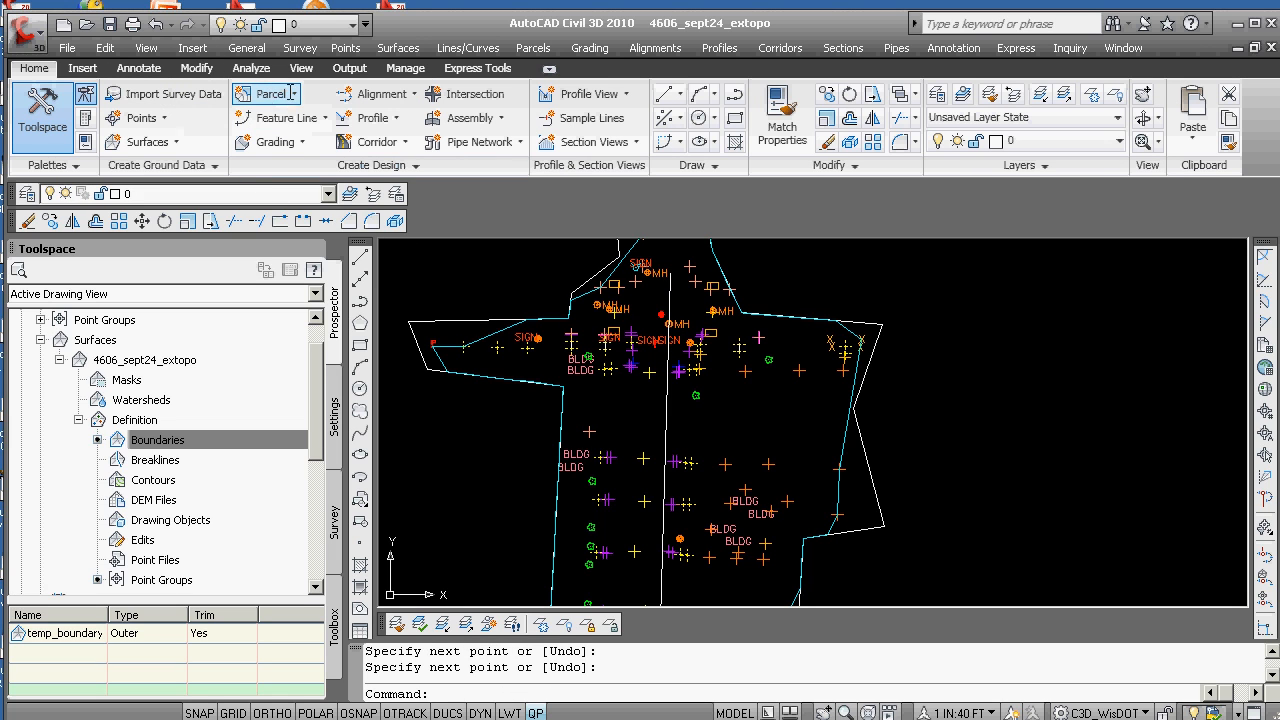
scroll(645, 356, down, 2)
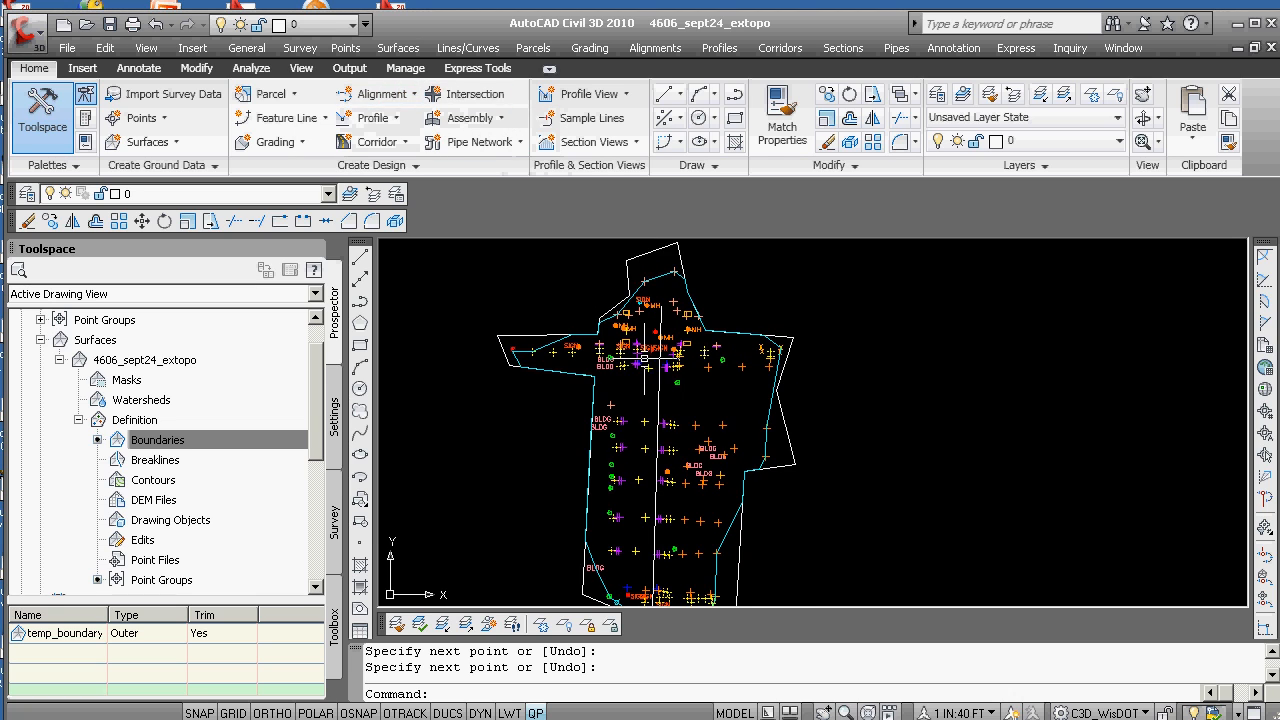
scroll(645, 356, up, 1)
scroll(640, 370, down, 2)
scroll(630, 397, up, 2)
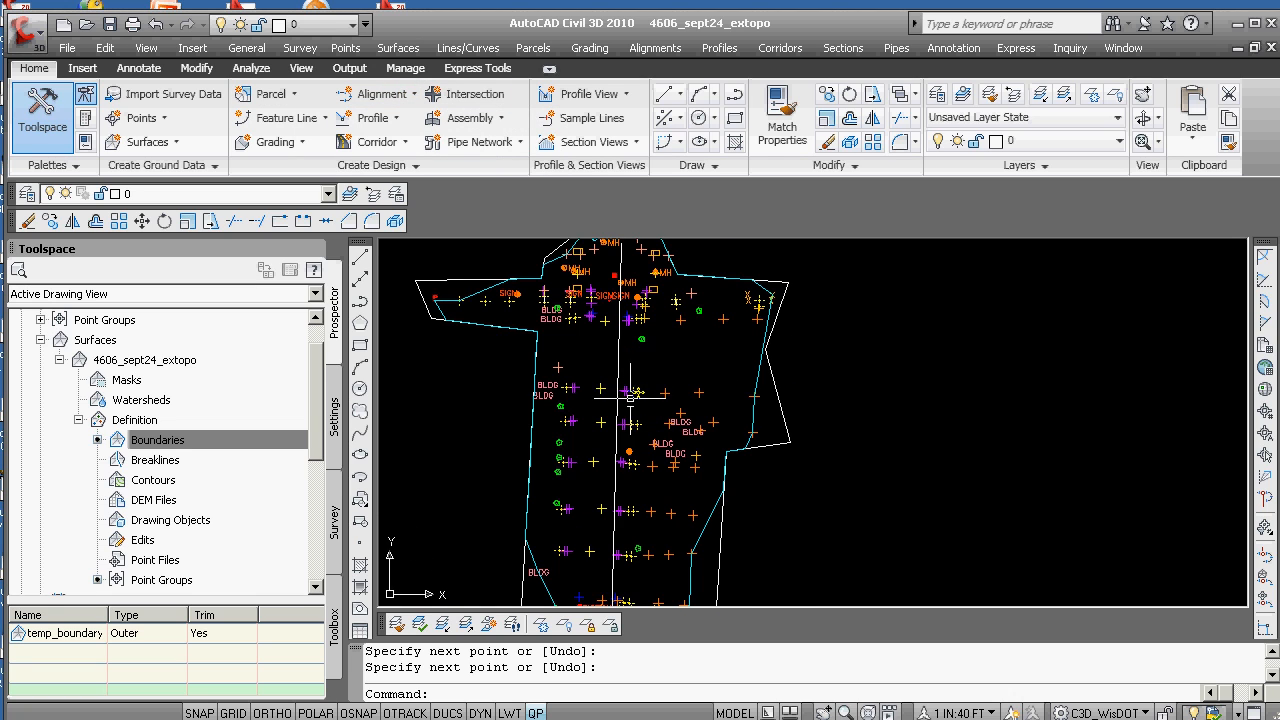
key(Return)
click(617, 428)
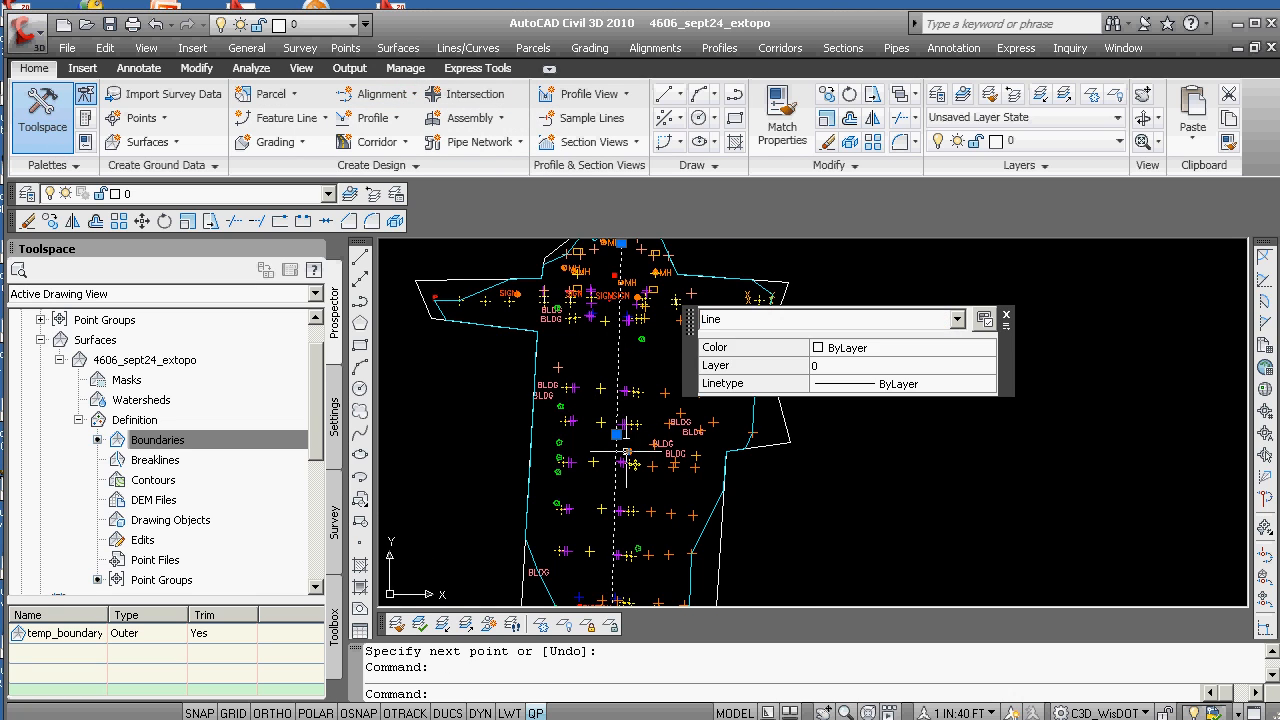
click(617, 434)
key(space)
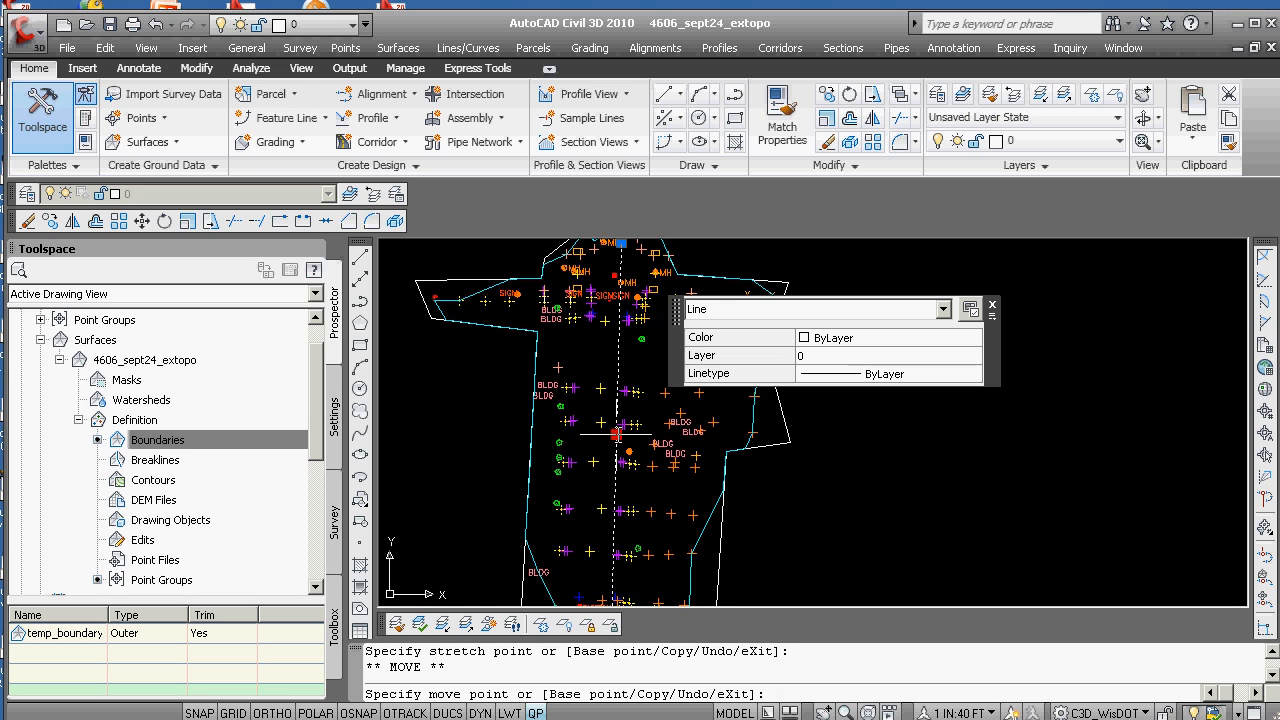
key(space)
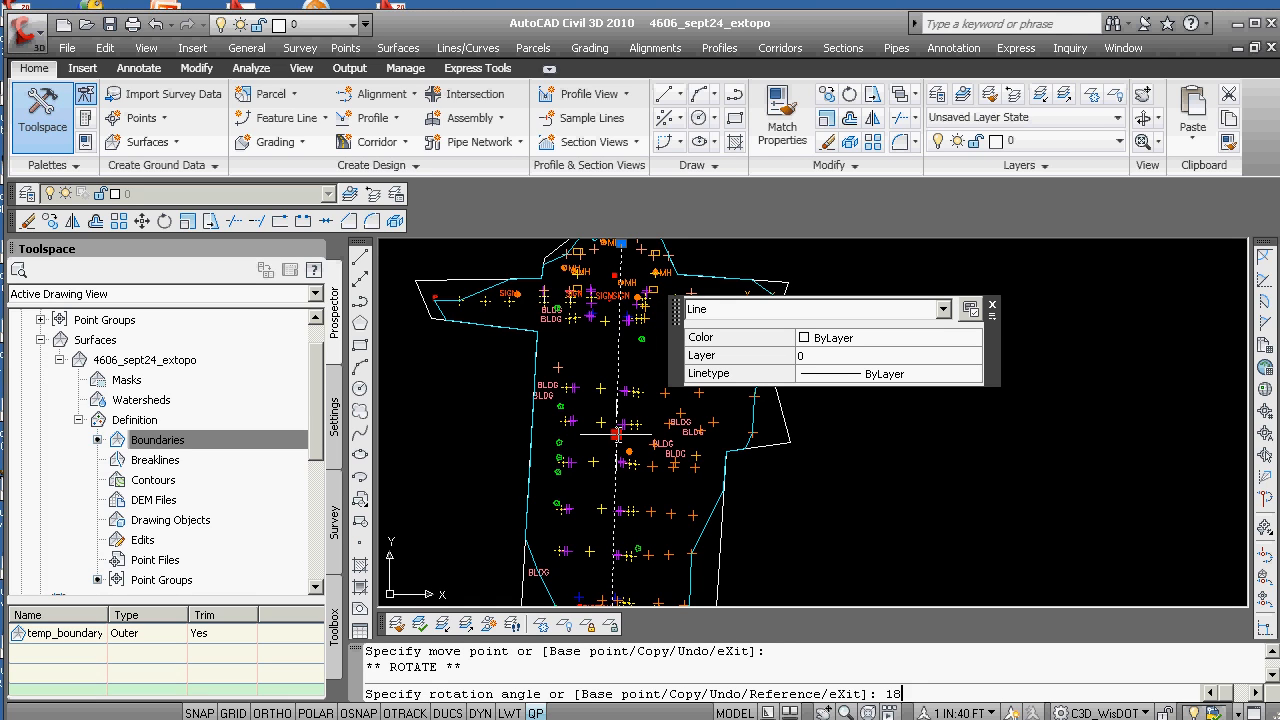
text(180)
key(Return)
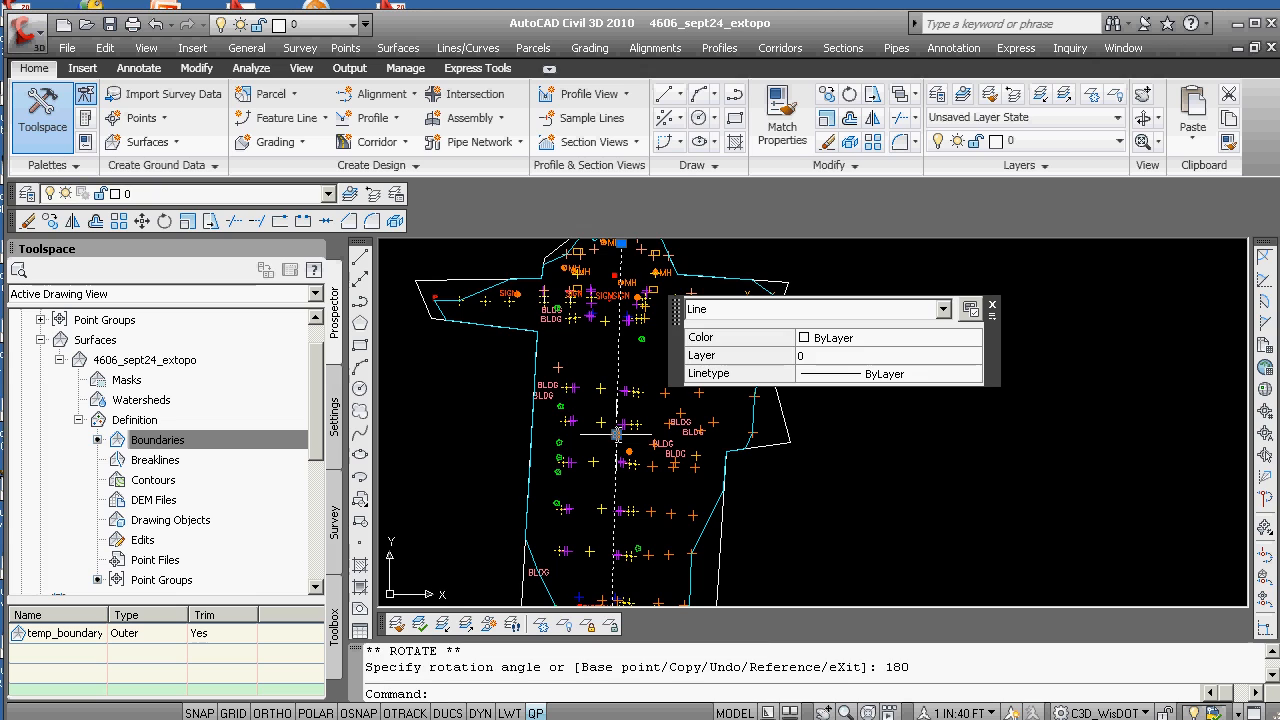
key(Escape)
Try to lay out a Centerline alignment named 4606_mark_drive with starting station 10+00 and the Ticks 100' Major:25' Minor label set.
scroll(617, 440, down, 4)
scroll(622, 480, up, 1)
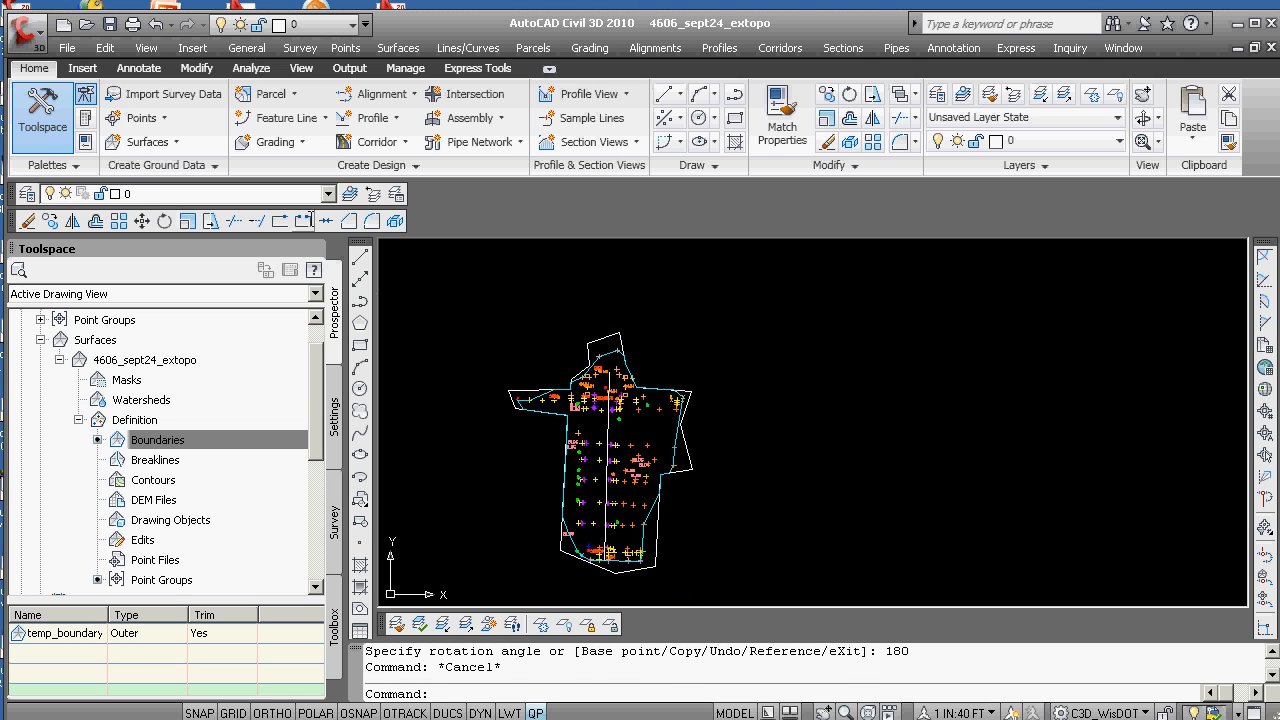
click(387, 95)
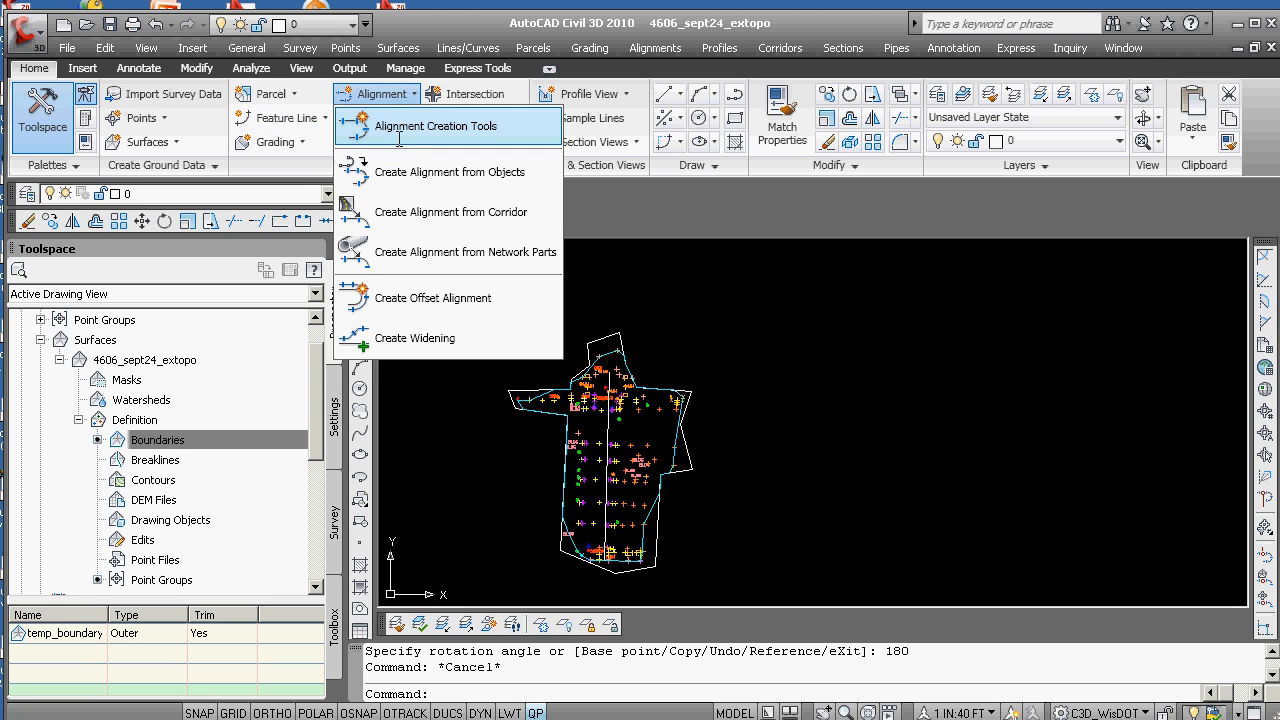
click(410, 127)
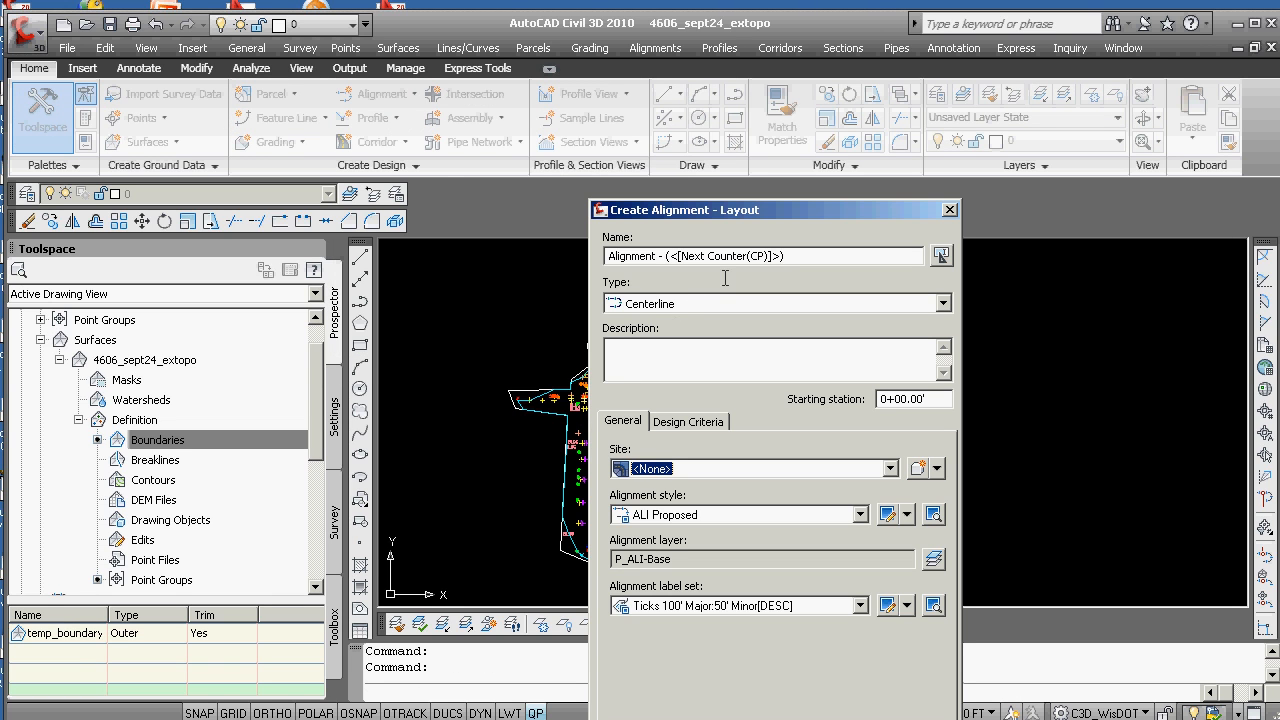
click(934, 398)
text(1)
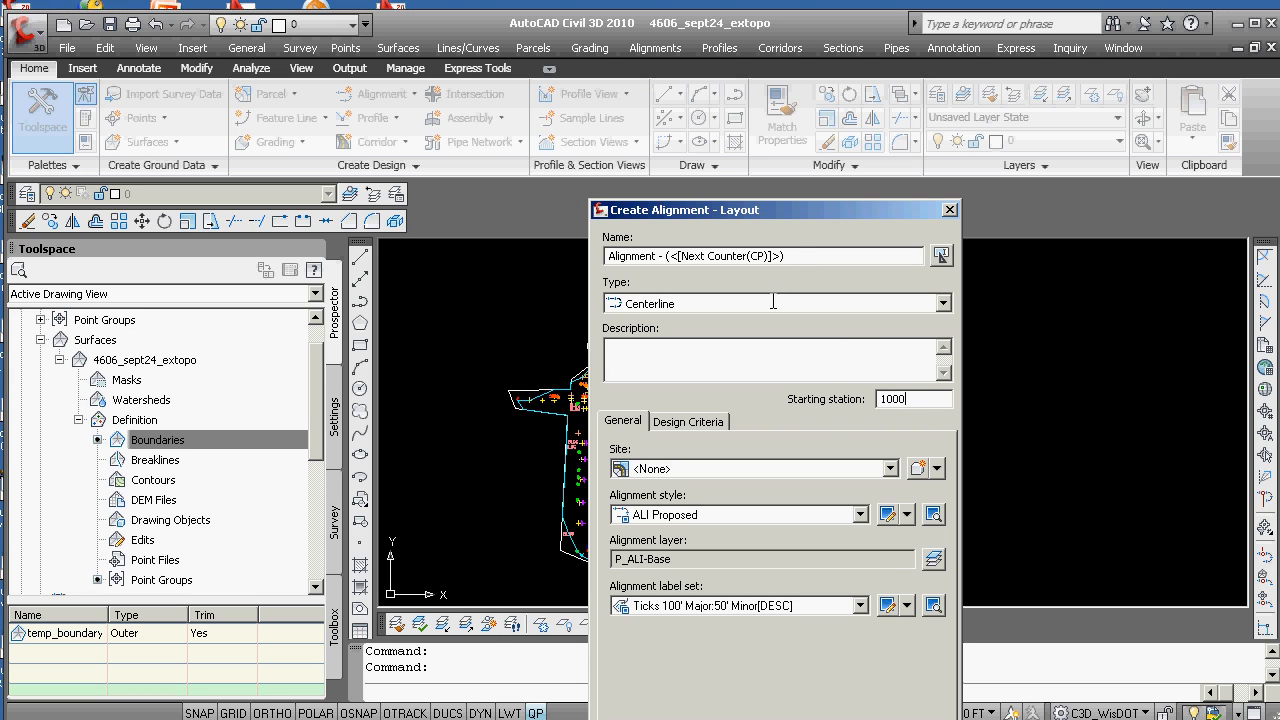
drag(792, 256, 563, 252)
text(4606_mark_drive)
click(859, 603)
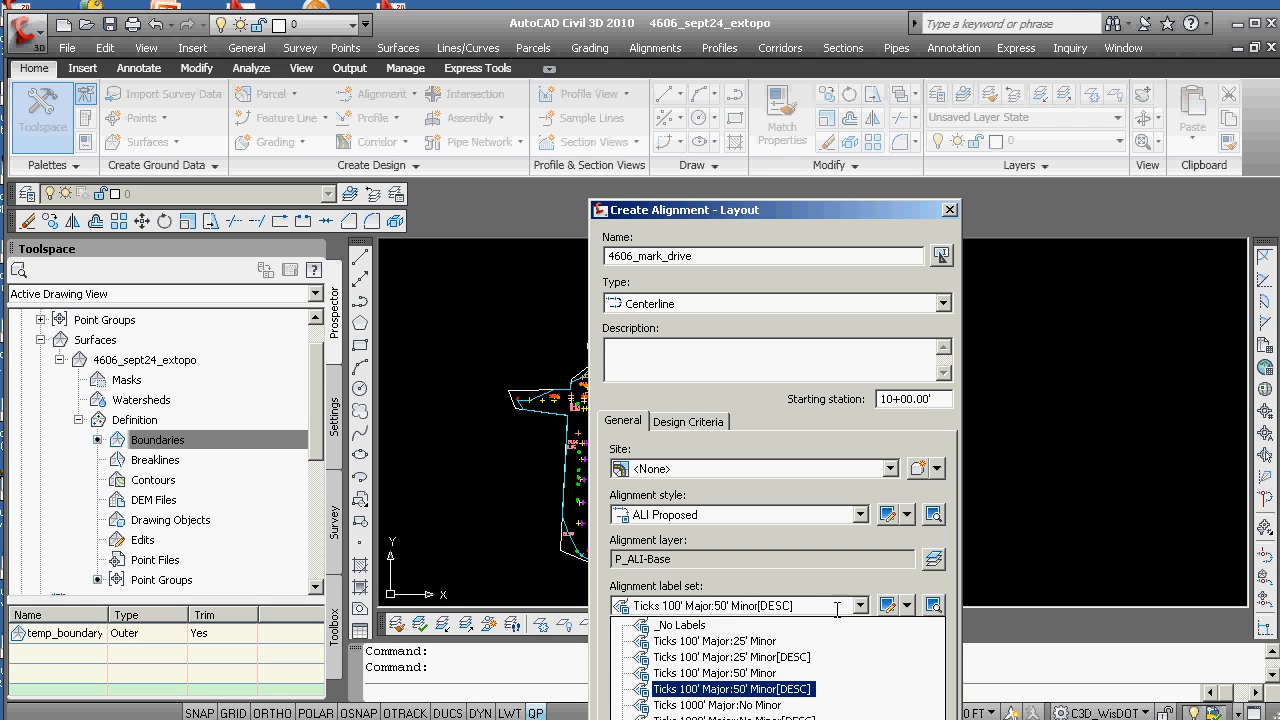
click(724, 641)
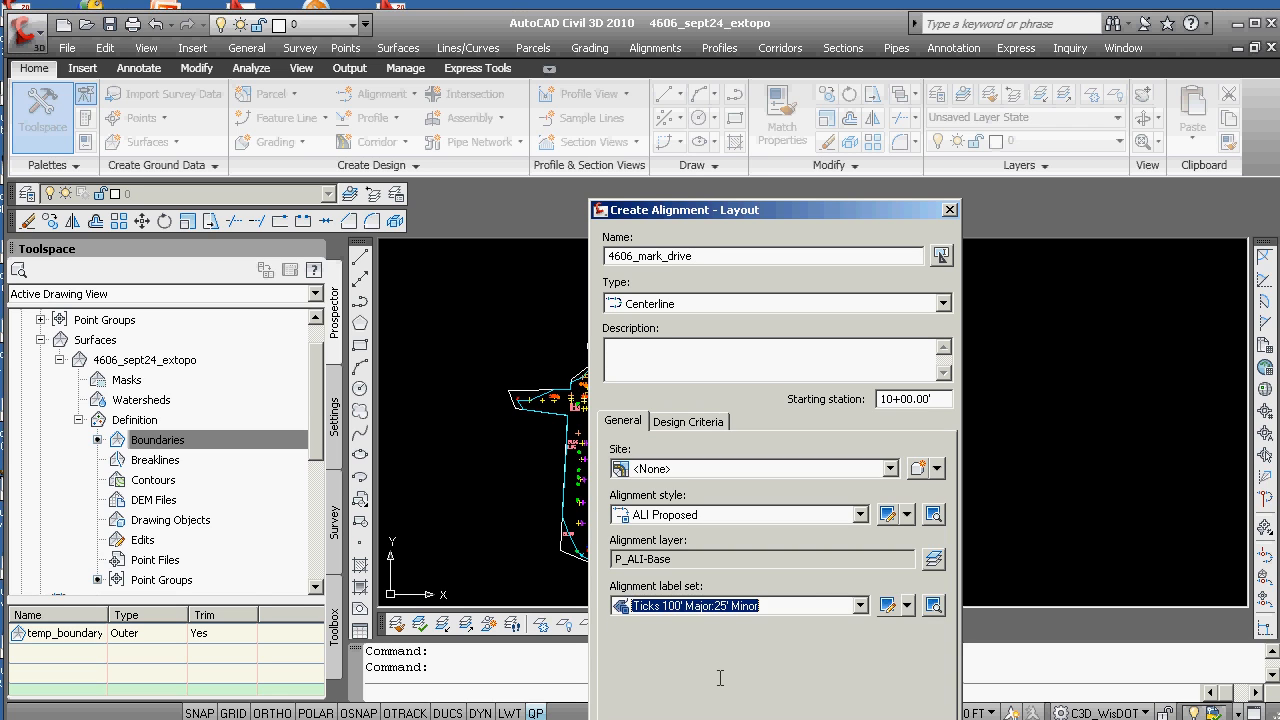
key(Return)
scroll(675, 423, up, 4)
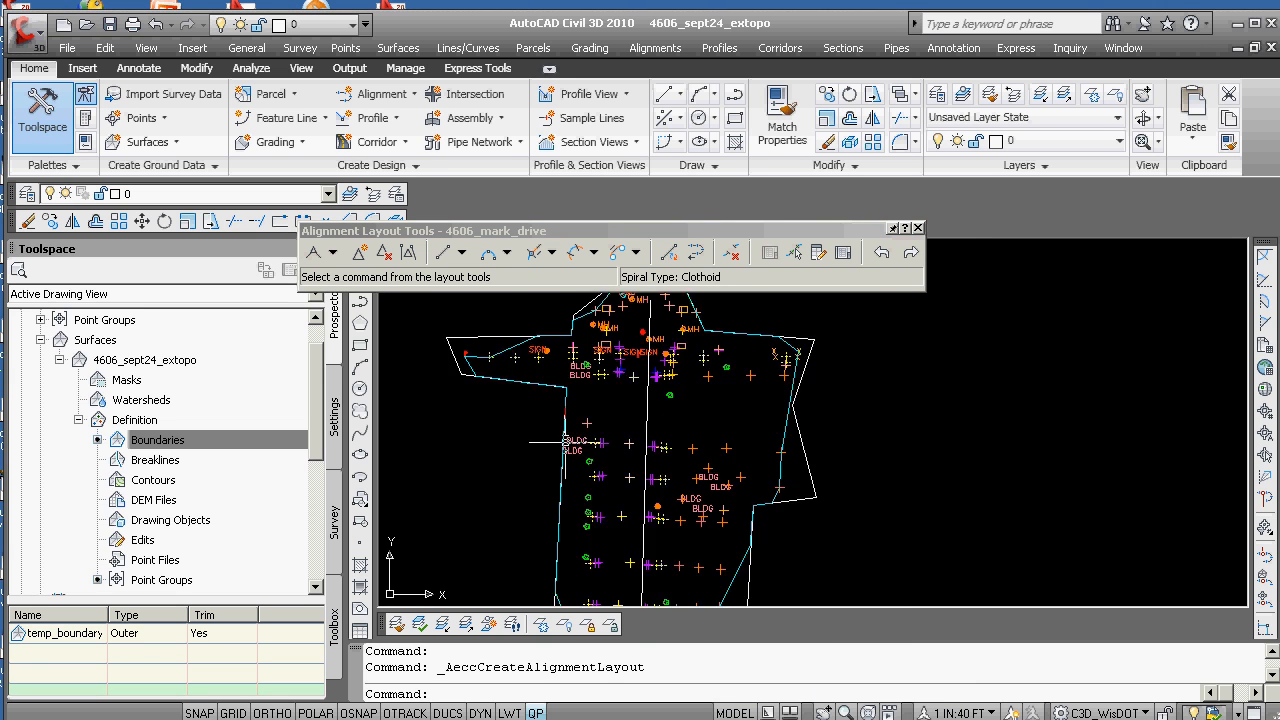
scroll(667, 423, down, 2)
middle_drag(680, 554, 666, 487)
scroll(678, 522, down, 2)
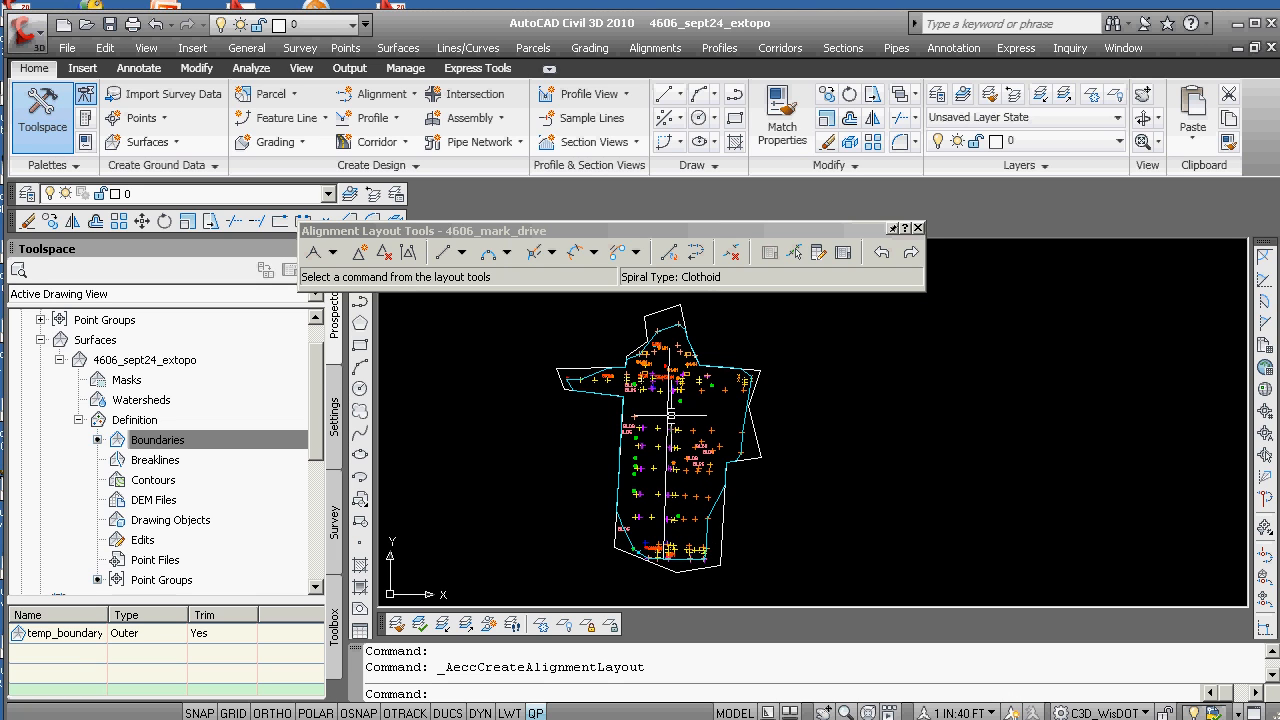
scroll(668, 415, up, 5)
scroll(580, 415, down, 3)
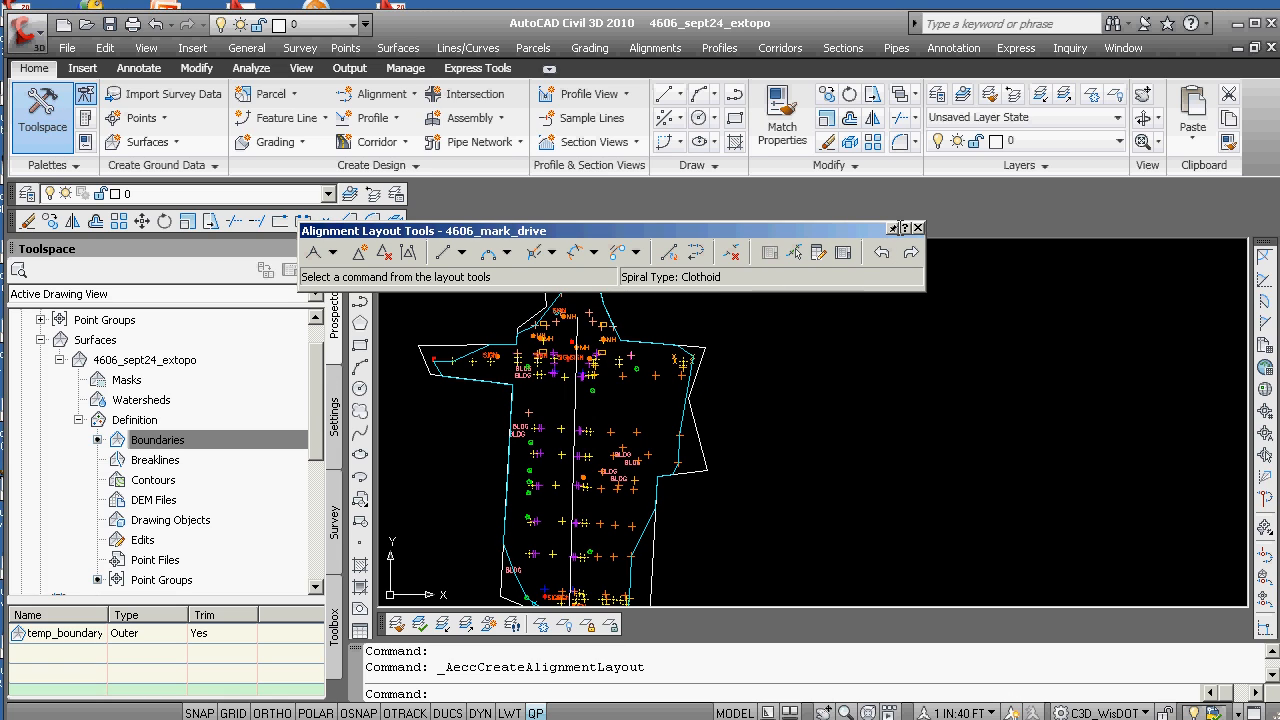
click(918, 228)
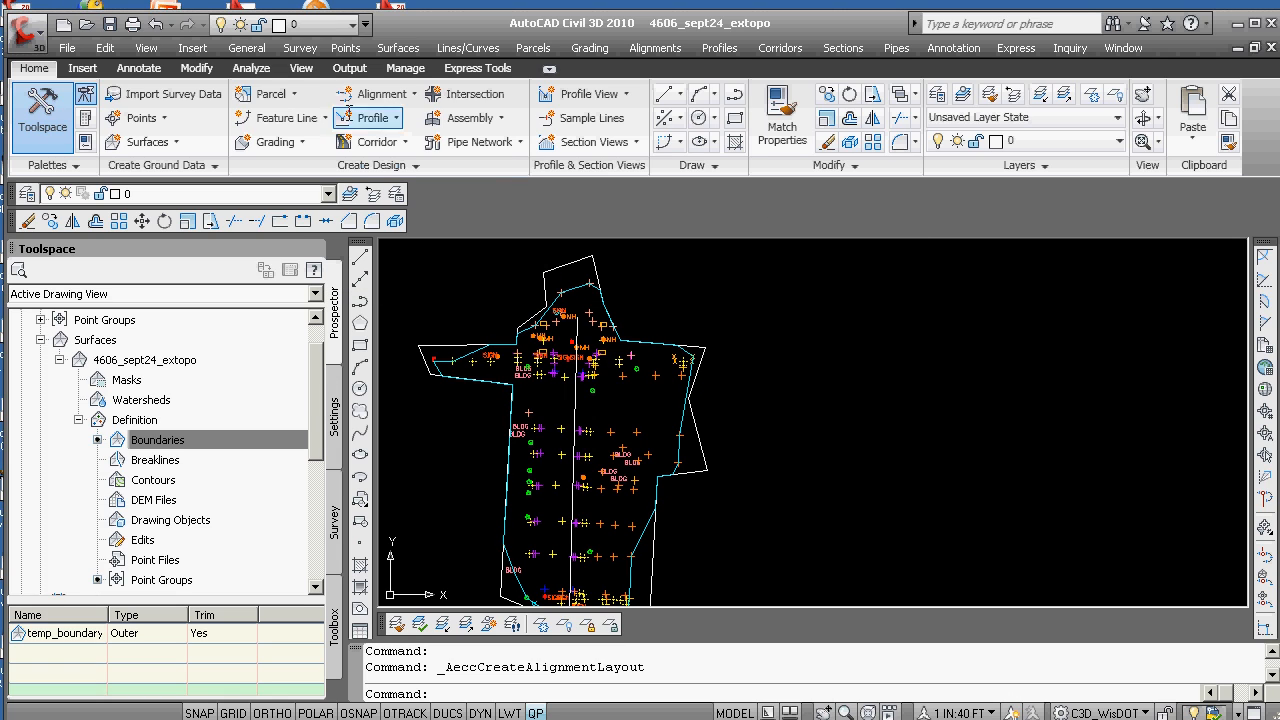
Start an alignment from objects using the road's drawn centre line and accept its proposed direction.
click(382, 94)
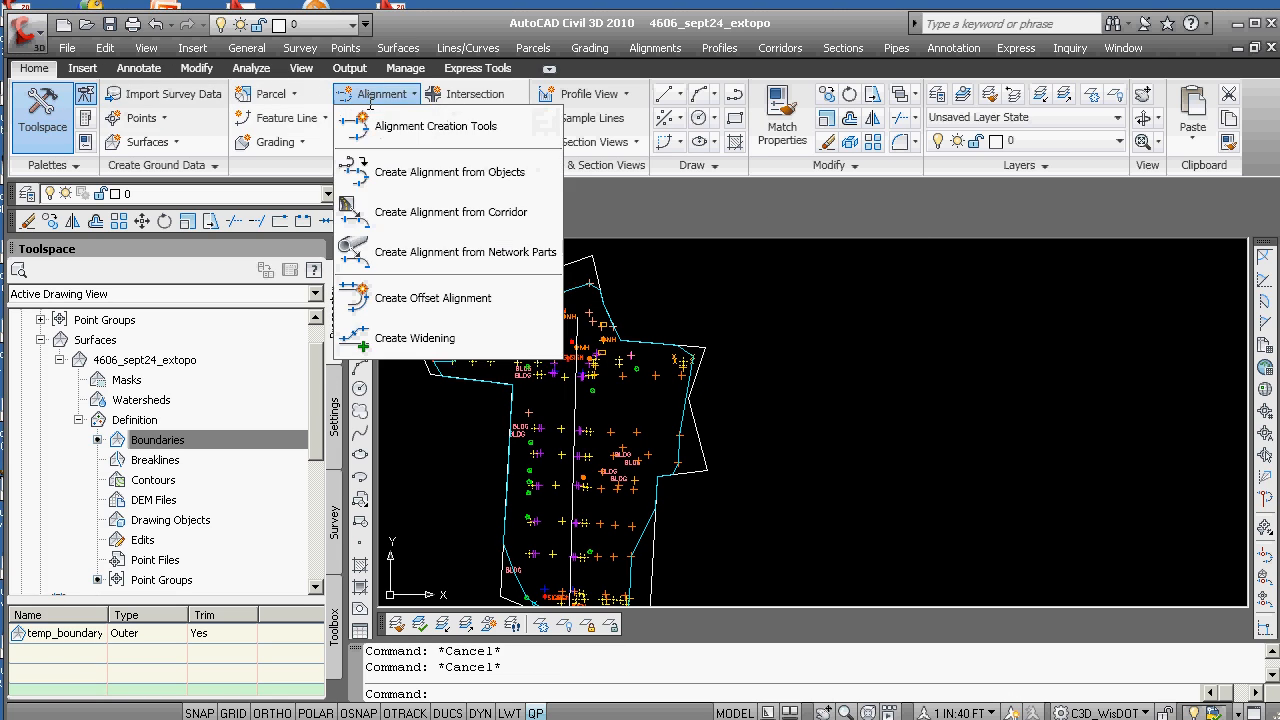
click(417, 174)
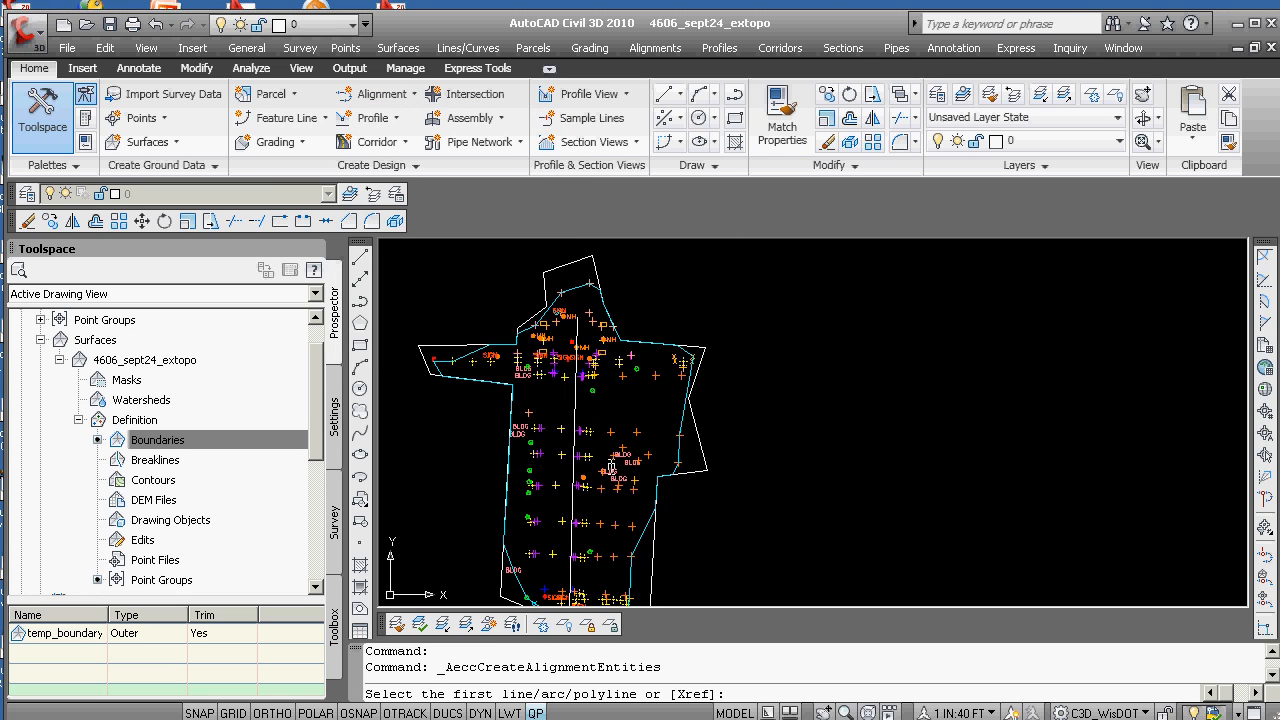
click(577, 422)
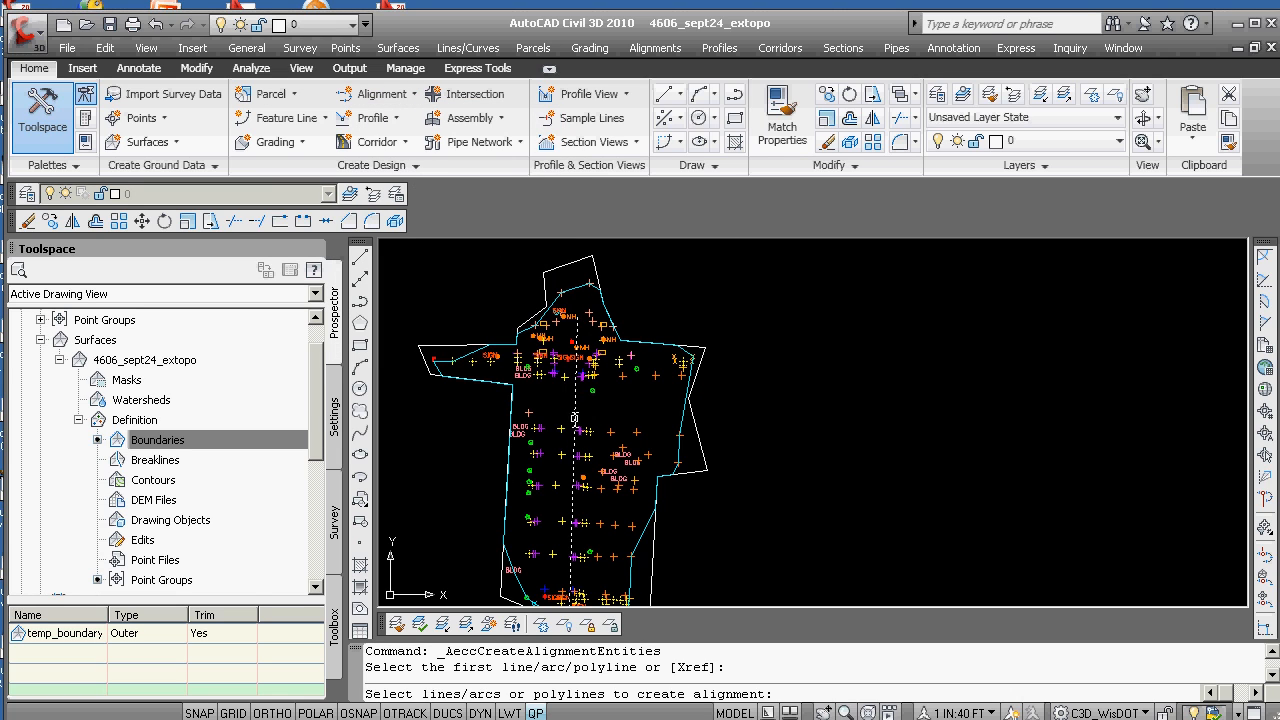
key(Return)
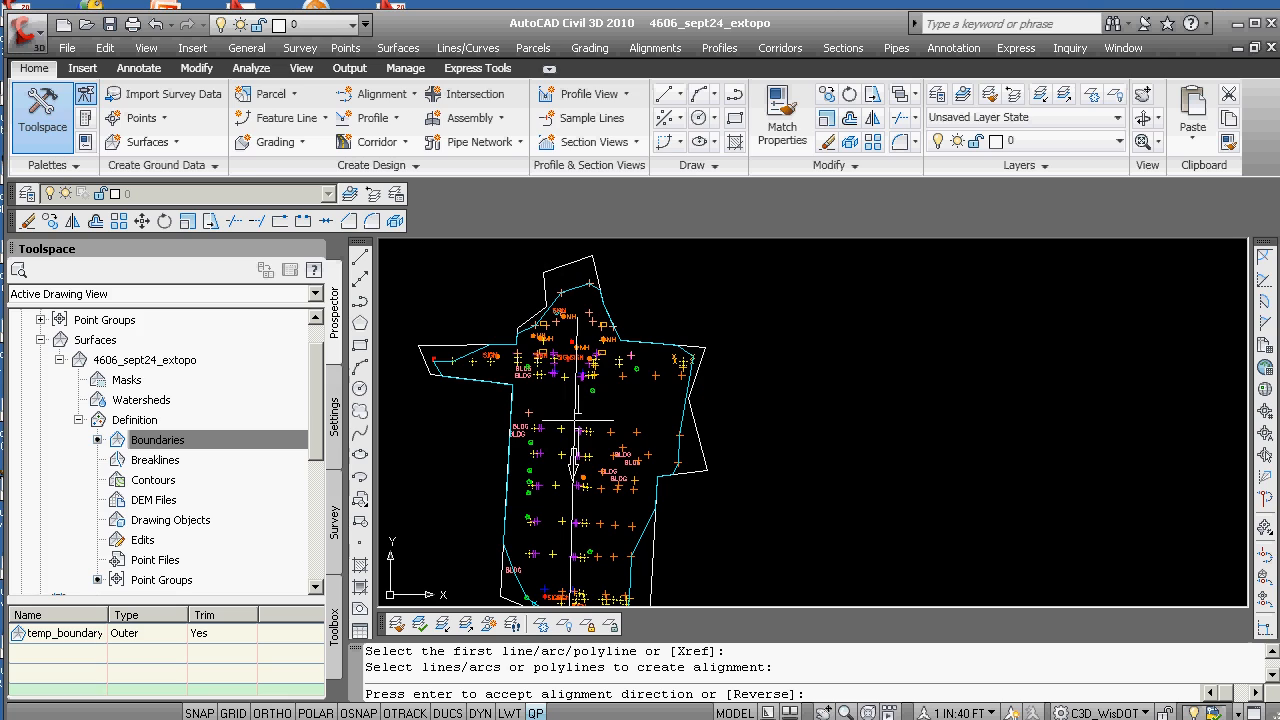
key(Return)
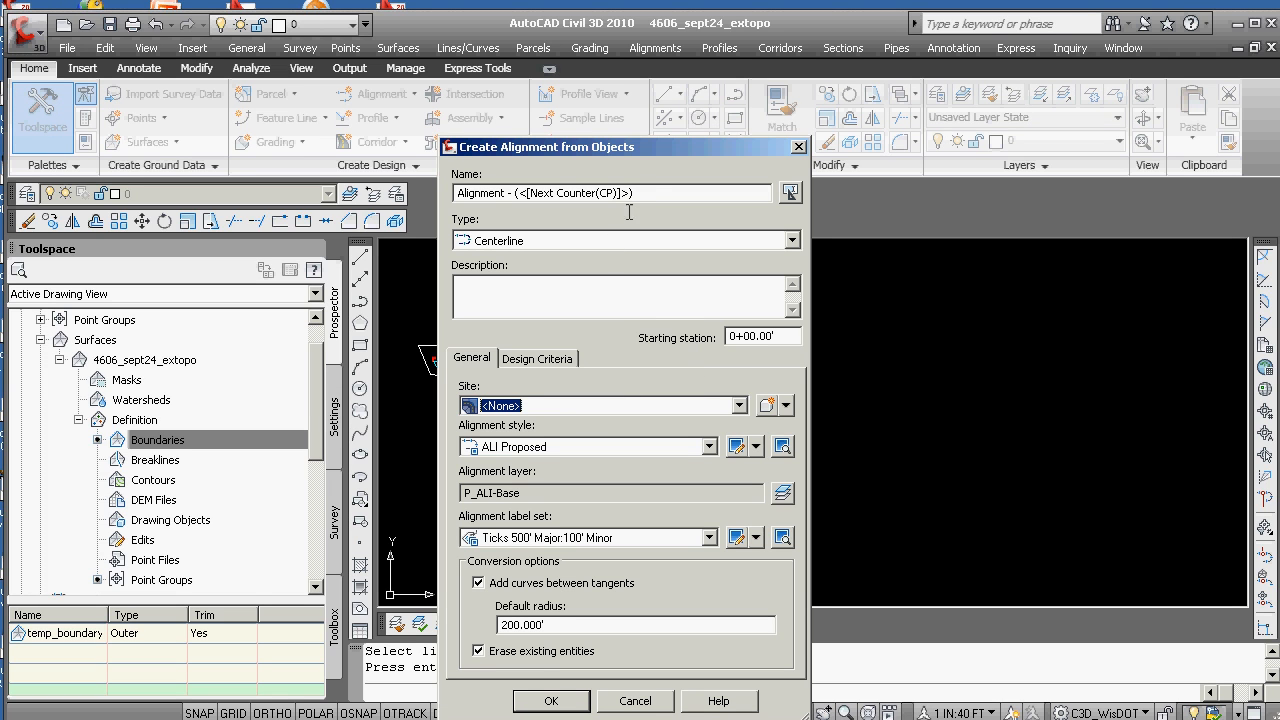
Create the alignment as 4606_sept24_mark_drive with starting station 10+00 and the Ticks 100' Major:25' Minor label set.
drag(648, 193, 458, 193)
text(460)
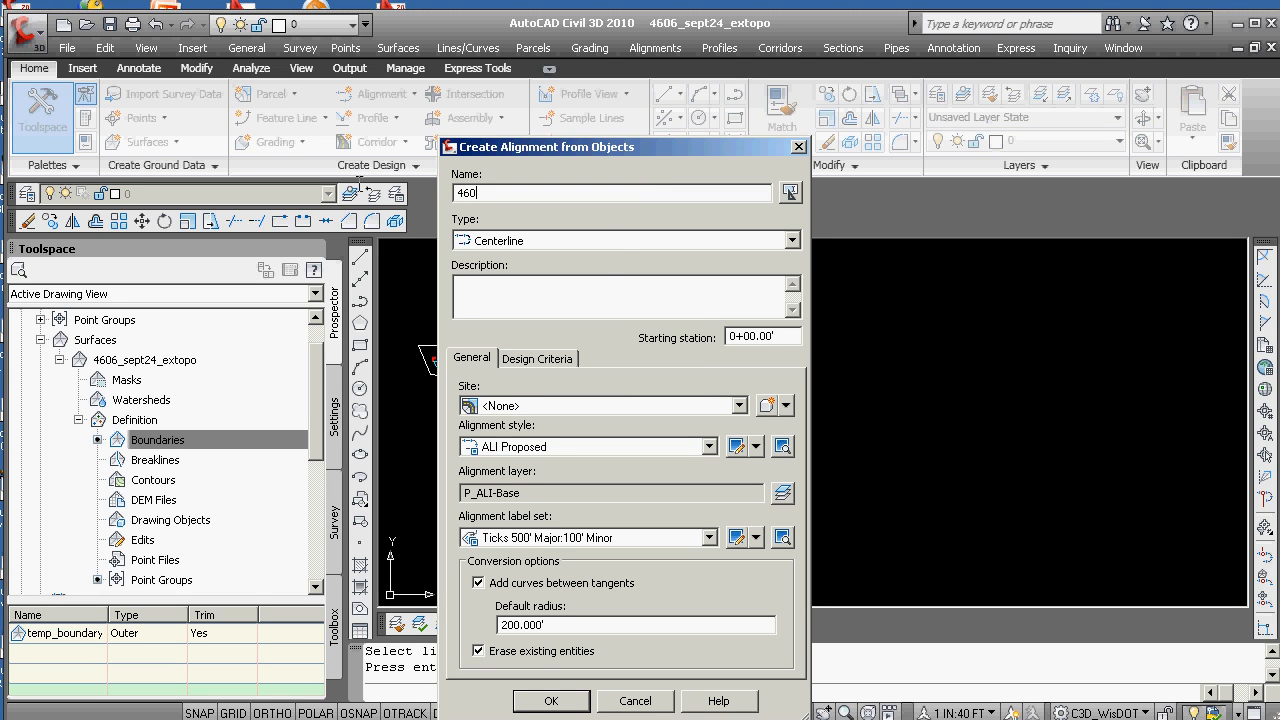
text(6_sept24_mark_drive)
double_click(793, 332)
text(1000)
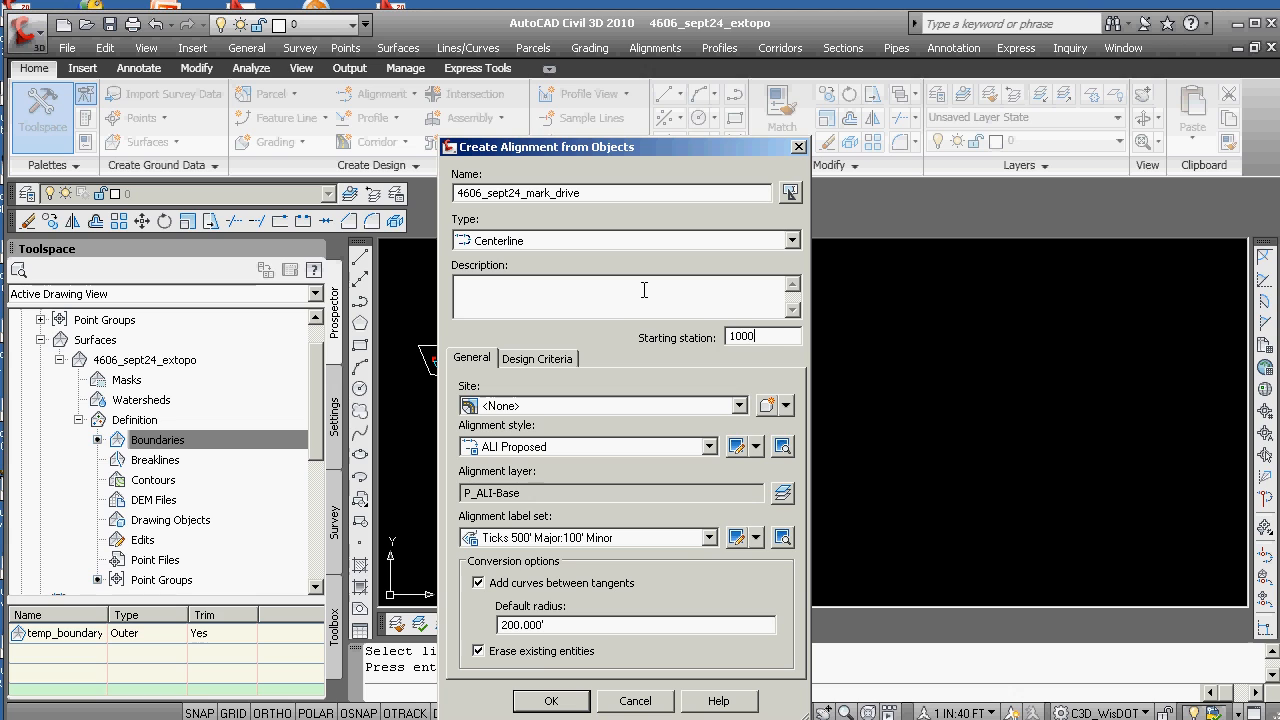
click(708, 537)
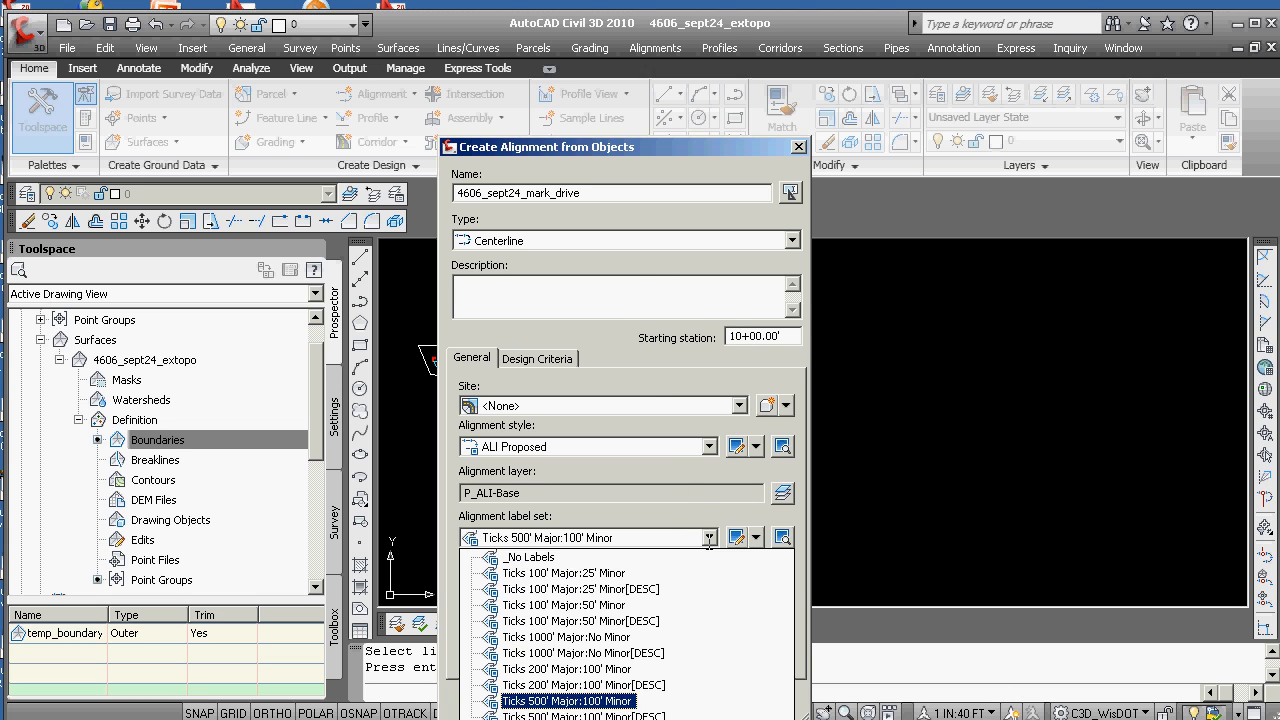
click(589, 575)
click(552, 701)
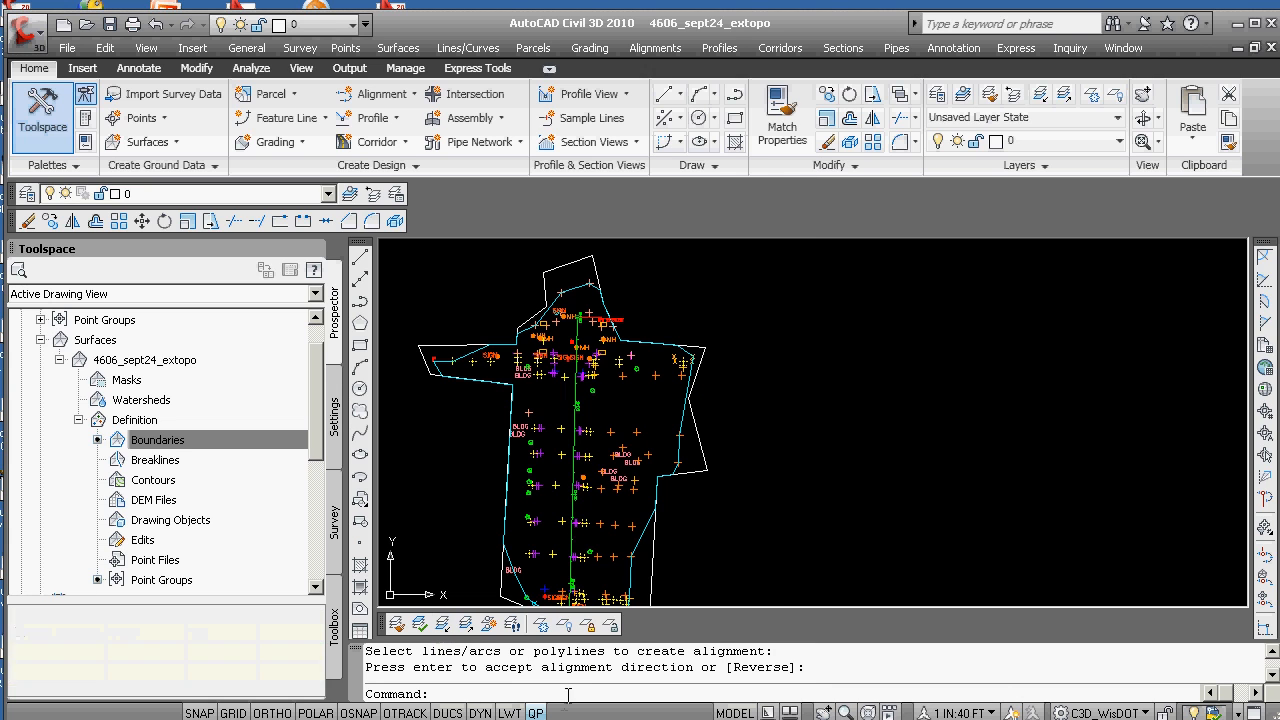
Create a surface profile along the 4606_sept24_mark_drive alignment sampled from the 4606_sept24_extopo surface.
scroll(585, 481, up, 4)
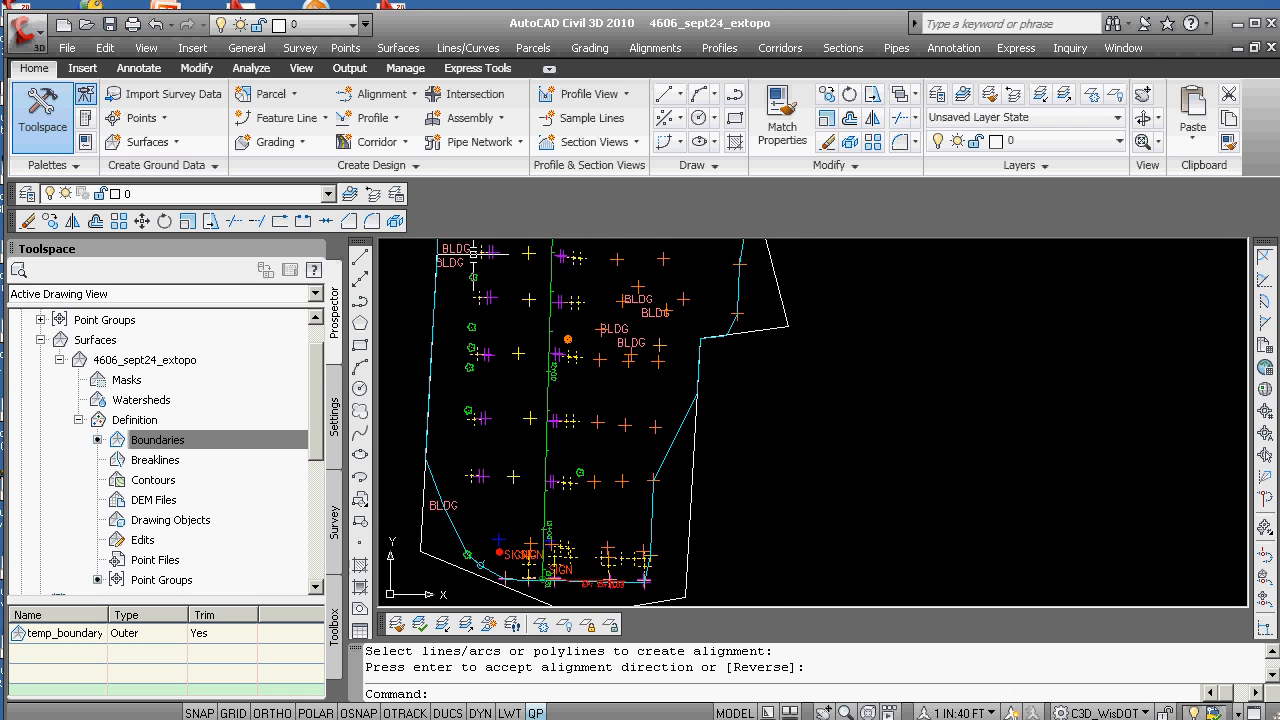
click(372, 117)
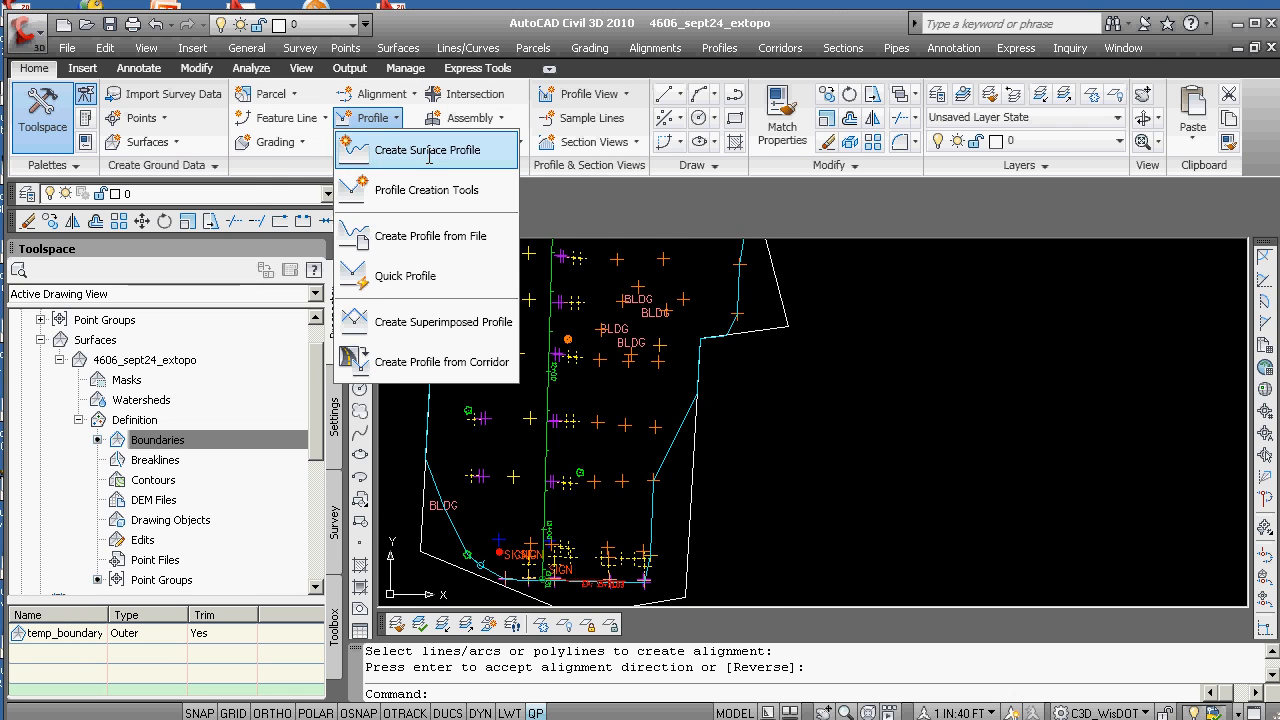
click(430, 150)
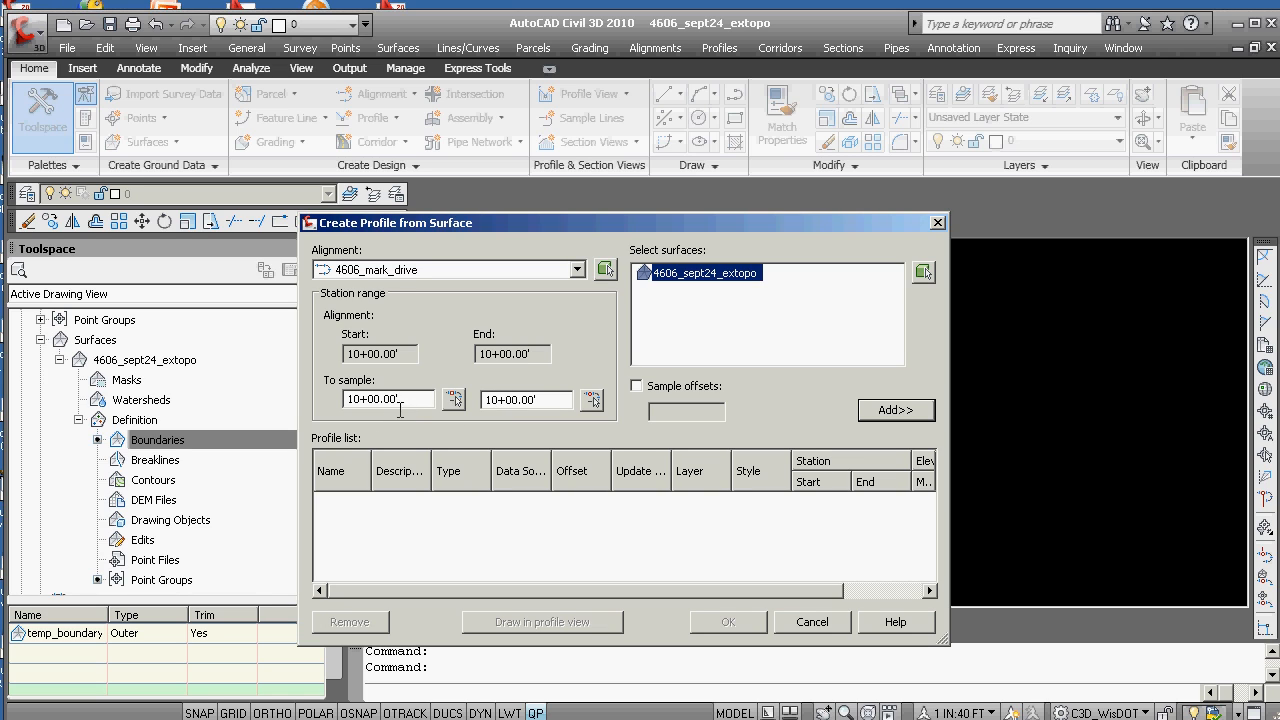
click(577, 269)
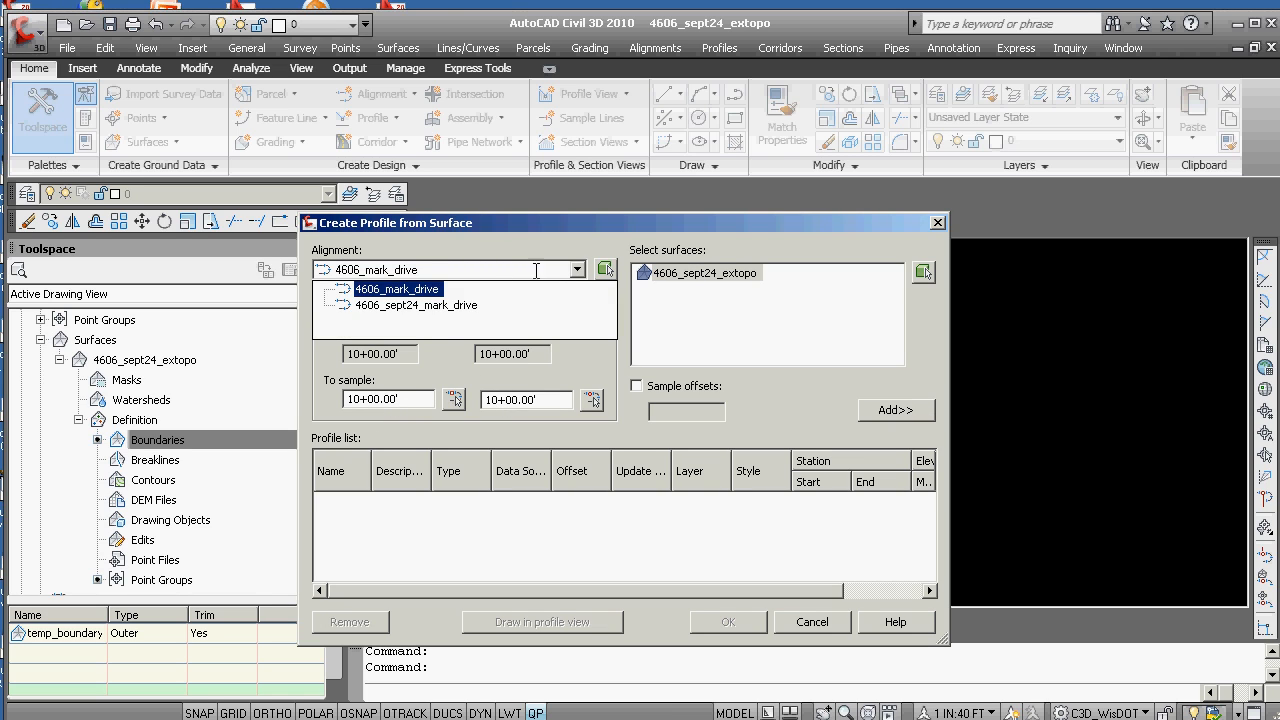
click(430, 304)
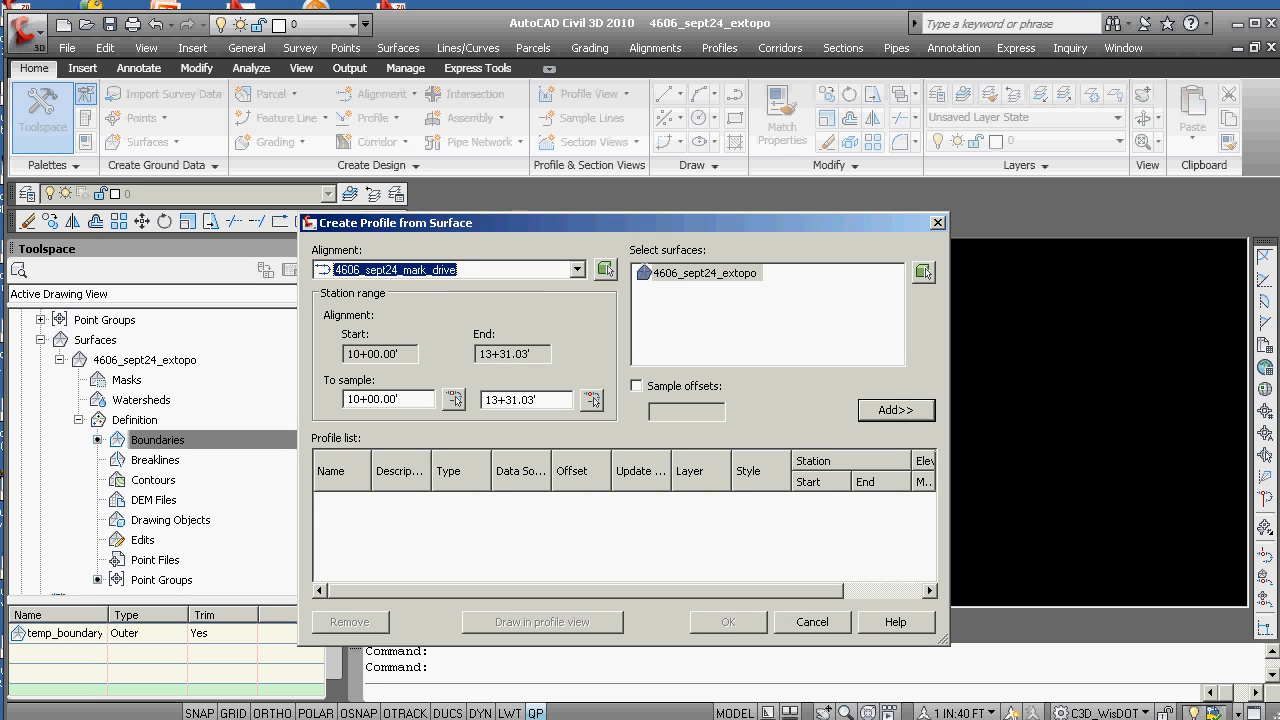
click(892, 408)
click(714, 626)
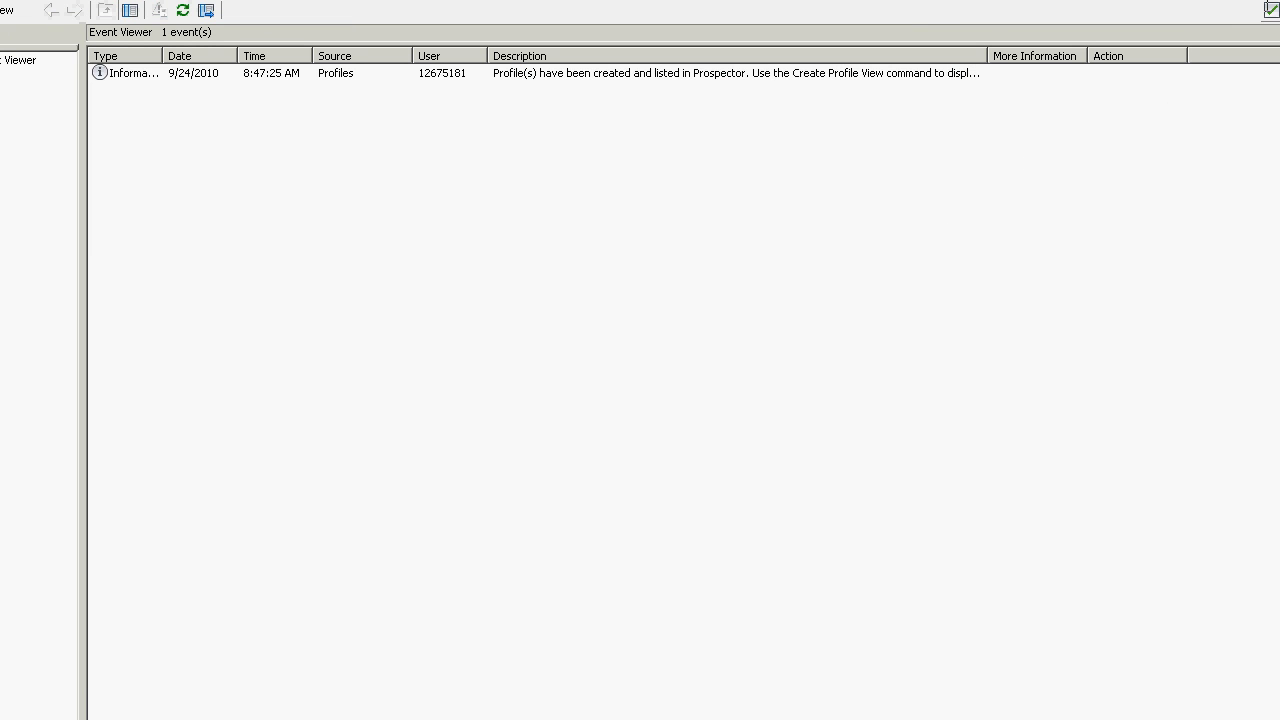
click(1271, 10)
Start a new profile view for the 4606_sept24_mark_drive alignment.
scroll(619, 464, down, 4)
middle_drag(624, 424, 645, 478)
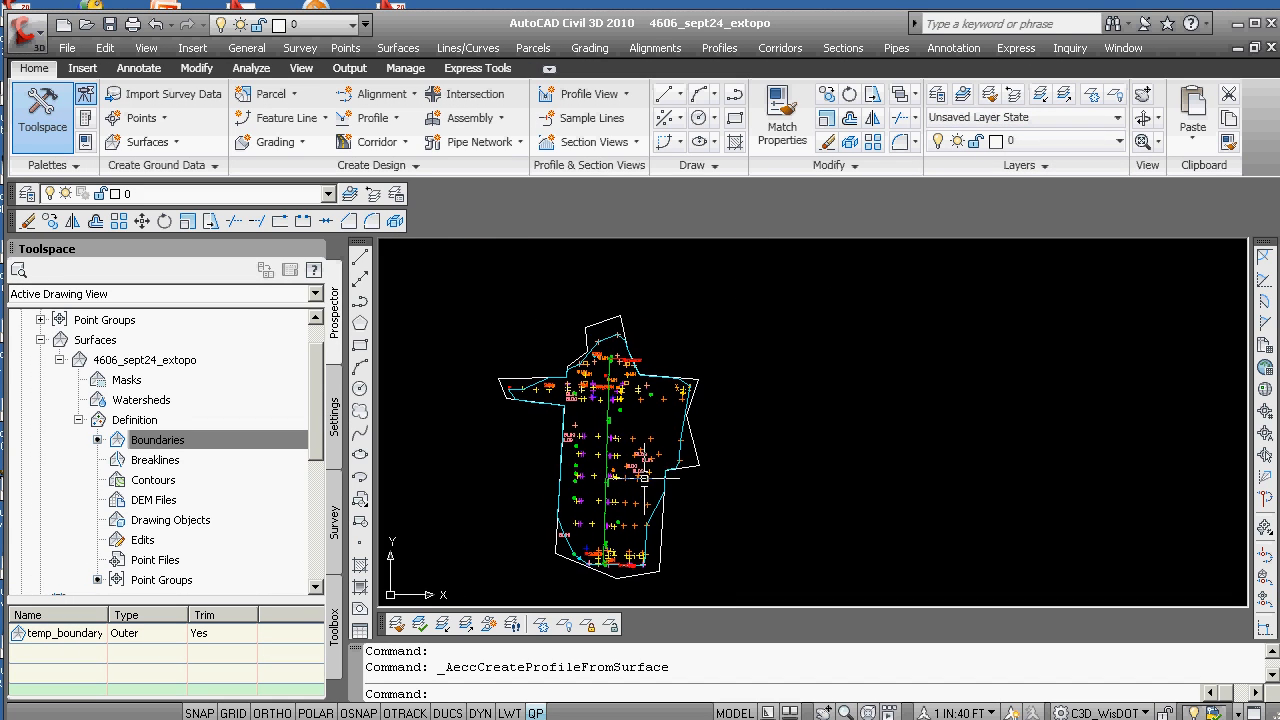
click(590, 93)
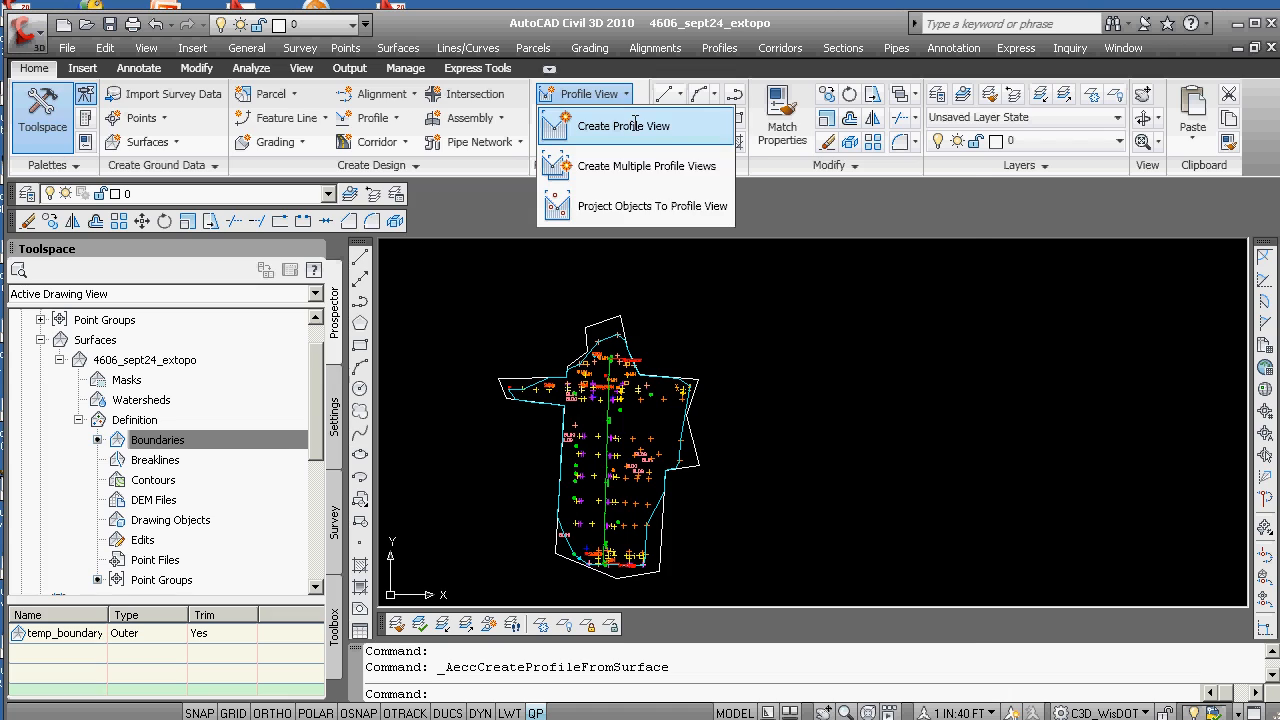
click(634, 125)
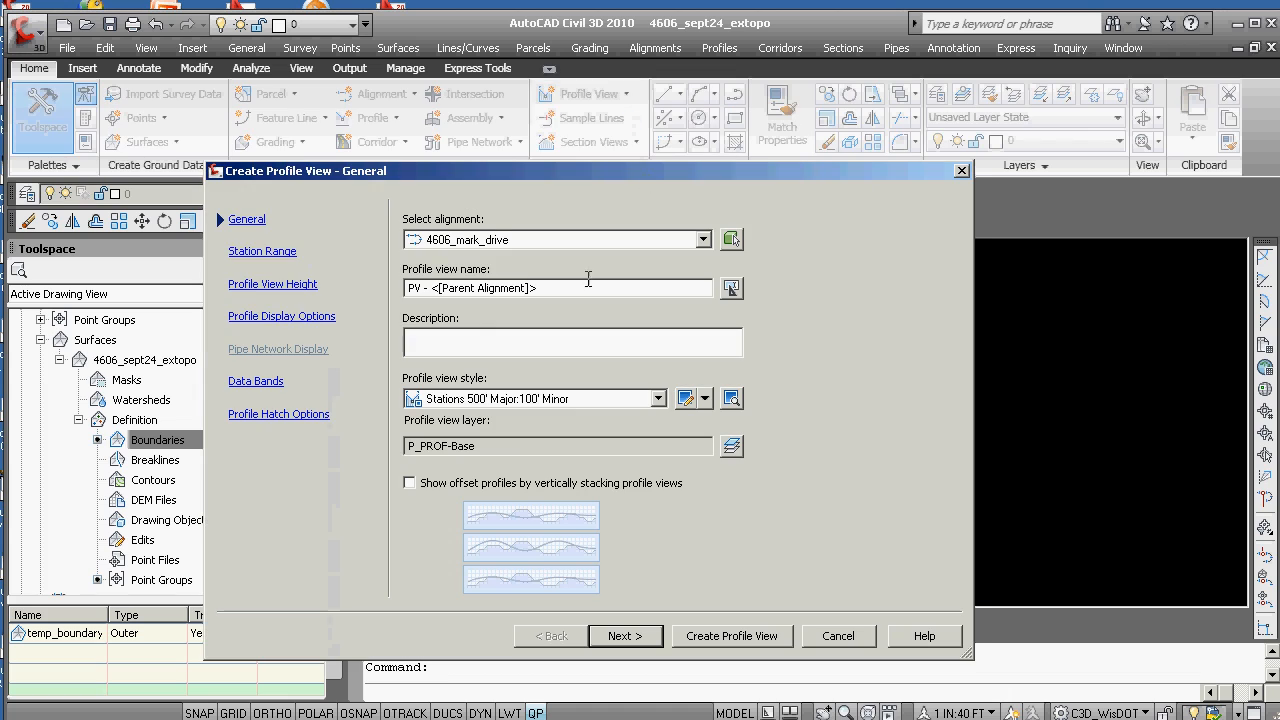
click(703, 239)
click(490, 271)
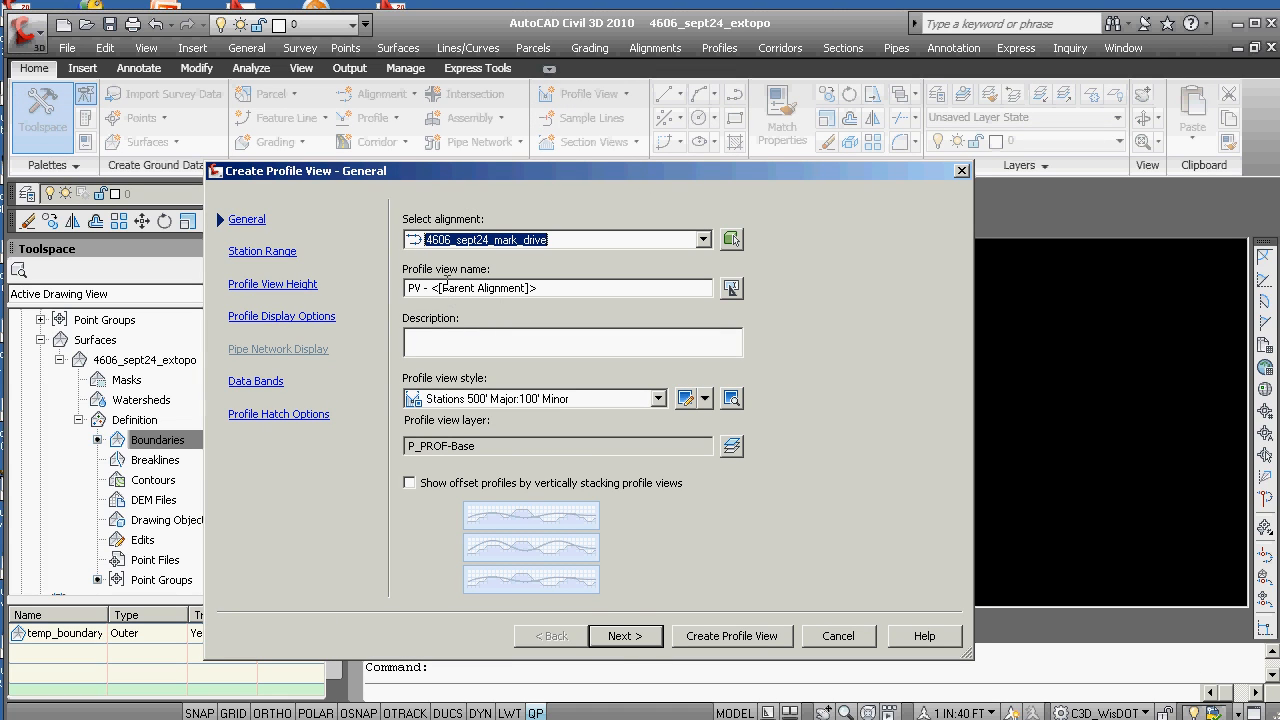
Switch the profile view height to user specified and set its minimum to 80.
click(258, 252)
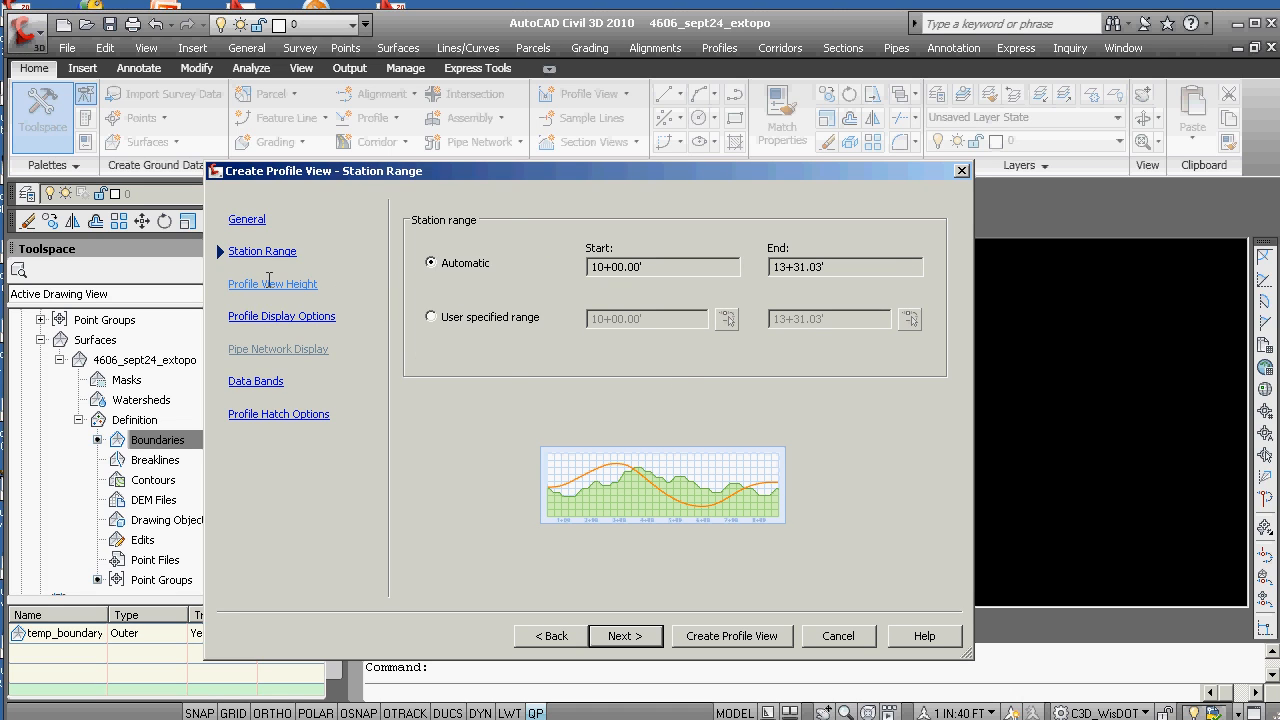
click(268, 283)
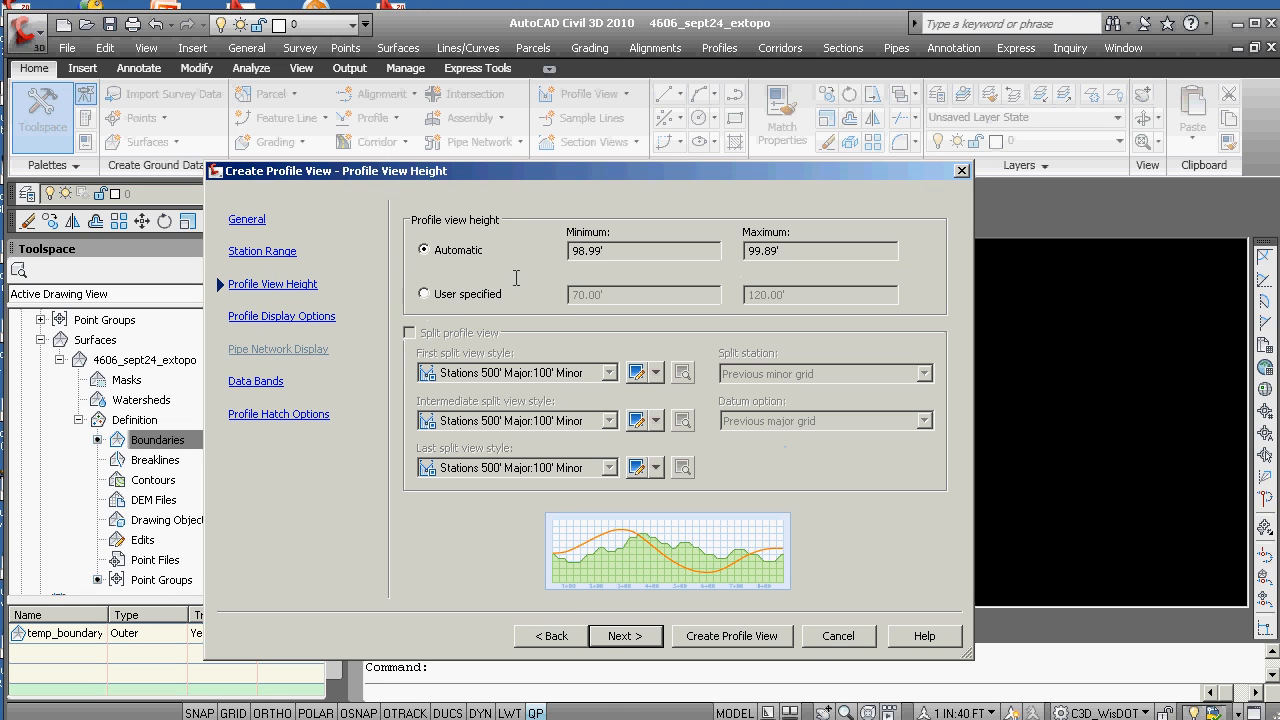
click(424, 293)
drag(606, 292, 554, 290)
text(80)
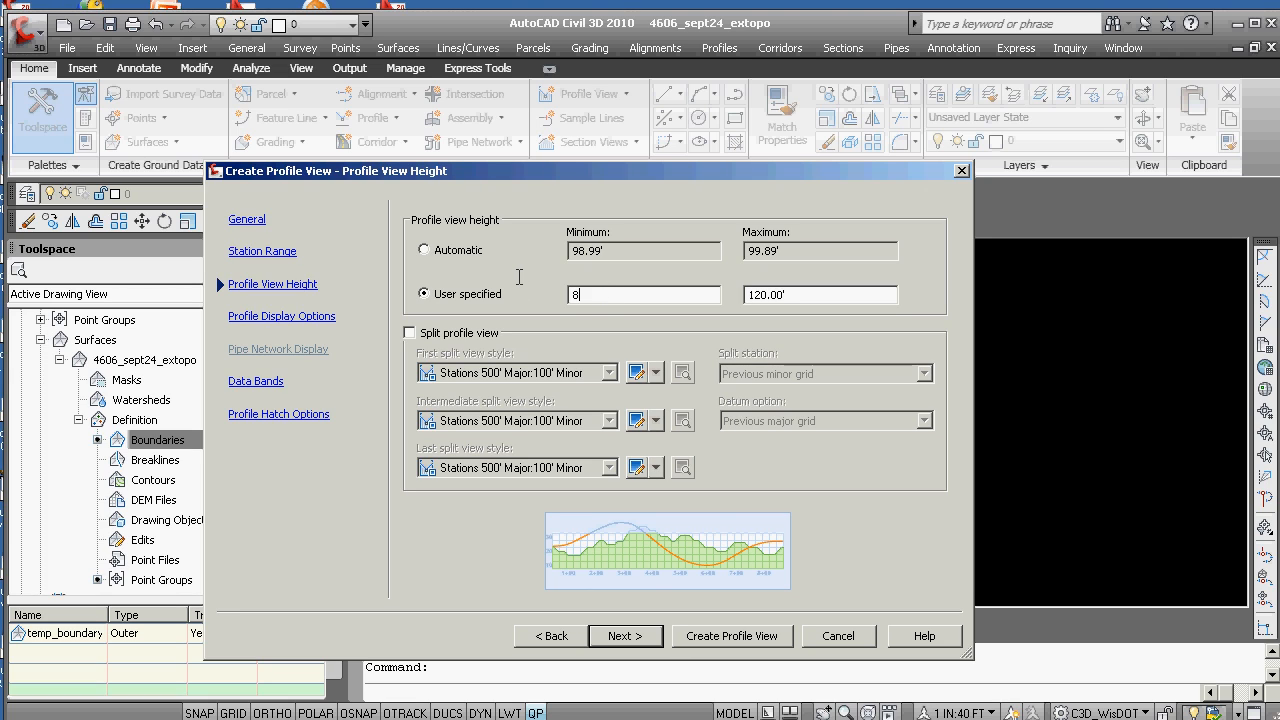
Create the profile view with its origin at 1000,800.
click(632, 640)
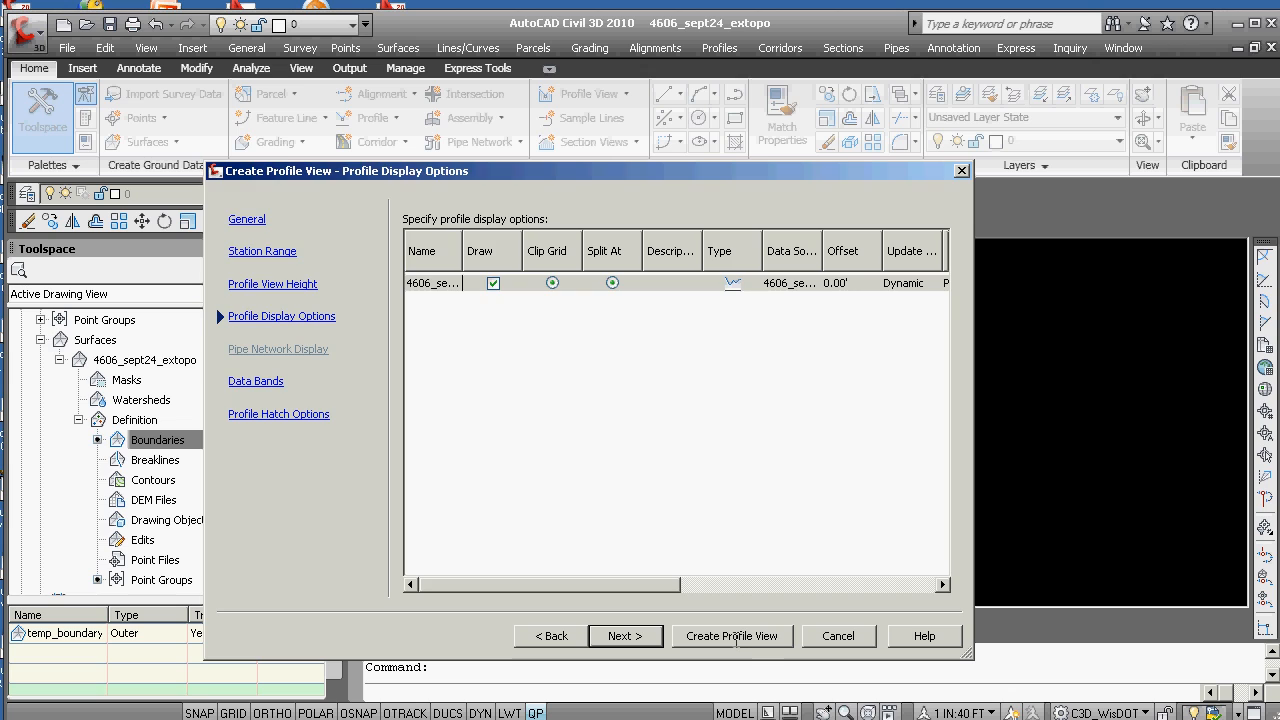
click(736, 638)
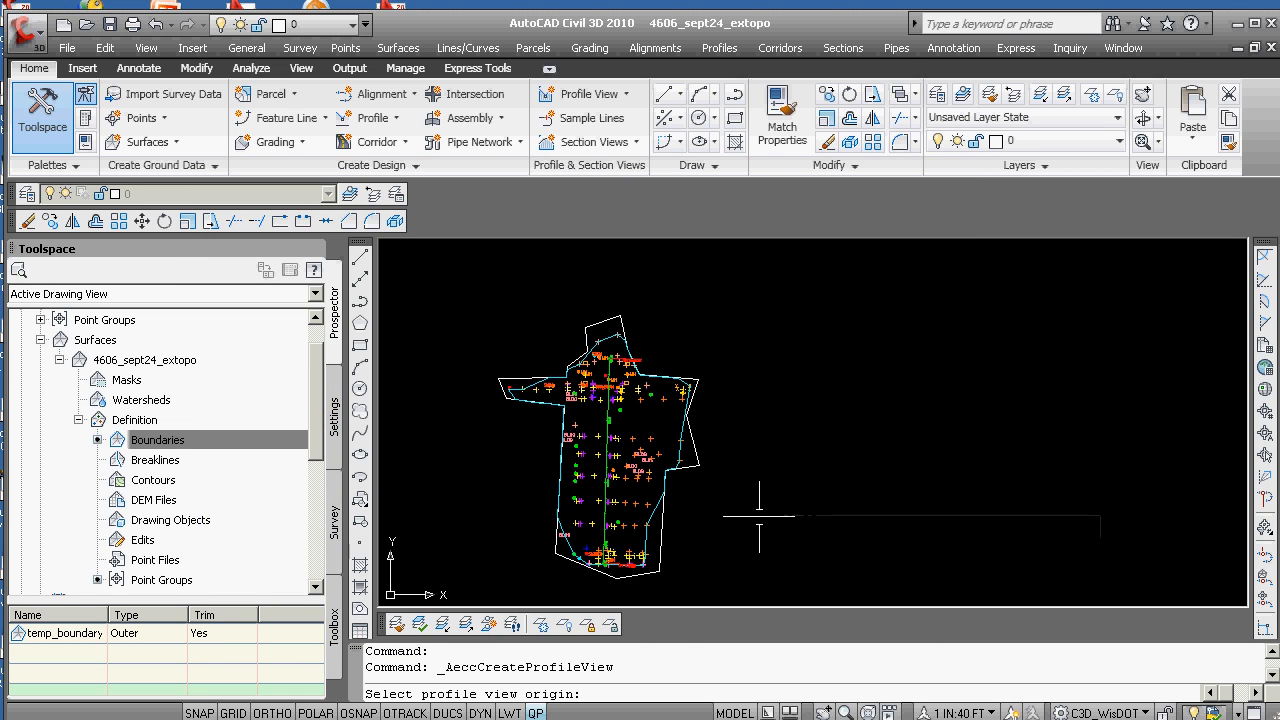
text(1000,800)
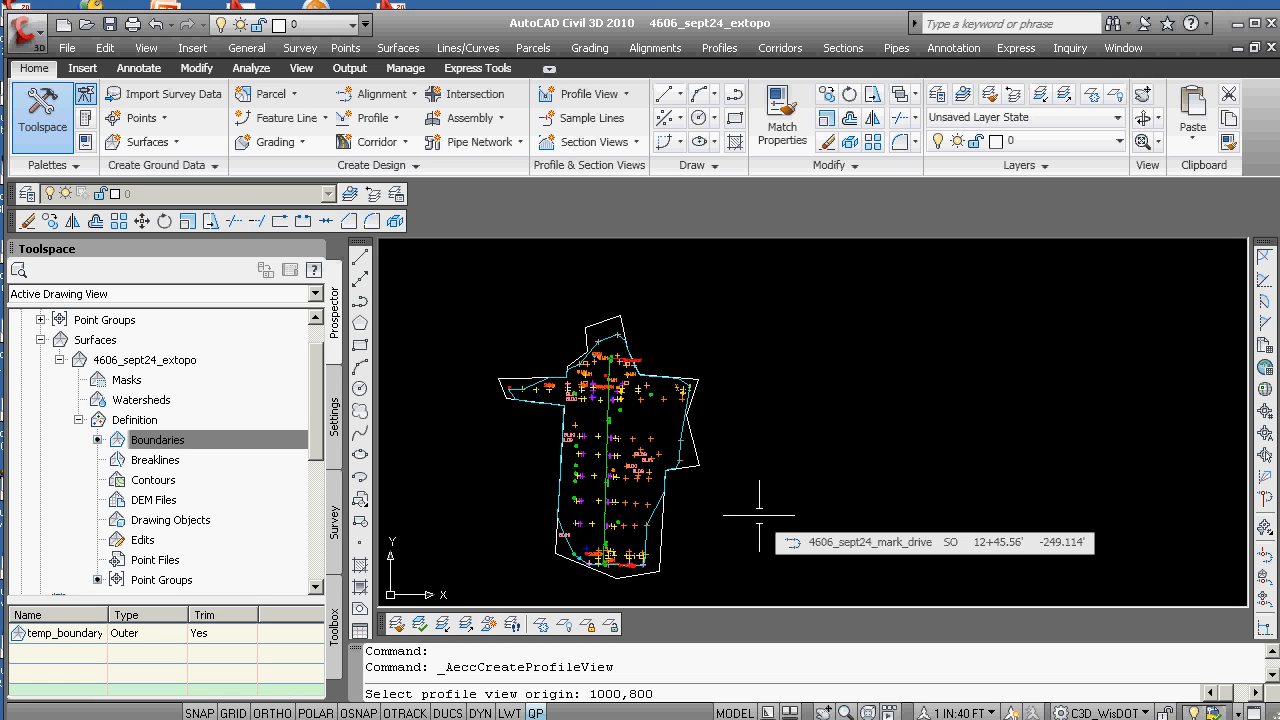
key(Return)
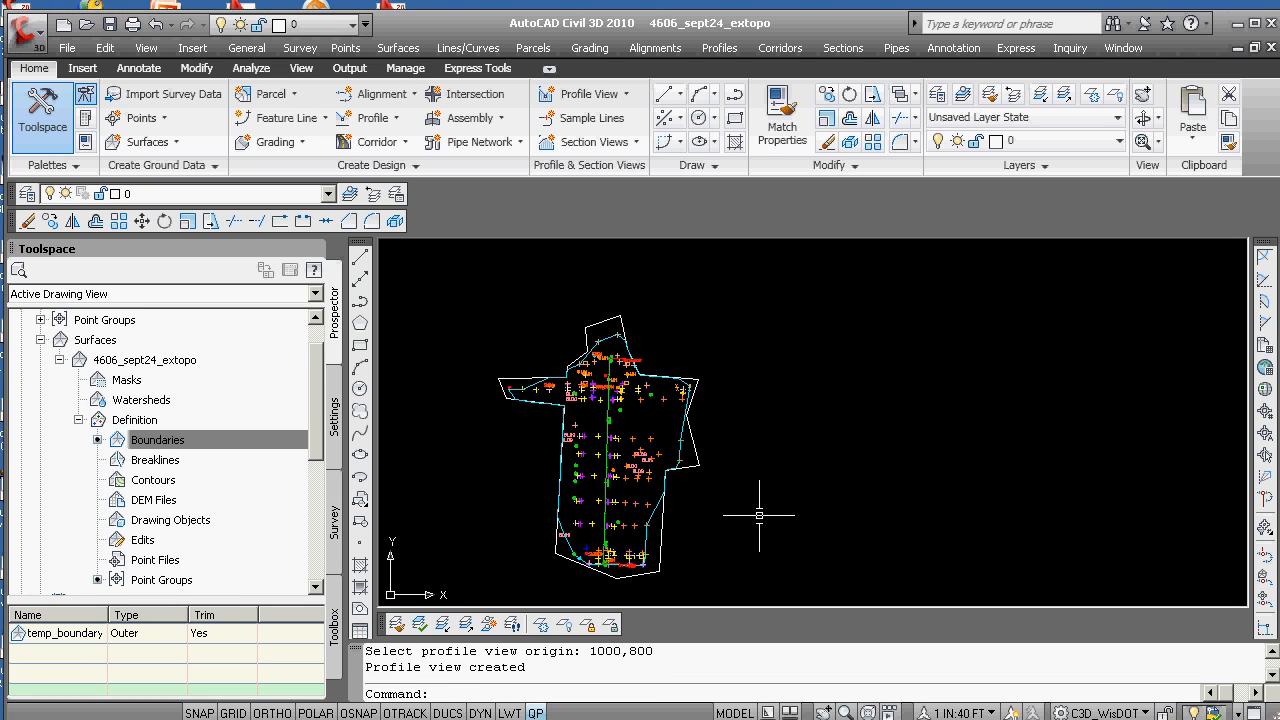
Save a named view Overall_plan windowed around the whole surveyed site, and check the saved views.
text(-v)
key(Return)
text(w)
key(Return)
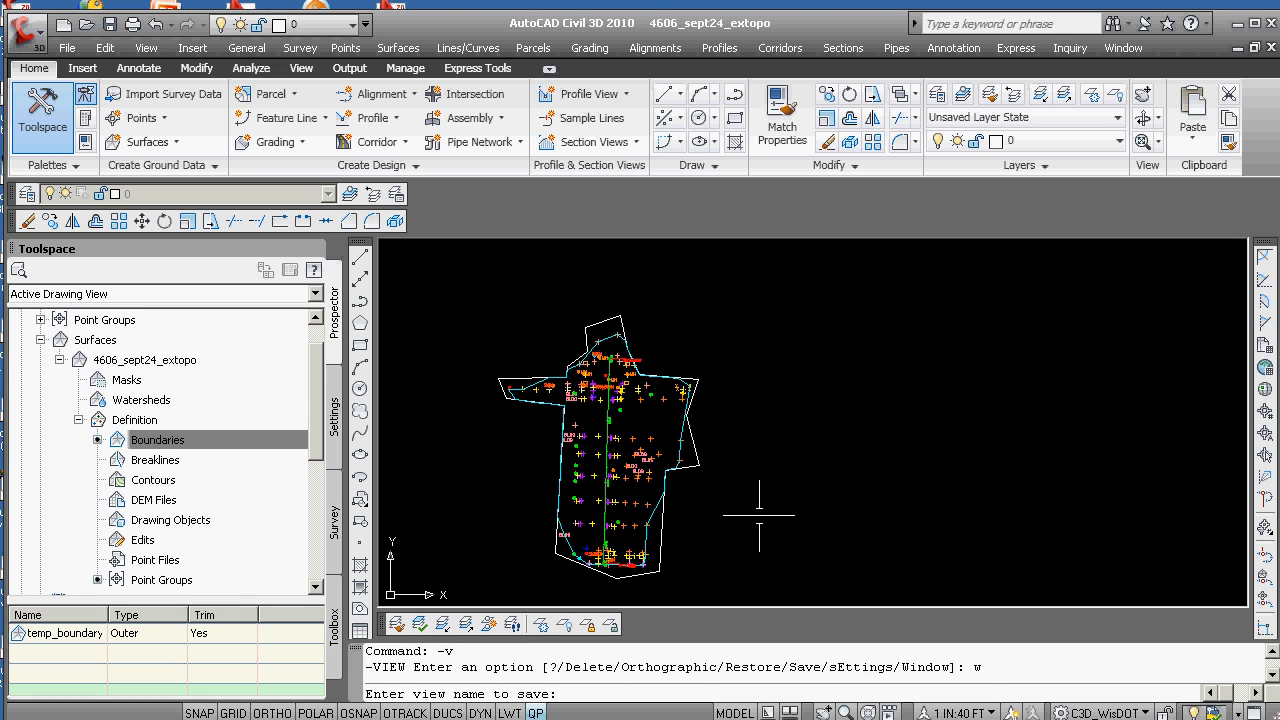
text(plan_vver)
key(BackSpace)
key(BackSpace)
key(BackSpace)
key(BackSpace)
key(BackSpace)
key(BackSpace)
key(BackSpace)
key(BackSpace)
text(Oviera)
key(BackSpace)
key(BackSpace)
key(BackSpace)
key(BackSpace)
text(erall_plan)
key(Return)
key(Return)
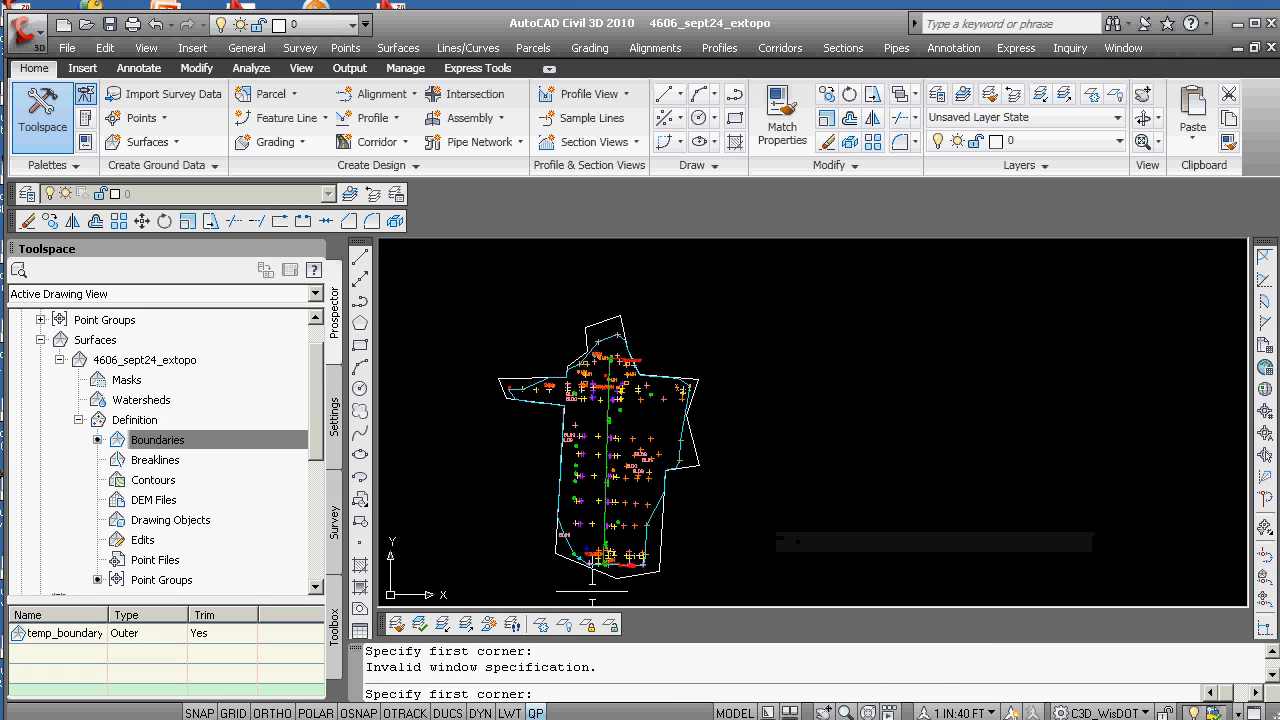
click(502, 600)
click(730, 292)
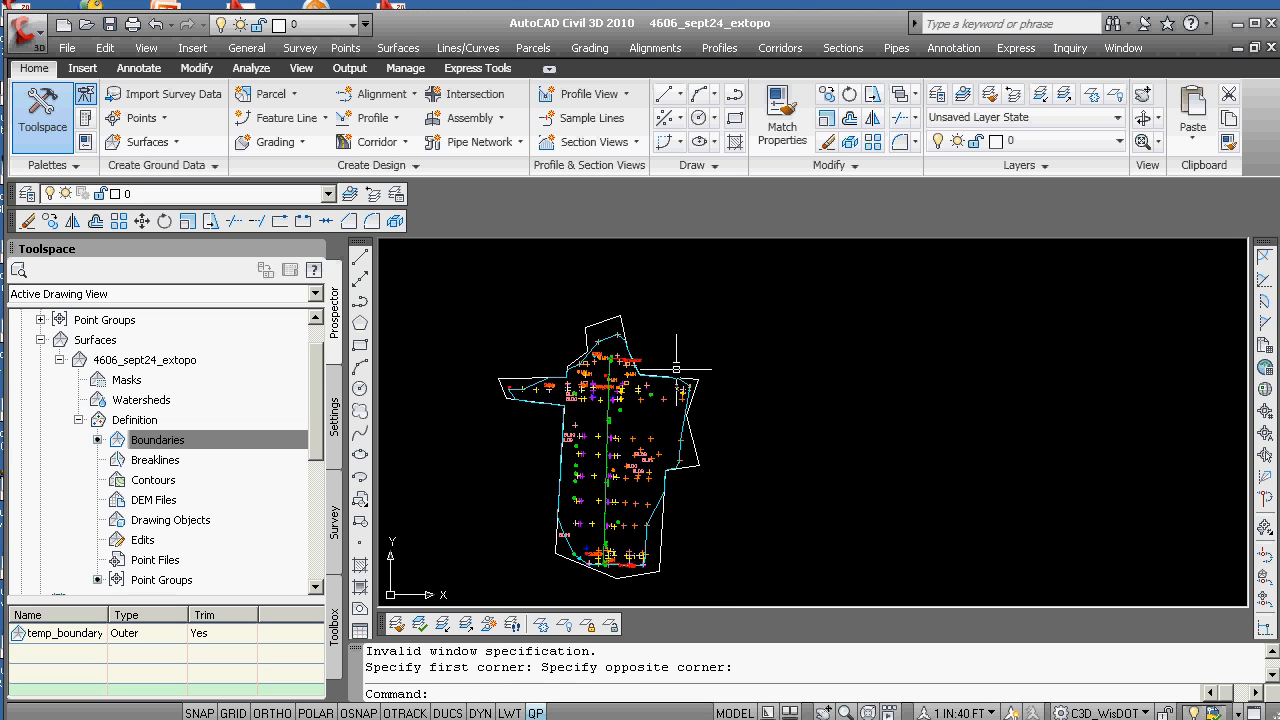
text(v)
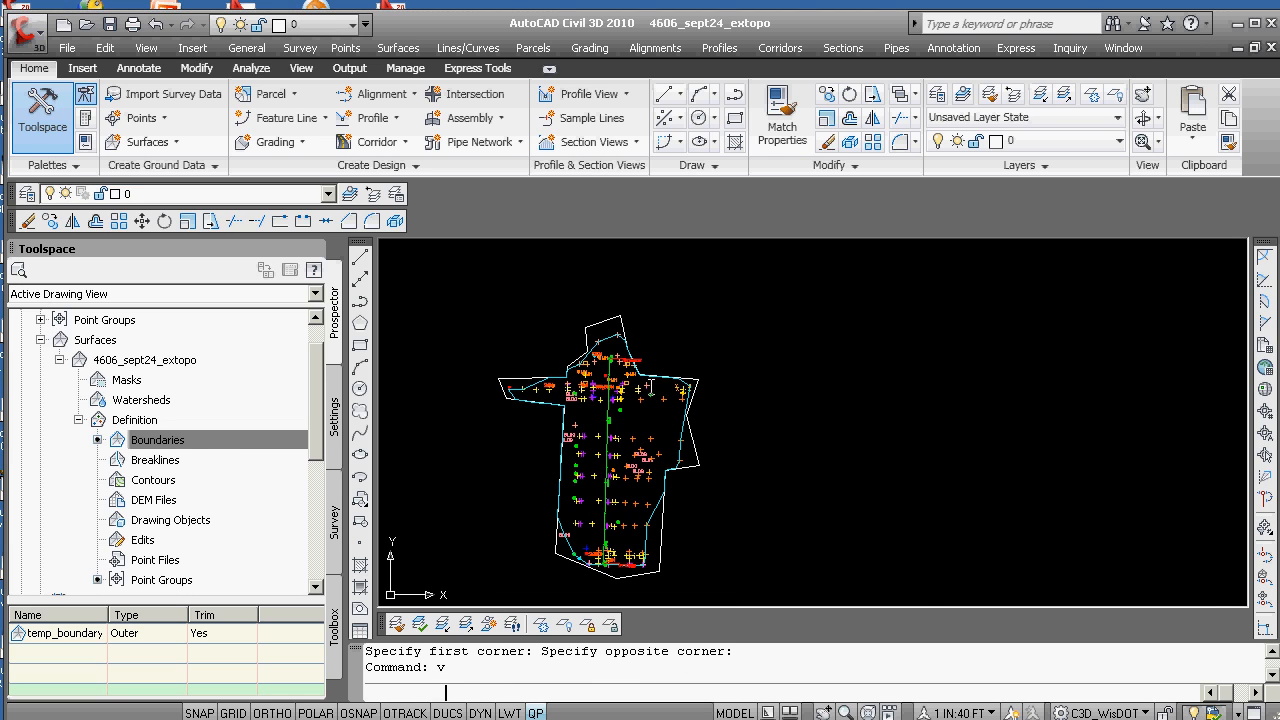
key(Return)
click(695, 597)
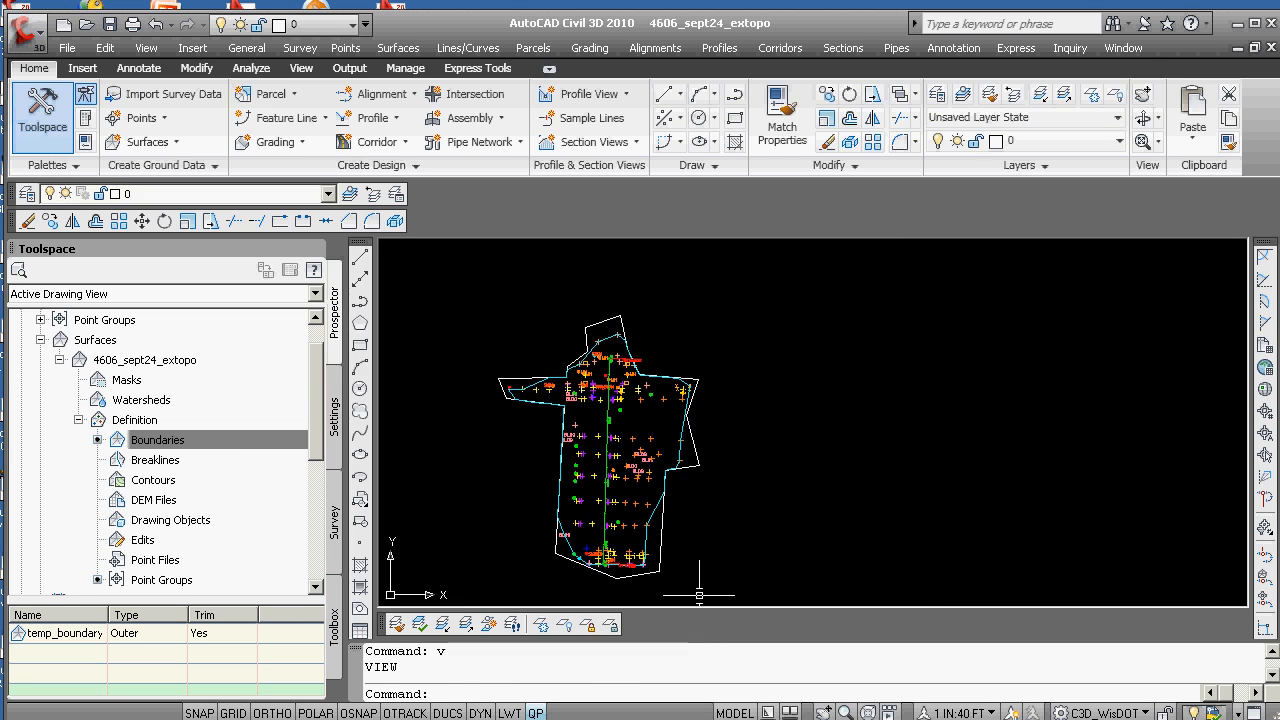
Zoom to a view centred on 1000,800 with a height of 100 and examine the profile view's grid.
text(z)
key(Return)
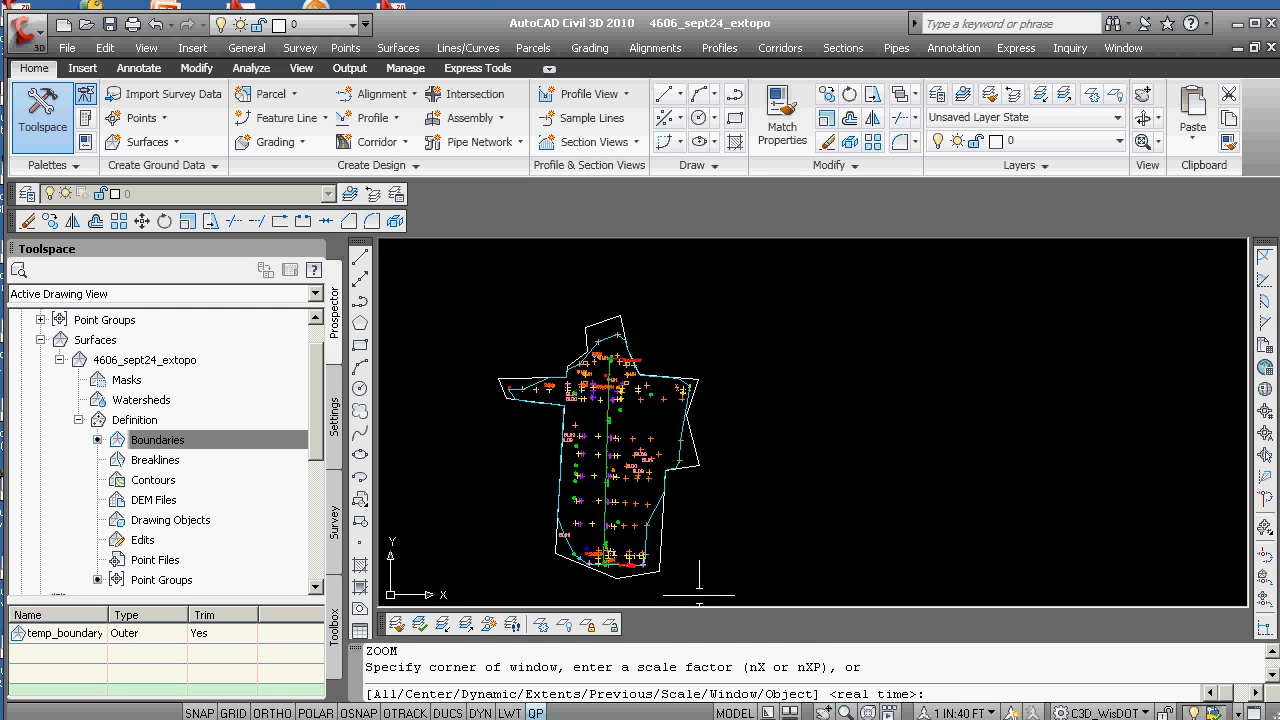
text(c)
key(Return)
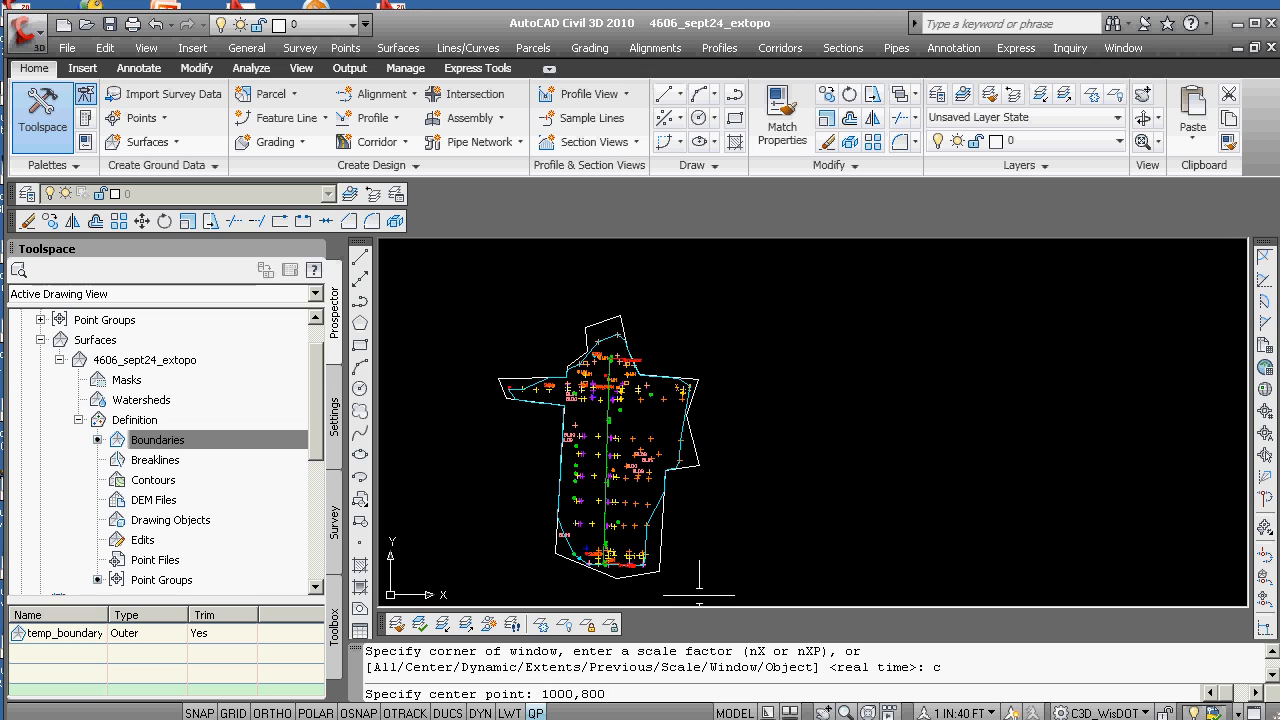
key(Return)
text(100)
key(Return)
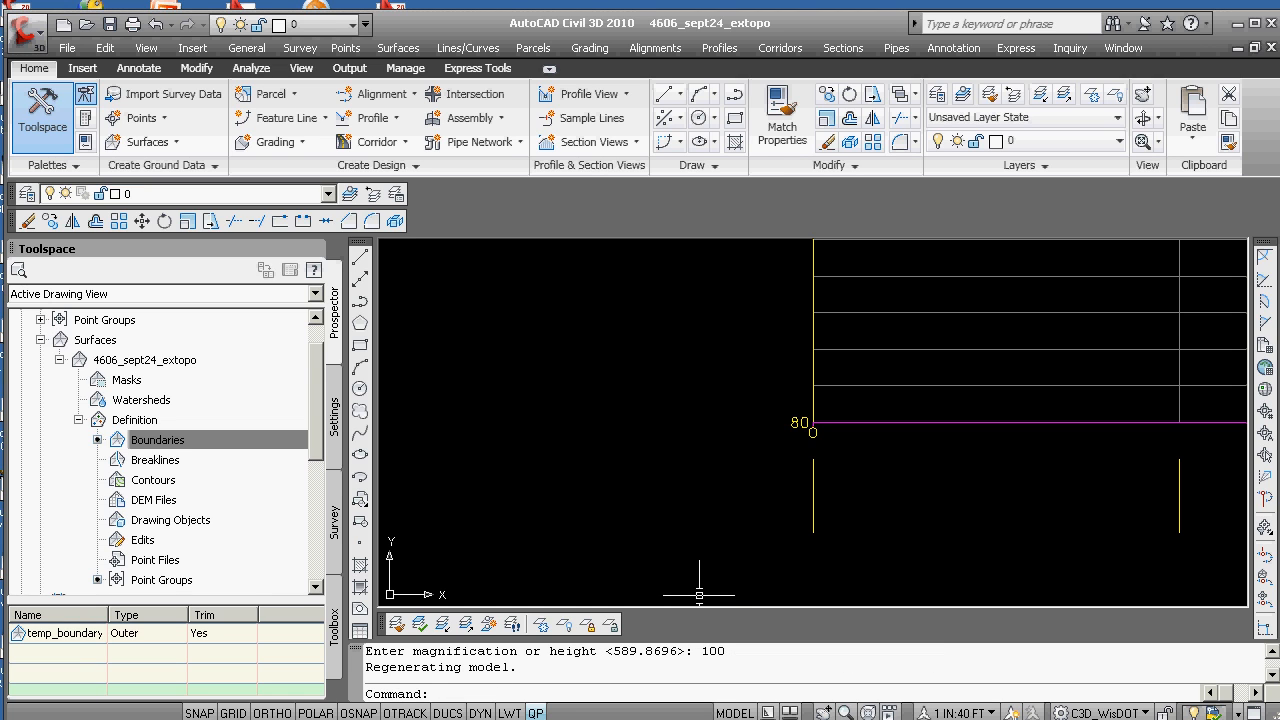
middle_drag(1128, 476, 817, 477)
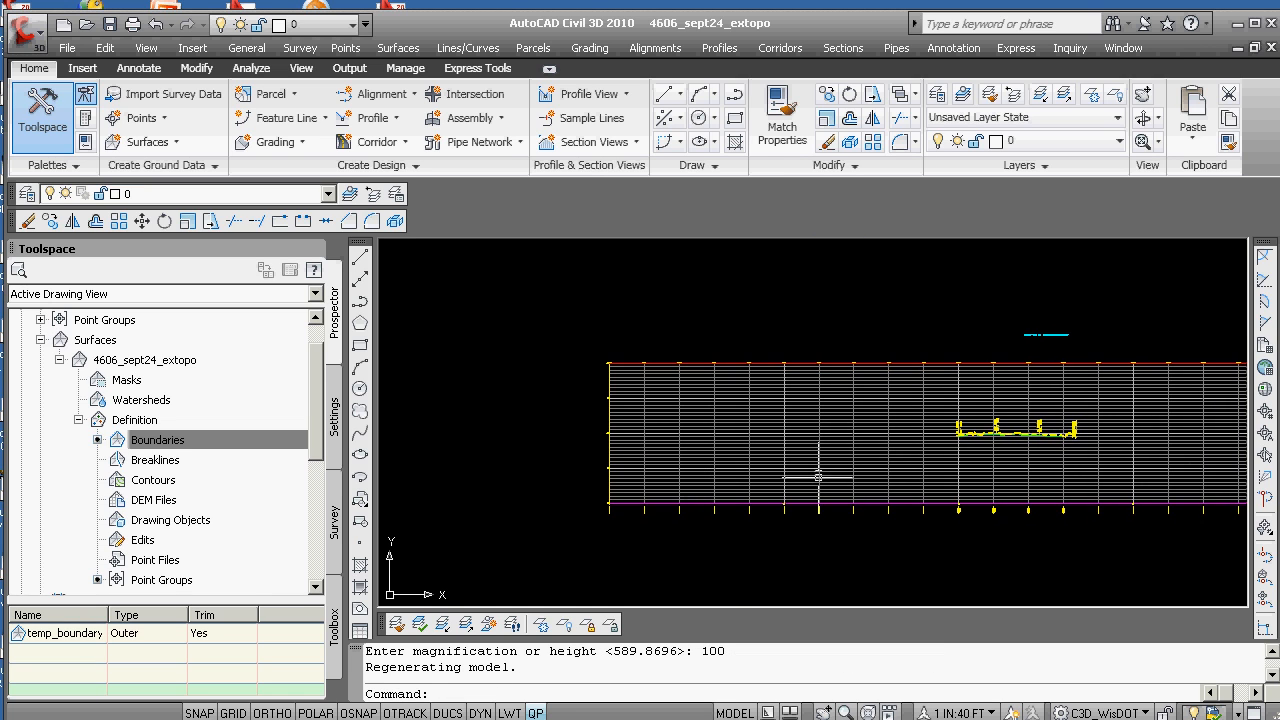
Query the coordinates of the intersection between the station 10 grid line and the profile view's base line.
scroll(965, 528, up, 5)
middle_drag(952, 470, 806, 506)
scroll(808, 476, up, 8)
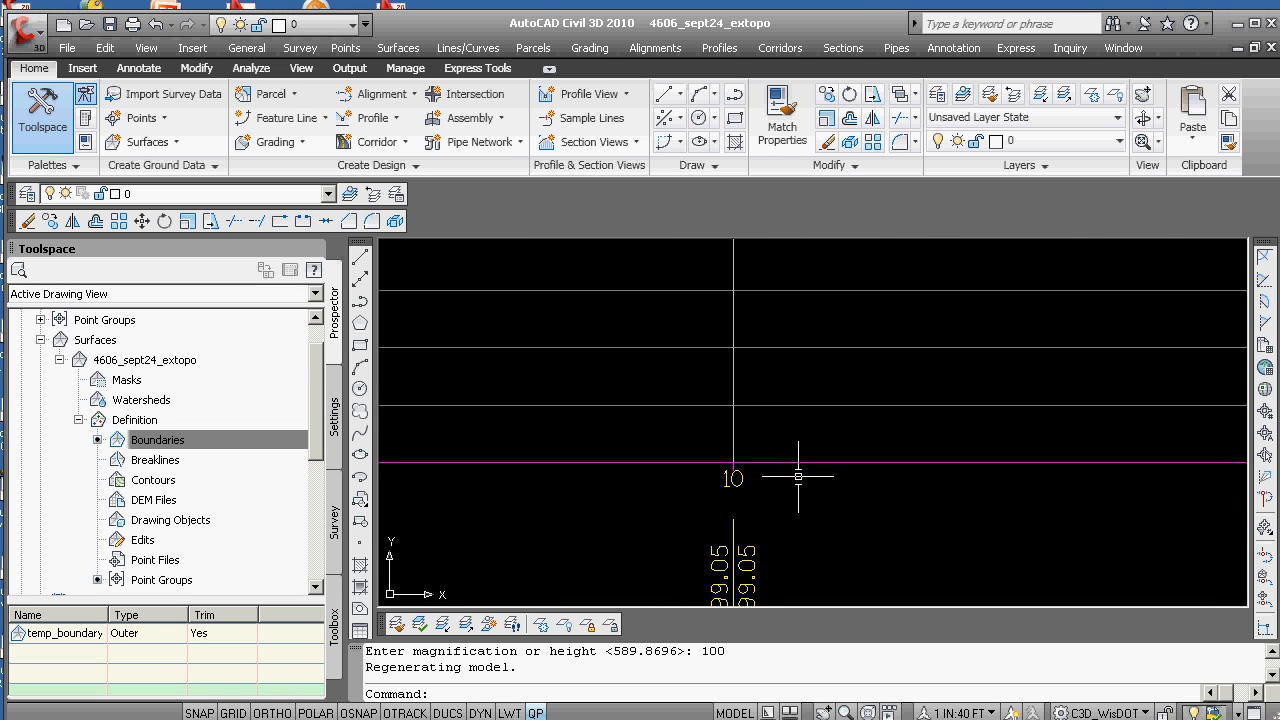
text(id)
key(Return)
text(int: in)
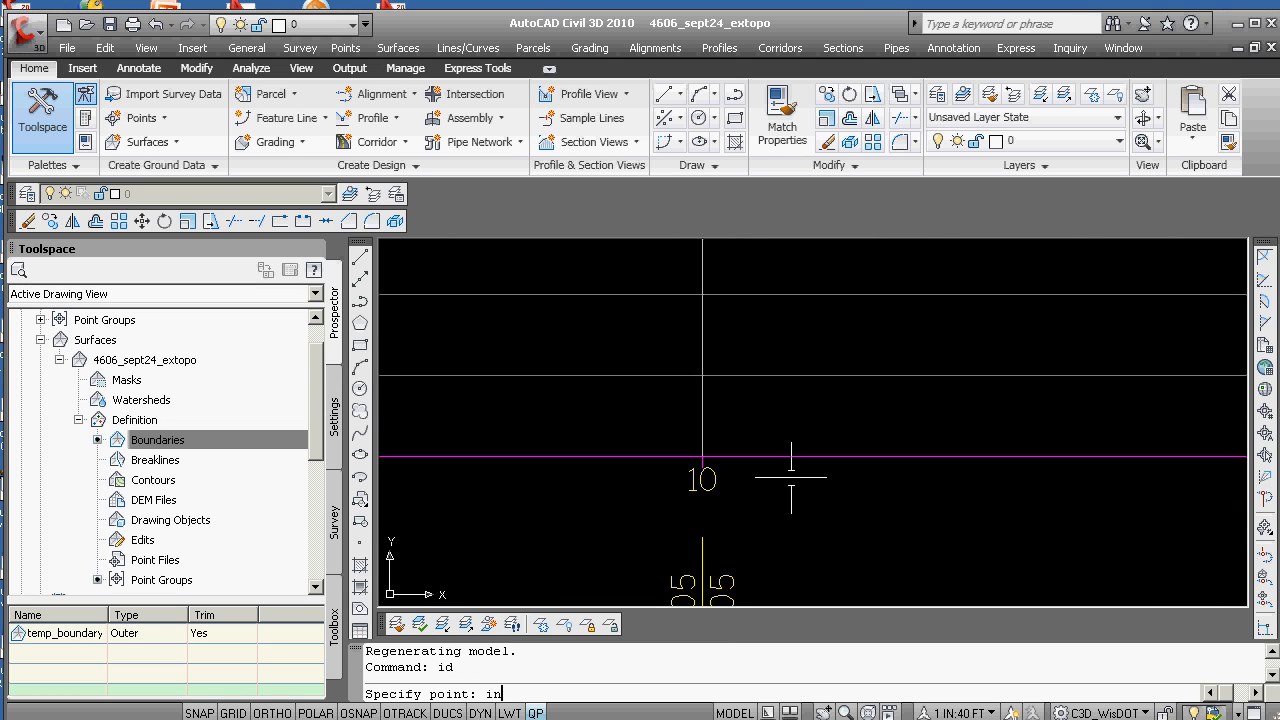
text(t)
key(Return)
click(702, 454)
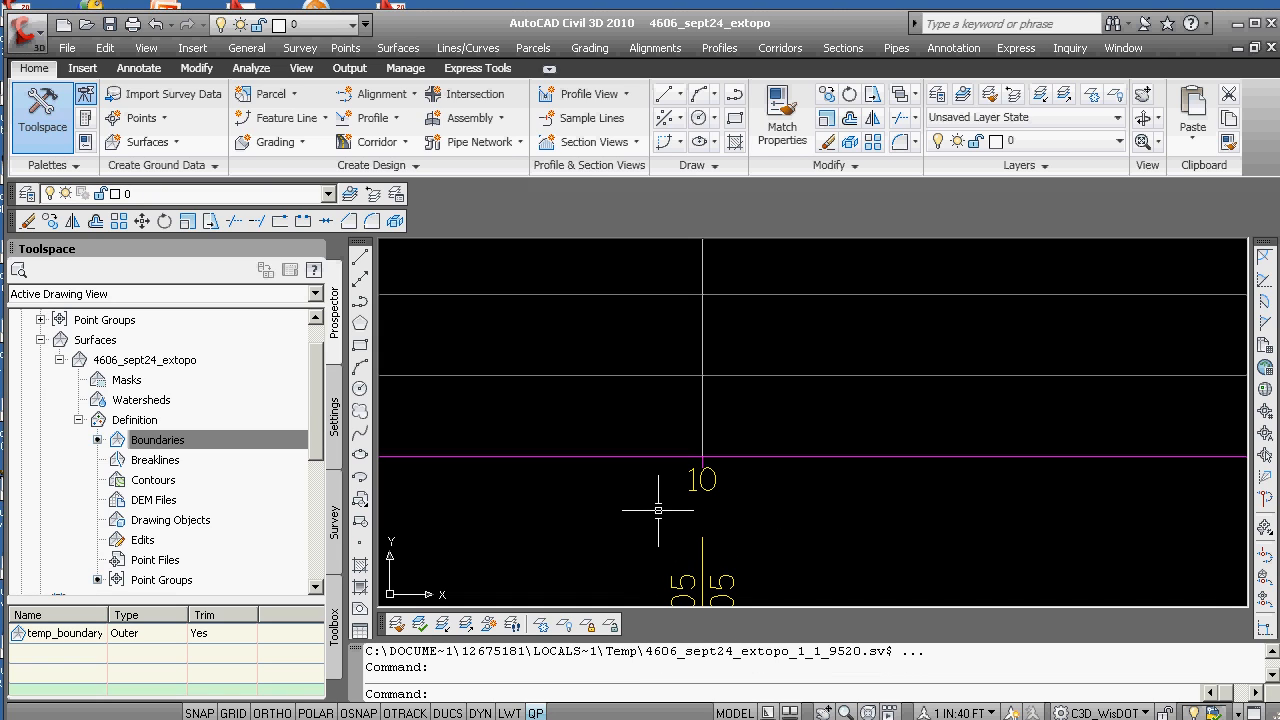
Repeat the ID point query at the station 10 base-line intersection, using an intersection snap.
text(id)
key(Return)
text(int: int)
key(Return)
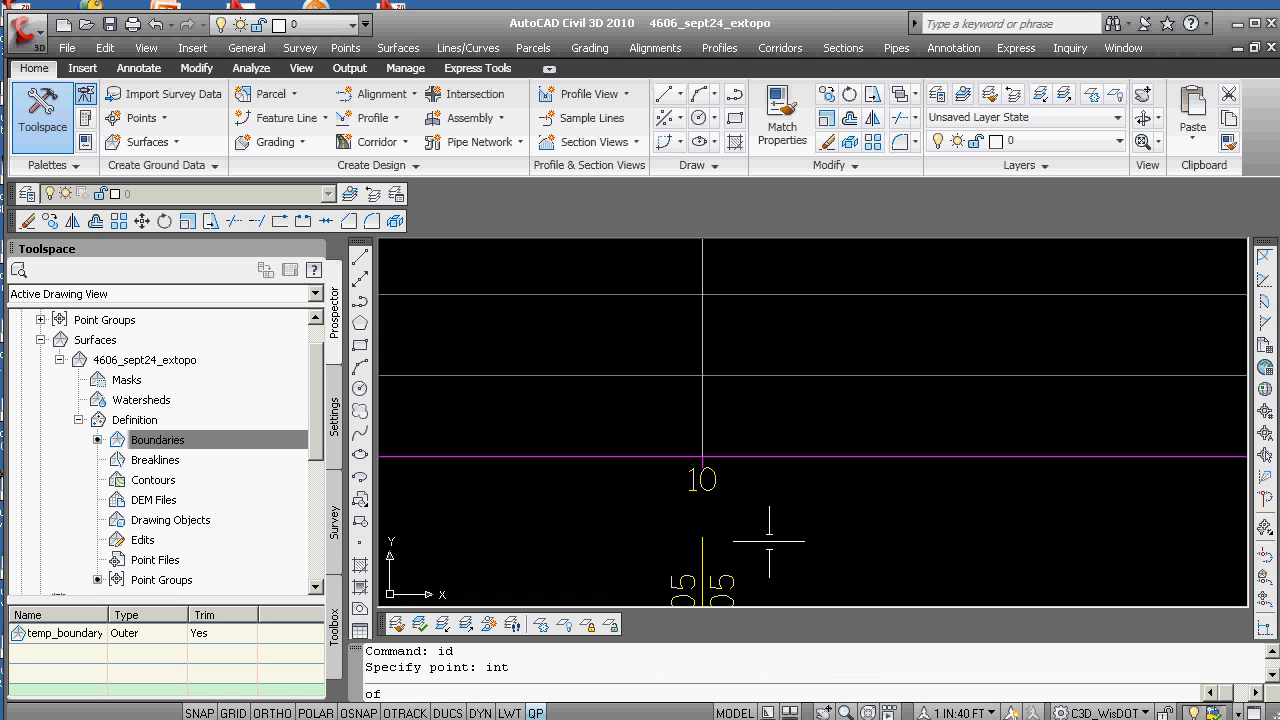
click(702, 456)
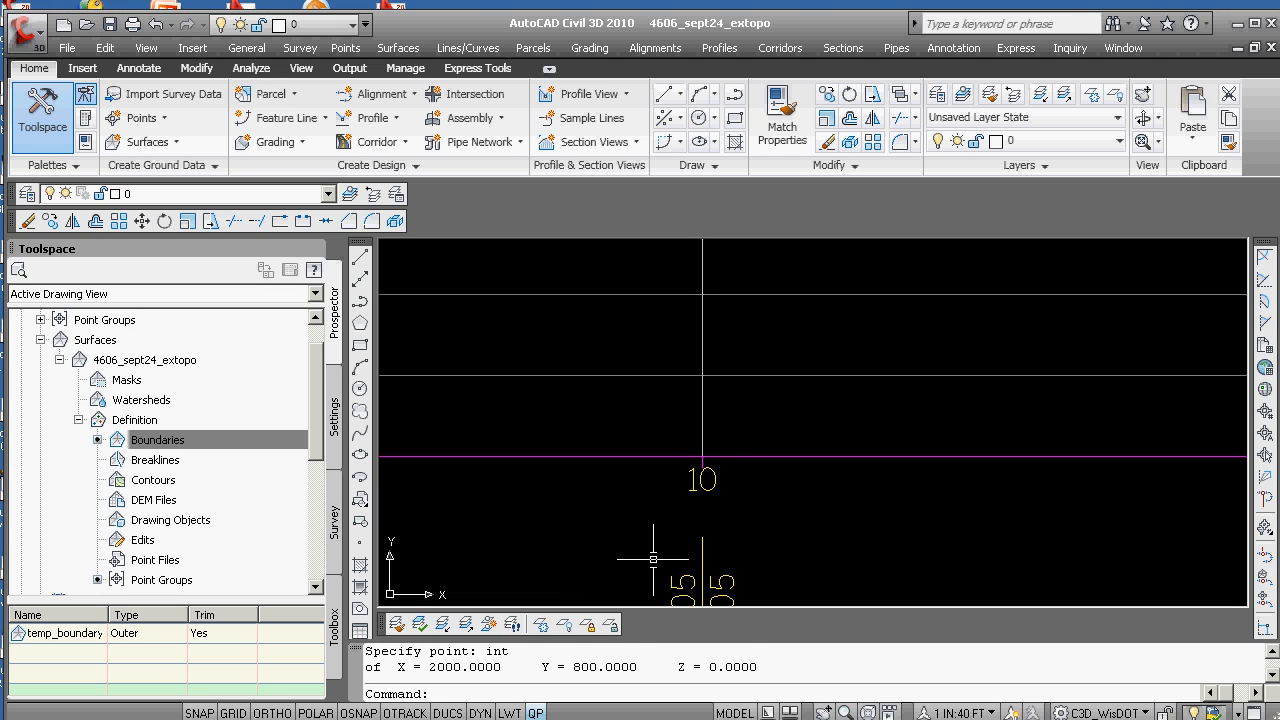
Move the profile view by a relative displacement of 1000 units at 180 degrees.
text(move)
key(Return)
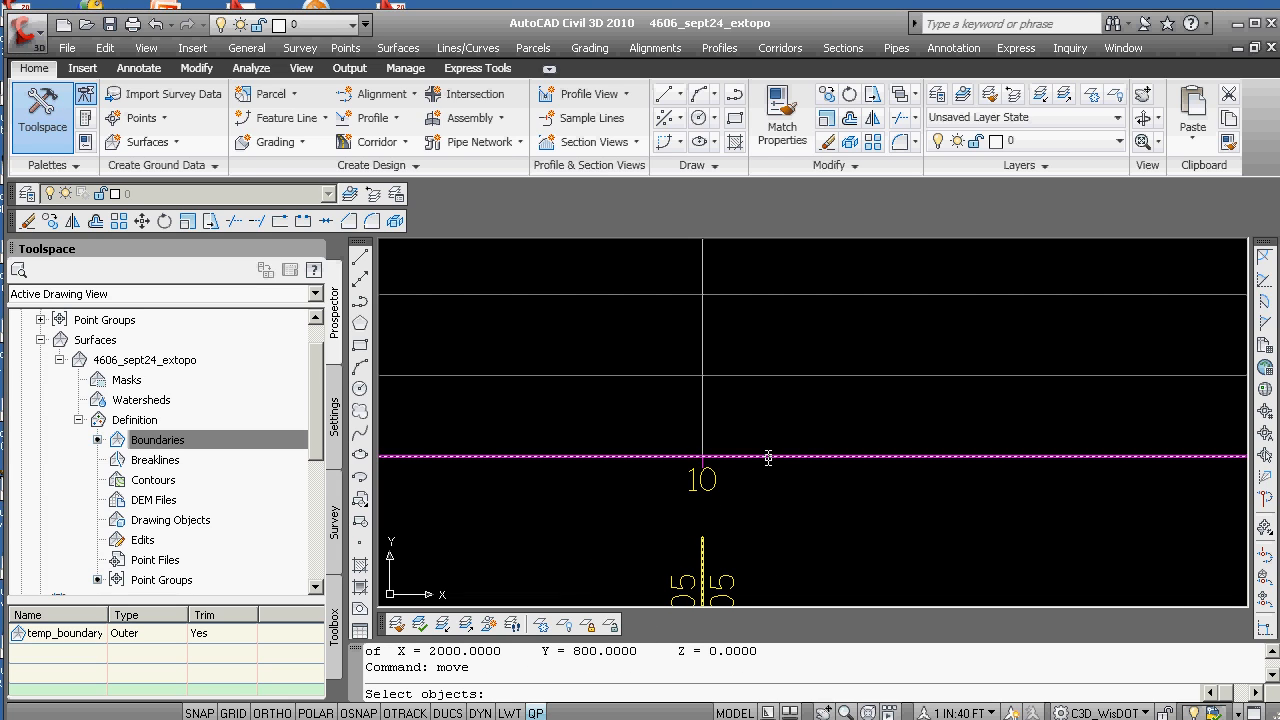
click(849, 457)
key(Return)
click(786, 503)
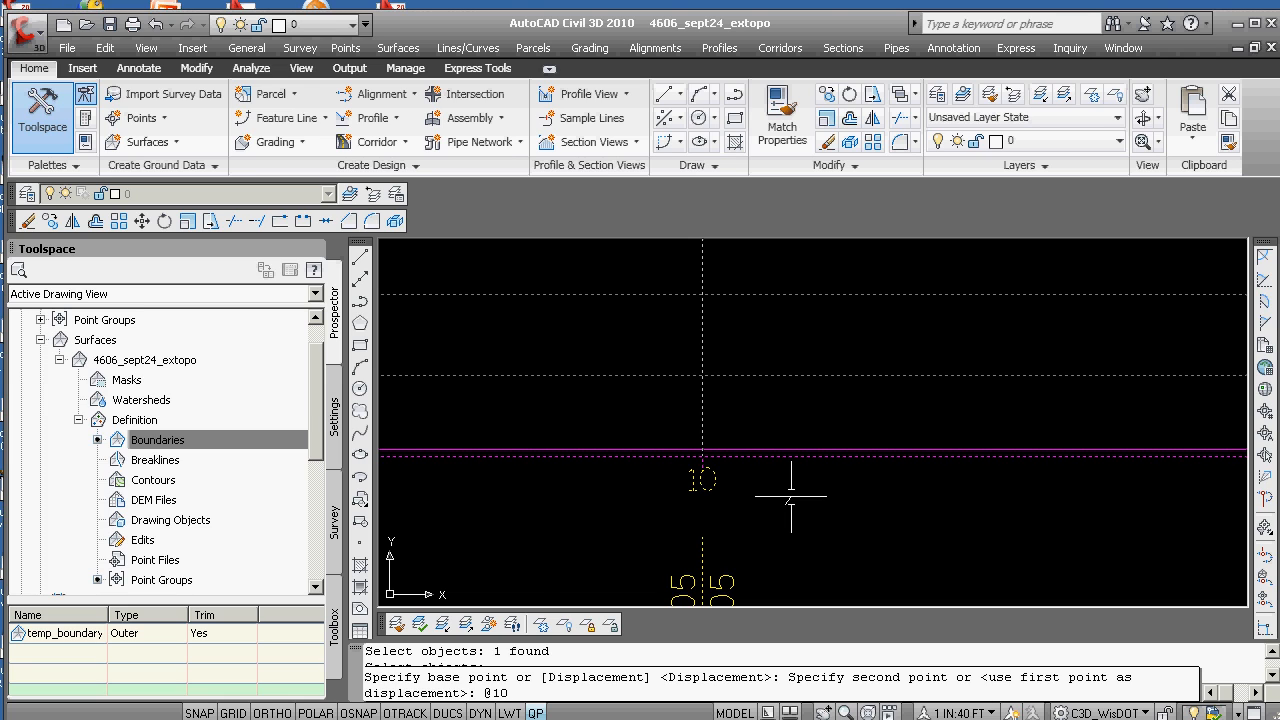
text(@1000<180)
key(Return)
Identify the coordinates where the station 20 grid line intersects the moved profile view's base line.
text(id)
key(Return)
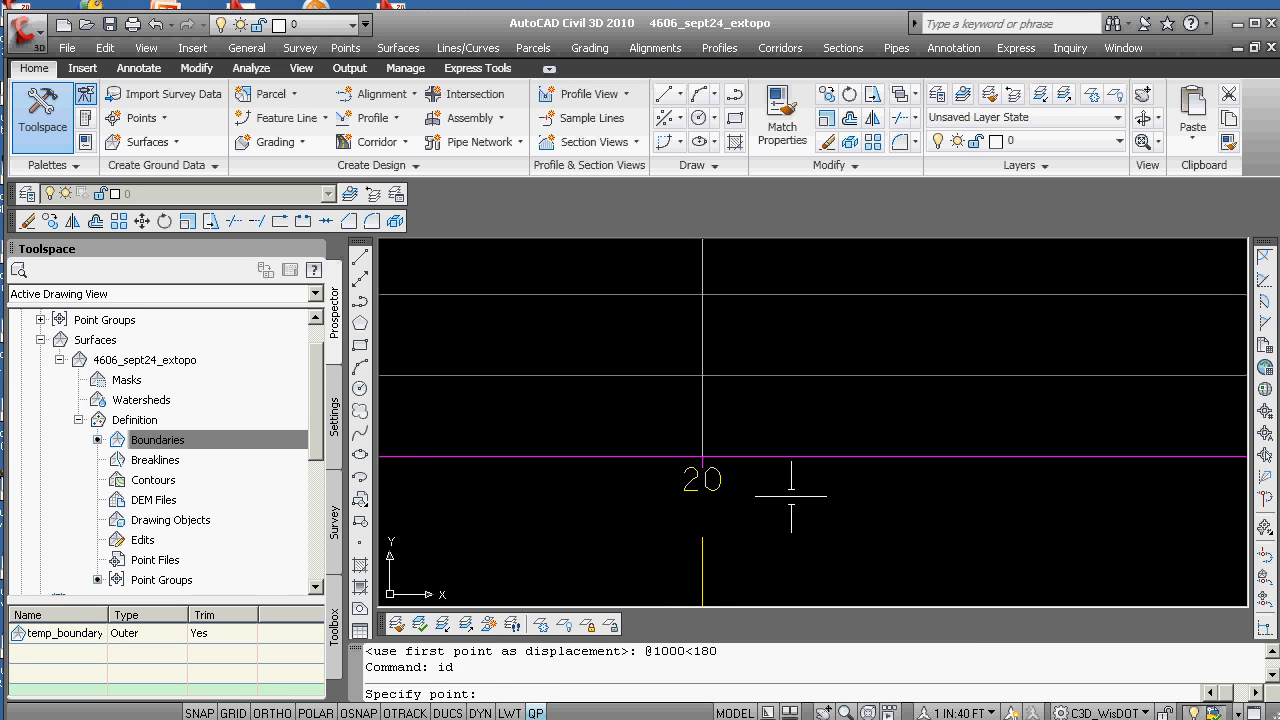
text(int)
key(Return)
click(703, 457)
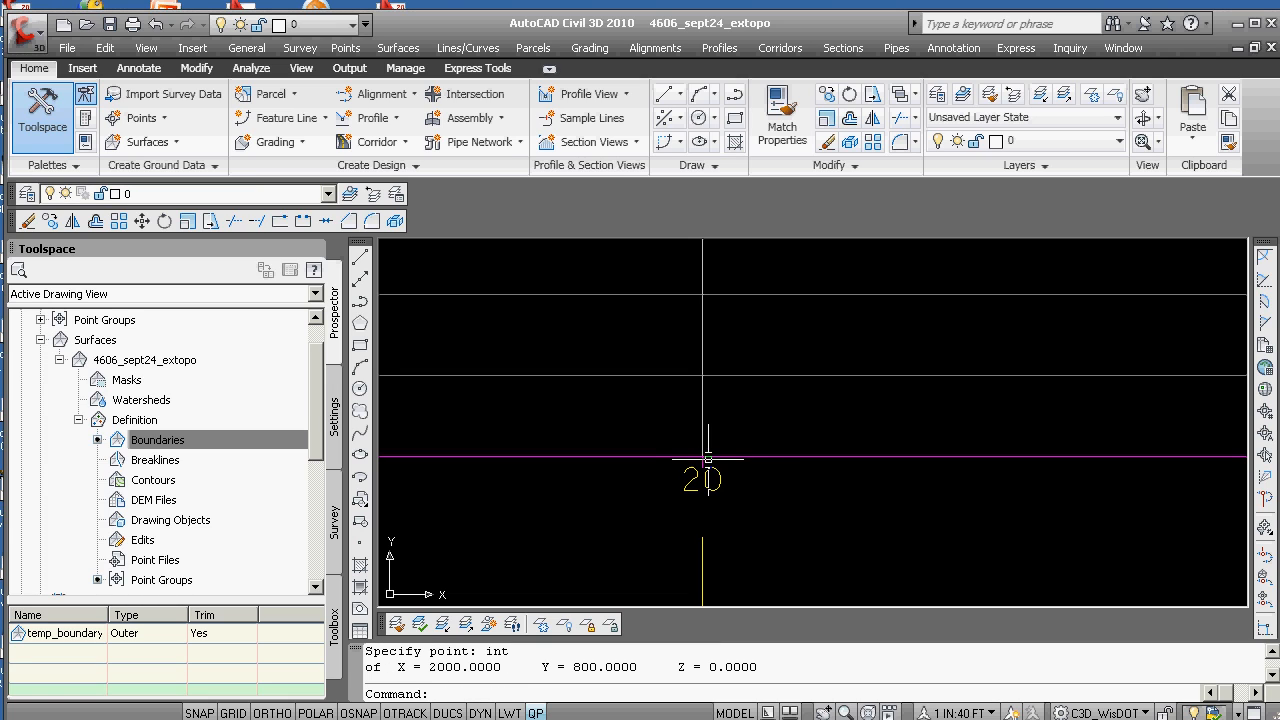